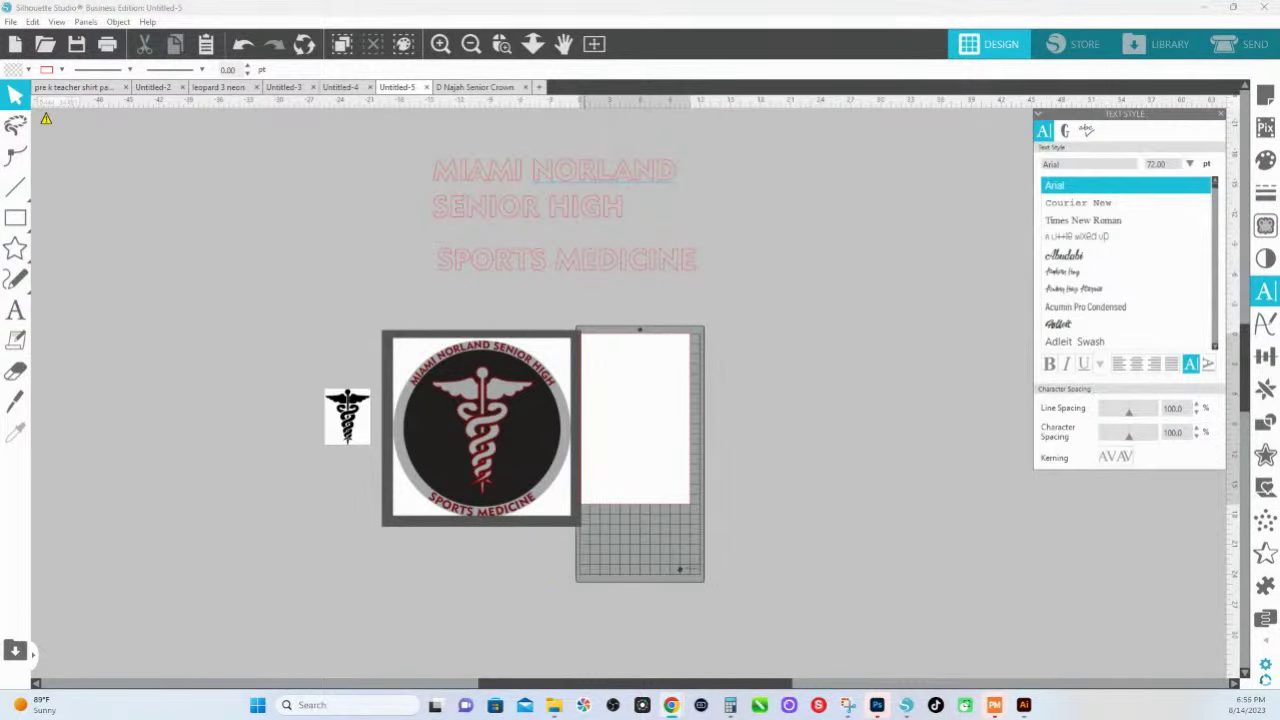
# Switch to the browser to review the circular emblem design in Canva, and return to Silhouette Studio.
pyautogui.hotkey('alt', 'Tab')
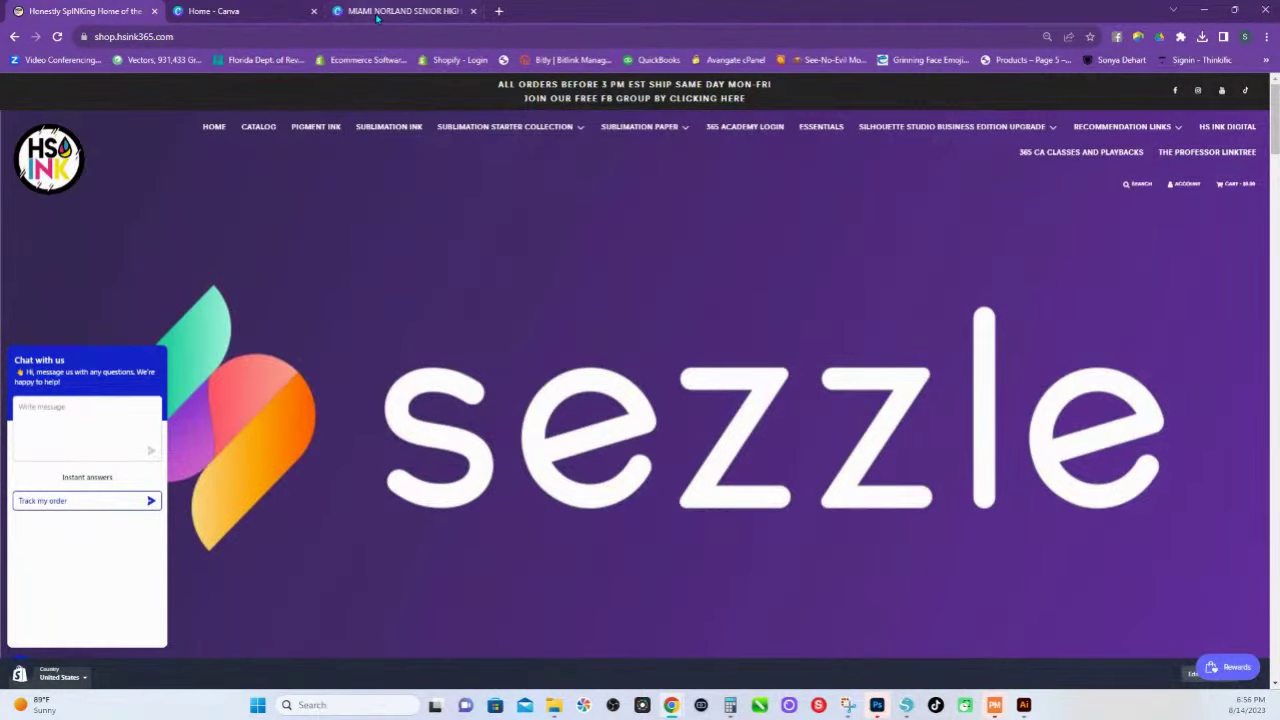
pyautogui.click(378, 17)
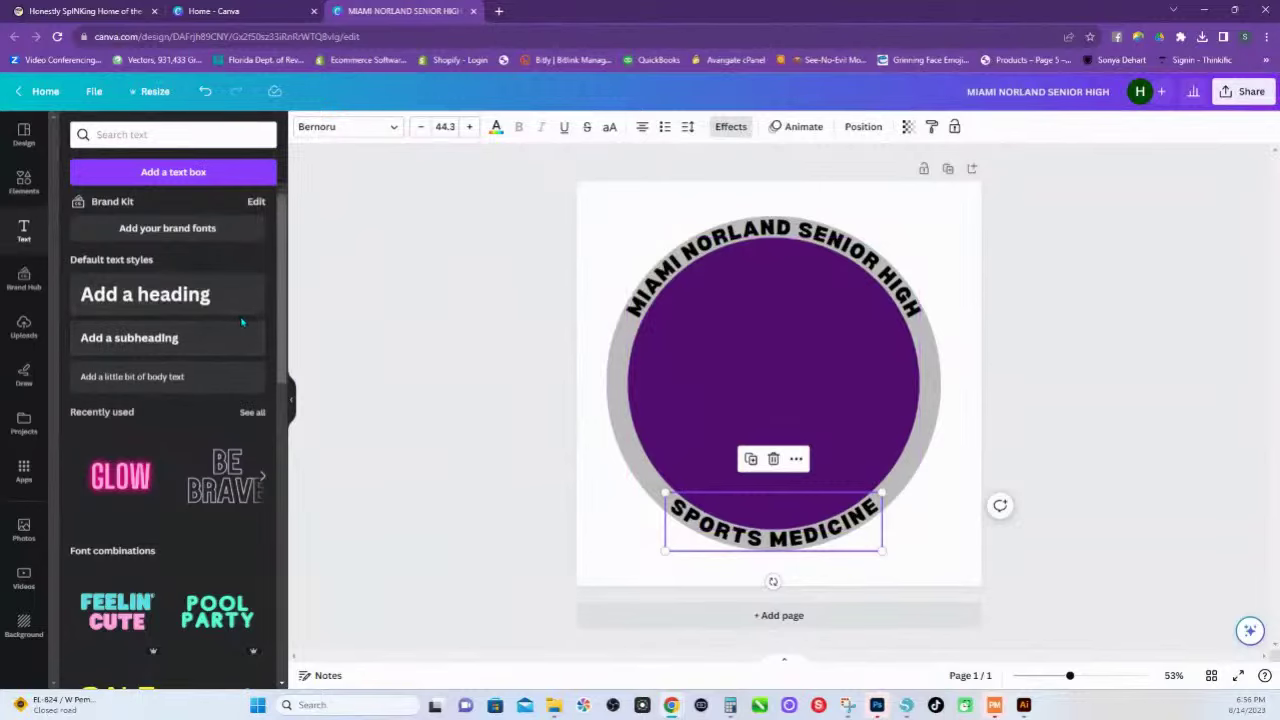
pyautogui.click(905, 705)
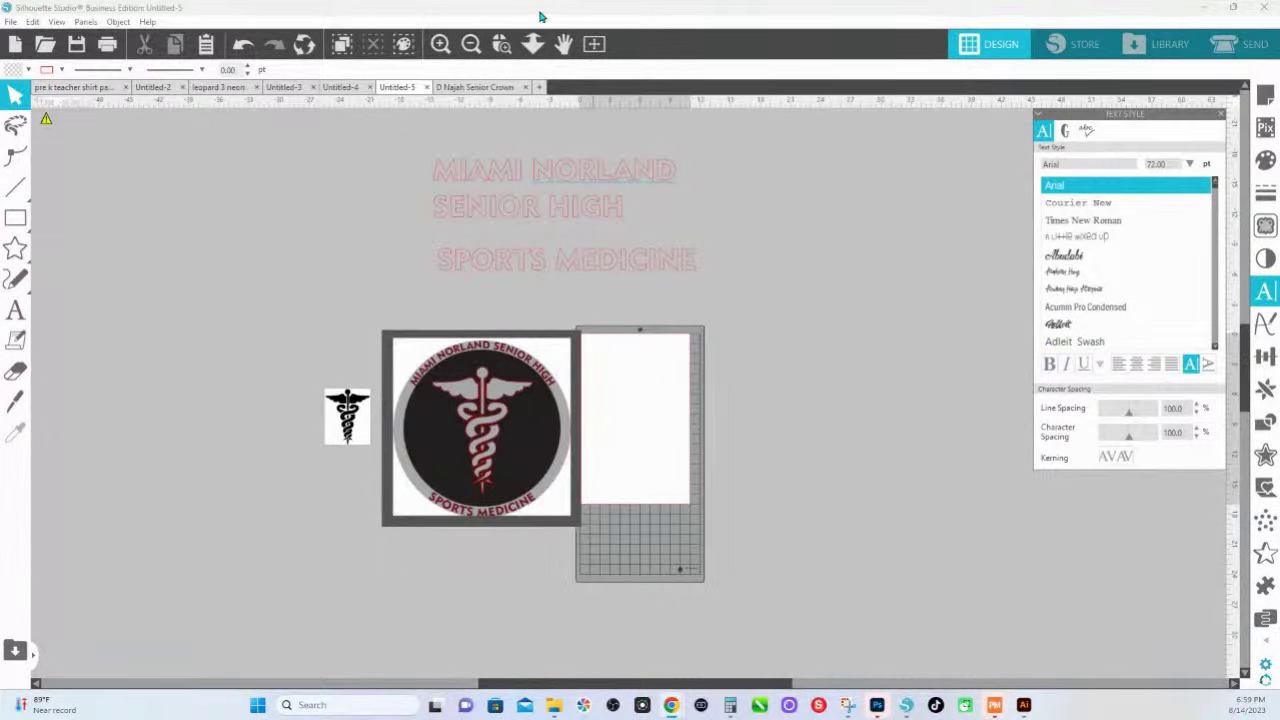
# Scale the framed reference emblem image down to about 3.83 × 3.78 in and move it to the empty area away from the mat.
pyautogui.click(503, 44)
pyautogui.moveTo(336, 355); pyautogui.dragTo(809, 603)
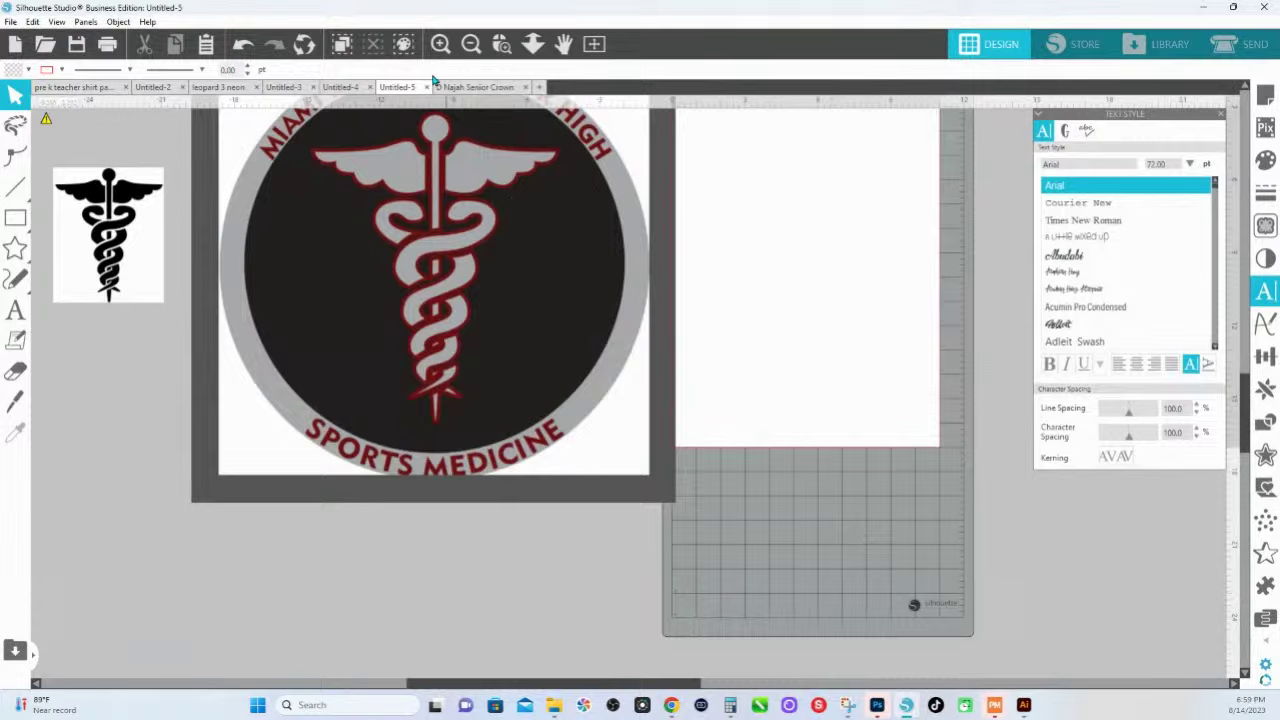
pyautogui.click(503, 44)
pyautogui.moveTo(220, 164); pyautogui.dragTo(714, 394)
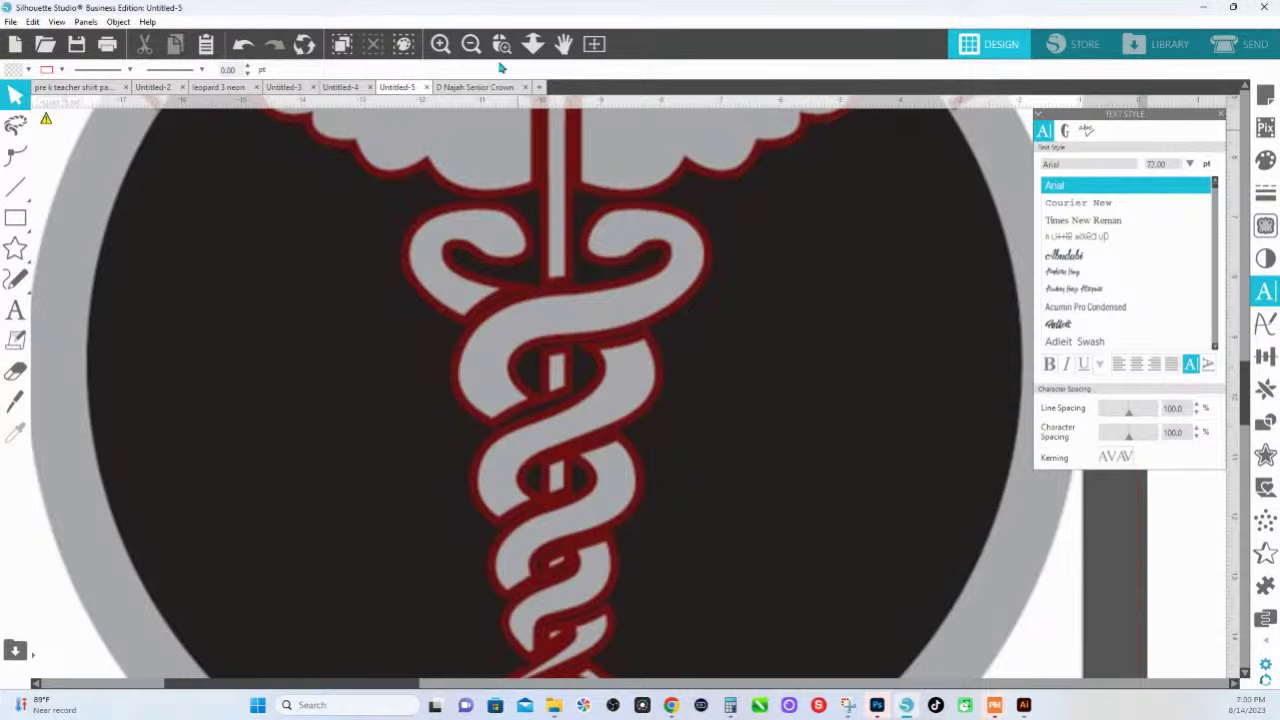
pyautogui.click(533, 44)
pyautogui.click(558, 362)
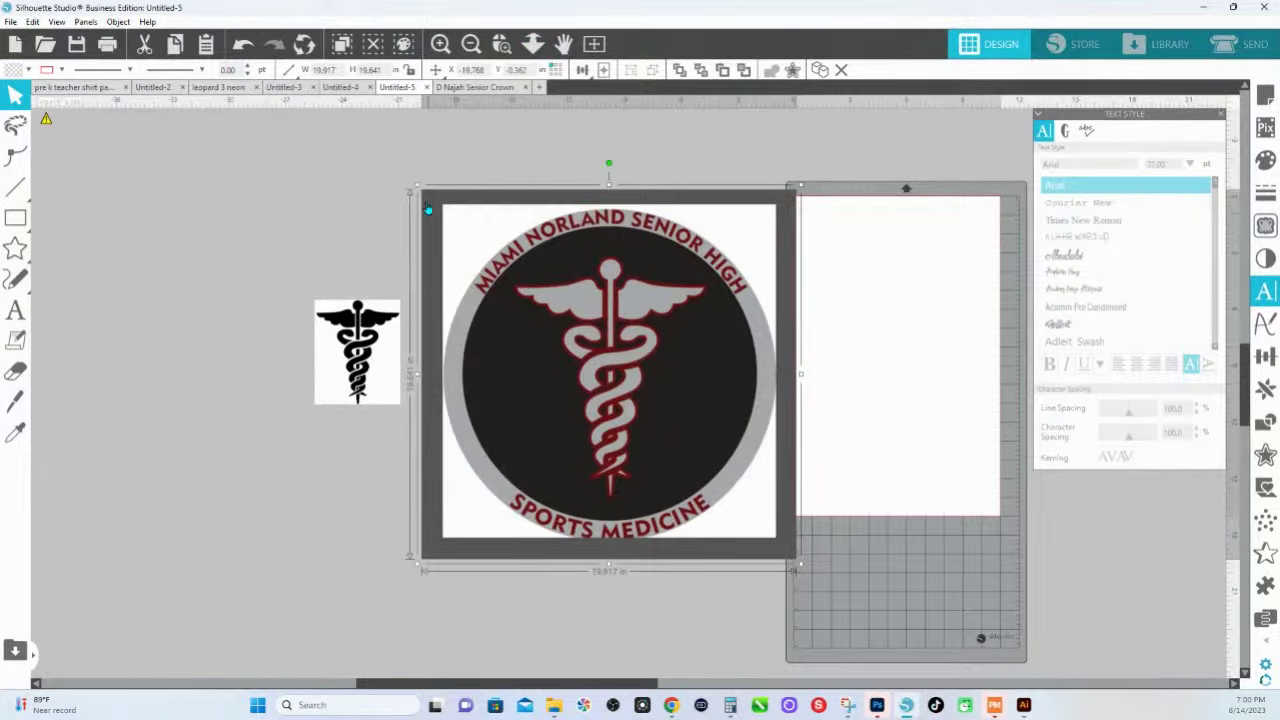
pyautogui.moveTo(424, 190); pyautogui.dragTo(726, 418)
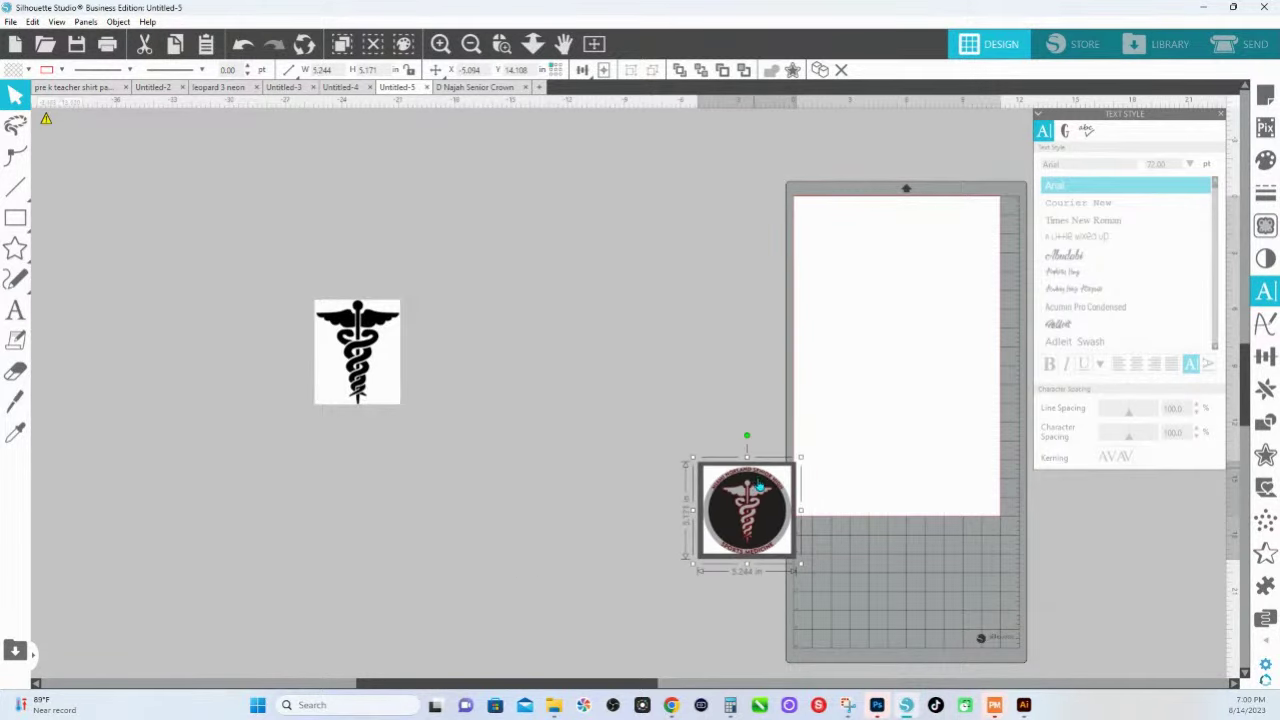
pyautogui.moveTo(755, 480); pyautogui.dragTo(560, 236)
pyautogui.moveTo(488, 202); pyautogui.dragTo(511, 232)
# Draw a circle about 3.39 in across from the emblem's center over its outer ring, and align the reference image beneath it.
pyautogui.click(505, 47)
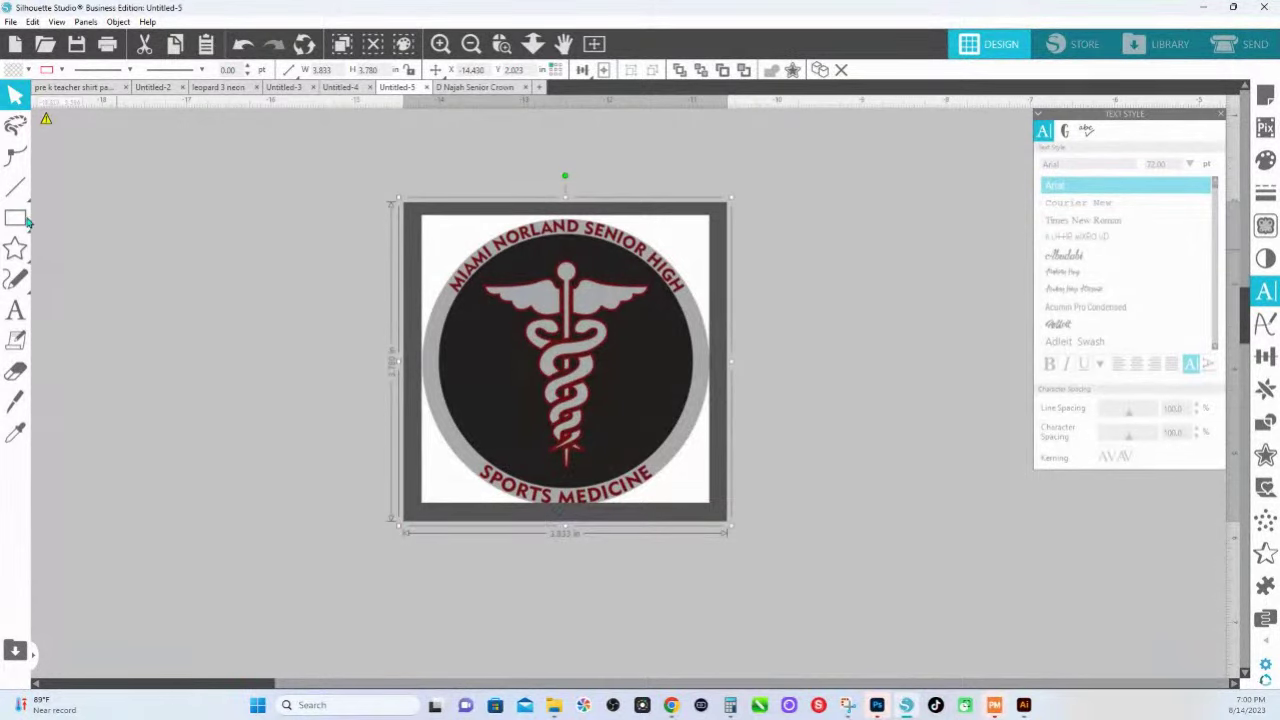
pyautogui.moveTo(22, 220)
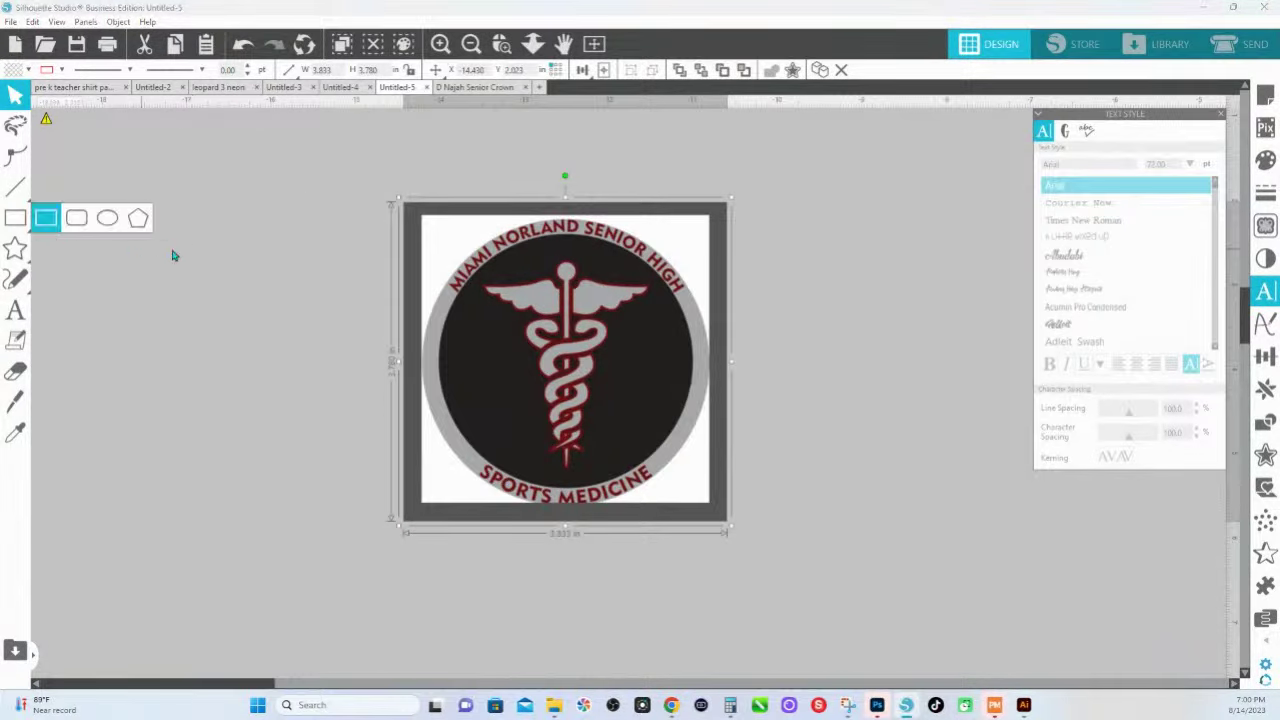
pyautogui.moveTo(15, 248)
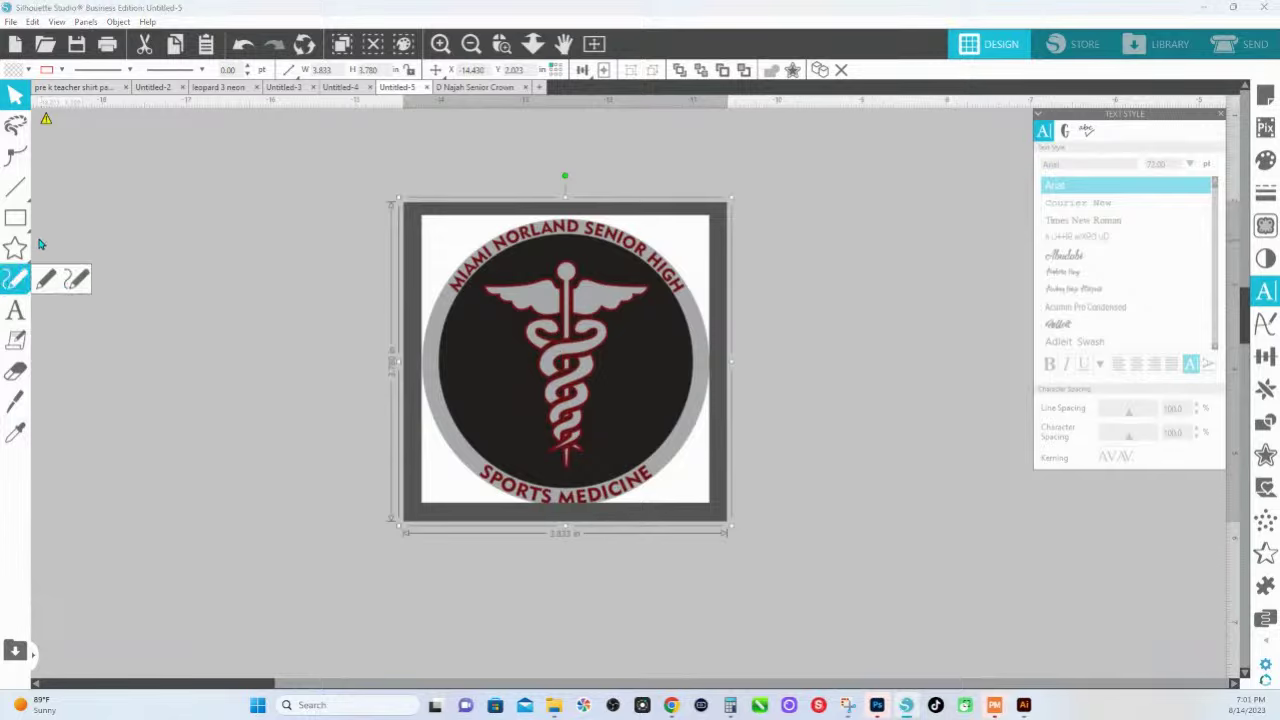
pyautogui.click(107, 218)
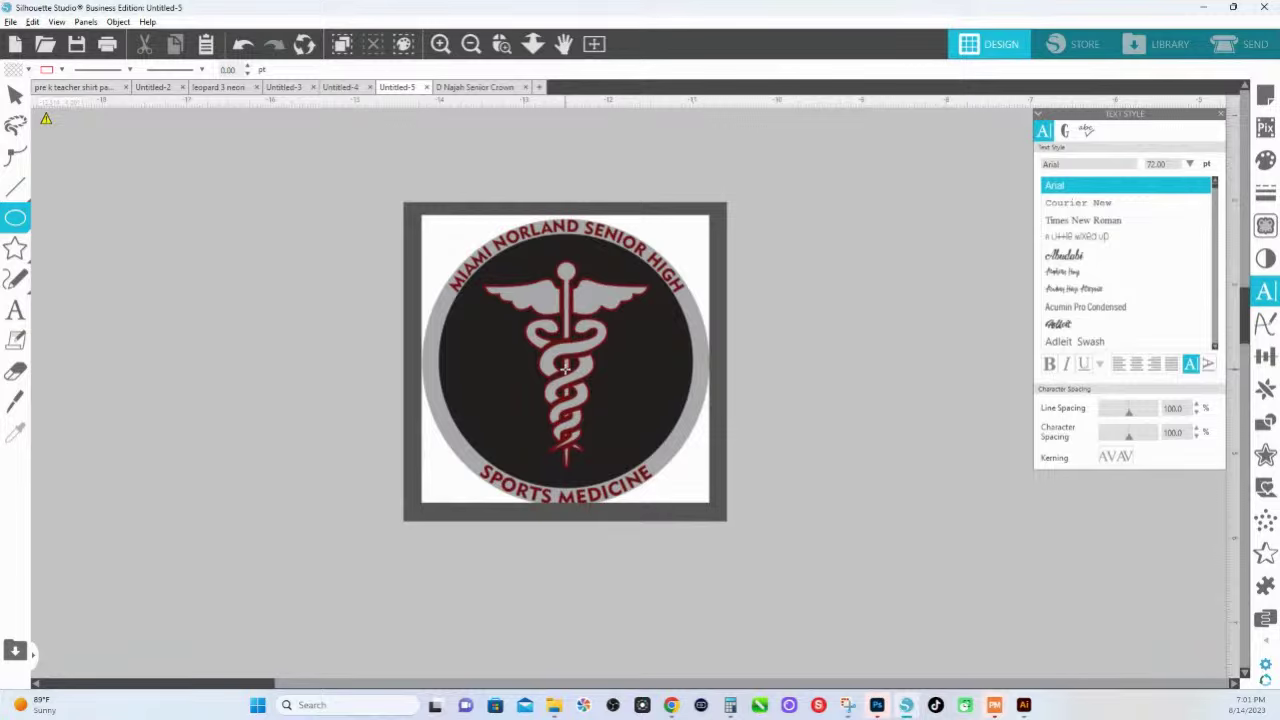
pyautogui.moveTo(565, 368); pyautogui.dragTo(732, 495)
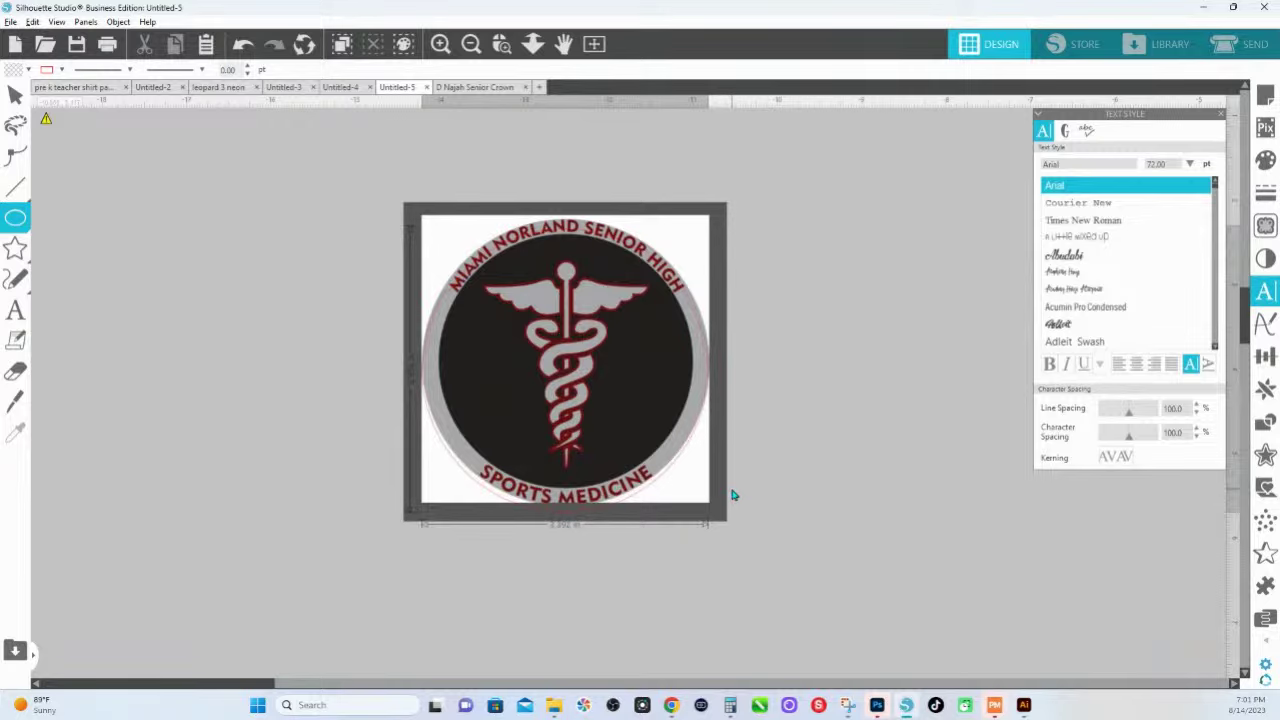
pyautogui.press('Escape')
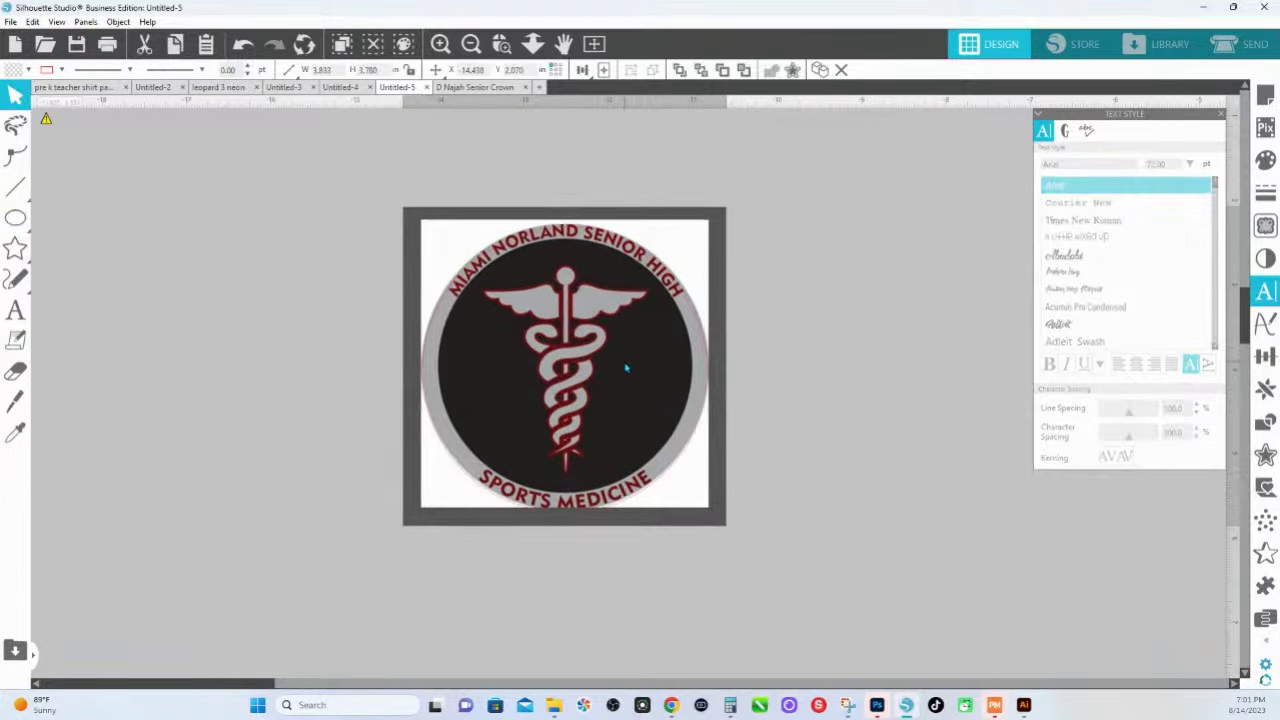
pyautogui.moveTo(626, 366); pyautogui.dragTo(626, 372)
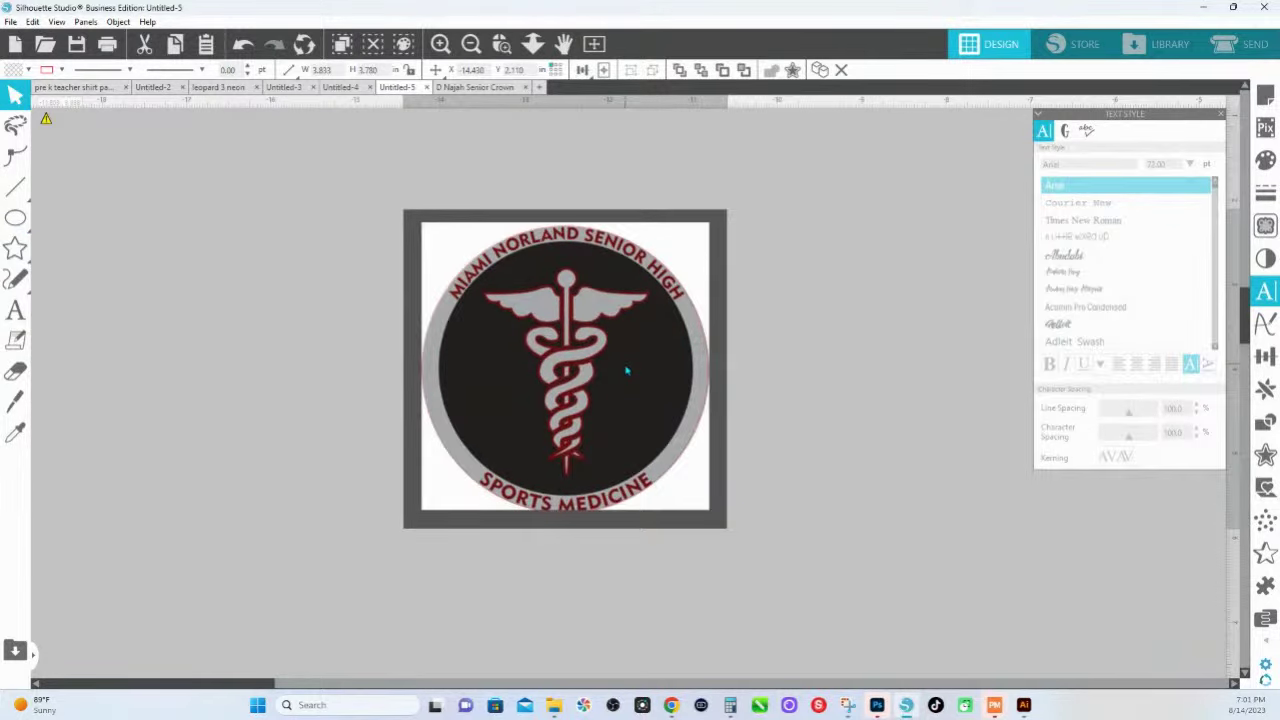
pyautogui.press('Escape')
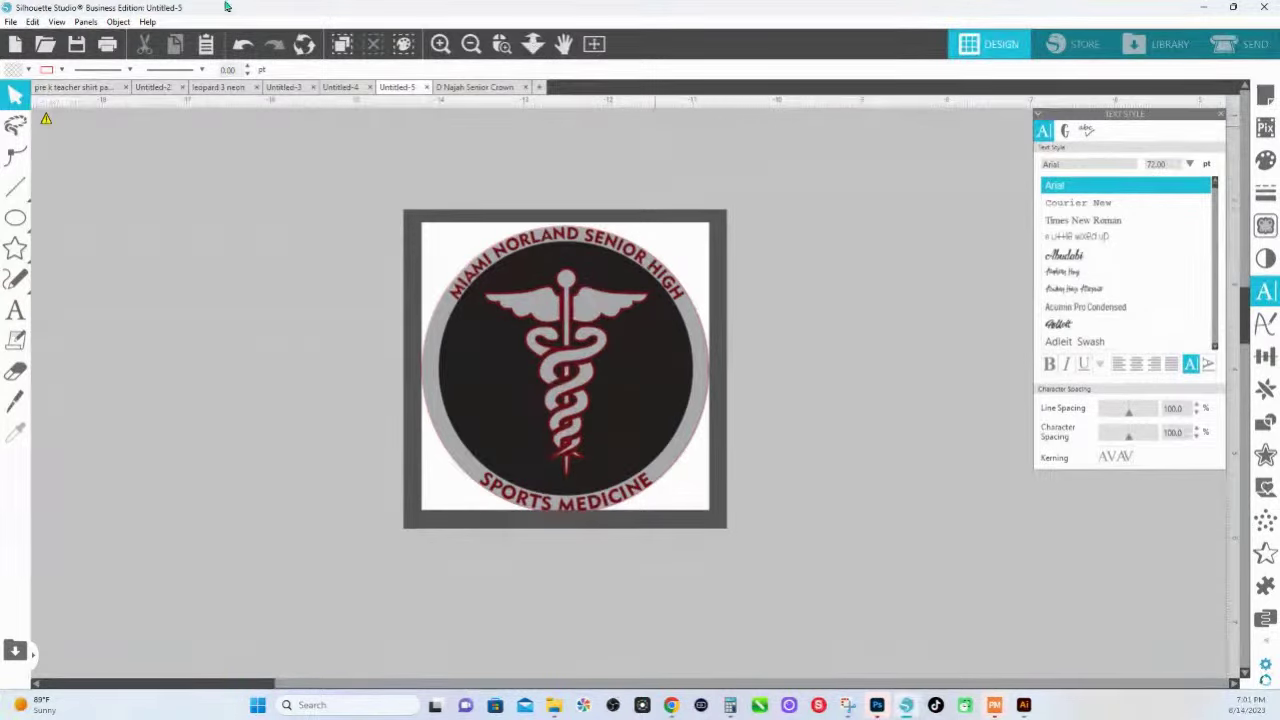
# Crop the reference emblem image to the drawn circle so the white background and dark frame are removed.
pyautogui.click(501, 43)
pyautogui.click(754, 400)
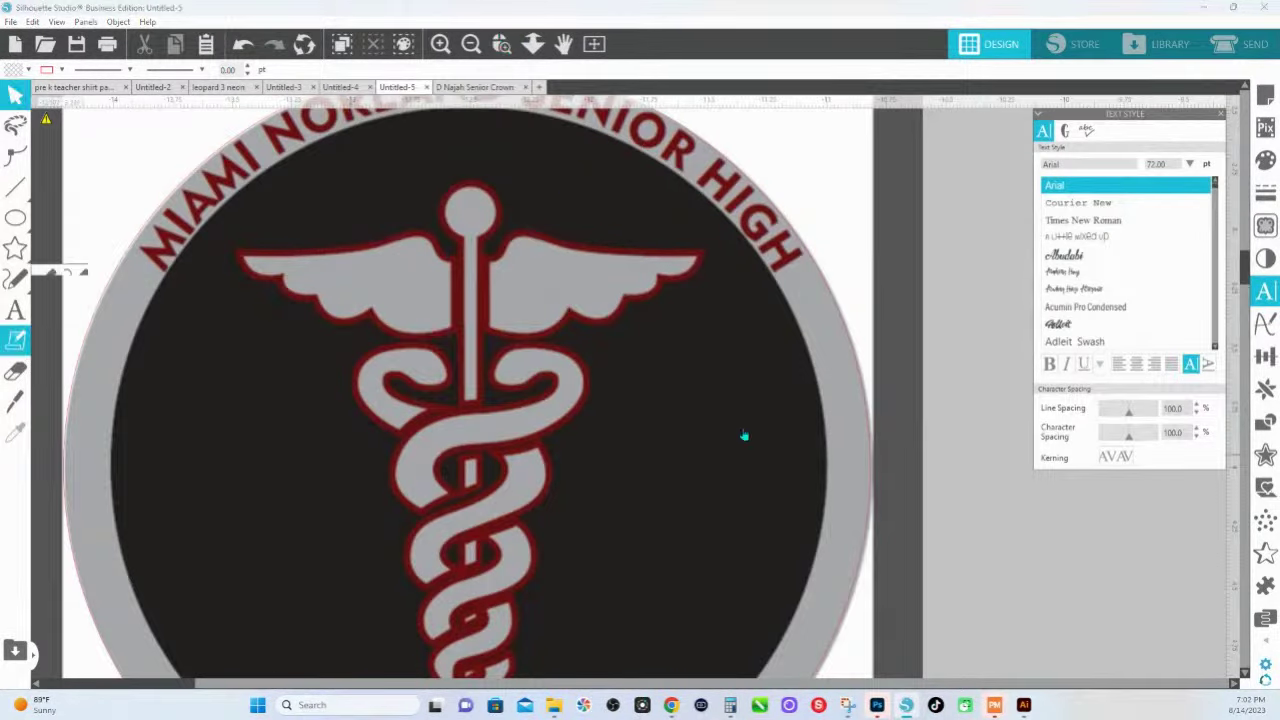
pyautogui.moveTo(951, 303); pyautogui.dragTo(798, 407)
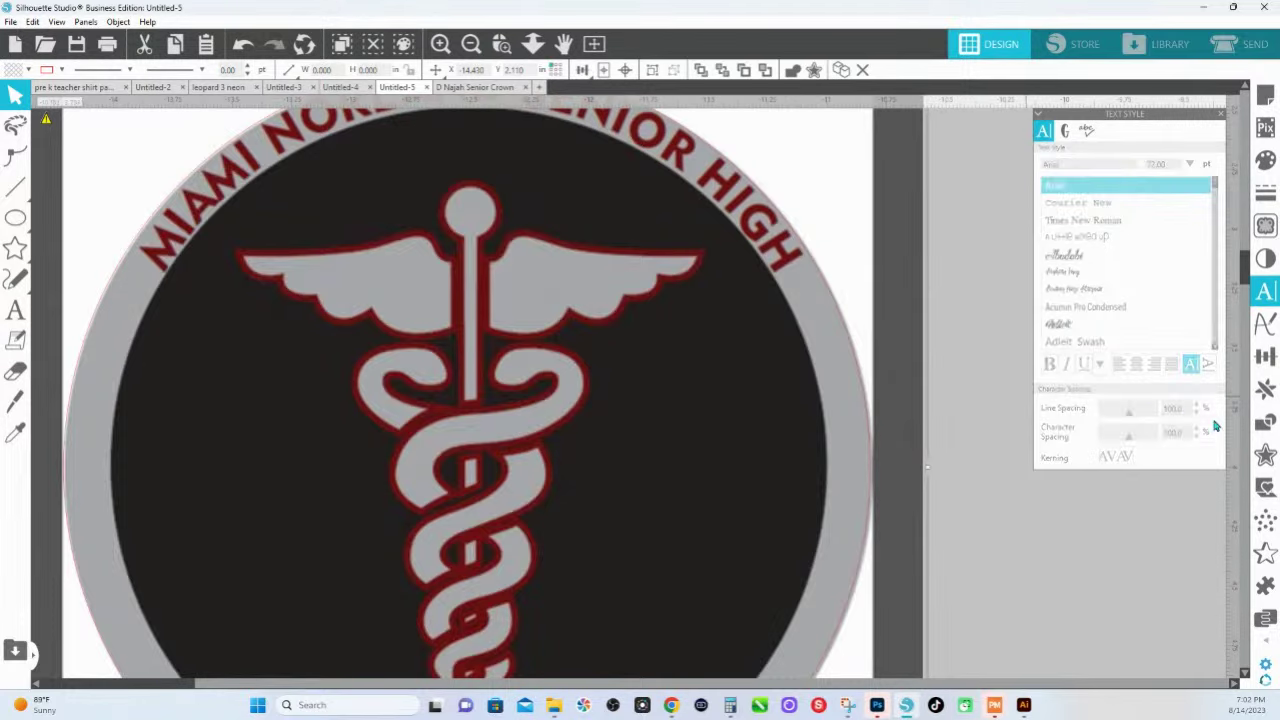
pyautogui.click(1265, 421)
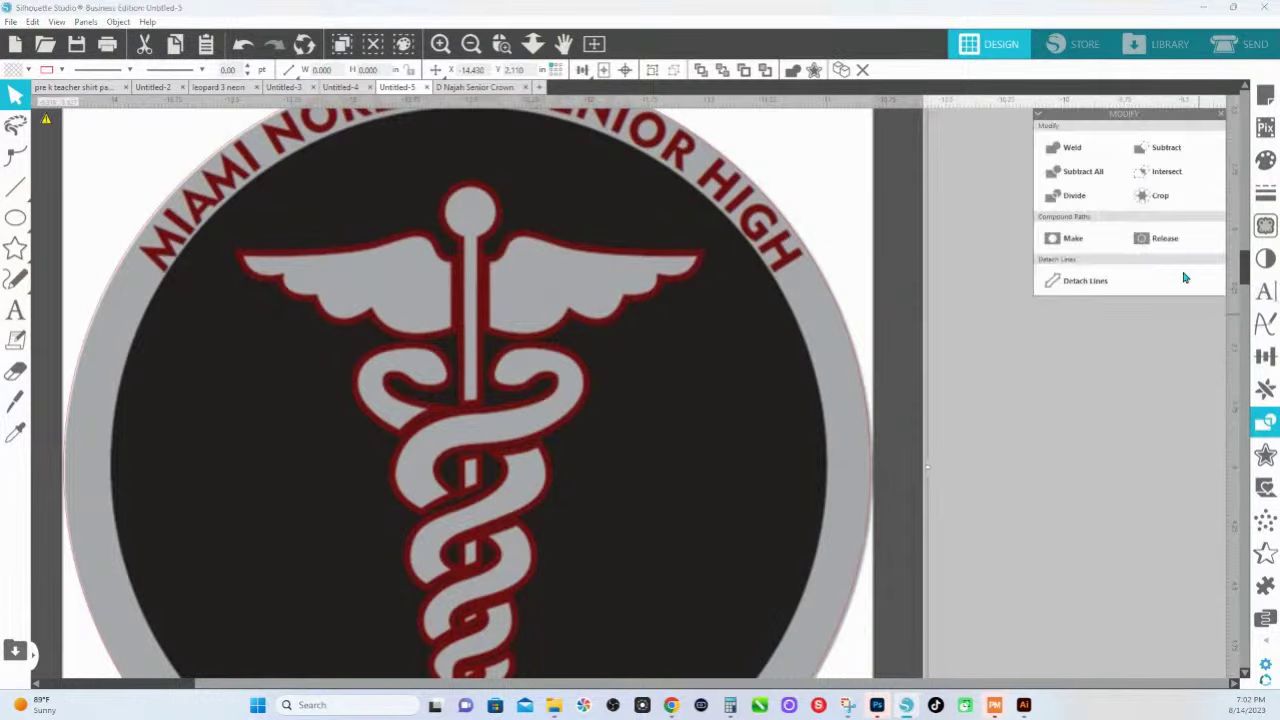
pyautogui.click(1160, 196)
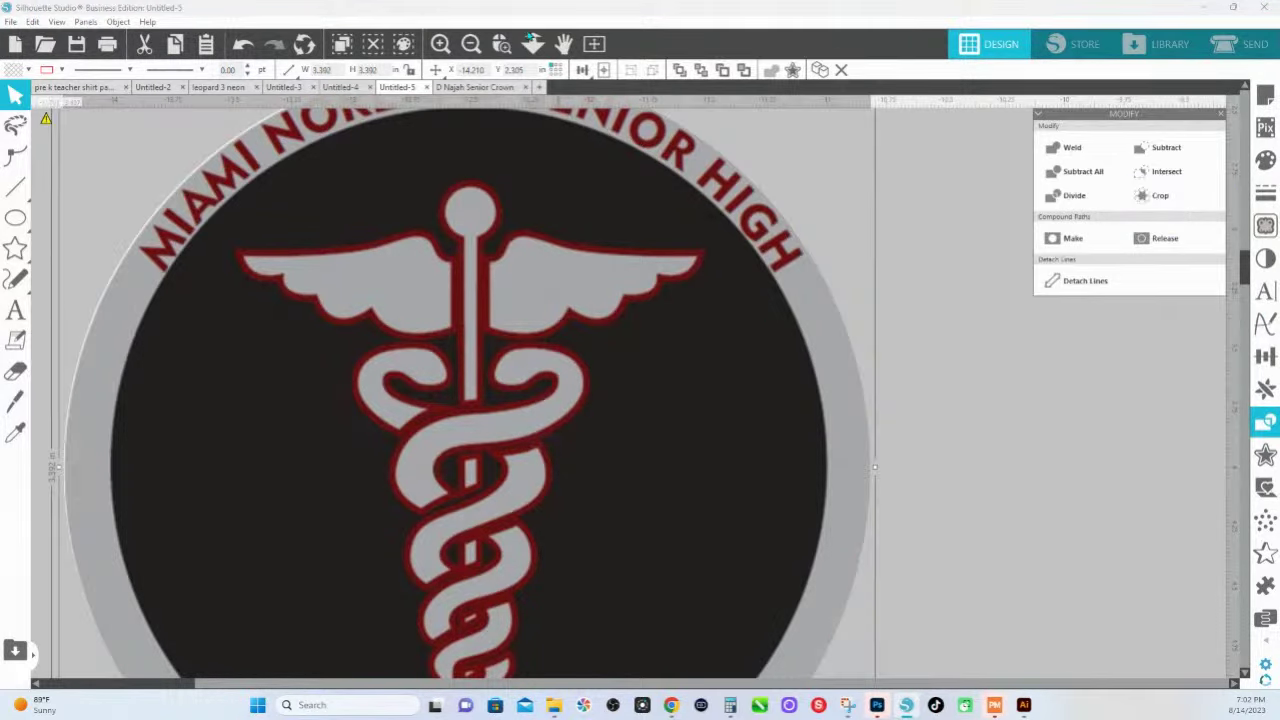
pyautogui.click(533, 44)
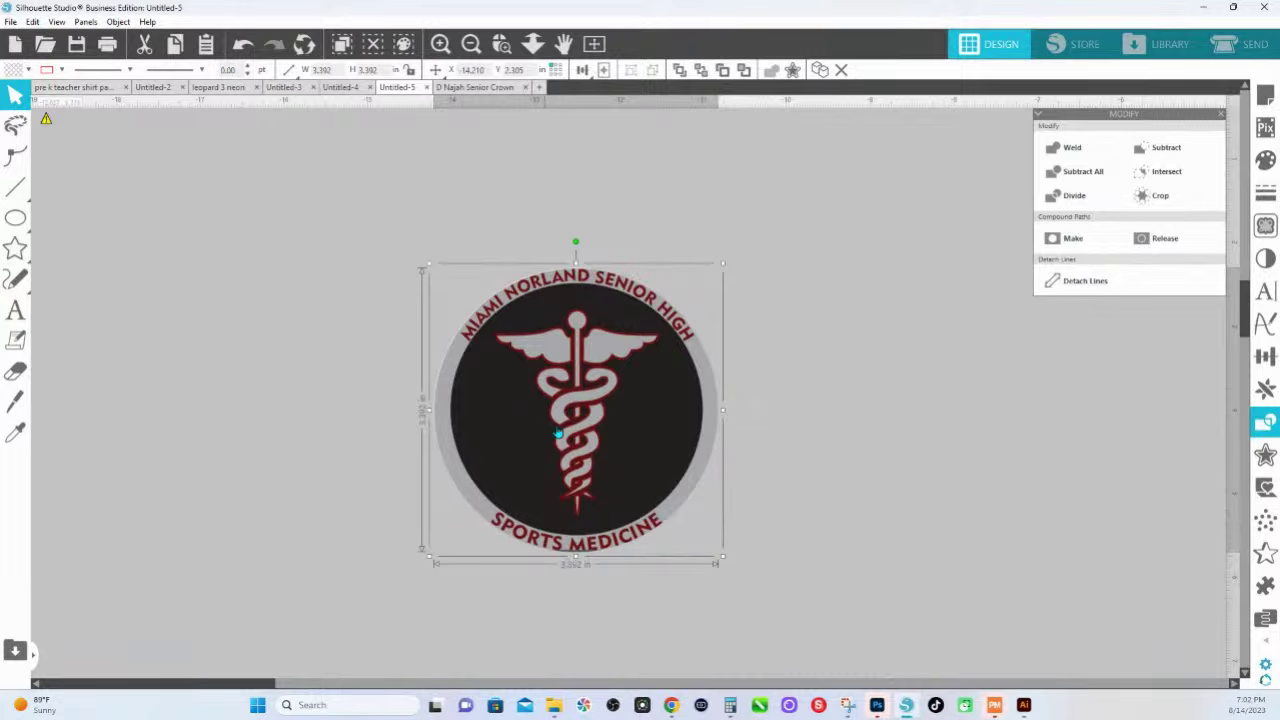
pyautogui.click(537, 251)
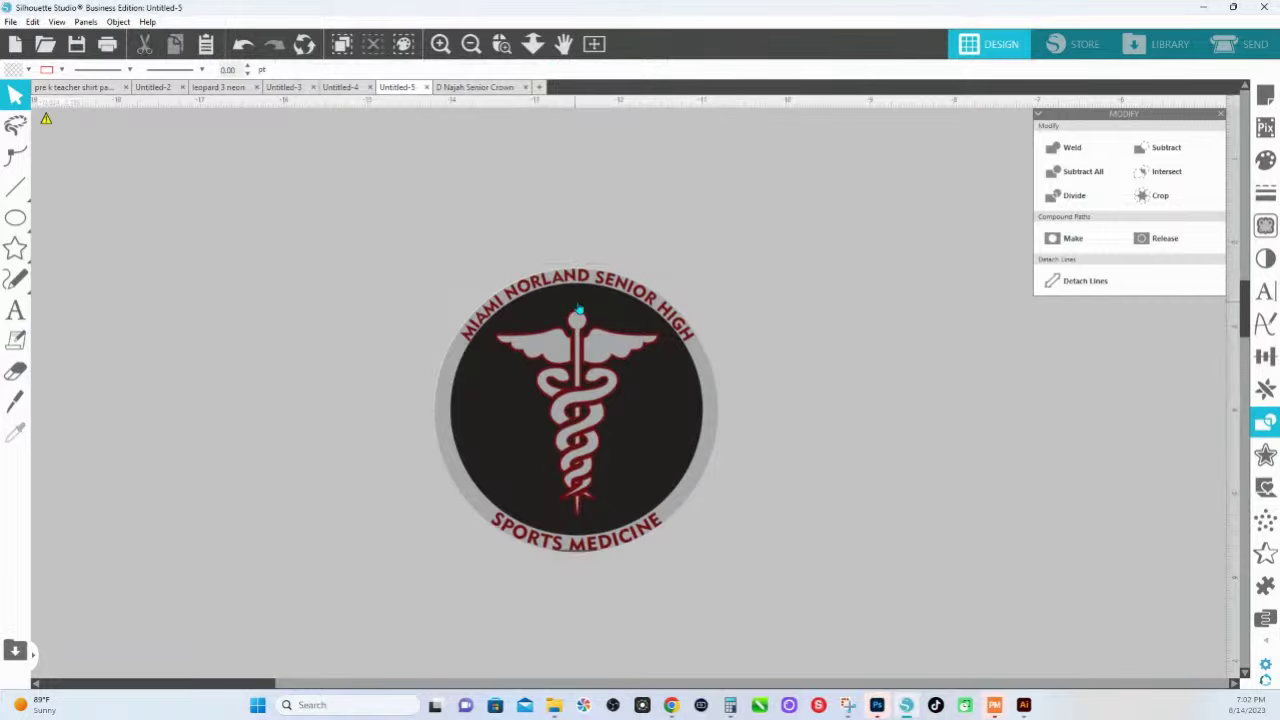
# Fill the circle over the emblem with gray sampled from the outer ring and set its fill transparency to 32%.
pyautogui.click(615, 402)
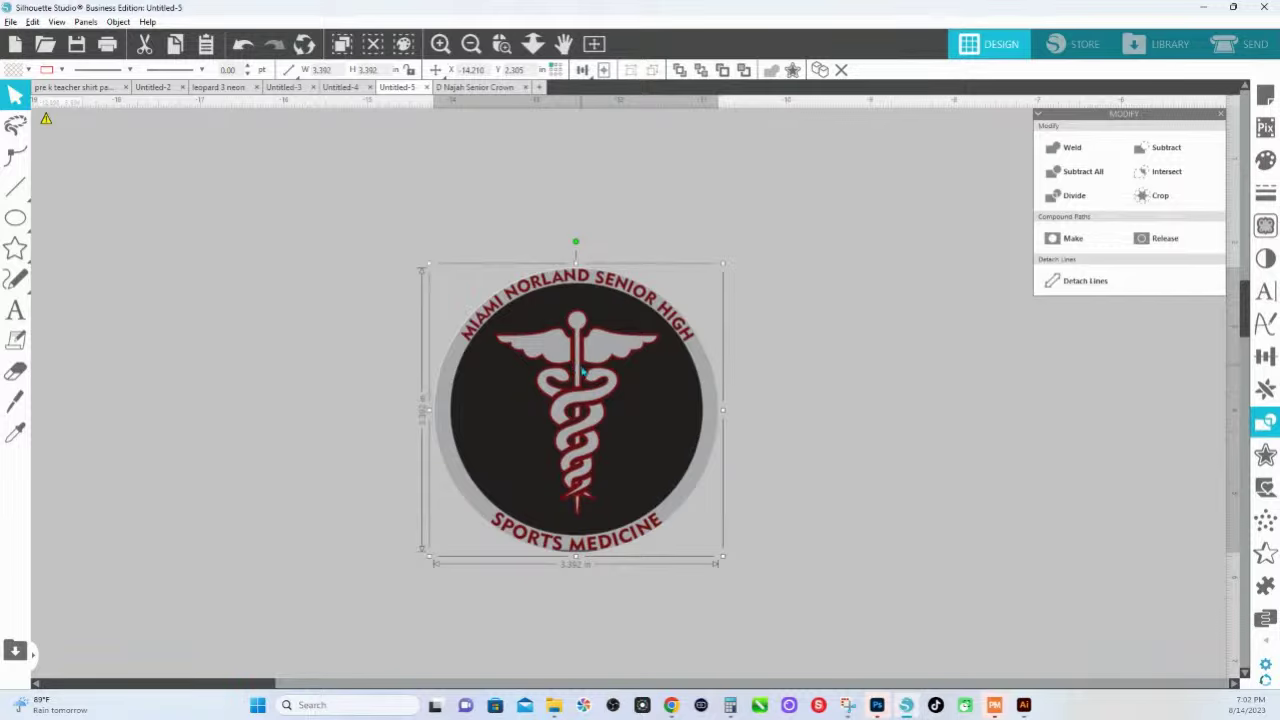
pyautogui.click(1264, 162)
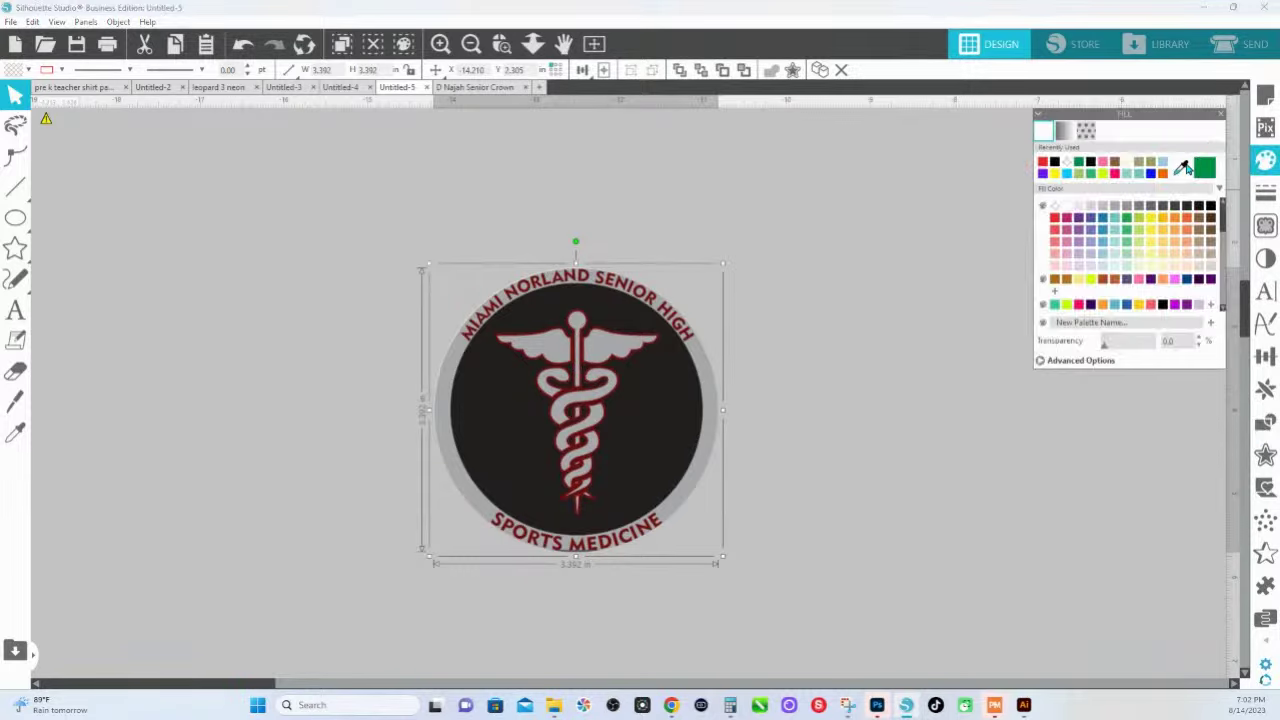
pyautogui.moveTo(1139, 110); pyautogui.dragTo(672, 142)
pyautogui.click(718, 198)
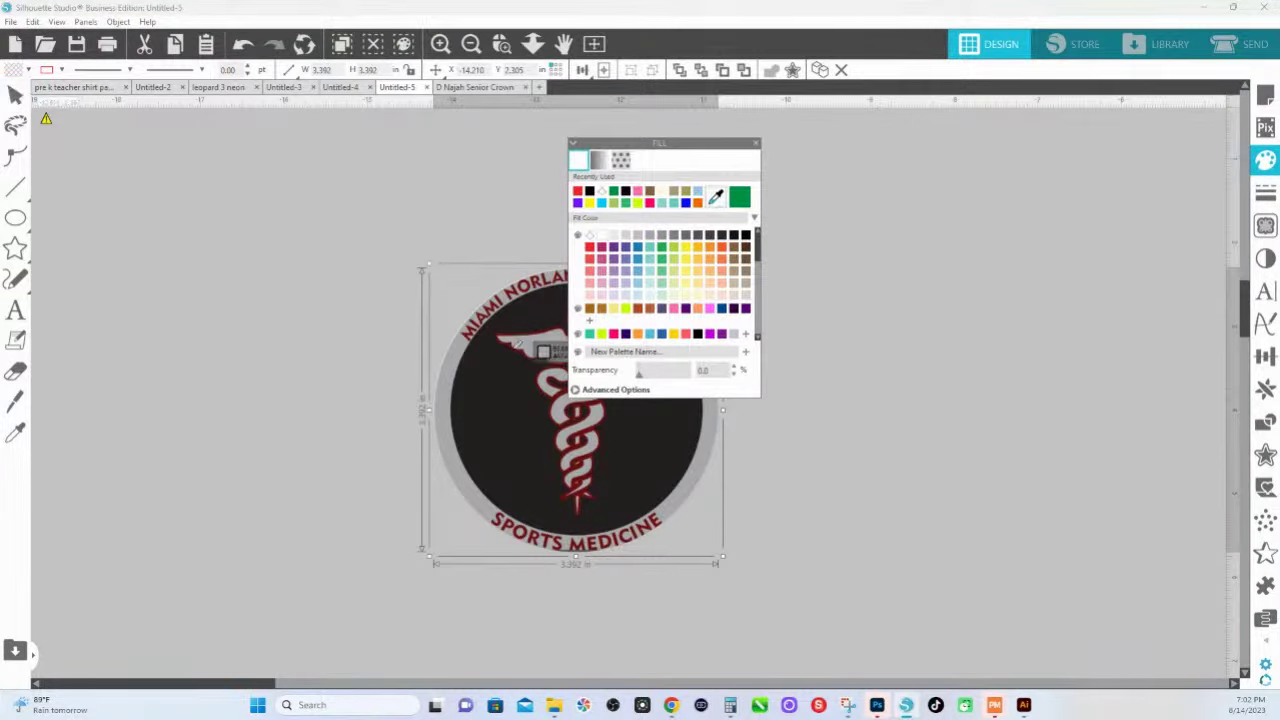
pyautogui.click(458, 363)
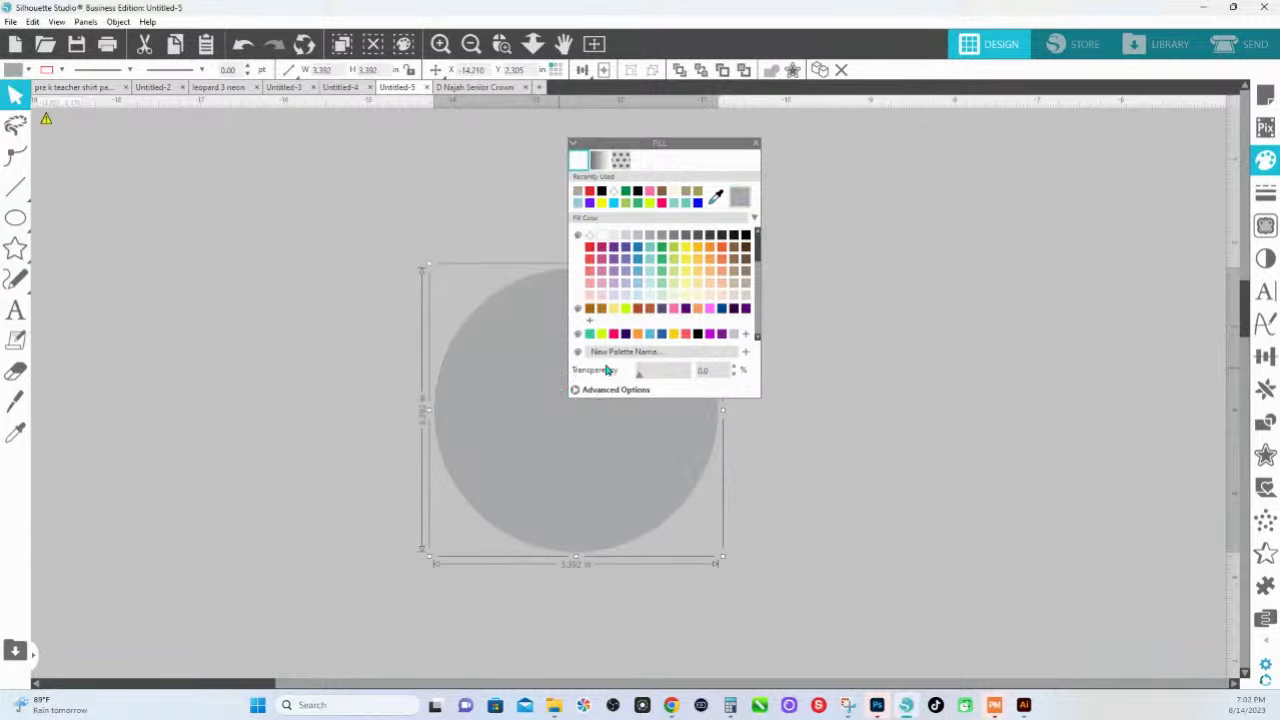
pyautogui.moveTo(640, 381); pyautogui.dragTo(658, 378)
pyautogui.click(500, 193)
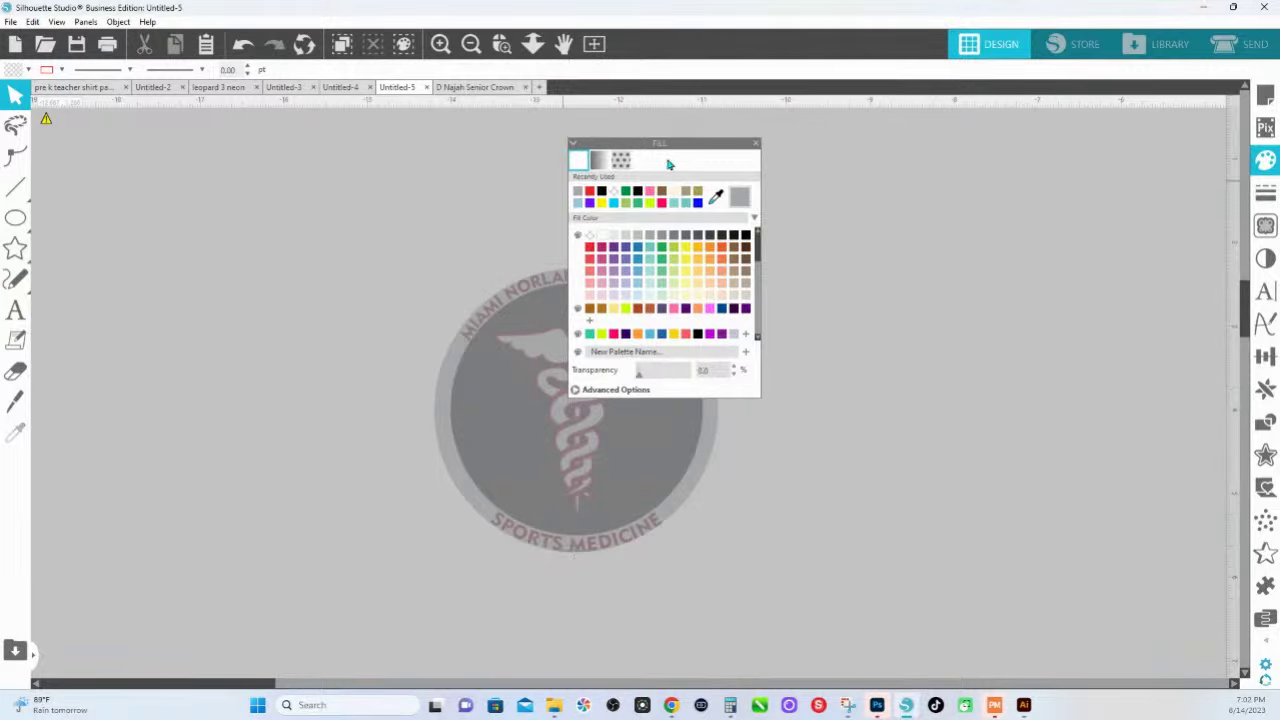
pyautogui.moveTo(700, 143); pyautogui.dragTo(1020, 184)
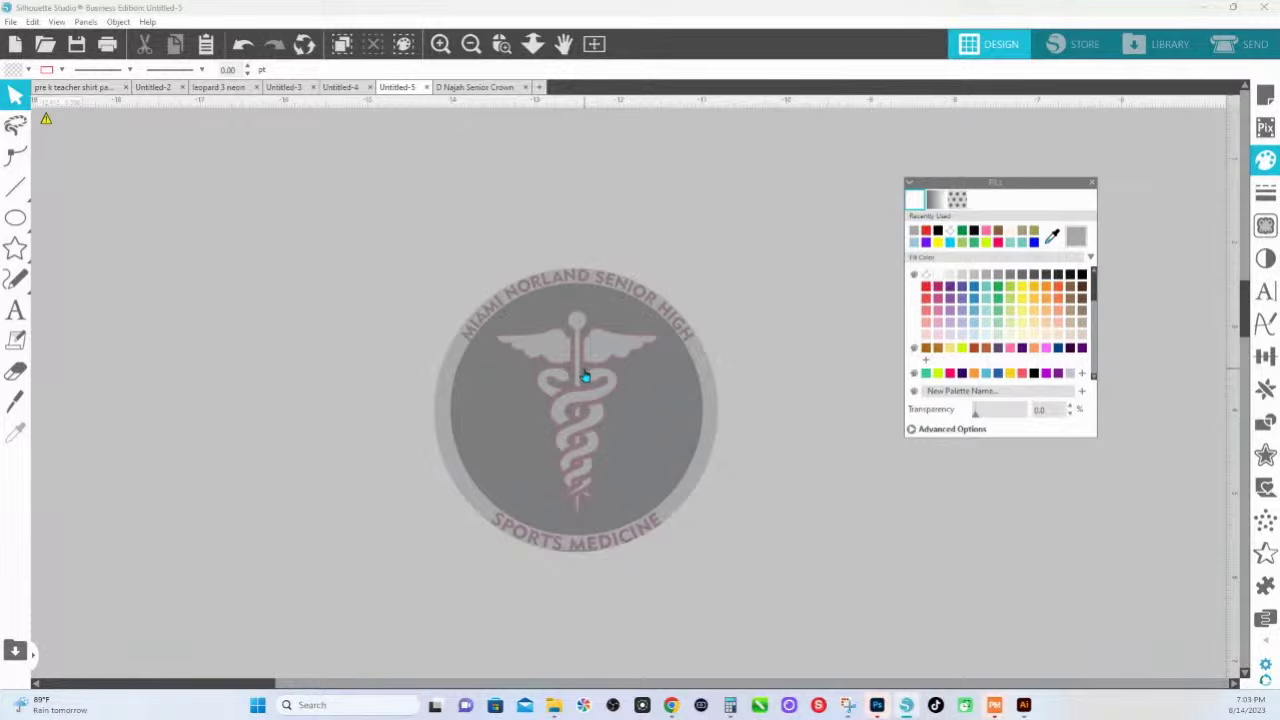
# Copy the semi-transparent gray circle and paste the duplicate in front of it.
pyautogui.rightClick(518, 379)
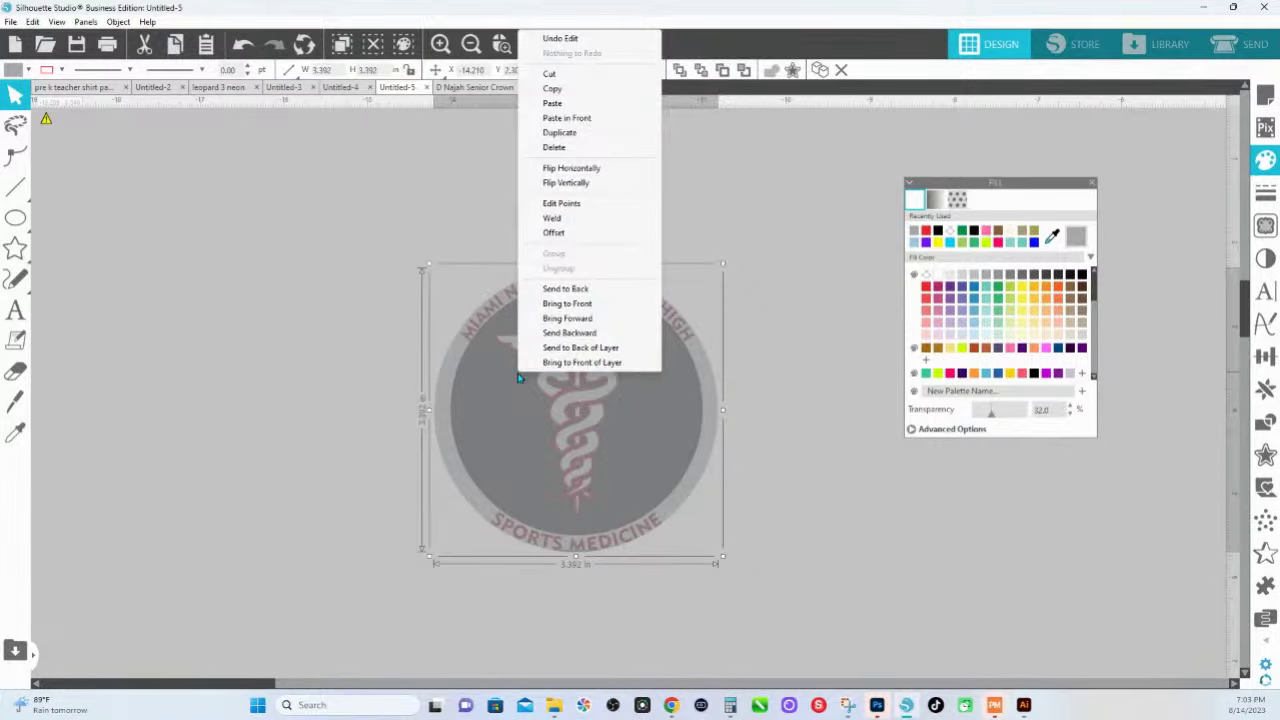
pyautogui.click(553, 88)
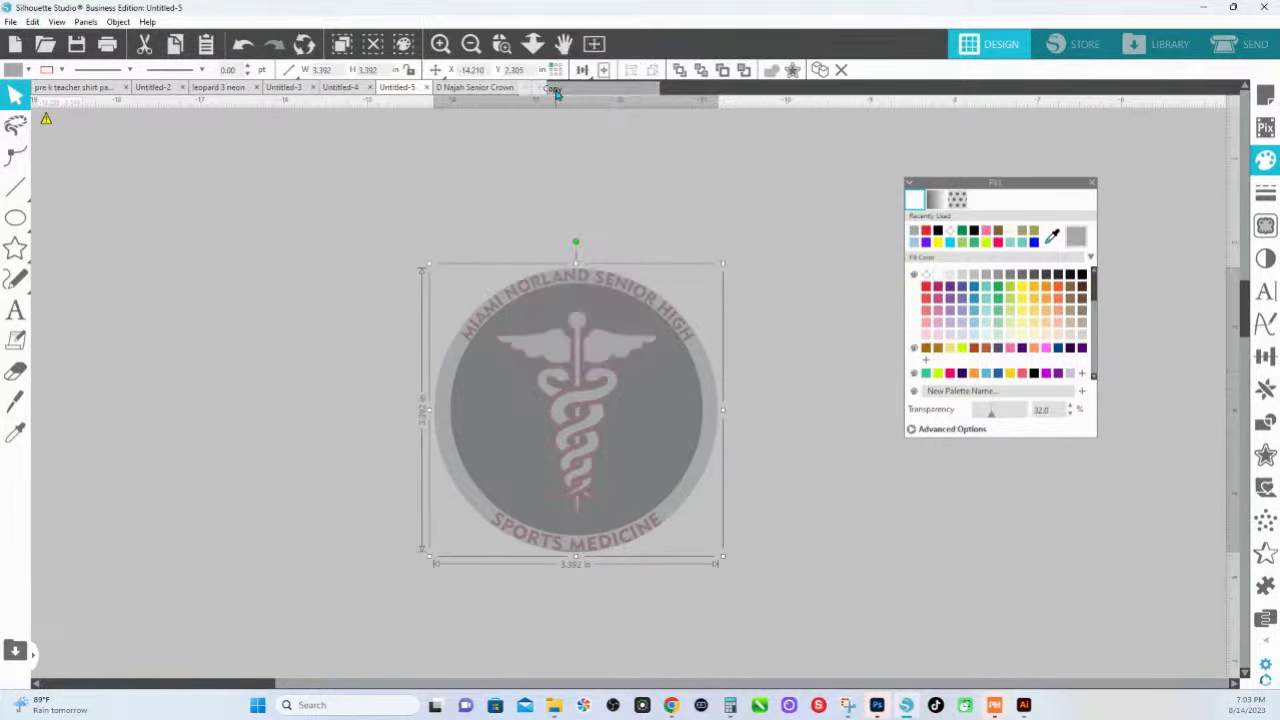
pyautogui.rightClick(407, 345)
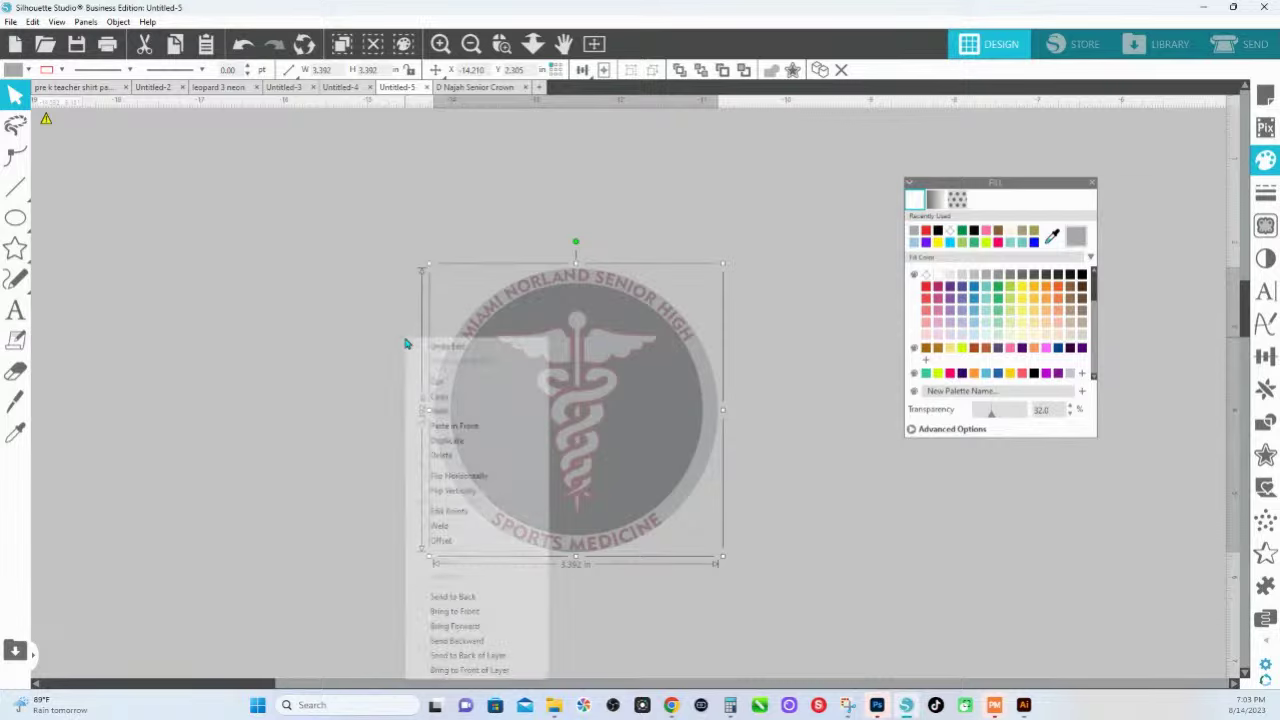
pyautogui.click(459, 428)
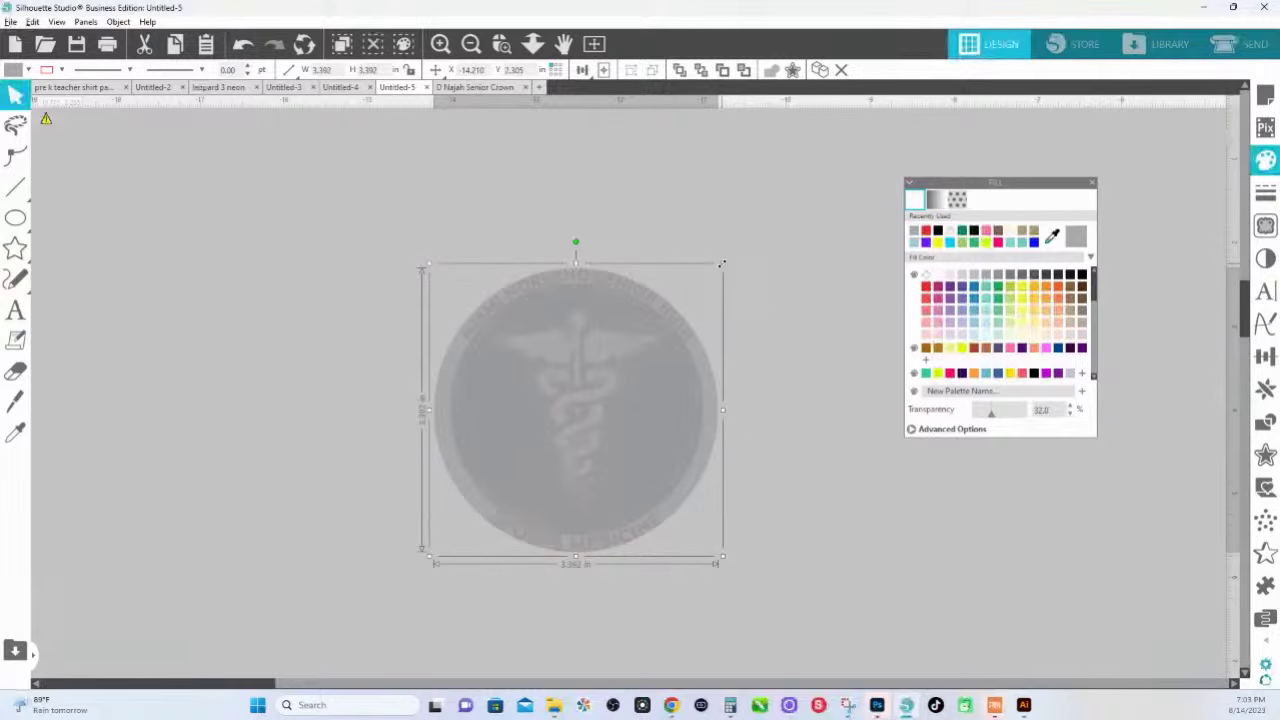
# Shrink the duplicate circle about its center to about 3.20 in across and fill it with black.
pyautogui.moveTo(721, 263); pyautogui.dragTo(716, 279)
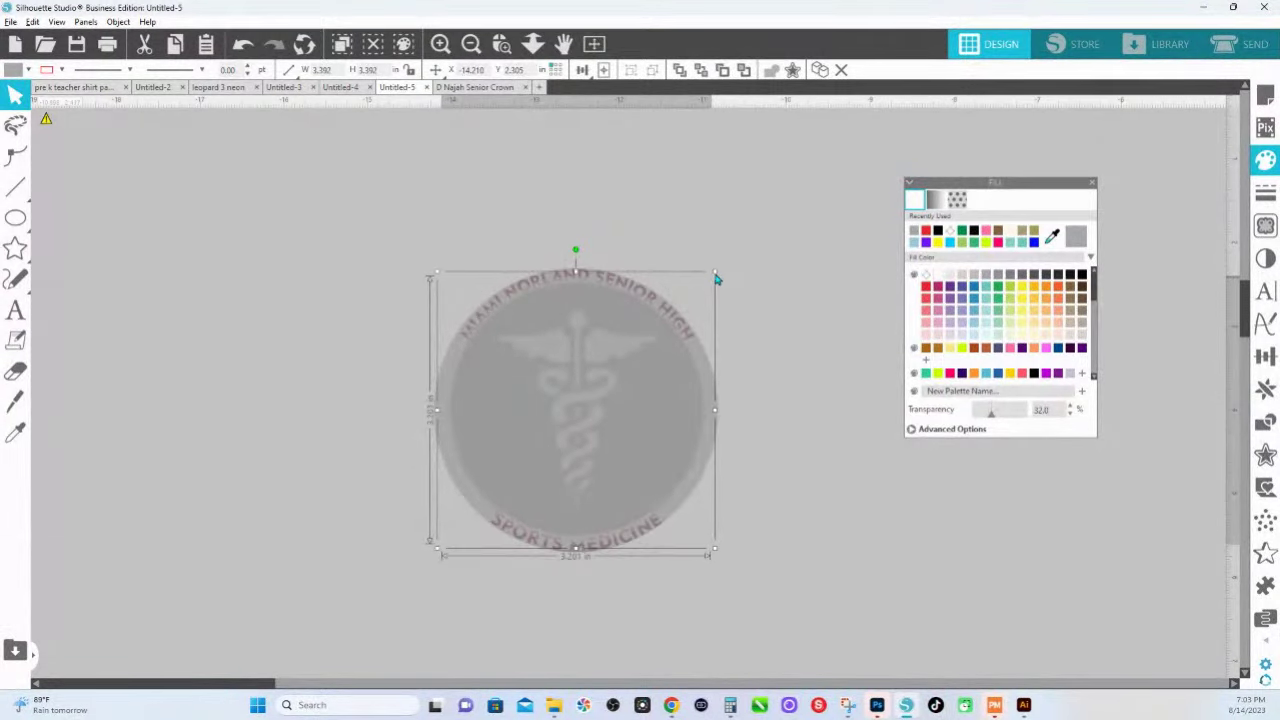
pyautogui.click(1079, 277)
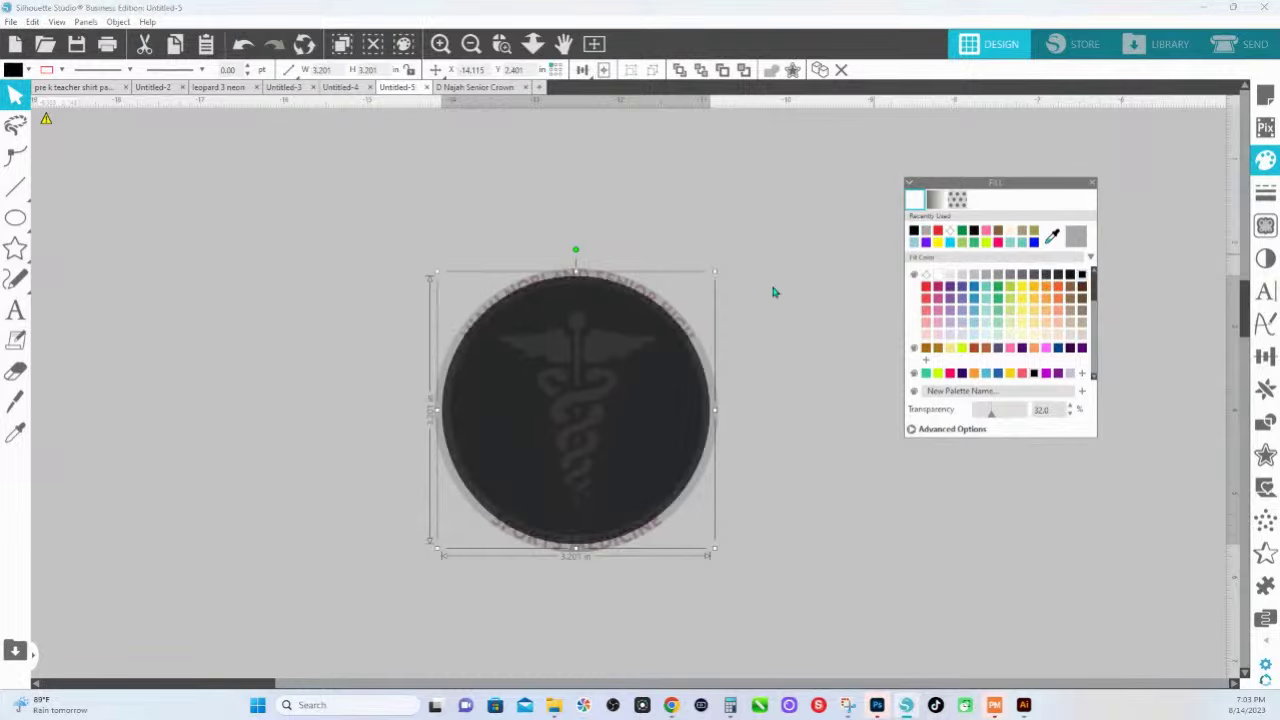
# Try to shrink the black circle to about 3.10 in across, and undo the resize and the black fill.
pyautogui.click(501, 43)
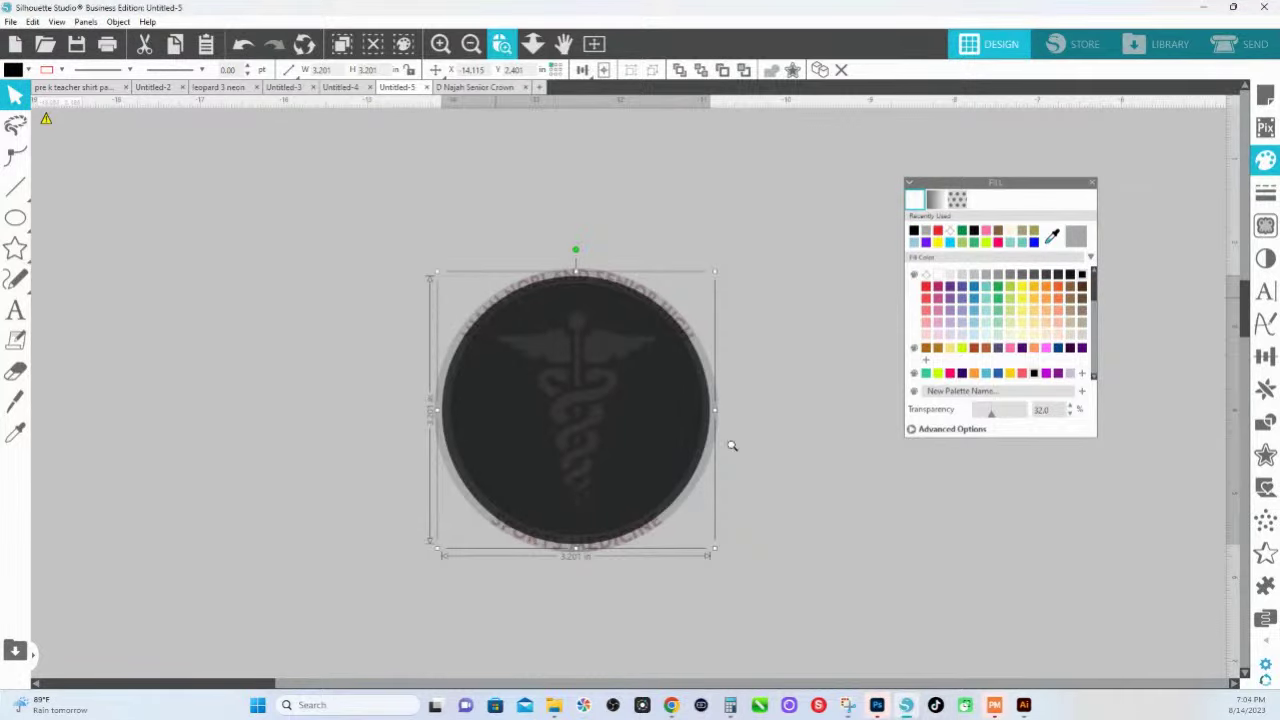
pyautogui.click(737, 514)
pyautogui.scroll(3, 731, 363)
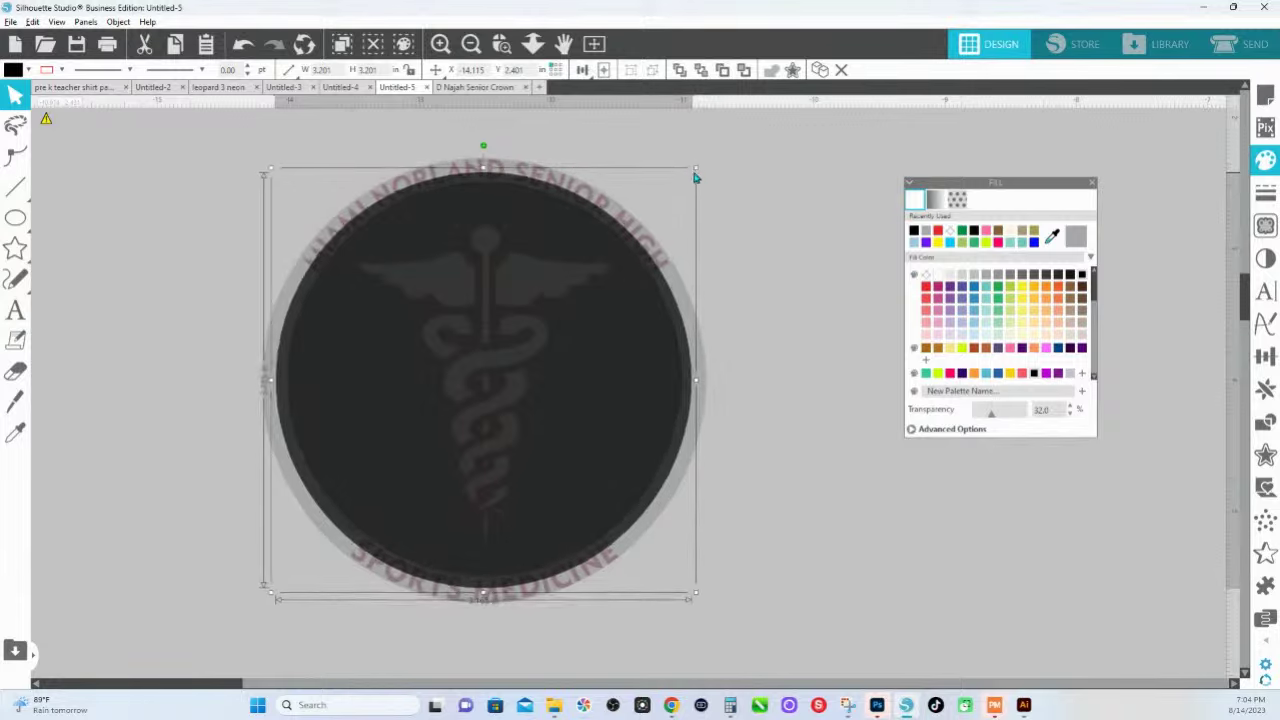
pyautogui.moveTo(695, 177); pyautogui.dragTo(689, 189)
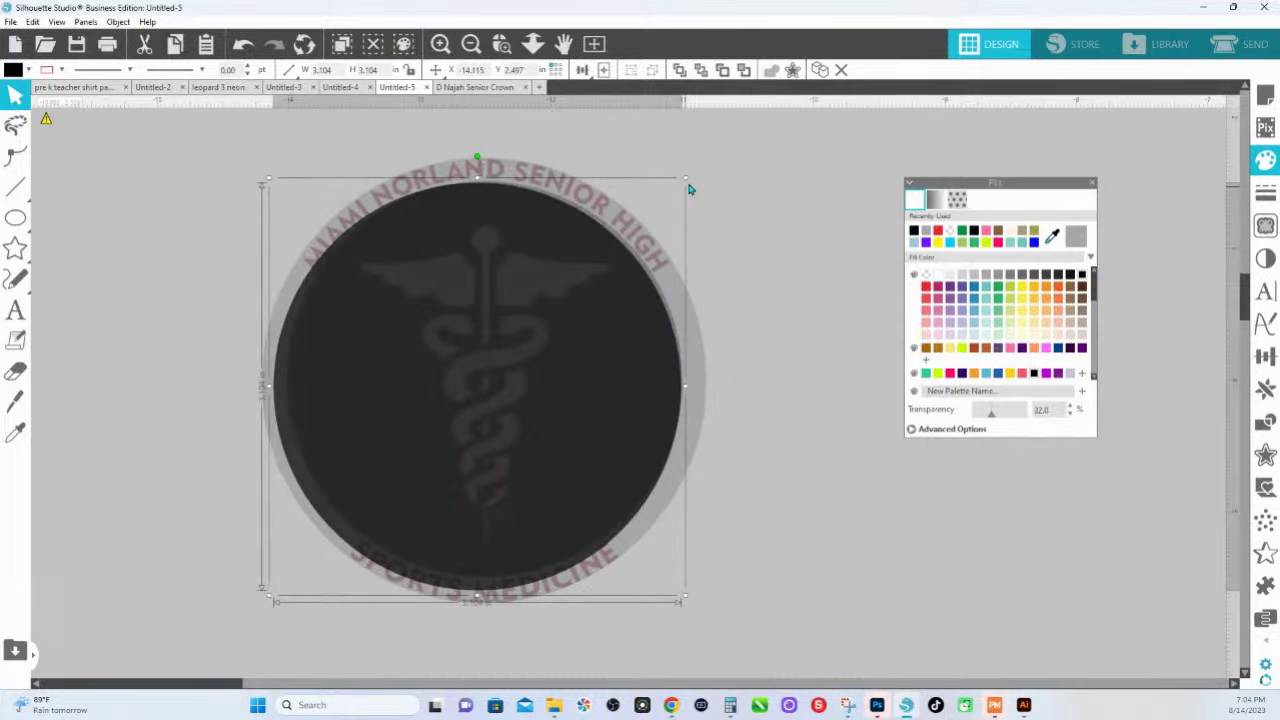
pyautogui.hotkey('ctrl', 'z')
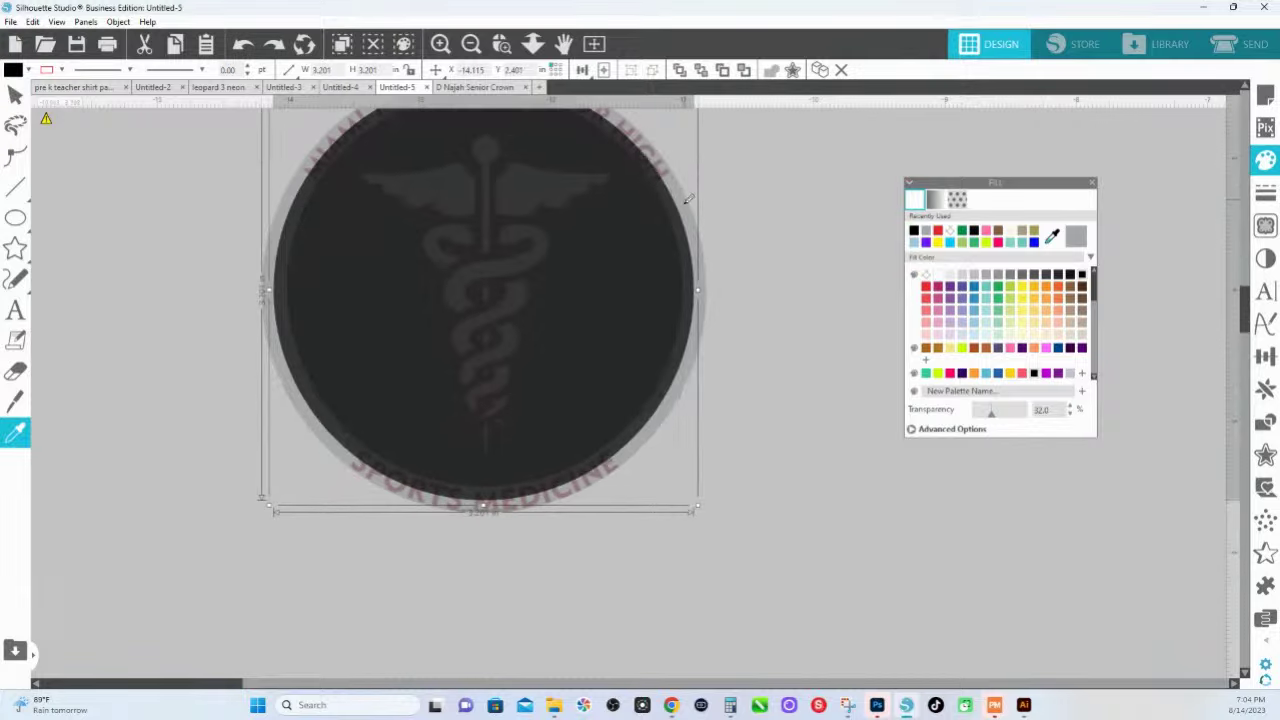
pyautogui.scroll(-2, 687, 199)
pyautogui.click(686, 200)
pyautogui.press('Escape')
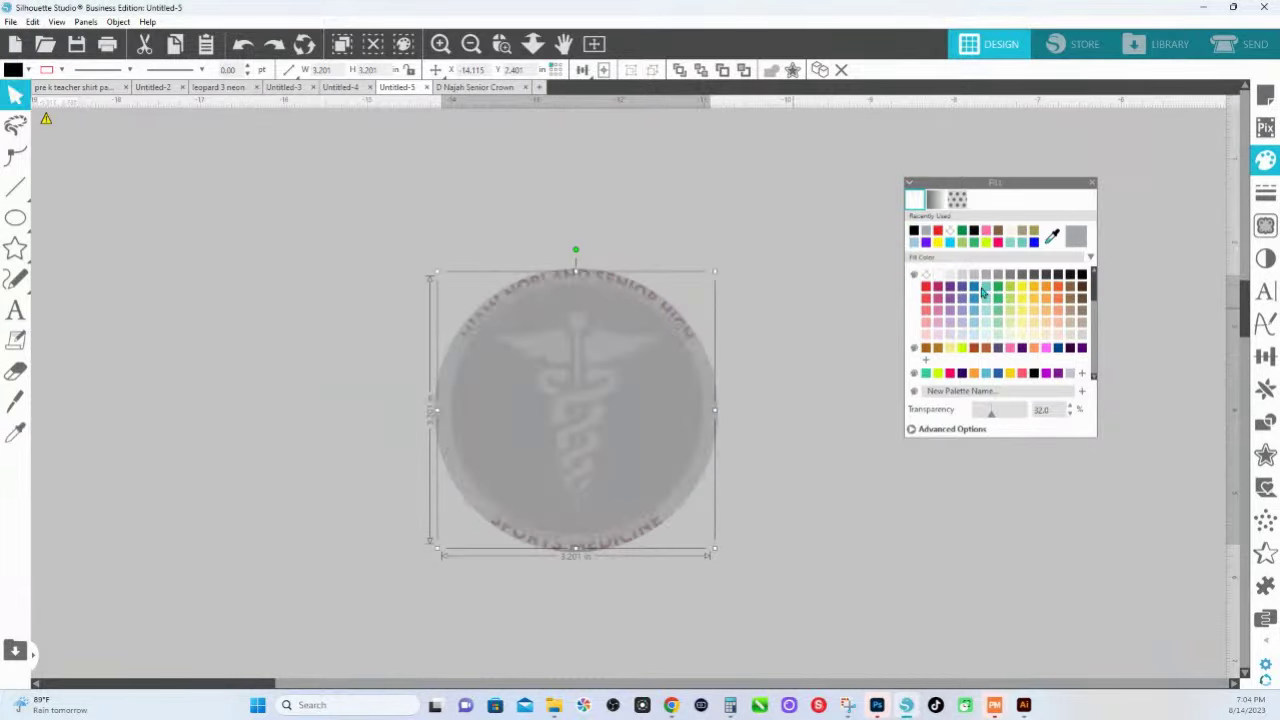
# Fill the duplicate circle with black and shrink it about its center to about 3.01 in to match the emblem's inner disc.
pyautogui.click(1080, 276)
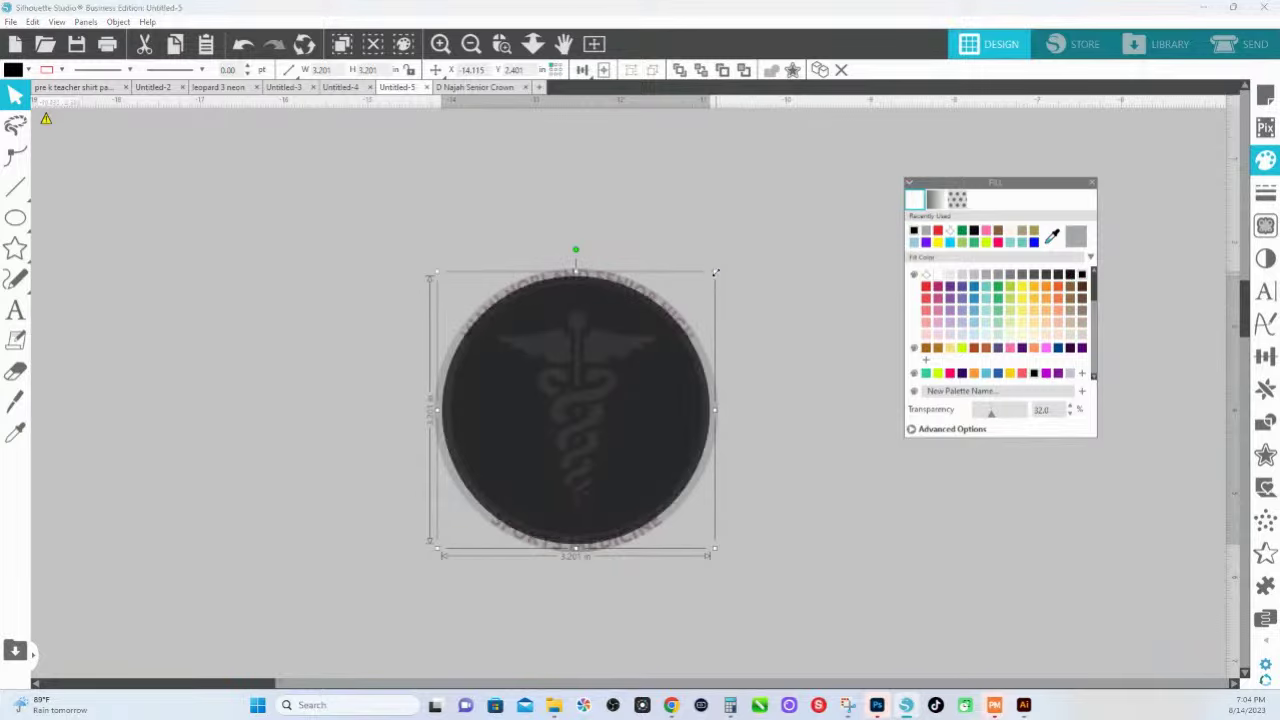
pyautogui.moveTo(715, 273); pyautogui.dragTo(707, 281)
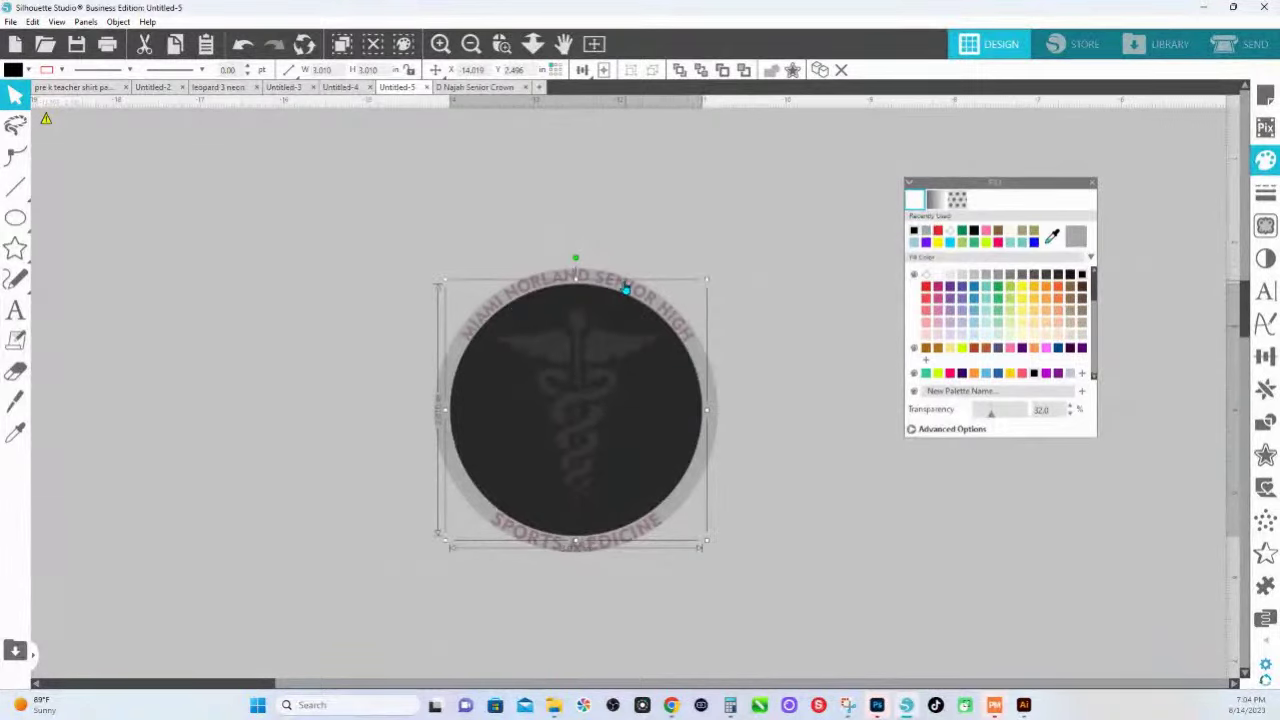
# Move the gray and black circles together off the reference emblem to the empty area left of it.
pyautogui.click(619, 289)
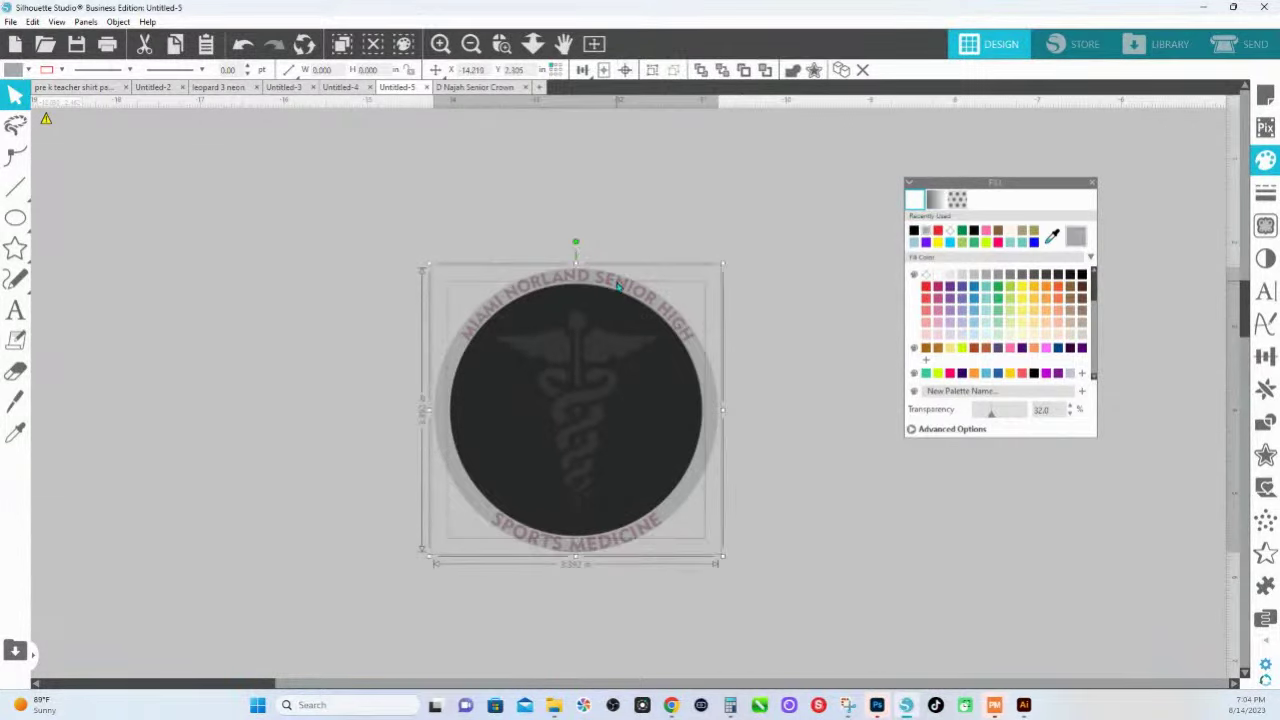
pyautogui.moveTo(619, 289); pyautogui.dragTo(288, 259)
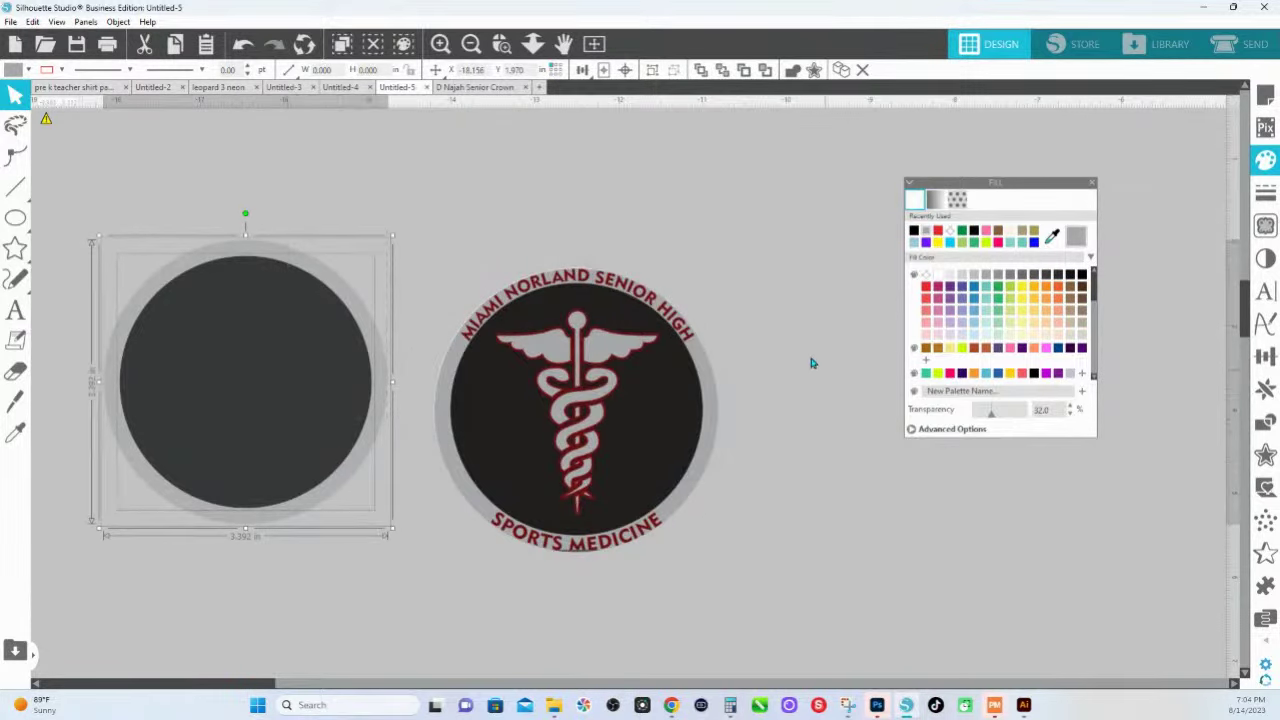
pyautogui.moveTo(440, 308); pyautogui.dragTo(717, 294)
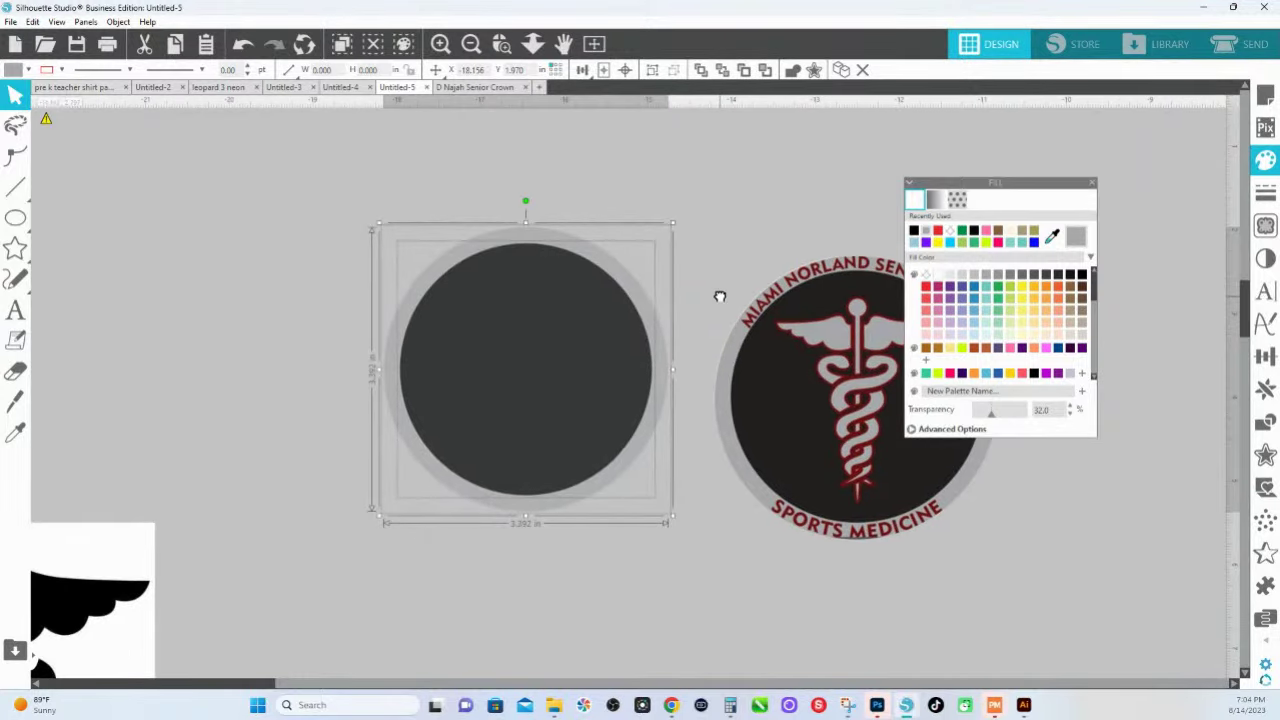
# Set the fill transparency of both traced circles to 0%.
pyautogui.moveTo(984, 187); pyautogui.dragTo(760, 179)
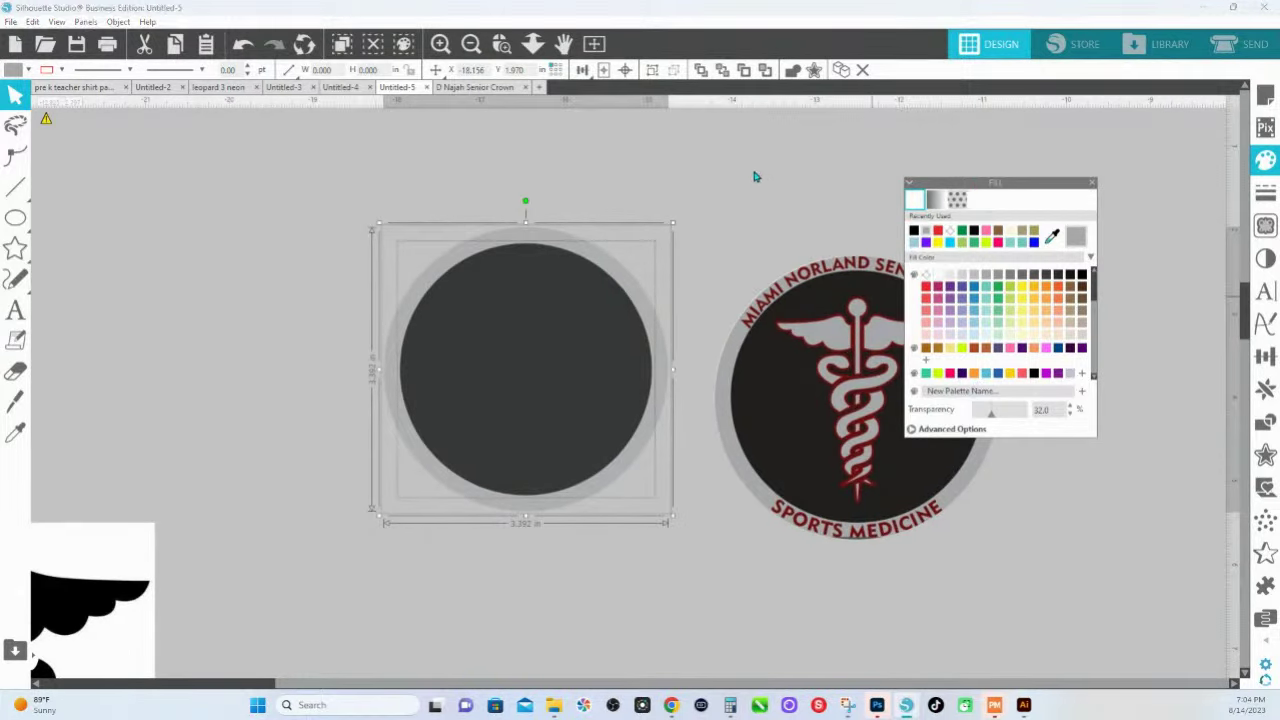
pyautogui.moveTo(772, 408)
pyautogui.mouseDown()
pyautogui.moveTo(789, 413)
pyautogui.moveTo(754, 404)
pyautogui.mouseUp()
pyautogui.click(652, 153)
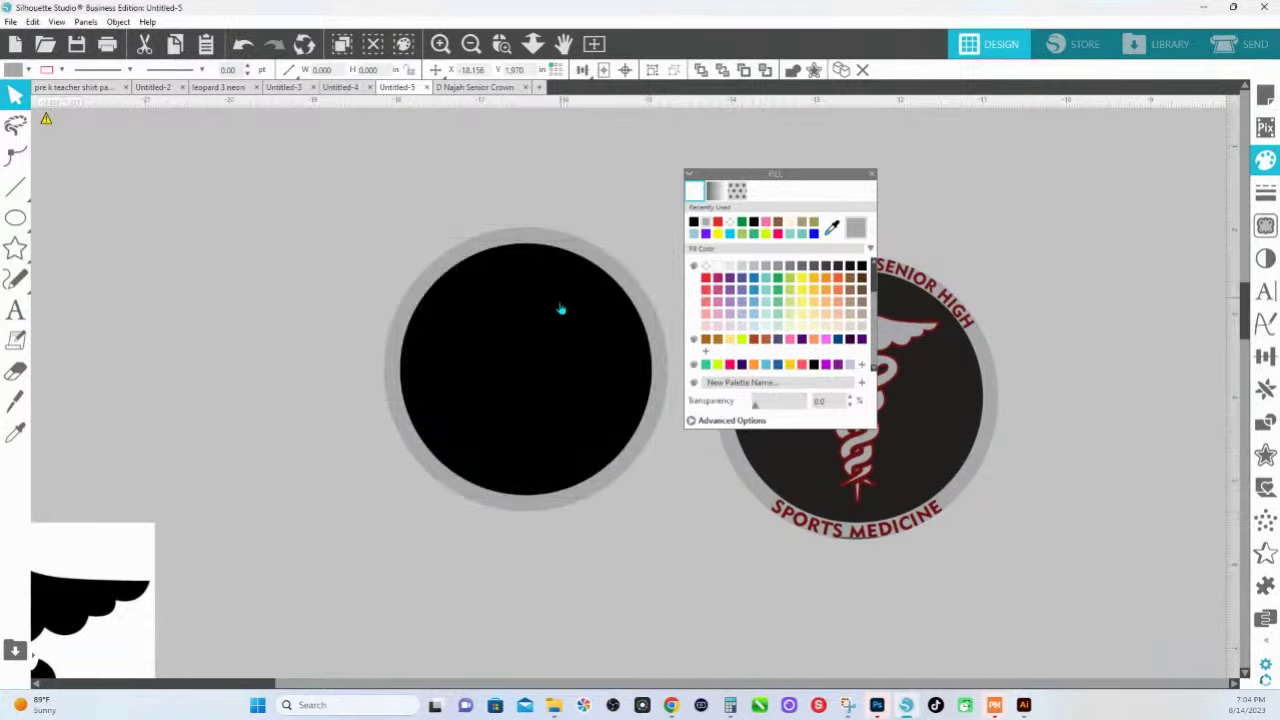
# Fill the inner circle with the near-black color sampled from the reference emblem's background disc.
pyautogui.click(561, 309)
pyautogui.click(831, 228)
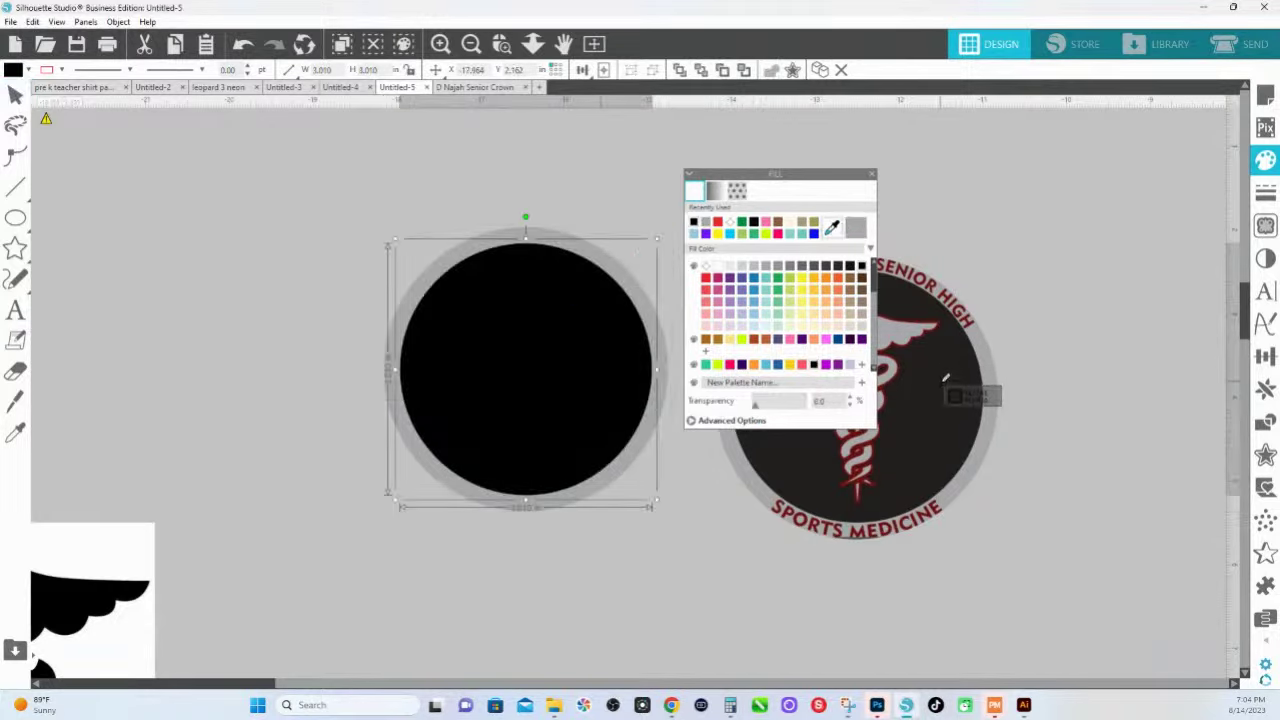
pyautogui.click(972, 390)
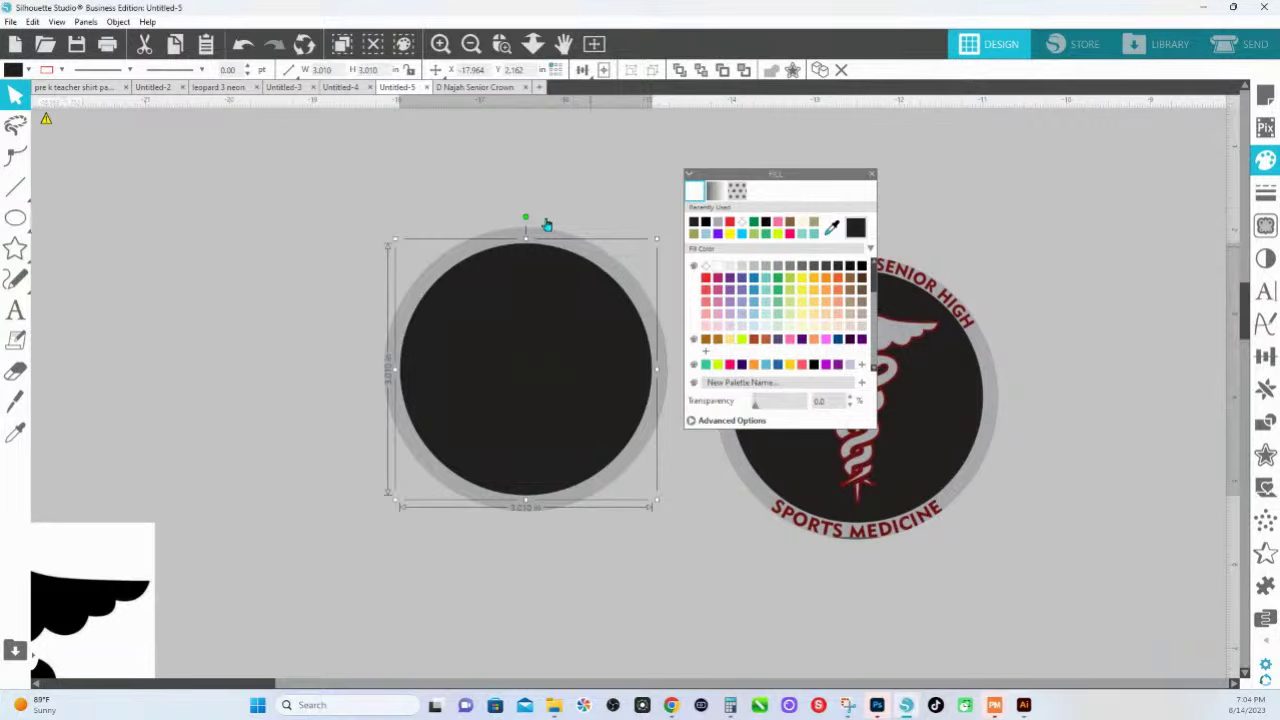
# Draw a small circle about 0.41 by 0.43 in above the traced circles and fill it with dark red sampled from the emblem's lettering.
pyautogui.click(17, 220)
pyautogui.moveTo(430, 172); pyautogui.dragTo(474, 212)
pyautogui.click(831, 228)
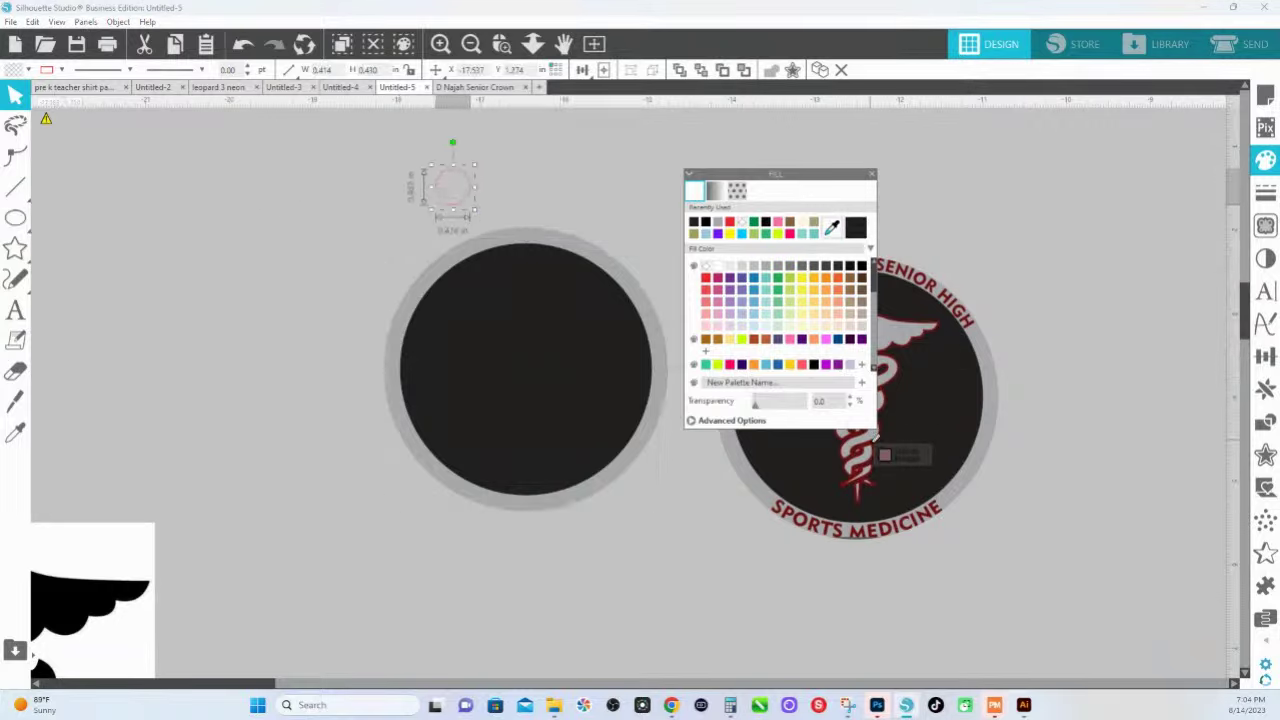
pyautogui.click(876, 541)
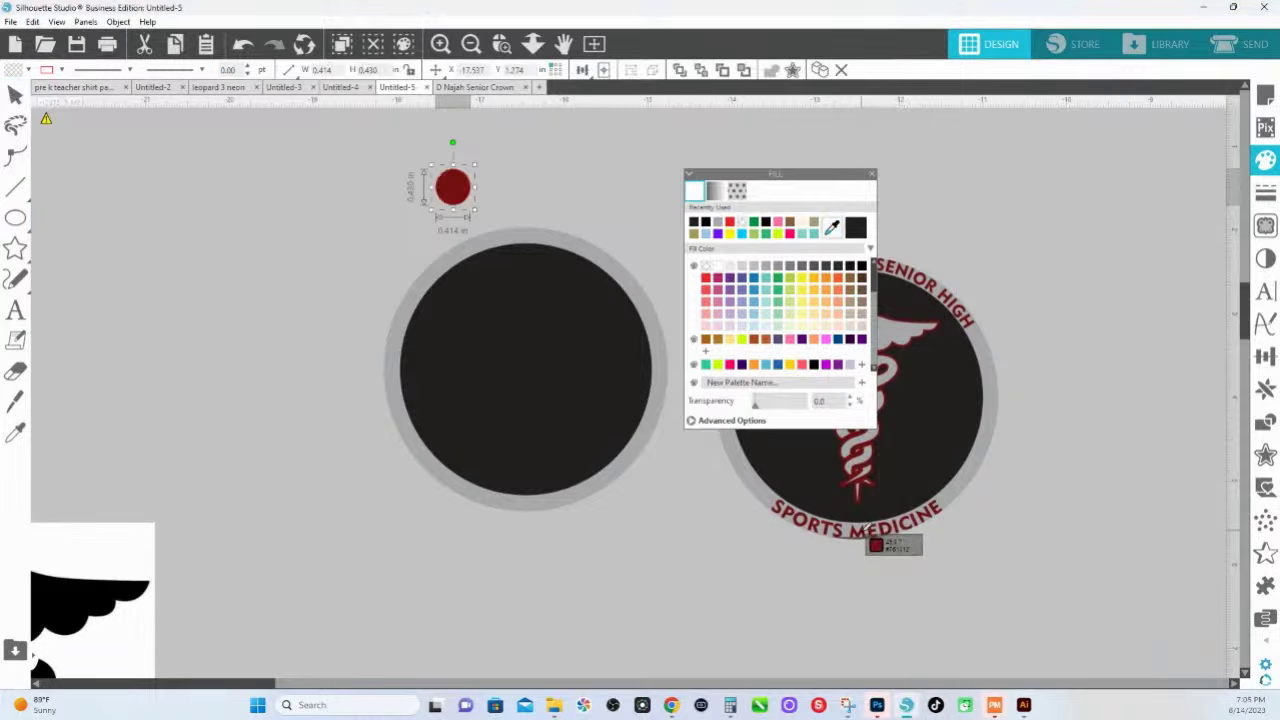
# Remove the line color from the small dark red circle and deselect it.
pyautogui.click(61, 69)
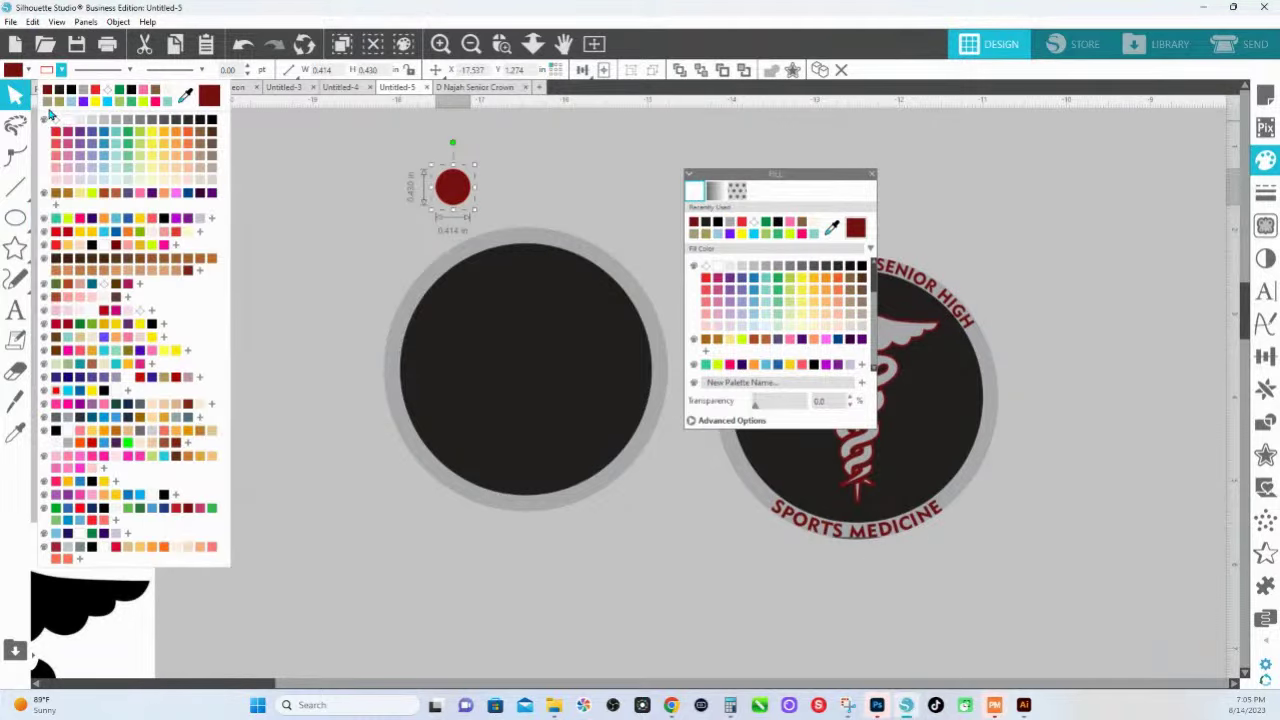
pyautogui.click(57, 127)
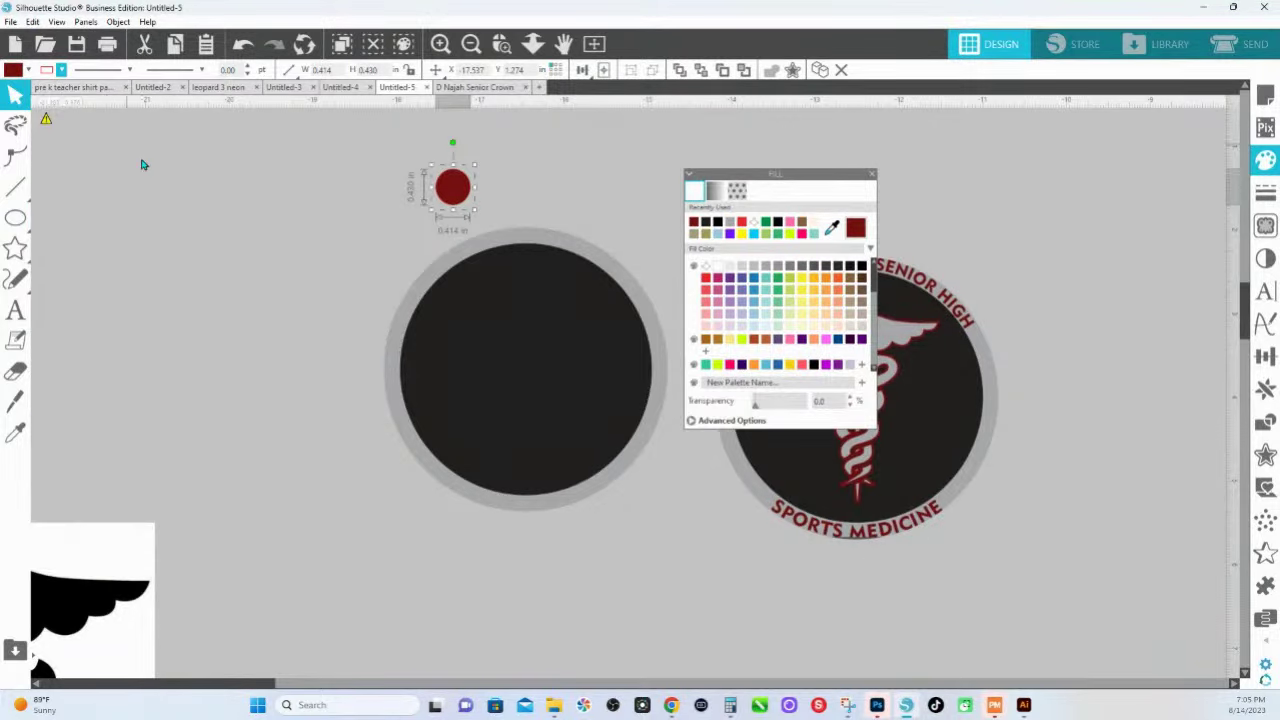
pyautogui.click(568, 198)
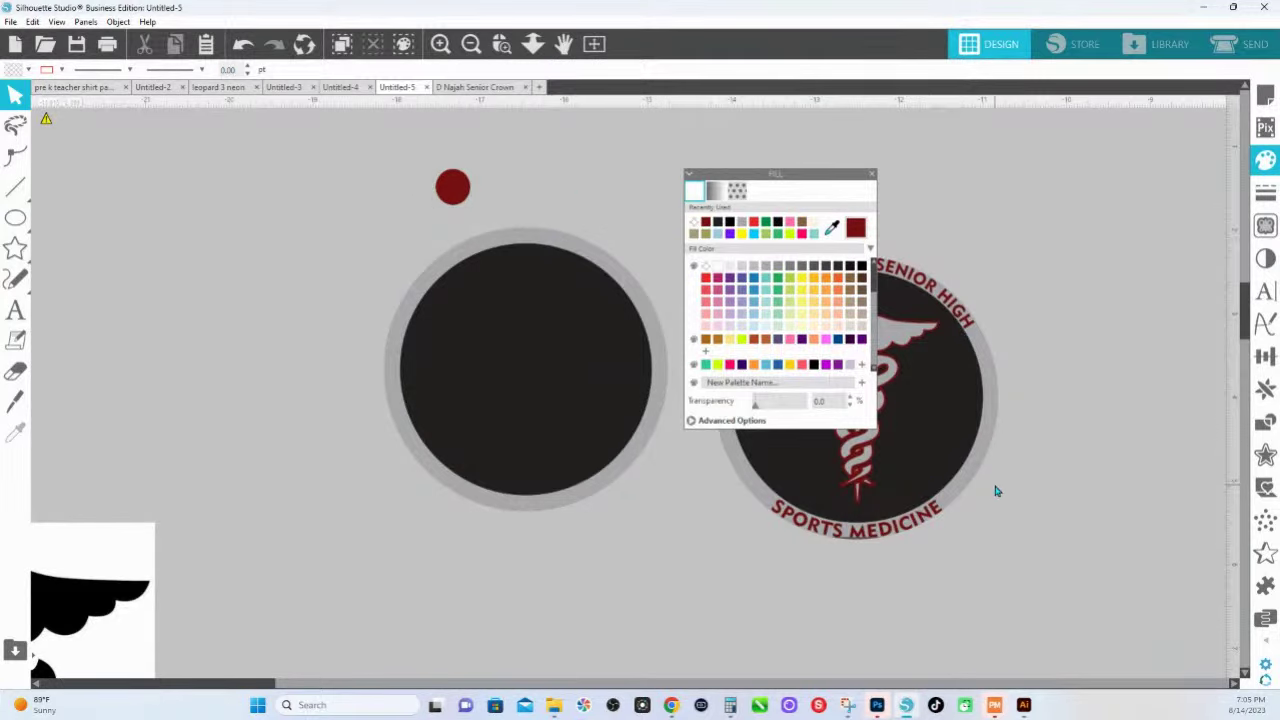
# Enlarge the outer gray circle about its center to about 3.52 in across and uncover the reference emblem.
pyautogui.click(524, 241)
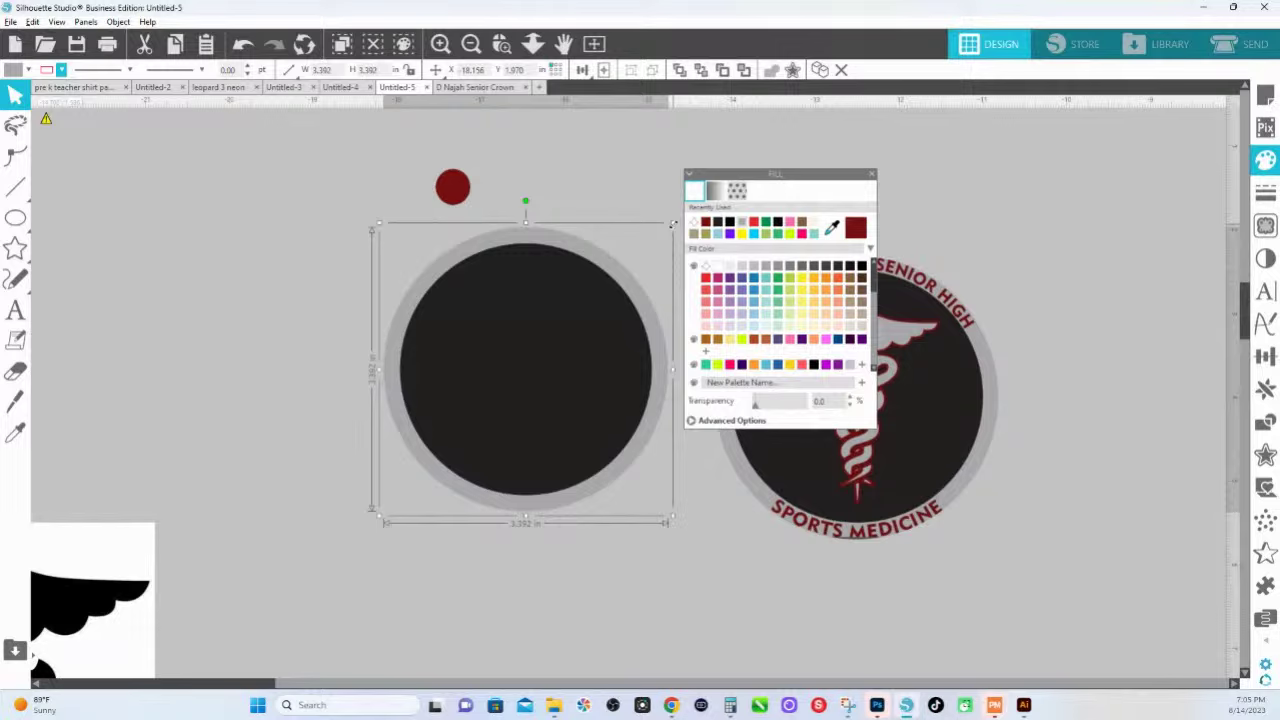
pyautogui.moveTo(672, 224); pyautogui.dragTo(675, 219)
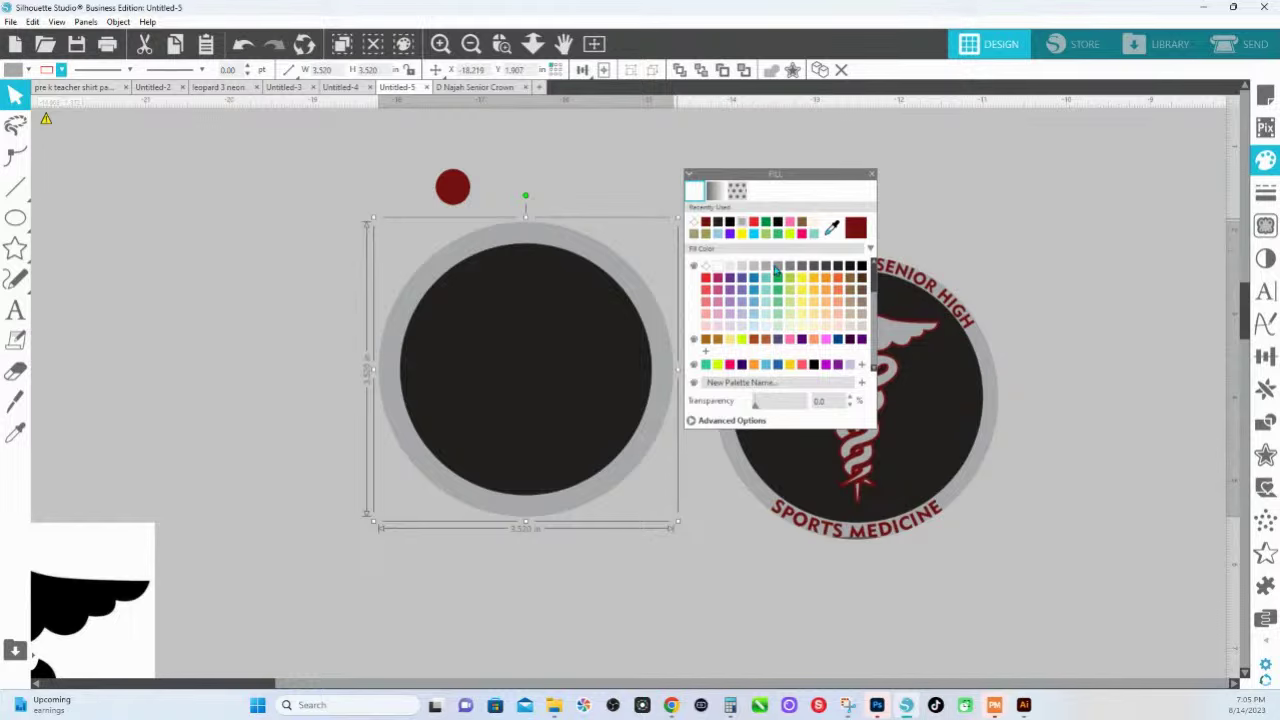
pyautogui.moveTo(784, 172); pyautogui.dragTo(1082, 172)
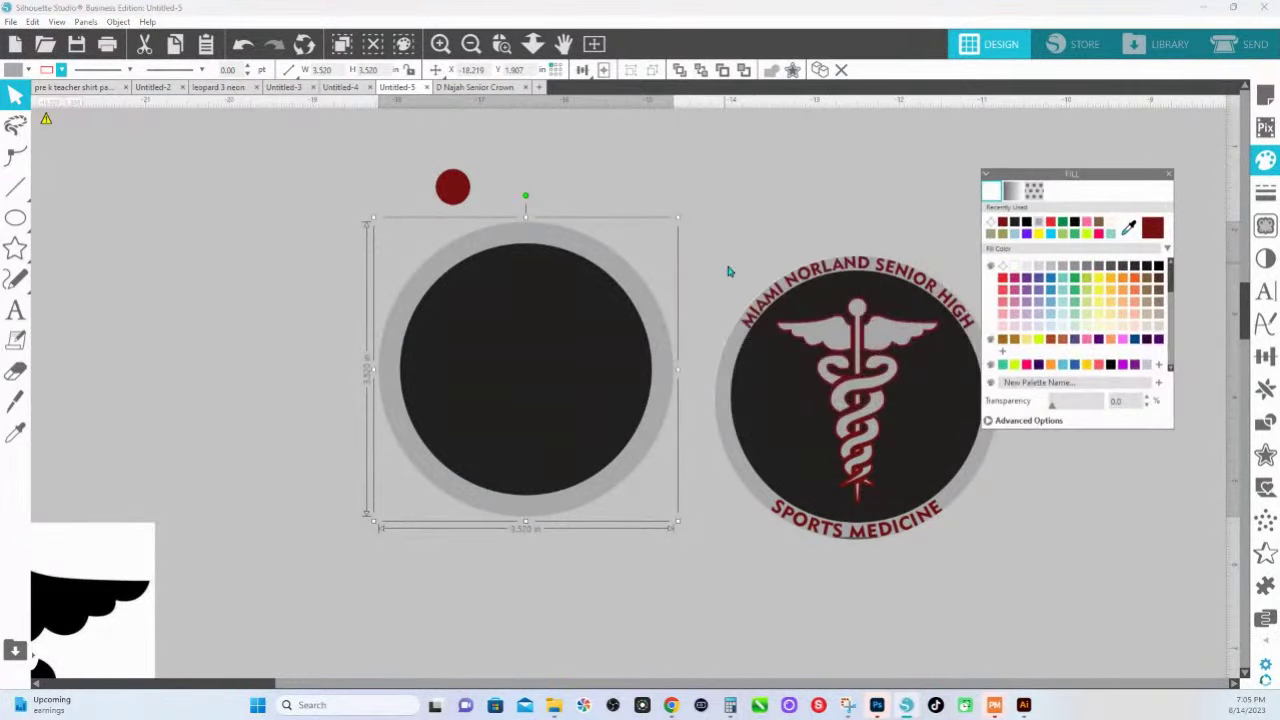
# Move the outlined SPORTS MEDICINE text closer to the space above the traced circles.
pyautogui.moveTo(766, 171); pyautogui.dragTo(724, 346)
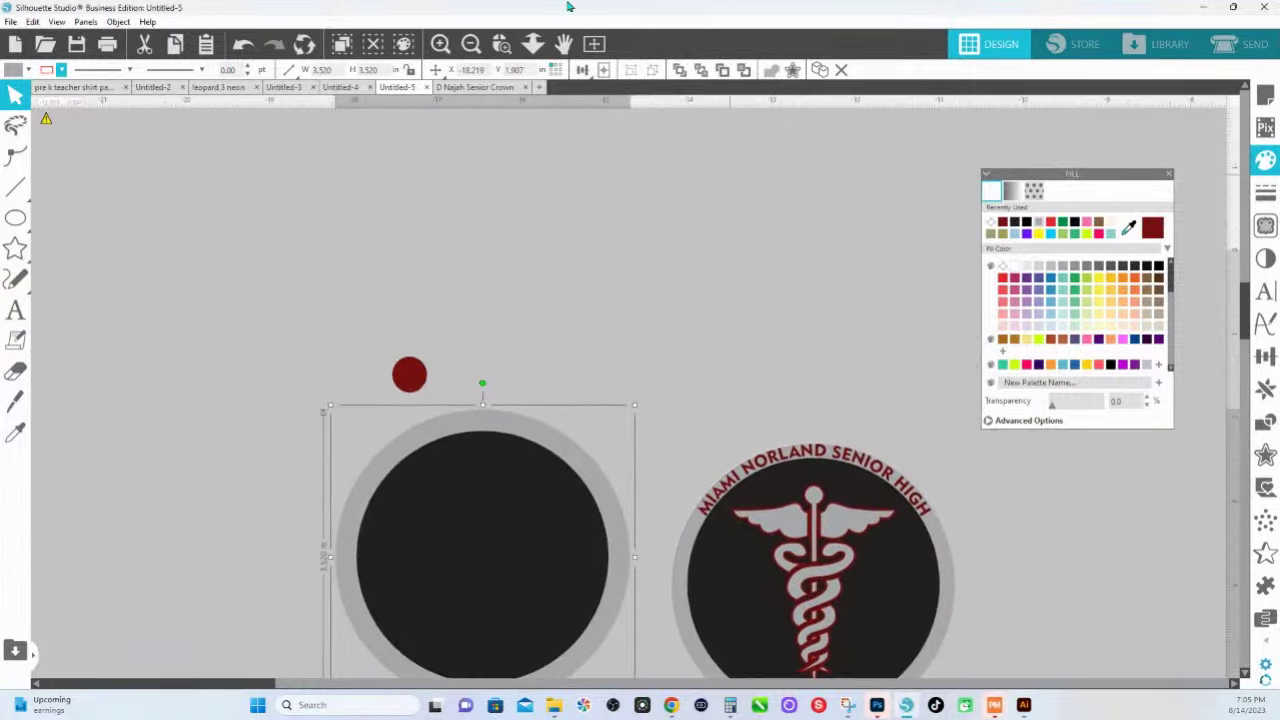
pyautogui.click(533, 43)
pyautogui.moveTo(560, 185); pyautogui.dragTo(551, 157)
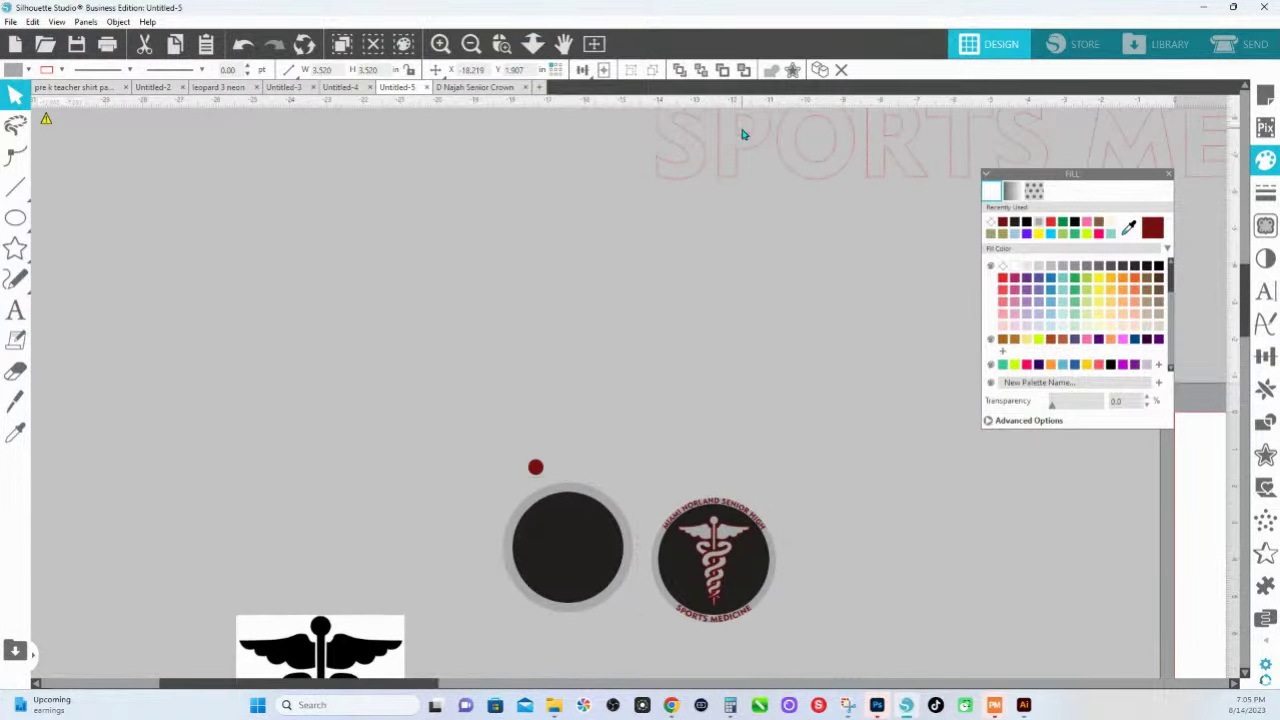
pyautogui.moveTo(743, 134); pyautogui.dragTo(483, 306)
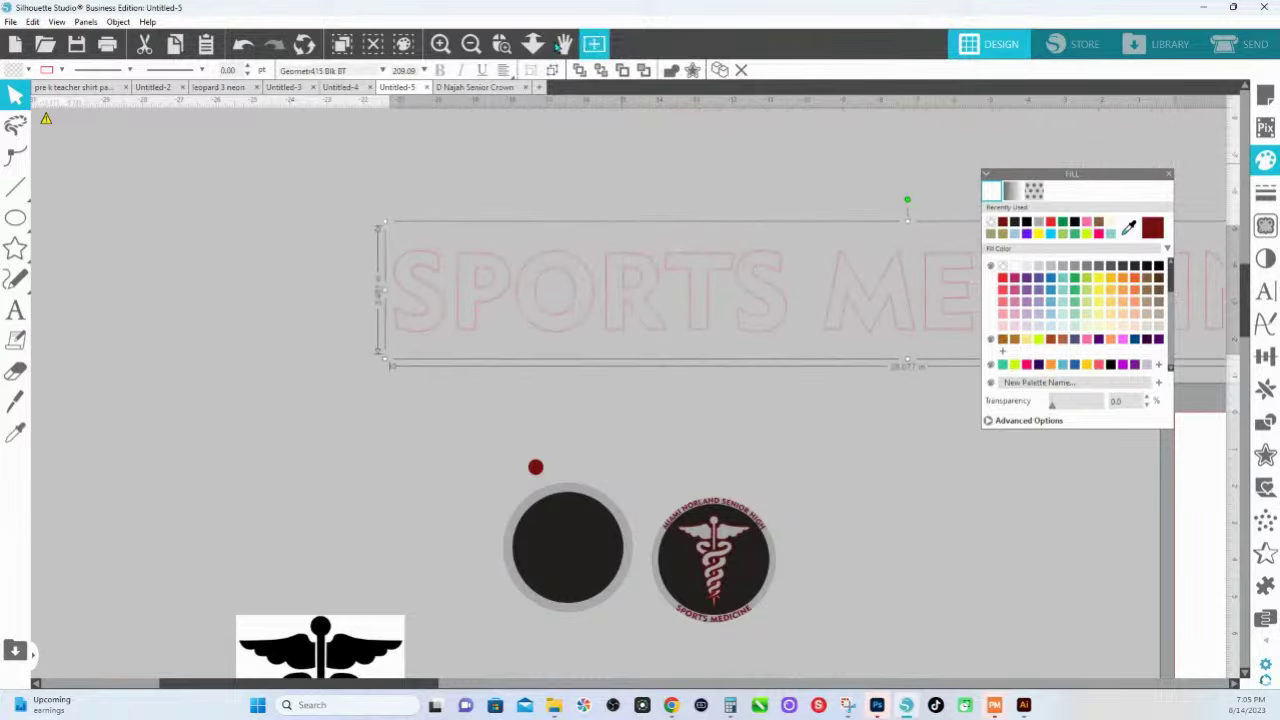
# Select the MIAMI NORLAND SENIOR HIGH and SPORTS MEDICINE texts and move them together away from the cutting mat.
pyautogui.click(533, 43)
pyautogui.moveTo(557, 131); pyautogui.dragTo(749, 357)
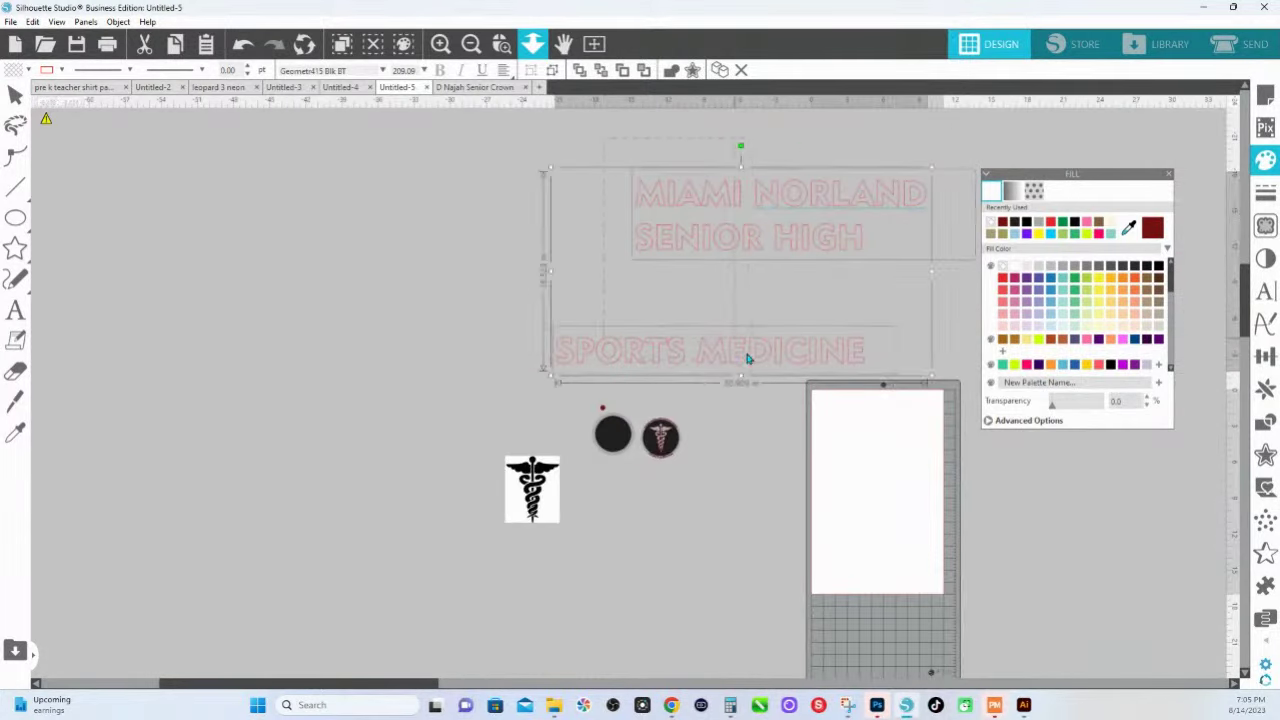
pyautogui.moveTo(731, 254); pyautogui.dragTo(623, 291)
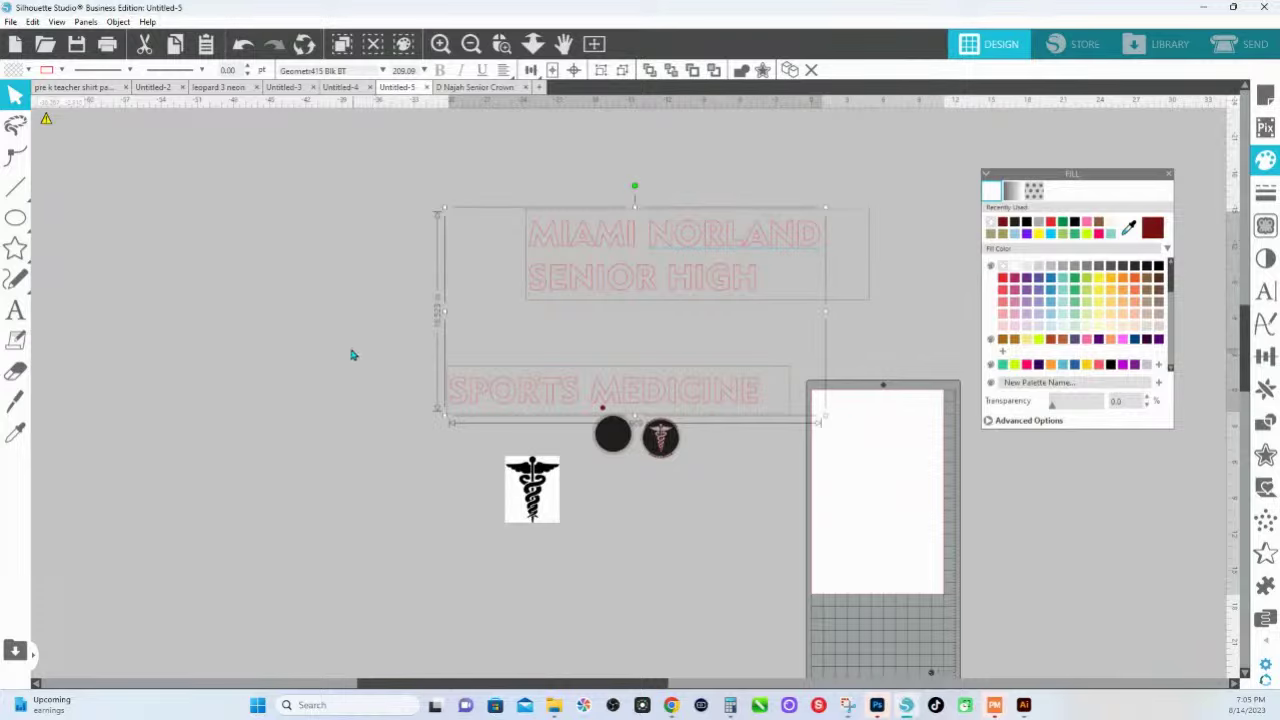
pyautogui.click(345, 295)
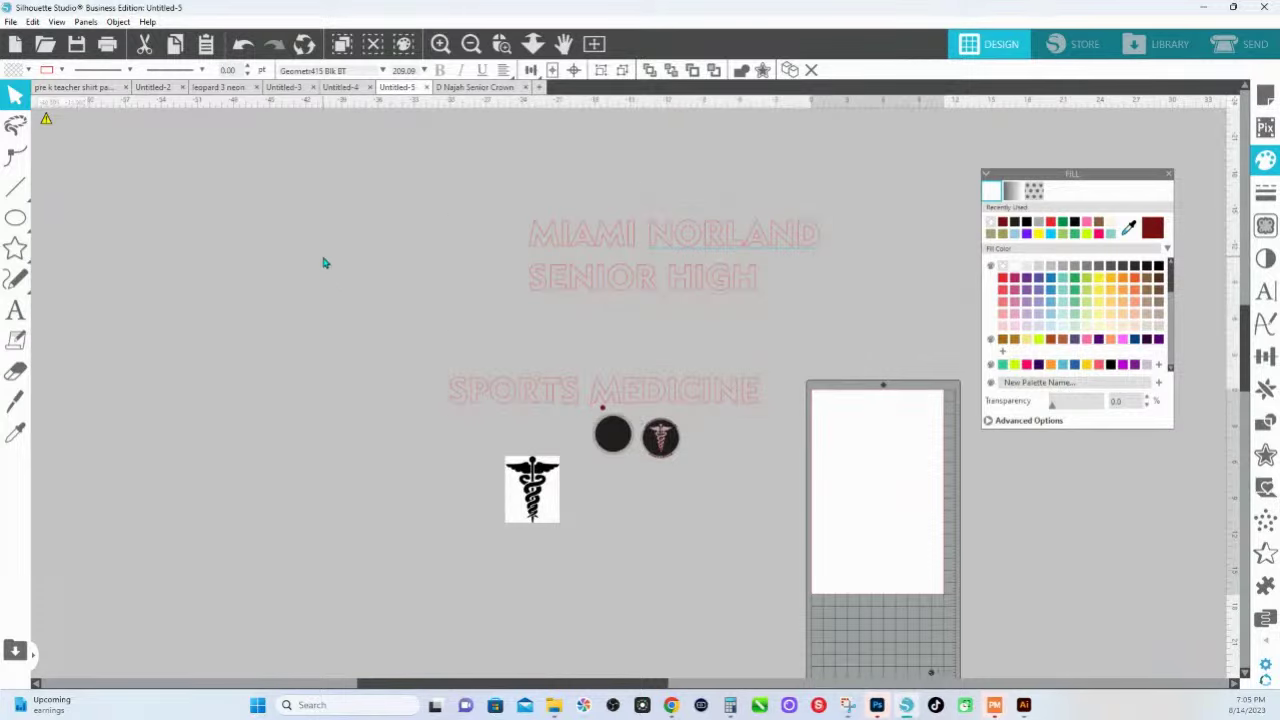
# Fill both text blocks with the sampled dark red and remove their line color.
pyautogui.click(527, 249)
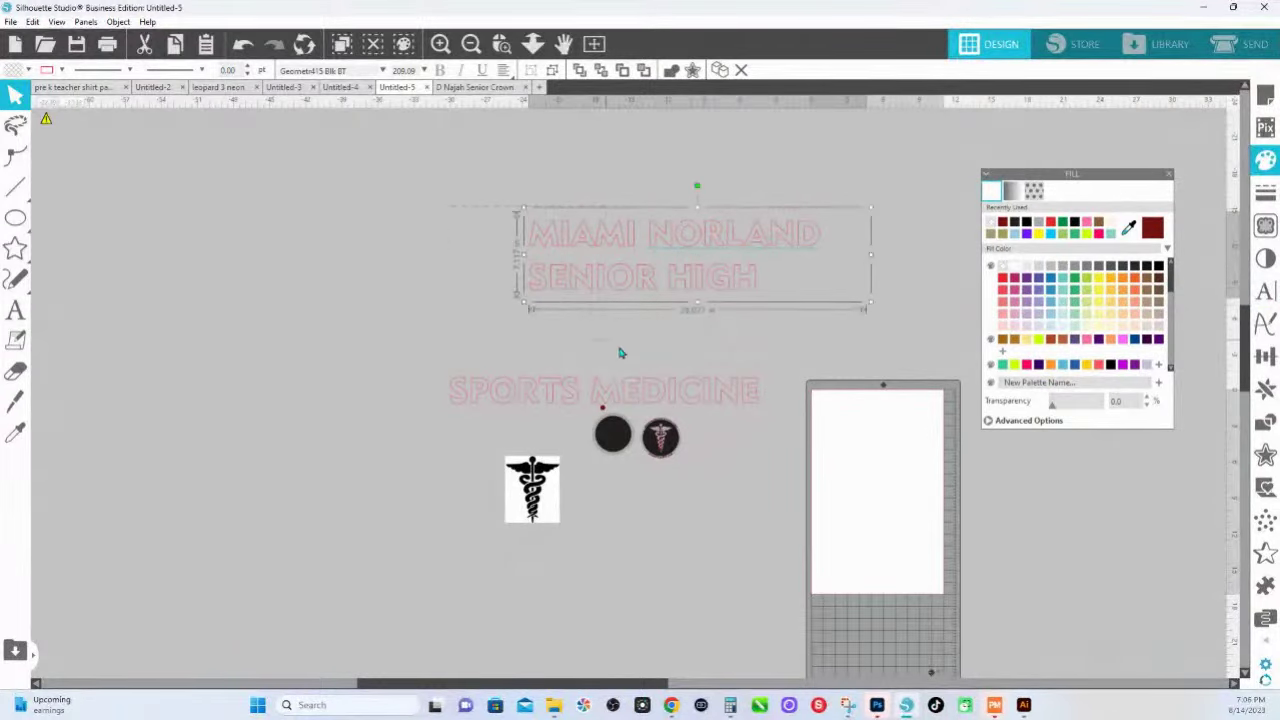
pyautogui.keyDown('shift'); pyautogui.click(675, 386); pyautogui.keyUp('shift')
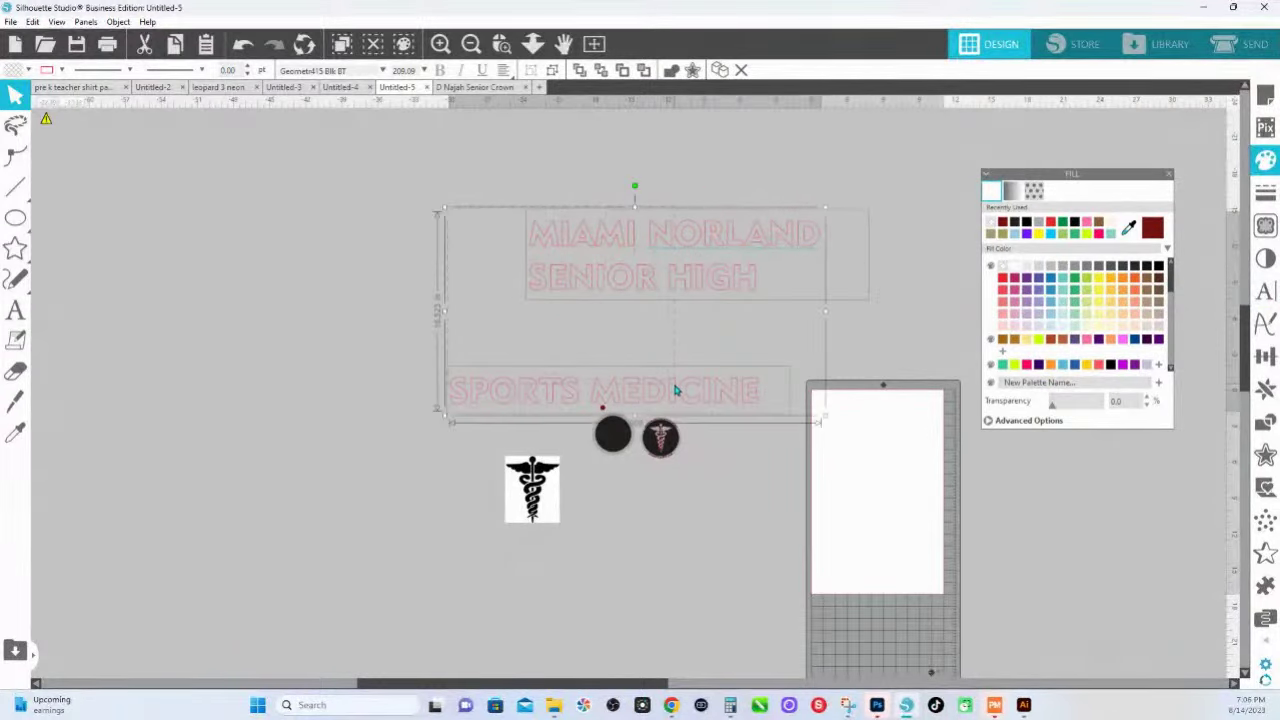
pyautogui.click(1151, 230)
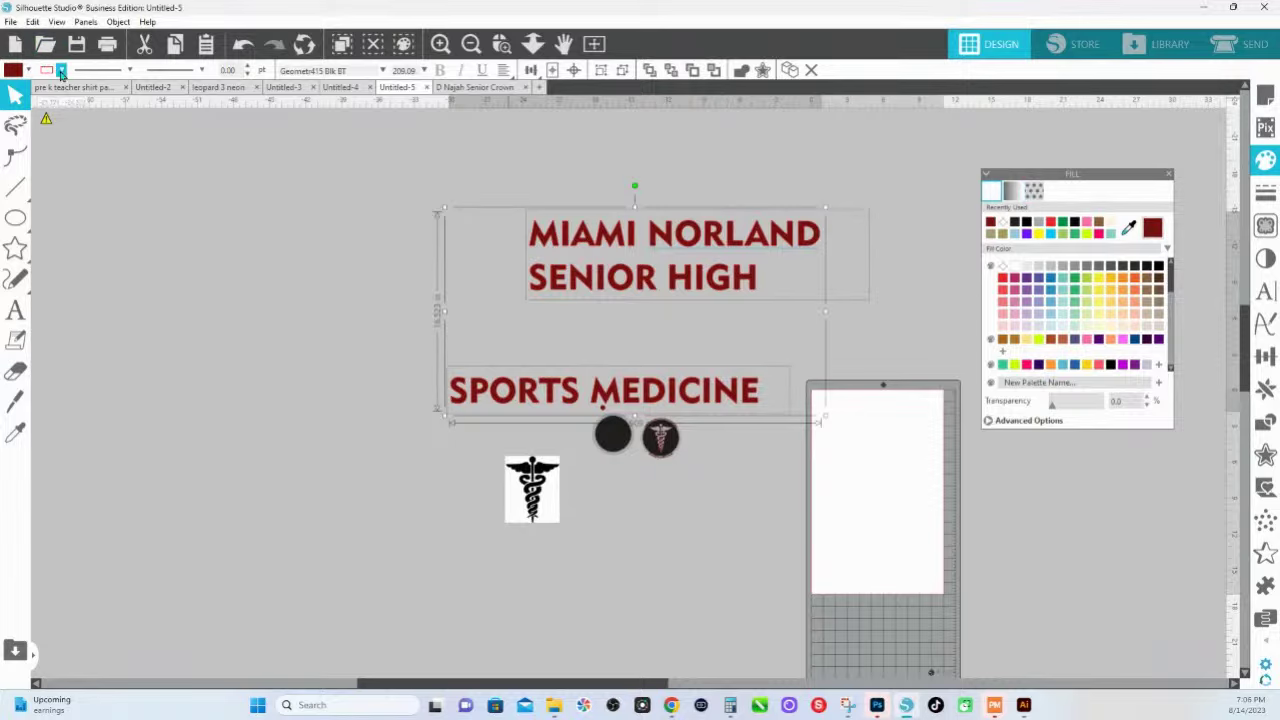
pyautogui.click(61, 71)
pyautogui.click(57, 121)
# Move both dark red text blocks together upward, clear of the traced circles and the reference emblem.
pyautogui.moveTo(503, 211); pyautogui.dragTo(656, 338)
pyautogui.click(656, 338)
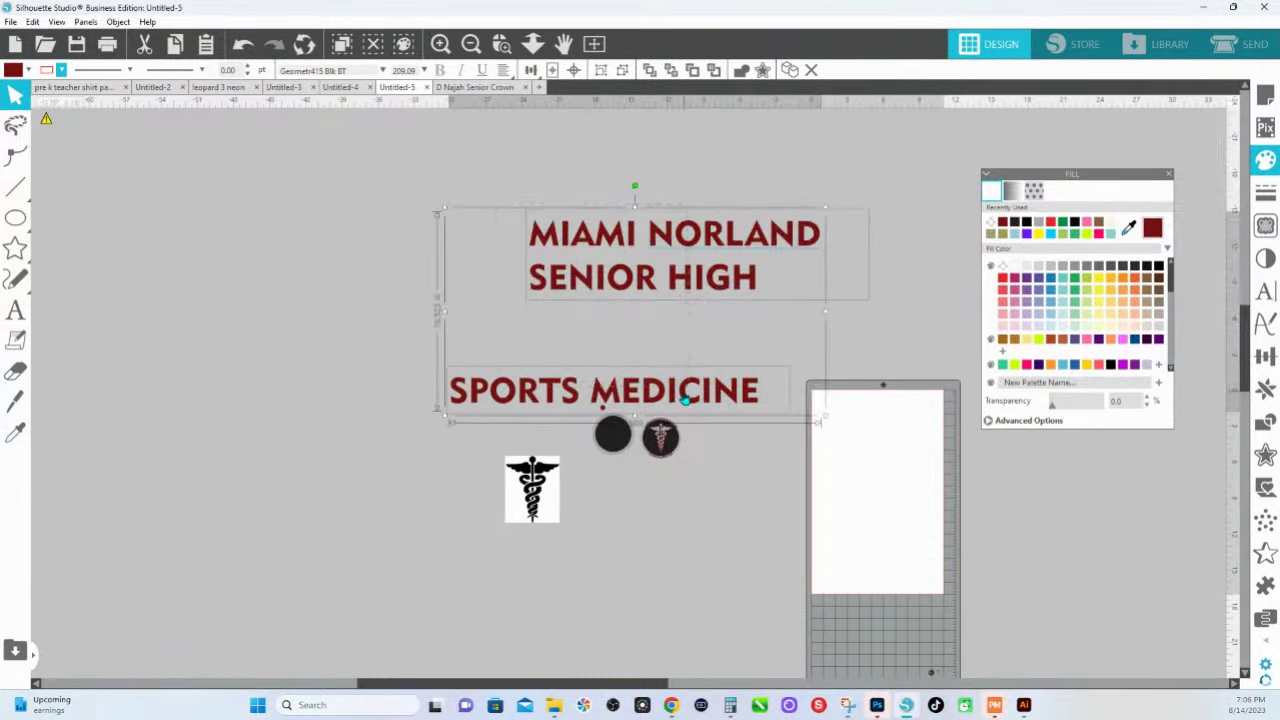
pyautogui.moveTo(688, 396); pyautogui.dragTo(655, 181)
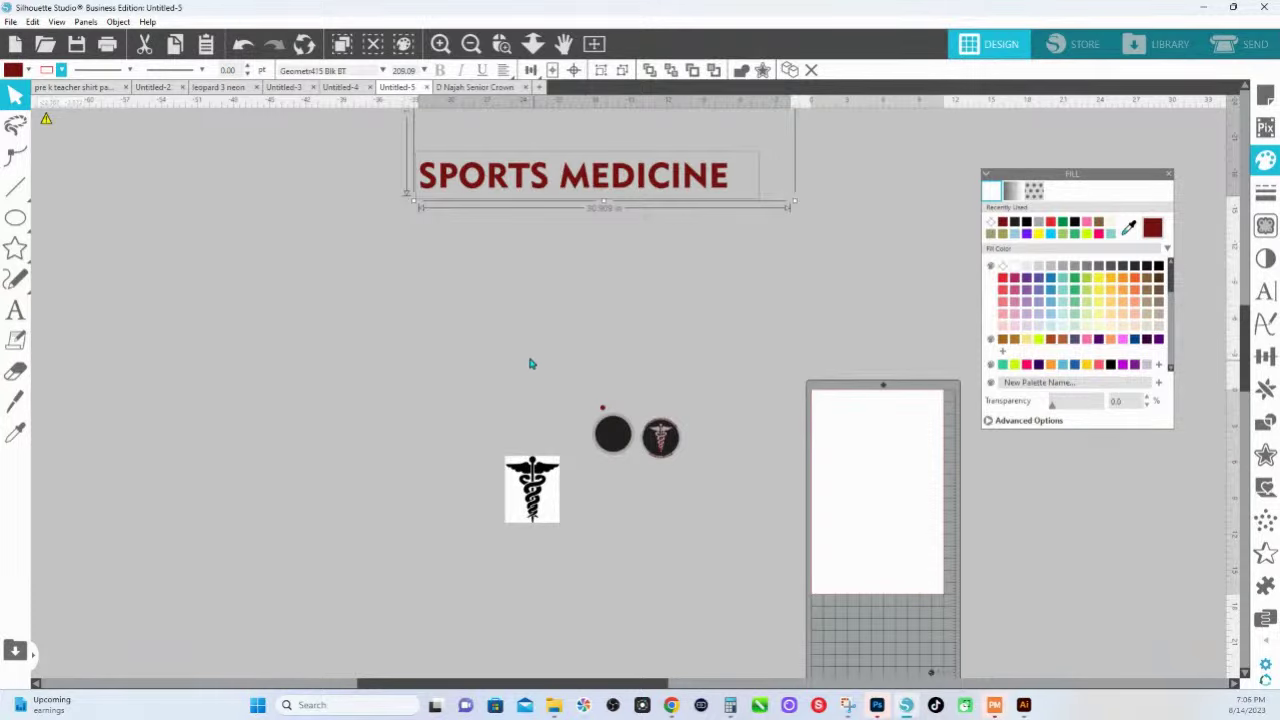
# Enlarge the caduceus image, traced circles, red dot and reference emblem together to an emblem width of about 17 in, and move the dot clear.
pyautogui.moveTo(472, 356); pyautogui.dragTo(725, 550)
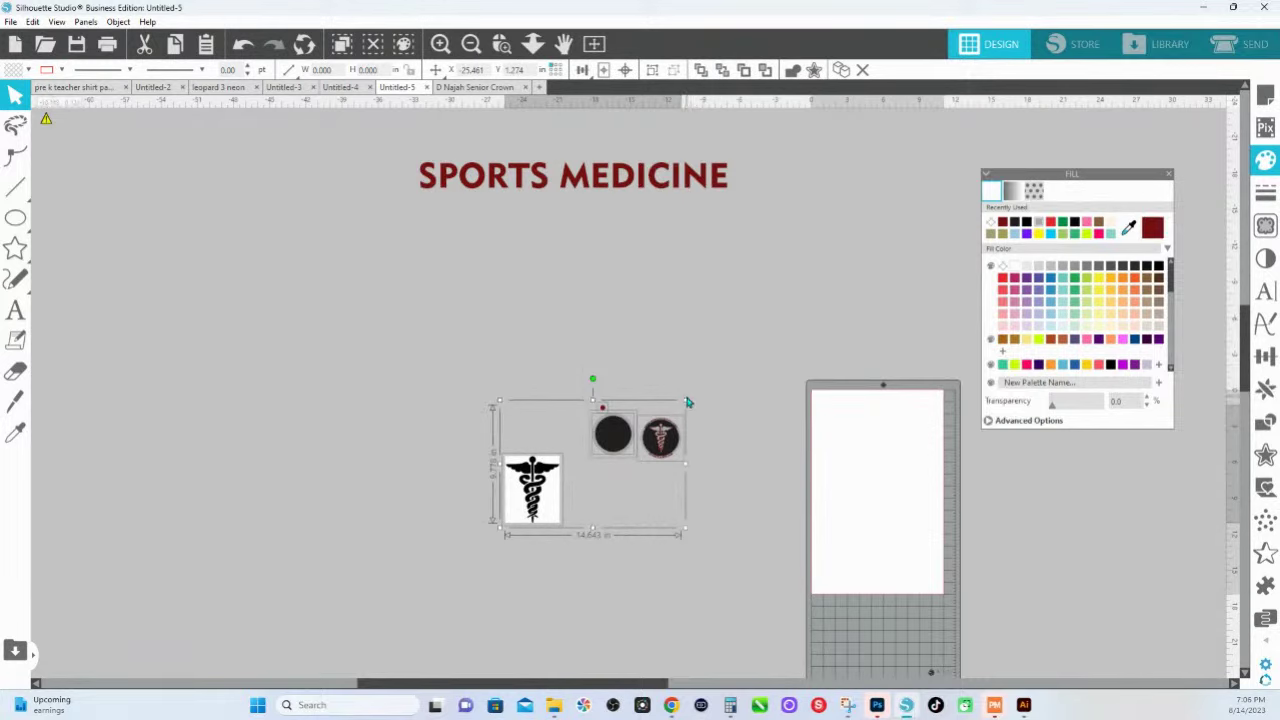
pyautogui.moveTo(686, 399); pyautogui.dragTo(362, 436)
pyautogui.click(757, 306)
pyautogui.moveTo(305, 246); pyautogui.dragTo(175, 258)
pyautogui.click(646, 260)
pyautogui.click(588, 312)
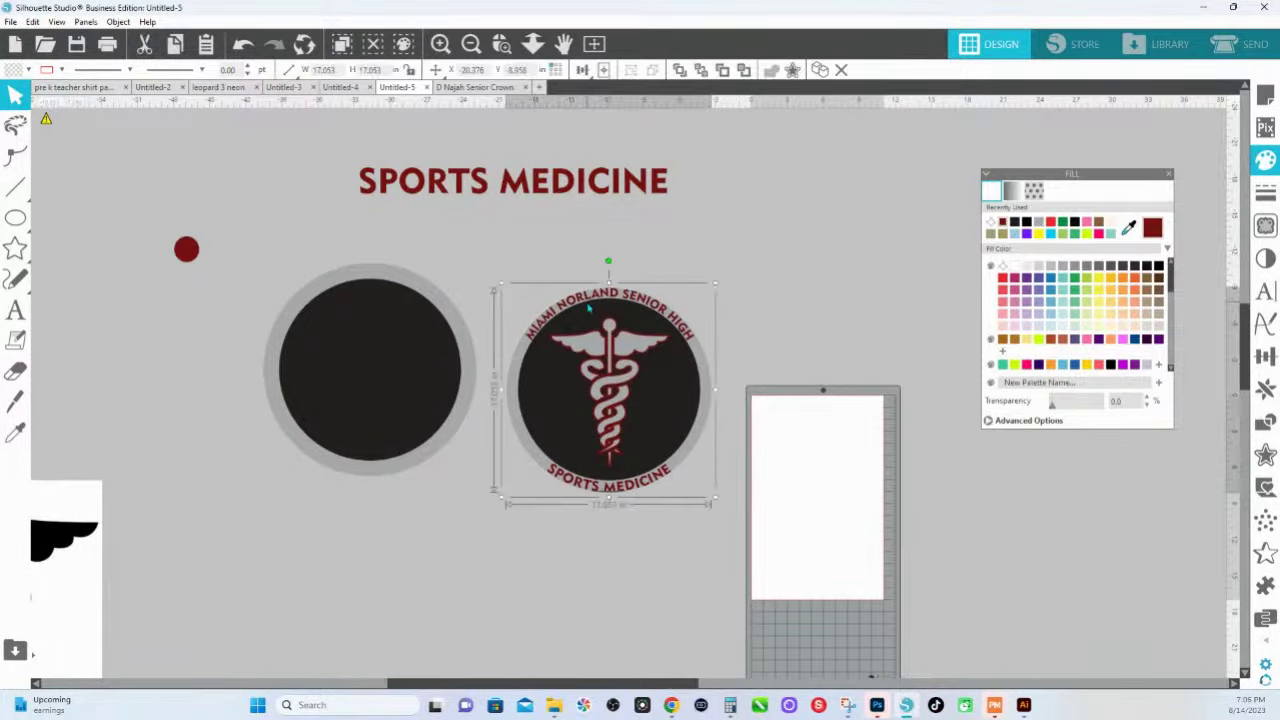
# Duplicate the MIAMI NORLAND SENIOR HIGH and SPORTS MEDICINE text blocks together.
pyautogui.scroll(3, 600, 215)
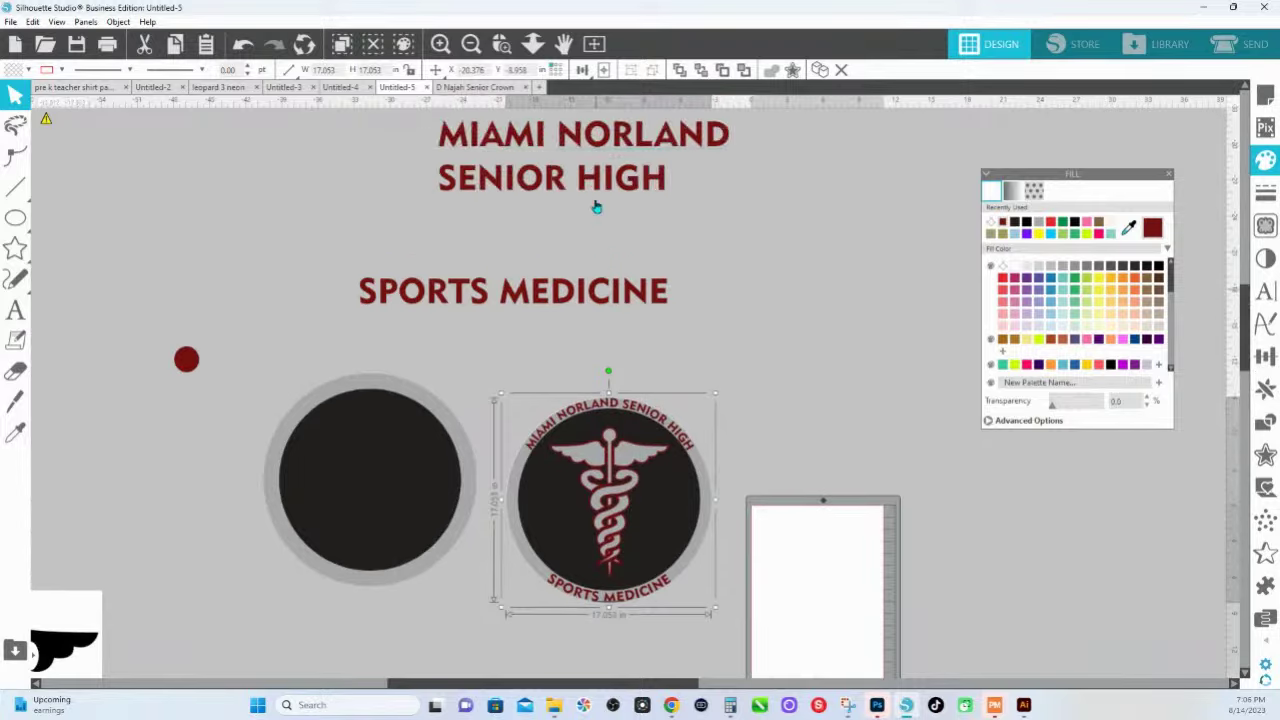
pyautogui.moveTo(702, 332); pyautogui.dragTo(607, 205)
pyautogui.keyDown('shift'); pyautogui.click(607, 205); pyautogui.keyUp('shift')
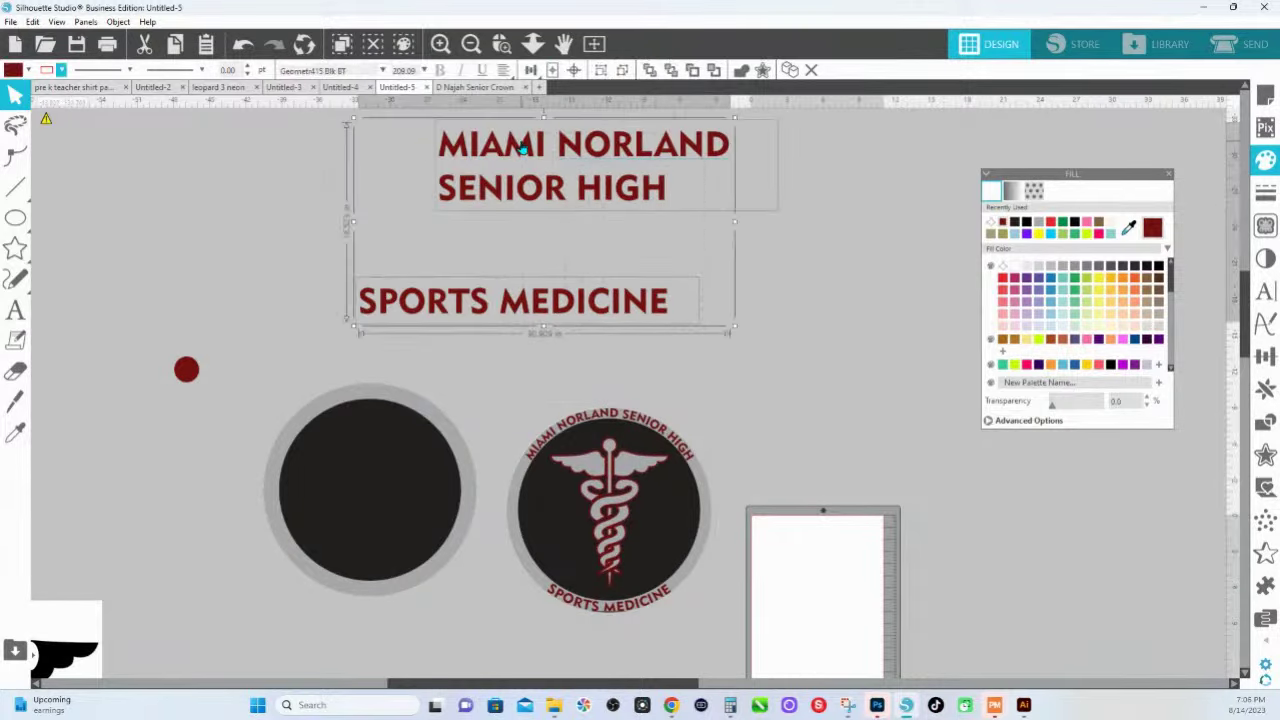
pyautogui.rightClick(519, 144)
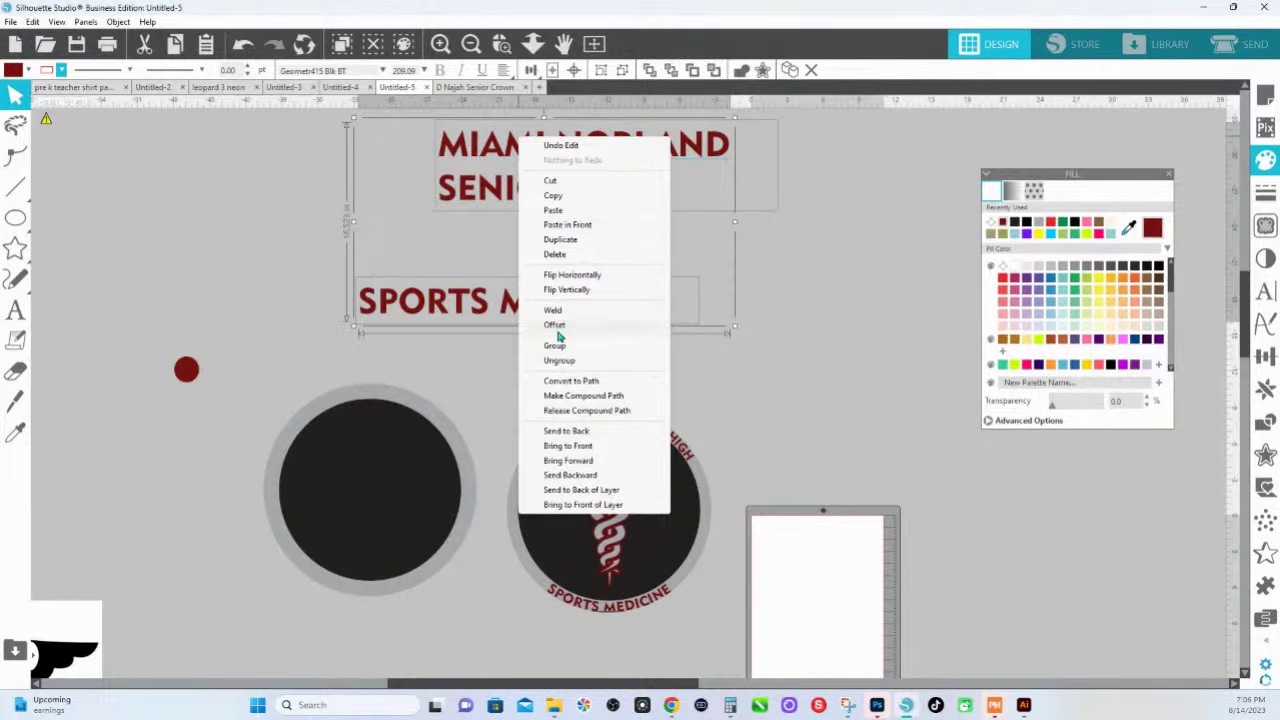
pyautogui.click(570, 243)
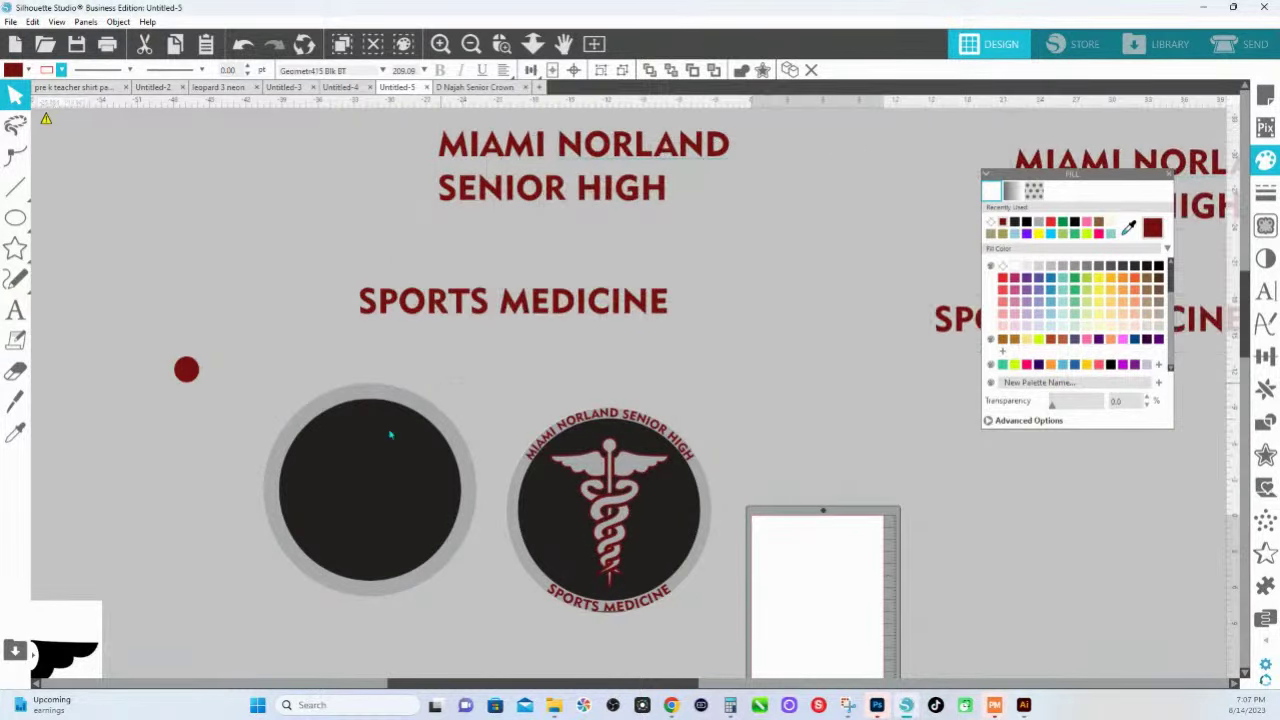
# Duplicate the traced black and gray circles.
pyautogui.click(366, 460)
pyautogui.rightClick(366, 458)
pyautogui.click(416, 197)
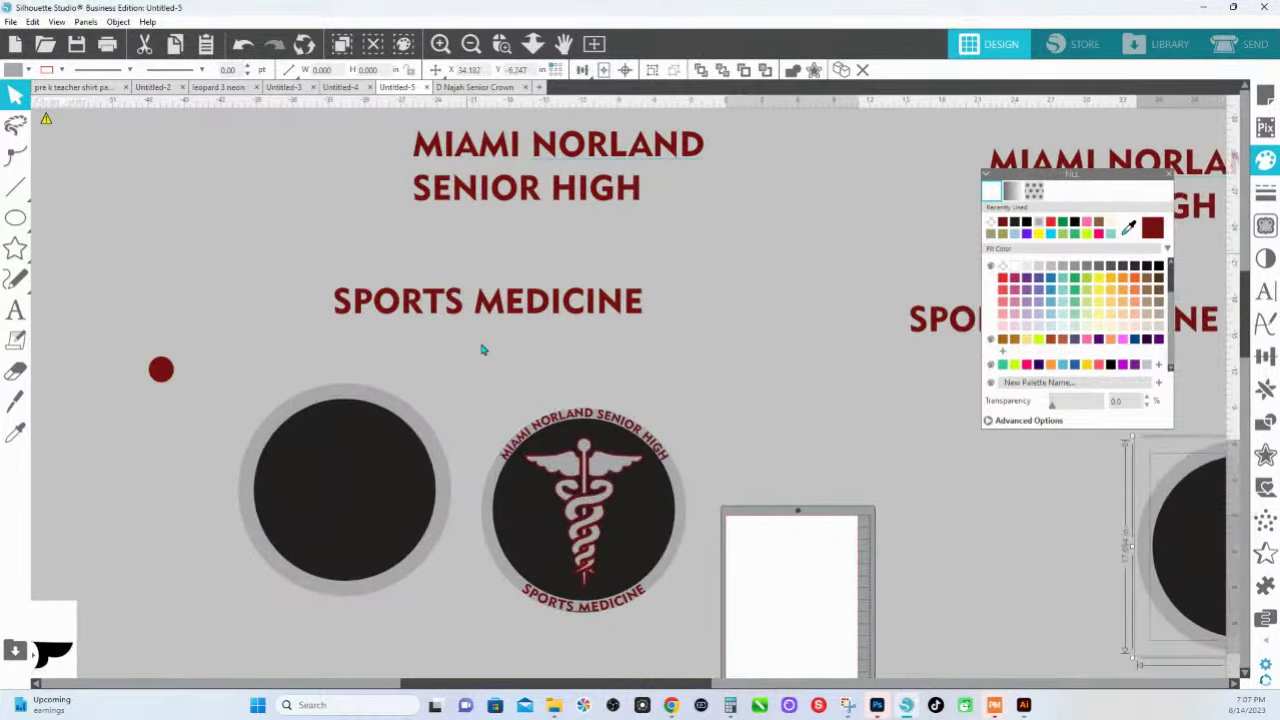
# Scale the two original text blocks down together to about 68 pt and place them just above the reference emblem.
pyautogui.click(492, 318)
pyautogui.keyDown('shift'); pyautogui.click(510, 140); pyautogui.keyUp('shift')
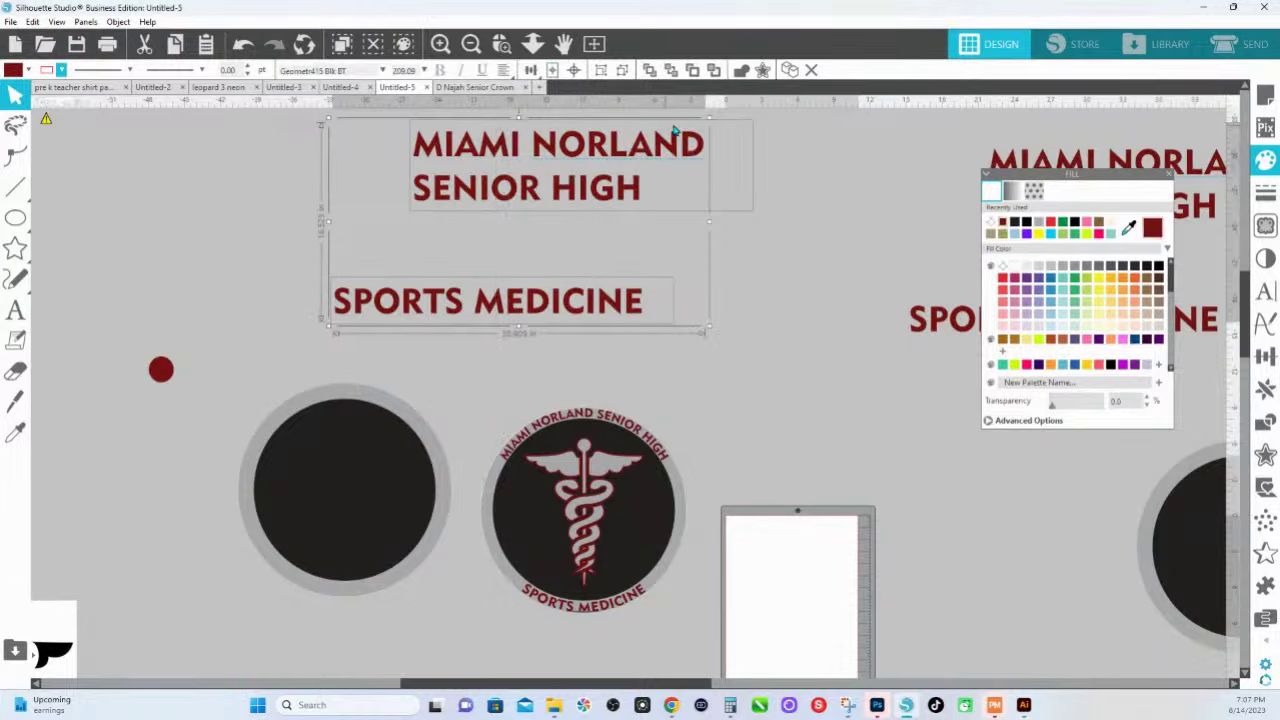
pyautogui.moveTo(709, 119); pyautogui.dragTo(477, 297)
pyautogui.moveTo(401, 268); pyautogui.dragTo(577, 351)
# Ungroup the two small text blocks and bring them to the front.
pyautogui.rightClick(578, 352)
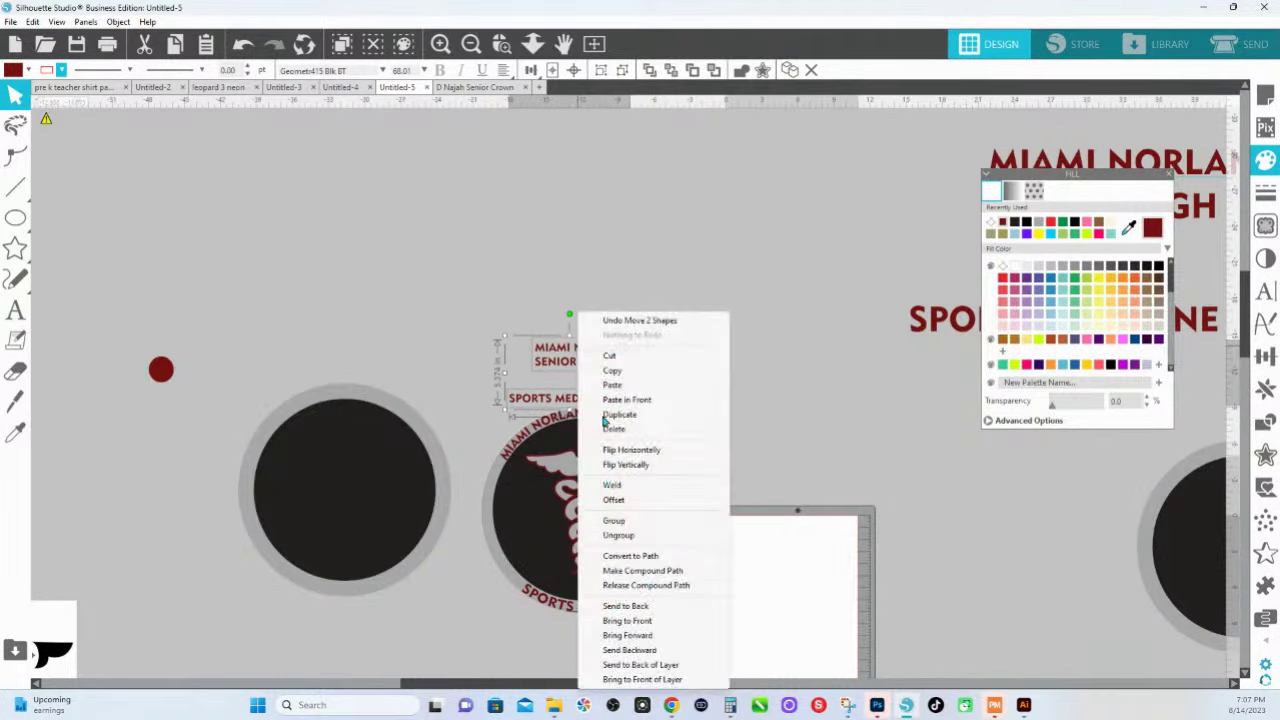
pyautogui.click(622, 536)
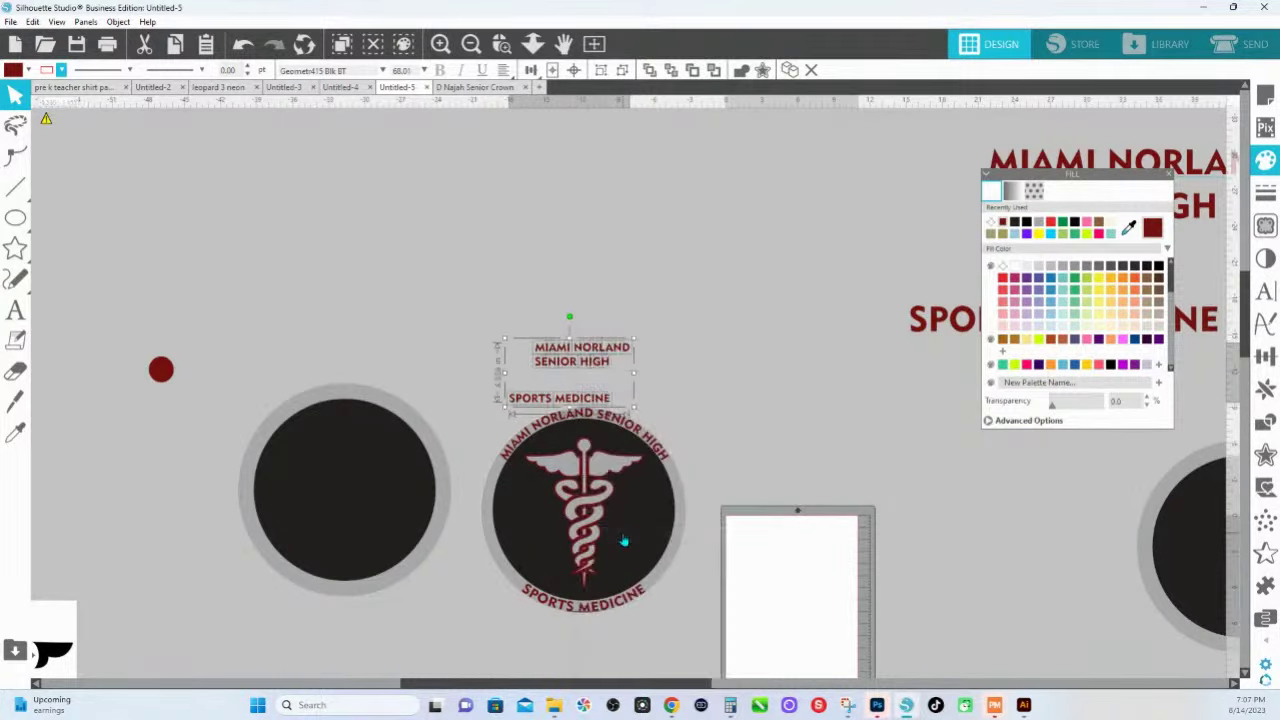
pyautogui.press('Escape')
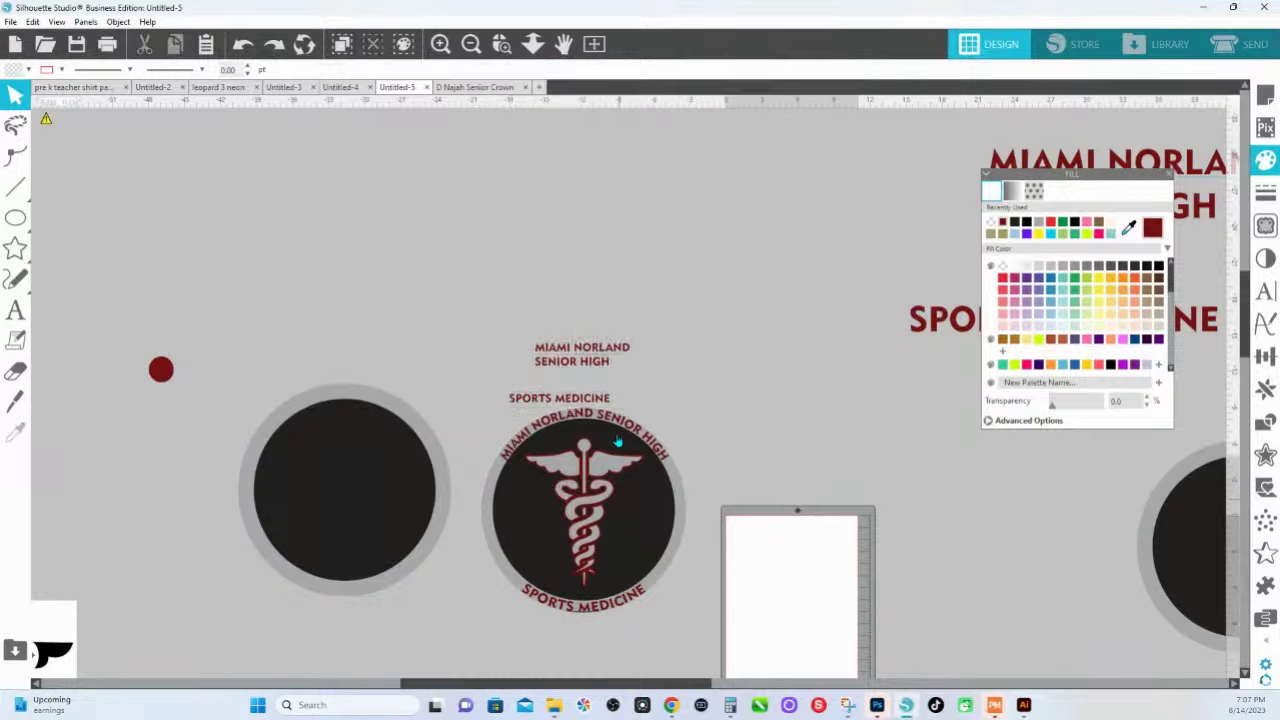
pyautogui.click(540, 365)
pyautogui.rightClick(549, 372)
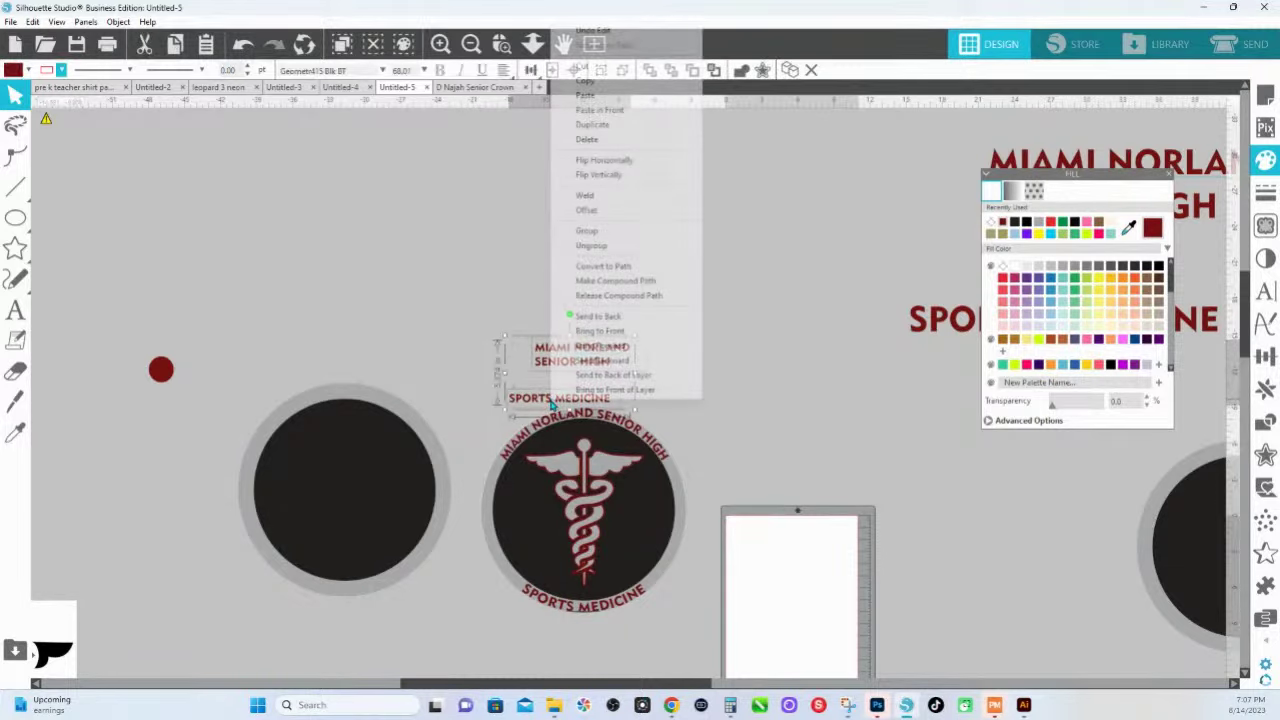
pyautogui.click(621, 334)
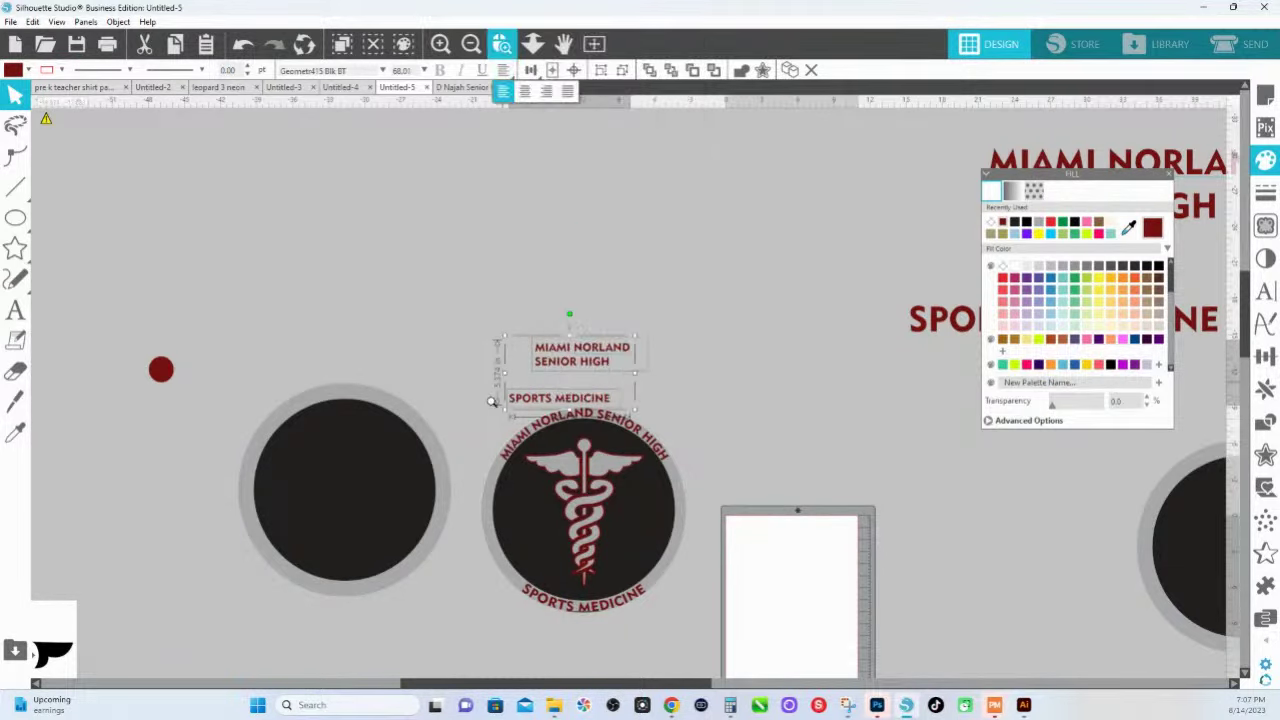
# Move both text blocks over the reference emblem's top lettering and fill them with light blue.
pyautogui.scroll(5, 750, 520)
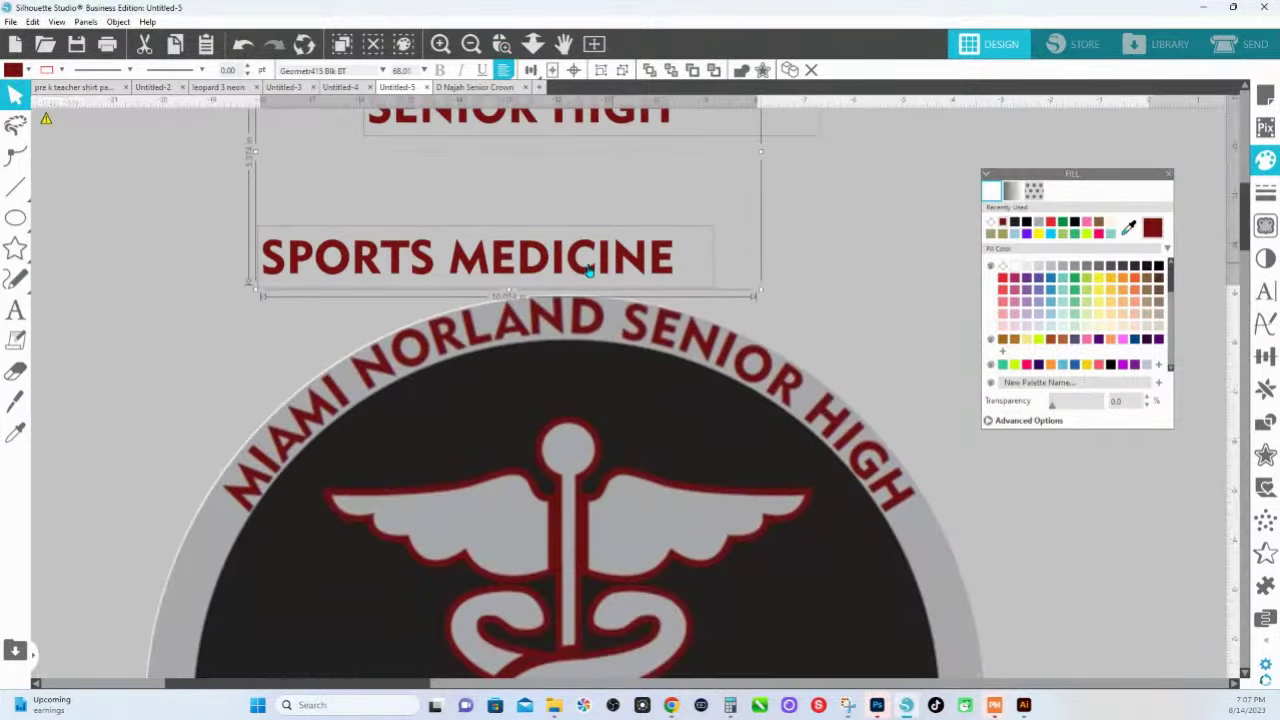
pyautogui.moveTo(579, 256); pyautogui.dragTo(590, 316)
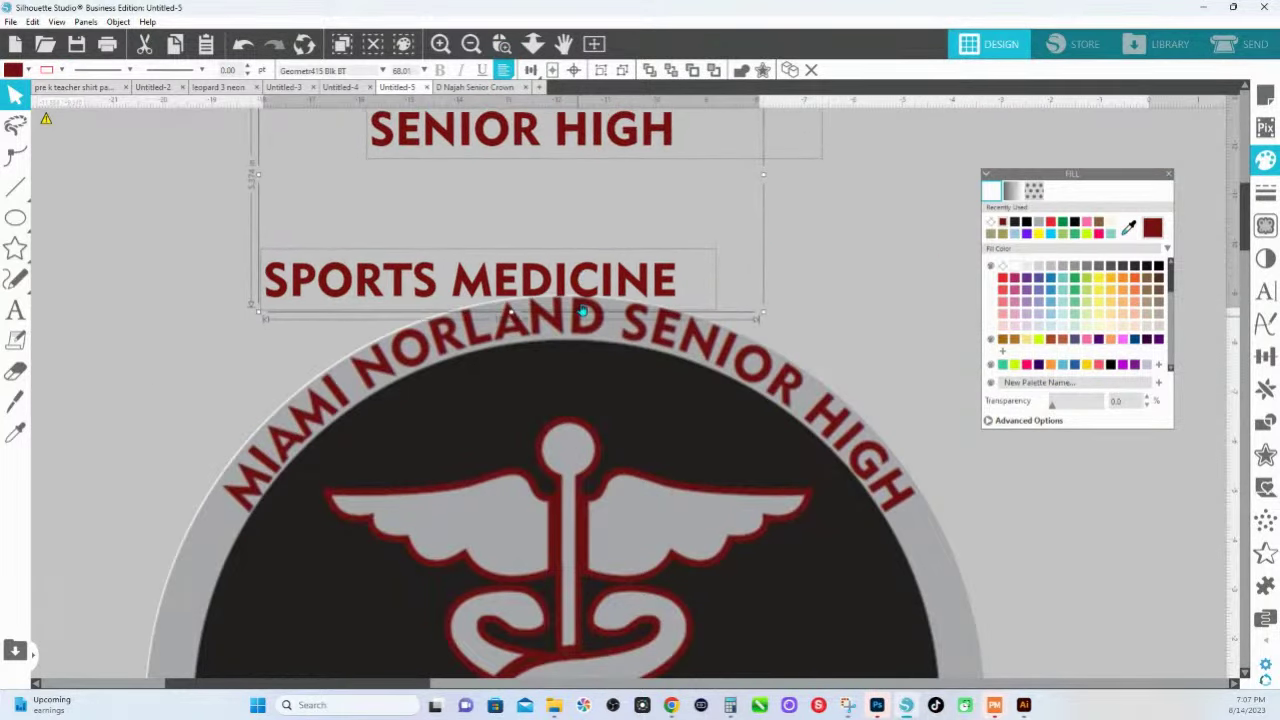
pyautogui.moveTo(591, 132); pyautogui.dragTo(428, 380)
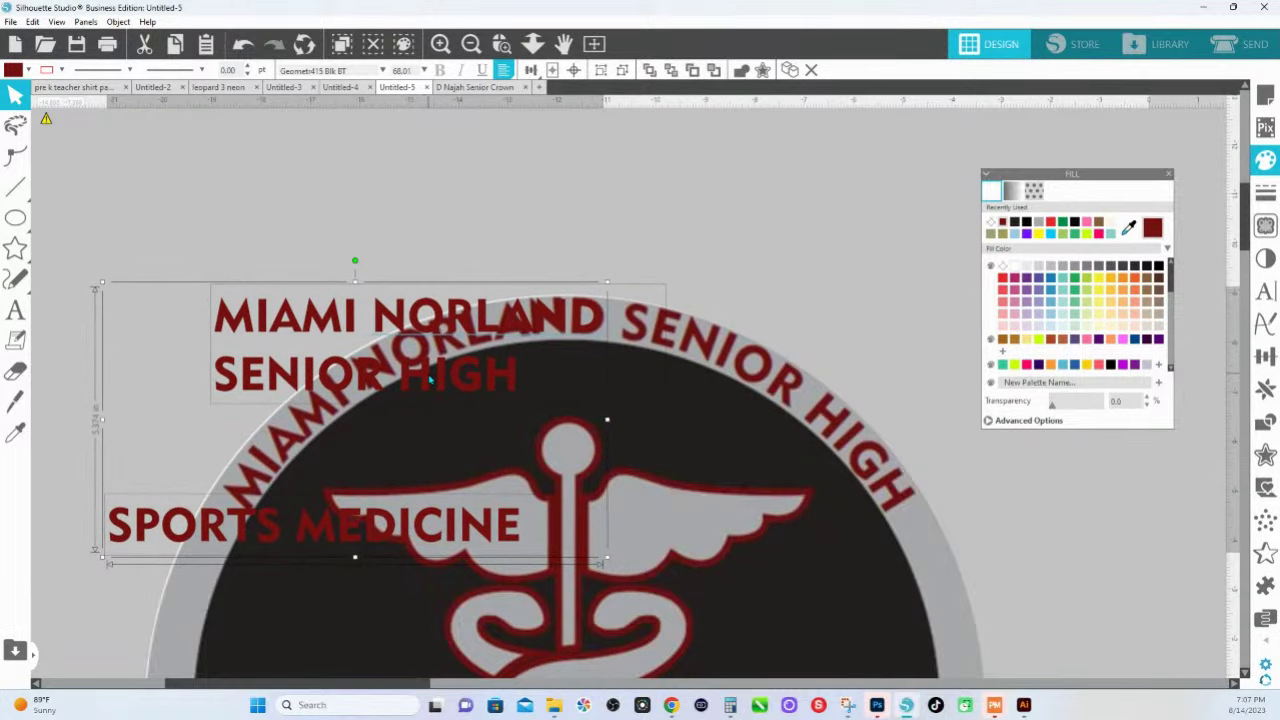
pyautogui.click(1051, 310)
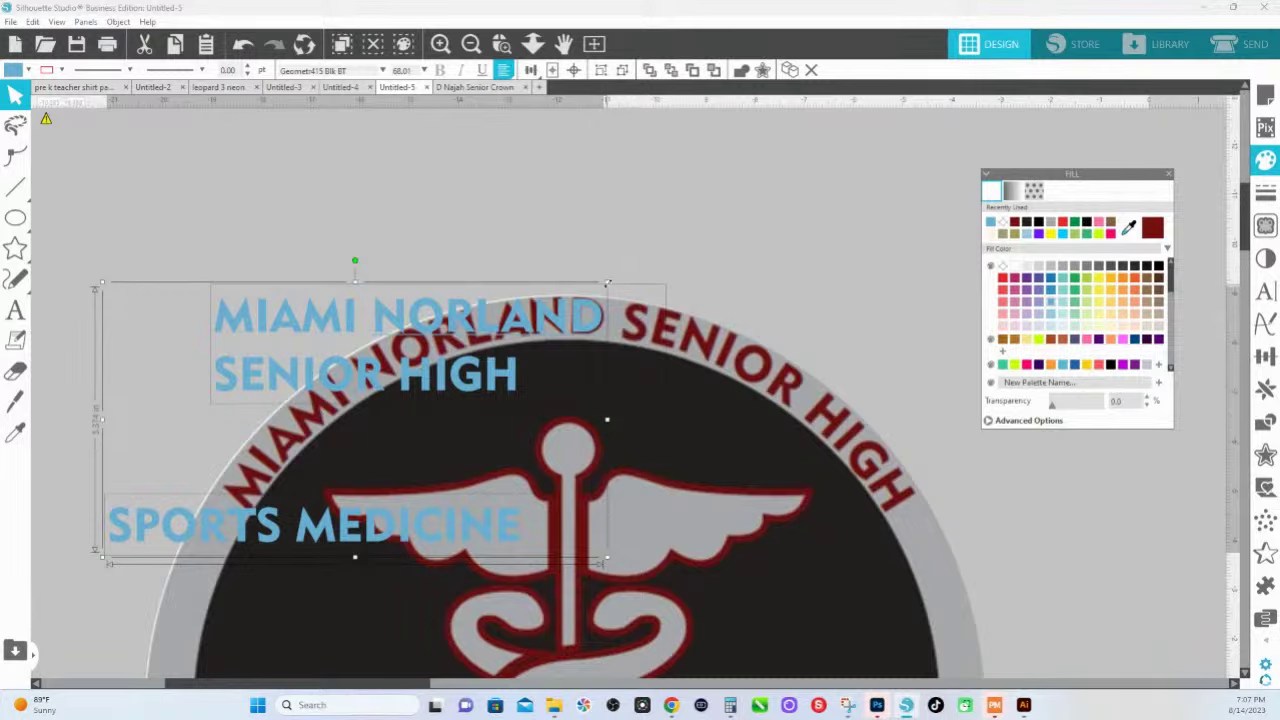
# Enlarge both light blue text blocks to about 71.66 pt, matching the letter size of the reference emblem.
pyautogui.moveTo(606, 283); pyautogui.dragTo(592, 311)
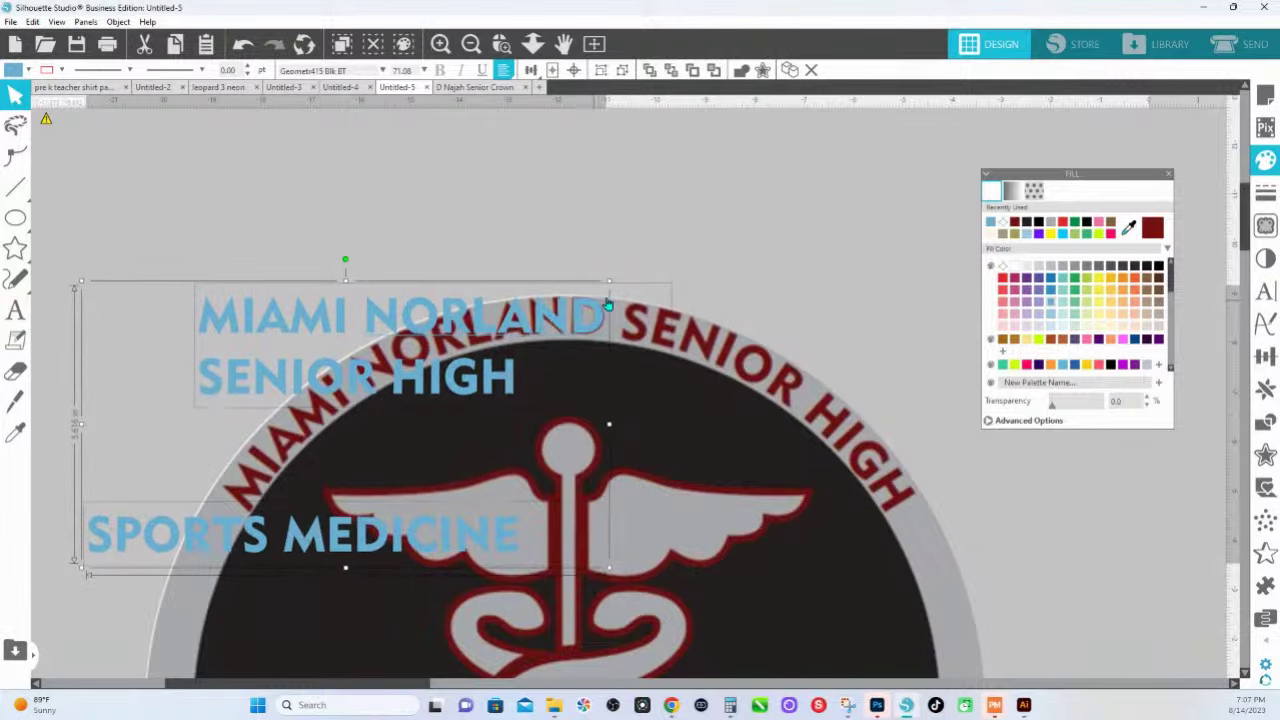
pyautogui.press('i')
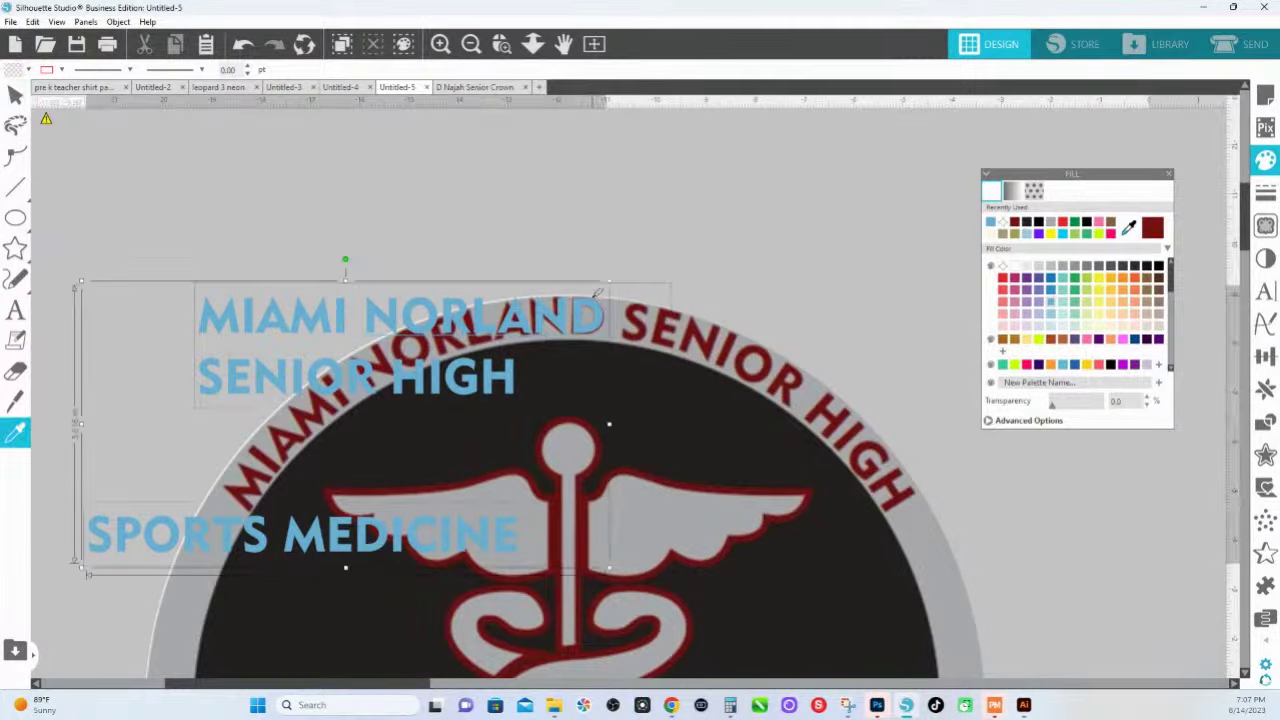
pyautogui.press('v')
pyautogui.moveTo(609, 288); pyautogui.dragTo(583, 313)
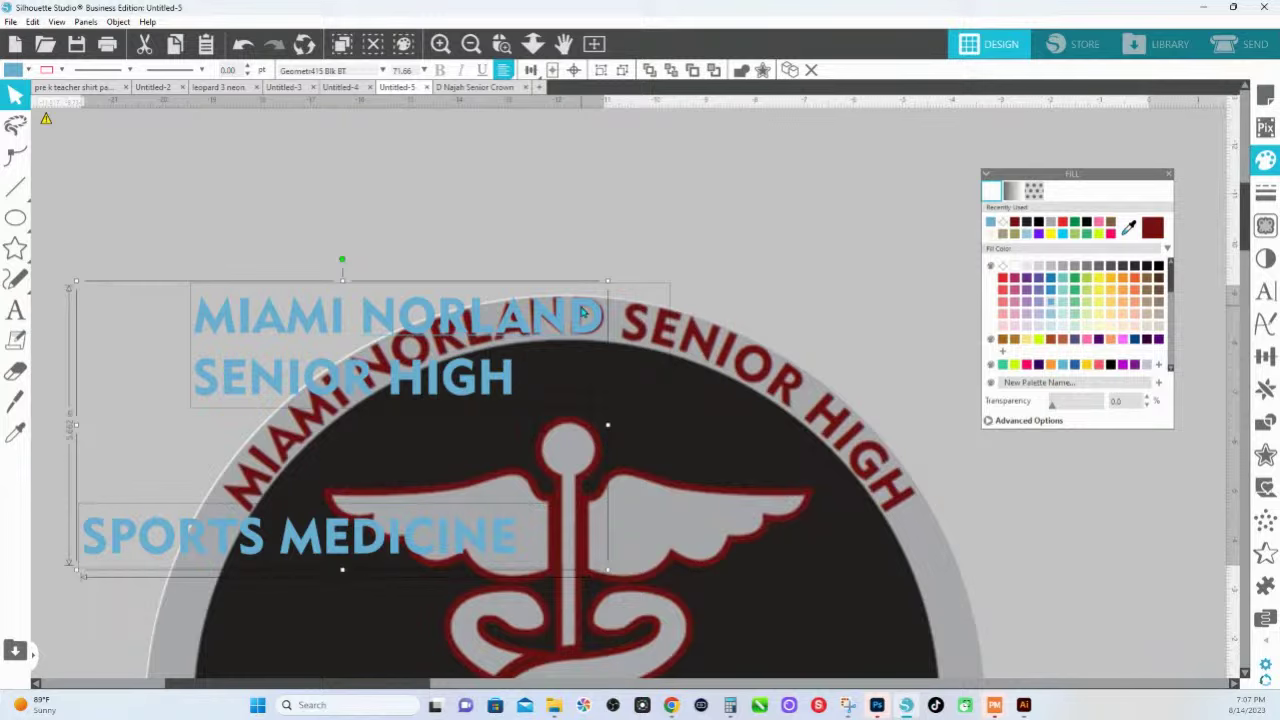
# Move both light blue text blocks off the reference emblem to the space above the traced circles.
pyautogui.moveTo(583, 313); pyautogui.dragTo(802, 138)
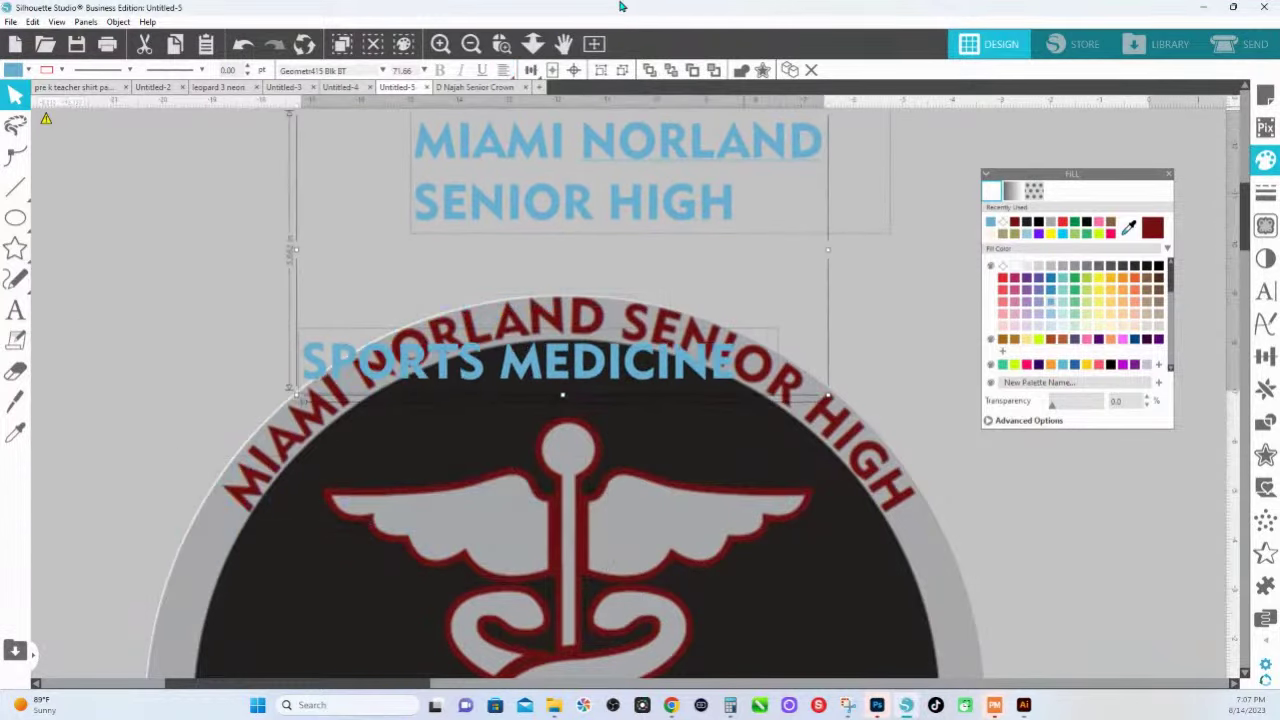
pyautogui.click(533, 44)
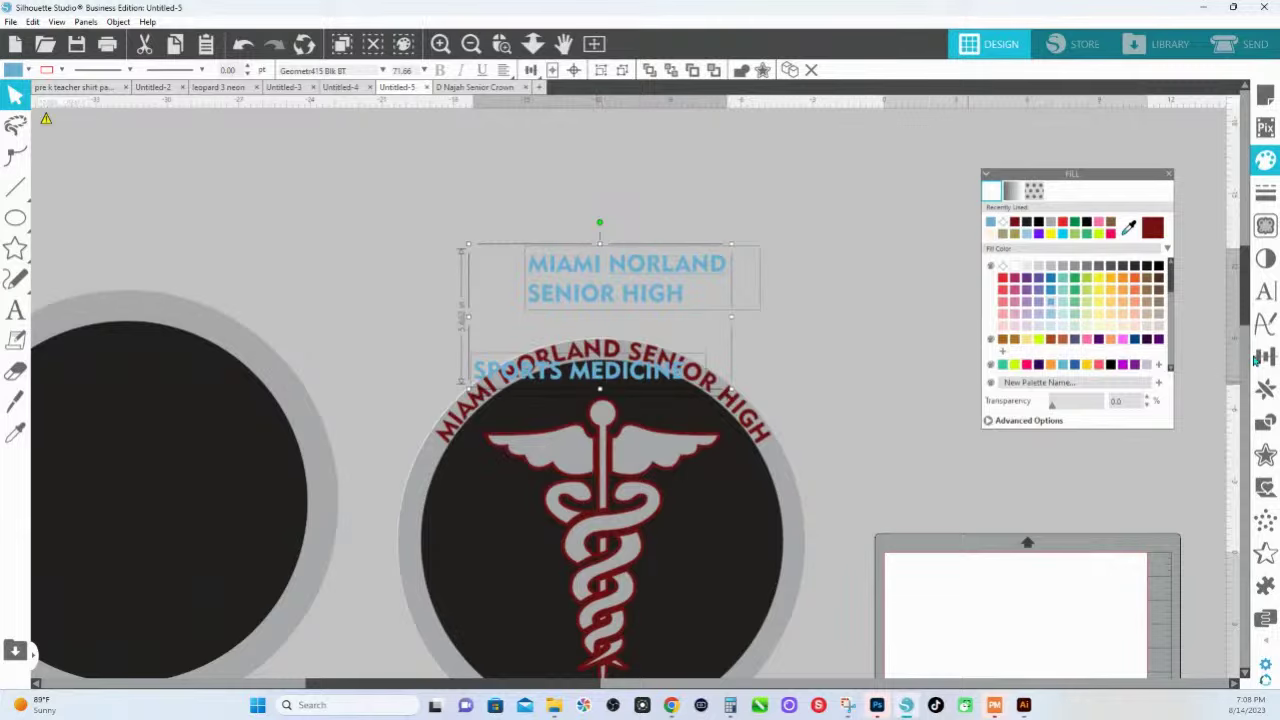
pyautogui.click(620, 150)
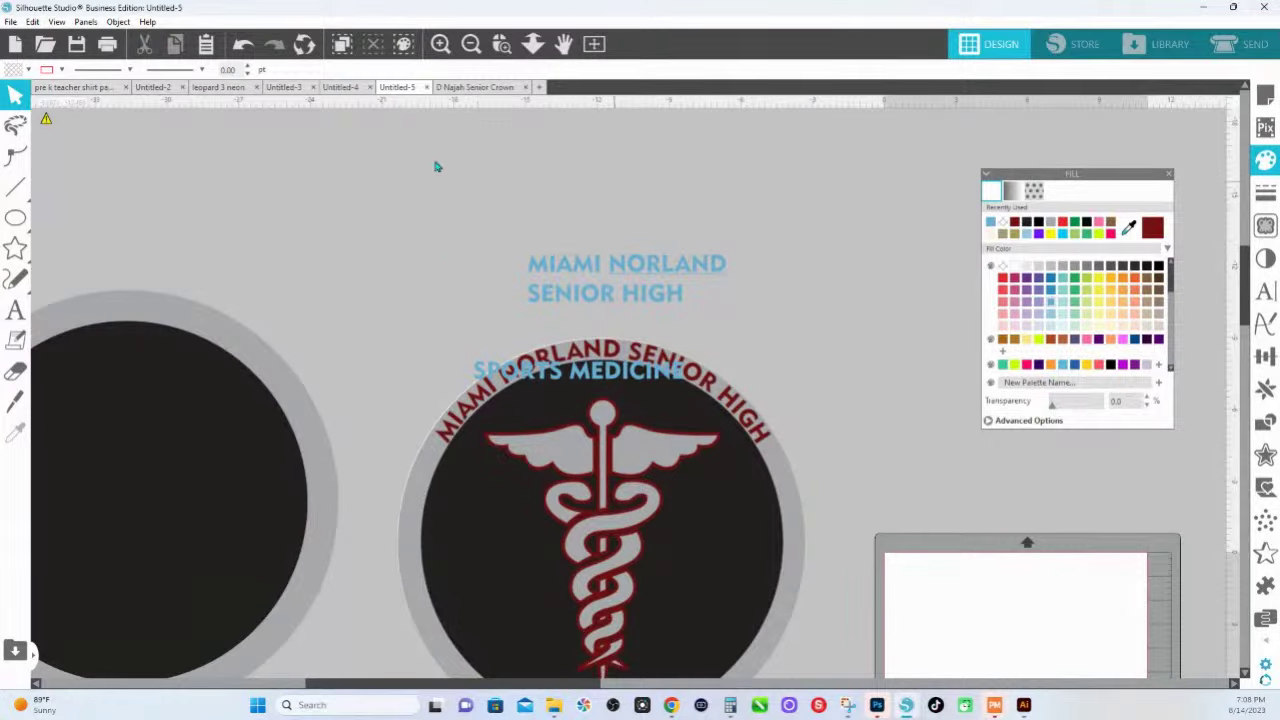
pyautogui.moveTo(306, 237); pyautogui.dragTo(714, 177)
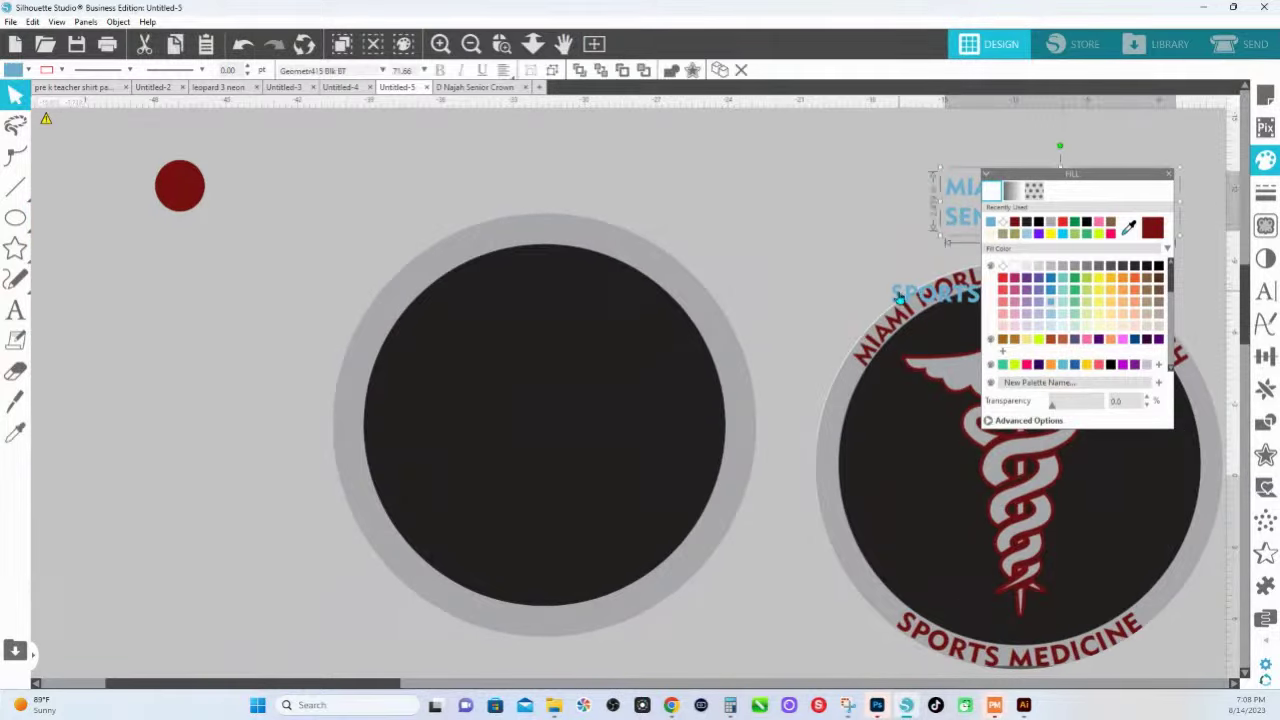
pyautogui.hotkey('ctrl', 'z')
pyautogui.hotkey('ctrl', 'z')
pyautogui.click(751, 243)
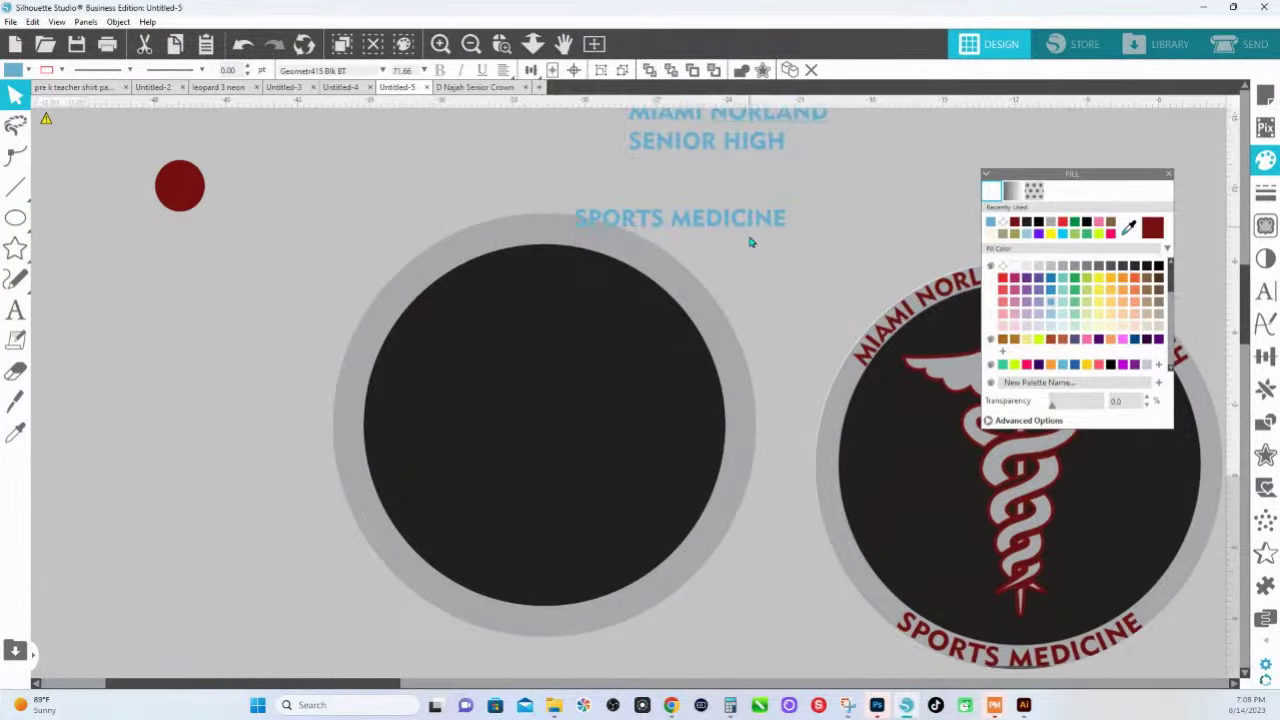
# Attach the MIAMI NORLAND SENIOR HIGH text to the edge of the black circle so it curves along the gray ring.
pyautogui.scroll(2, 743, 229)
pyautogui.click(714, 226)
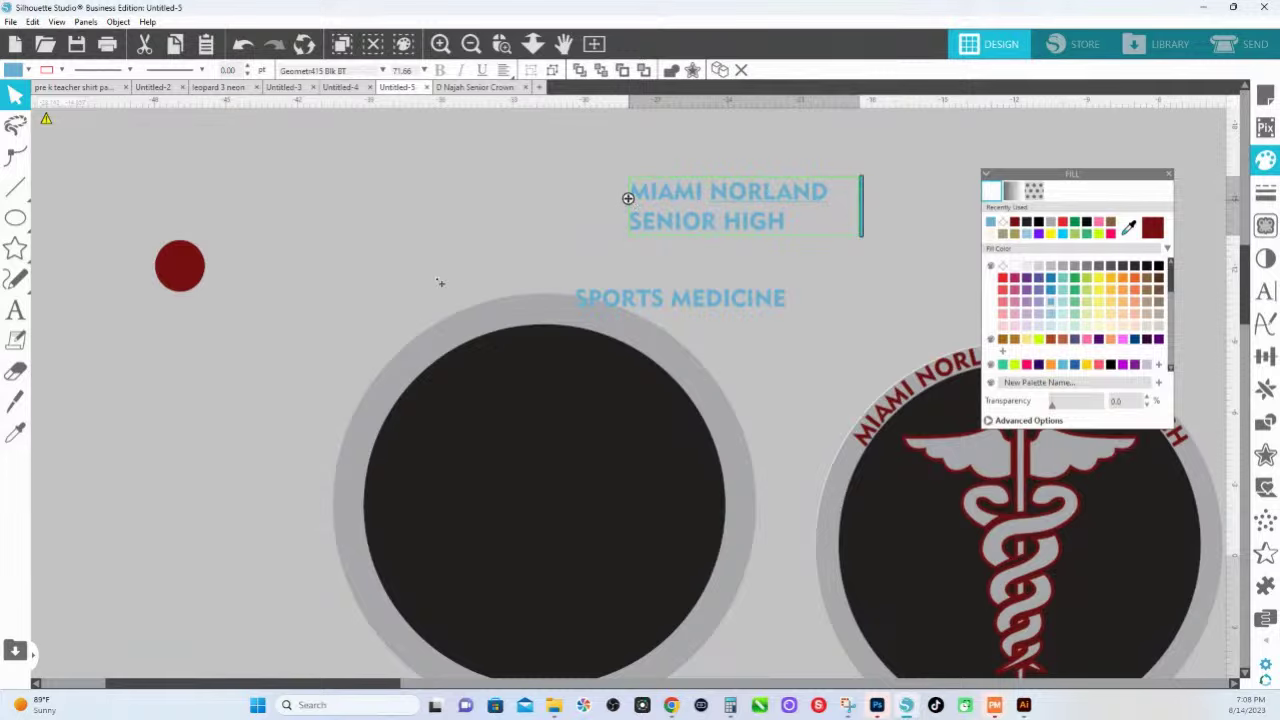
pyautogui.moveTo(628, 198); pyautogui.dragTo(398, 358)
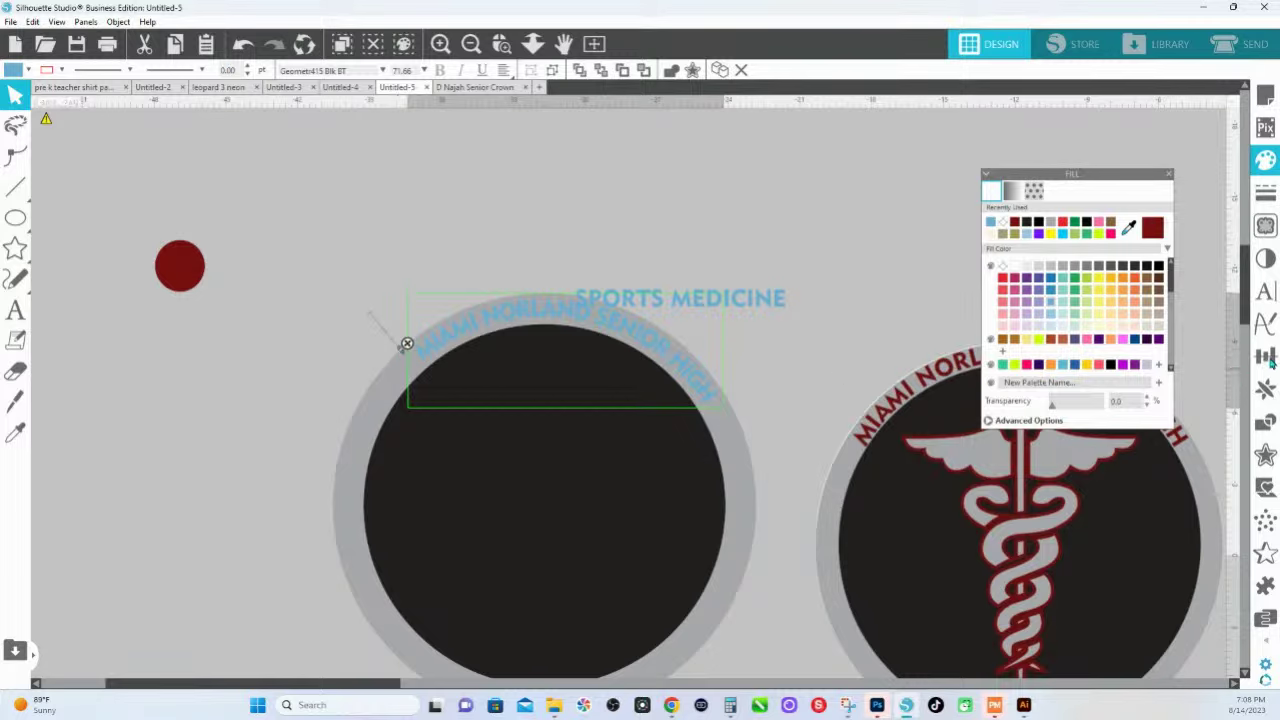
# Increase the curved MIAMI NORLAND SENIOR HIGH text's character spacing to 135%.
pyautogui.click(1265, 290)
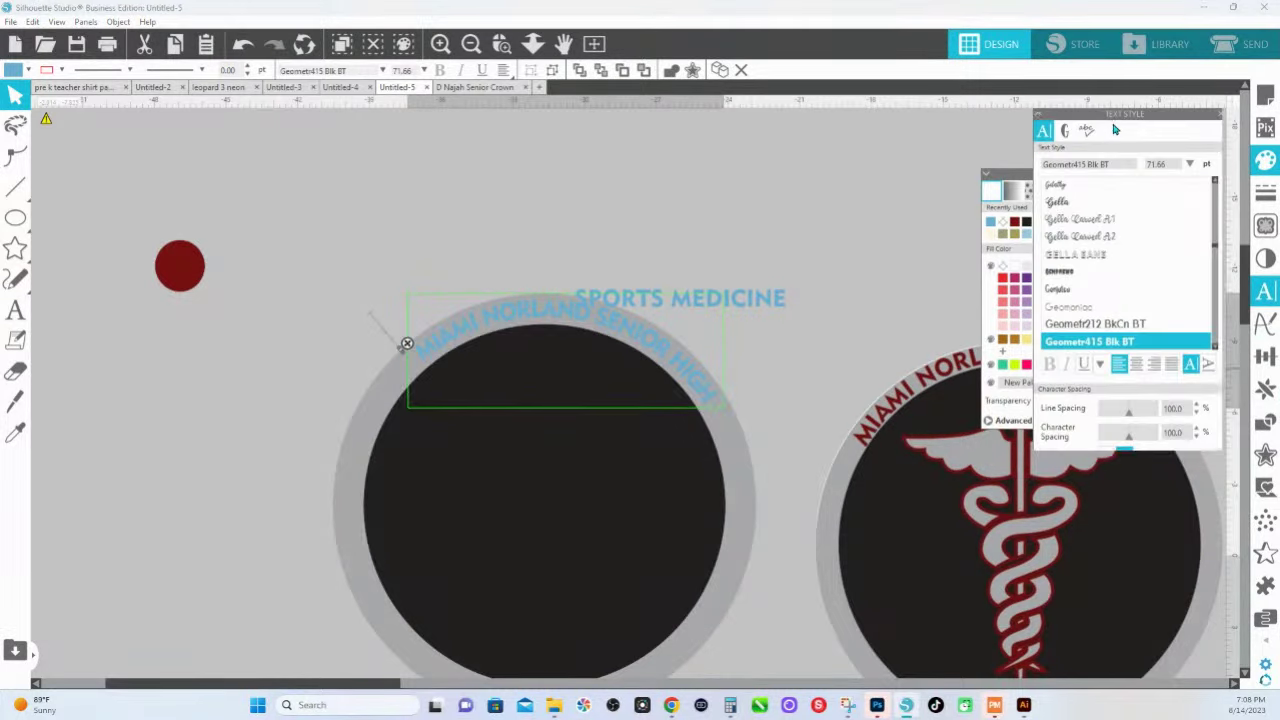
pyautogui.moveTo(1092, 102); pyautogui.dragTo(610, 97)
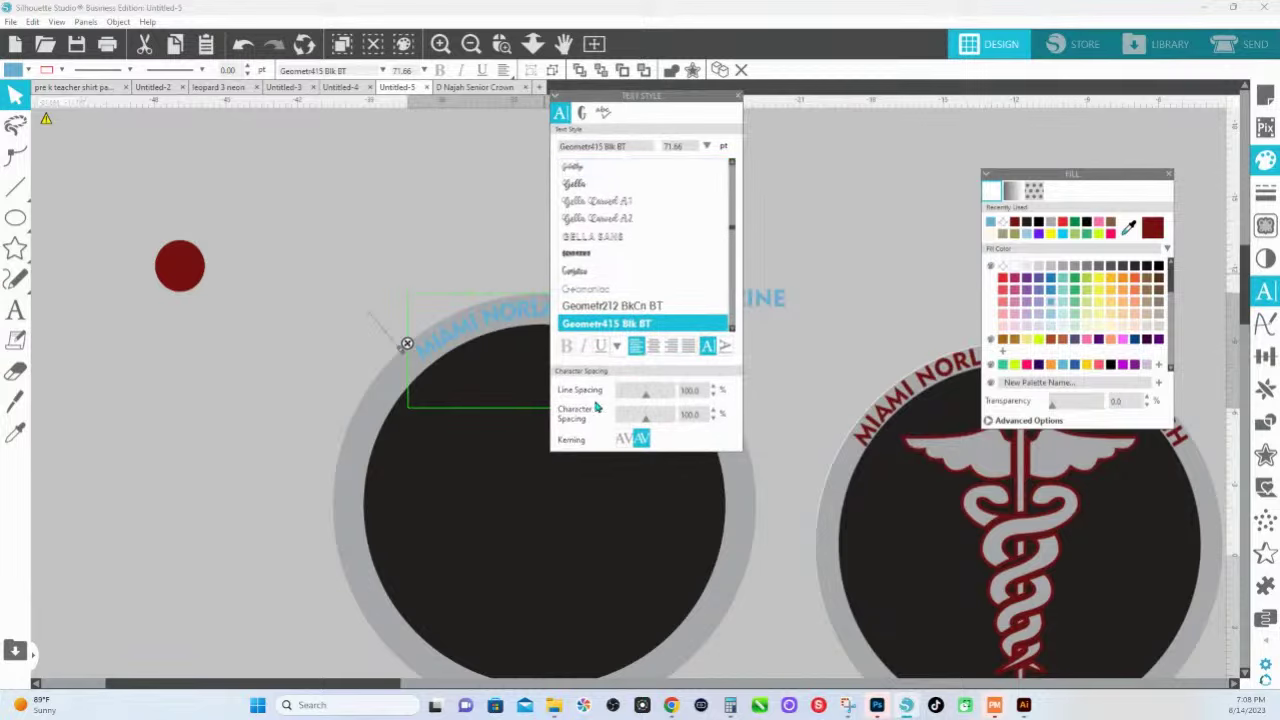
pyautogui.moveTo(644, 422); pyautogui.dragTo(649, 423)
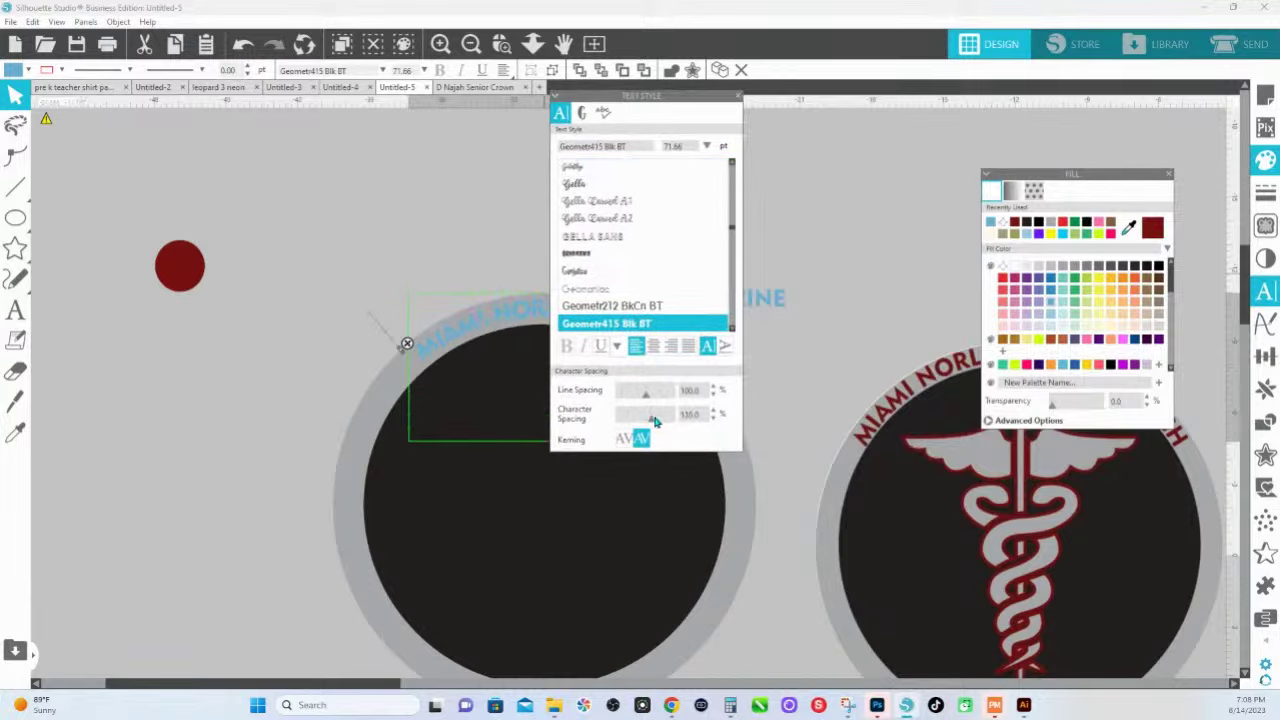
pyautogui.moveTo(631, 95); pyautogui.dragTo(939, 133)
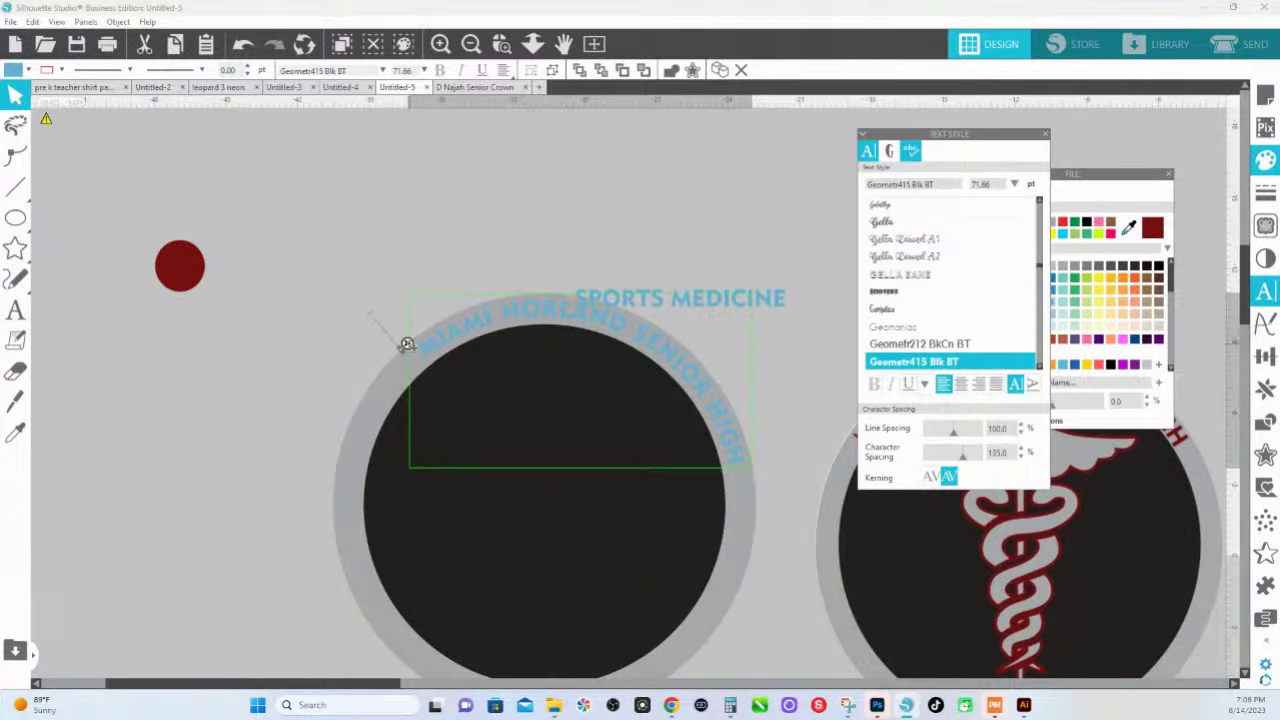
# Slide the start of the curved text farther down the circle's left side and set its character spacing to 100%.
pyautogui.moveTo(403, 343); pyautogui.dragTo(366, 418)
pyautogui.moveTo(359, 414); pyautogui.dragTo(357, 414)
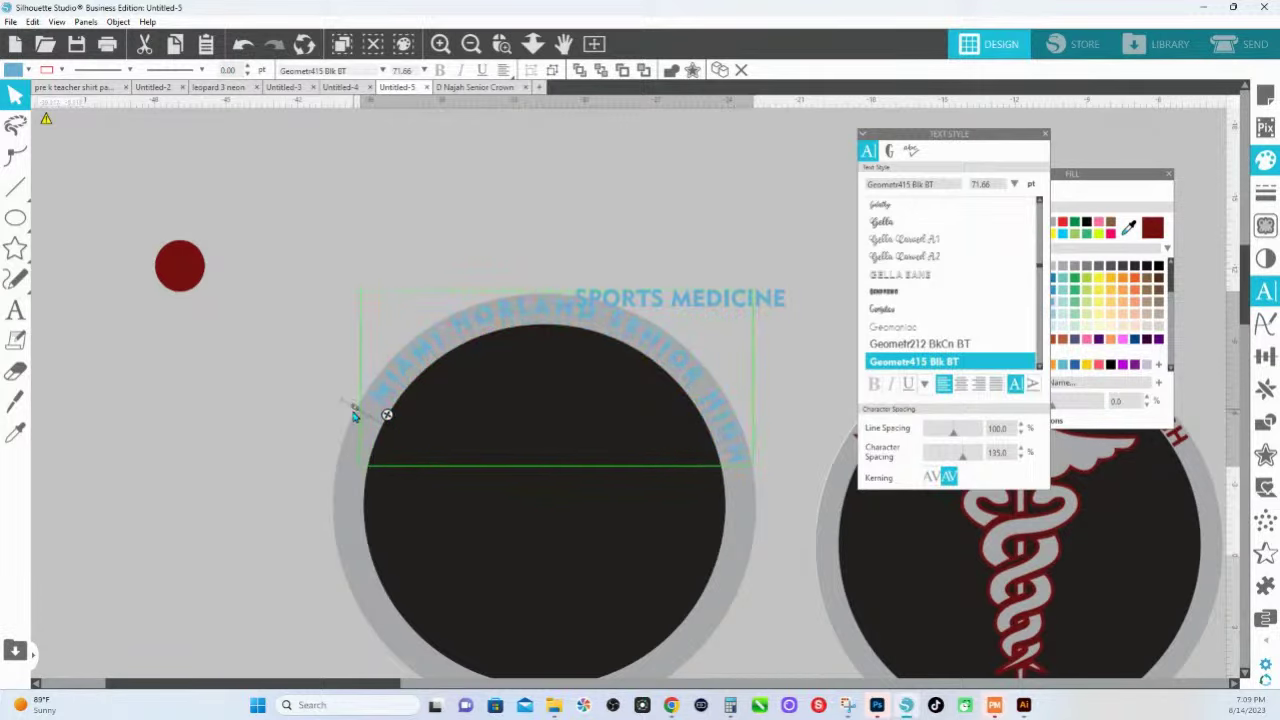
pyautogui.click(987, 451)
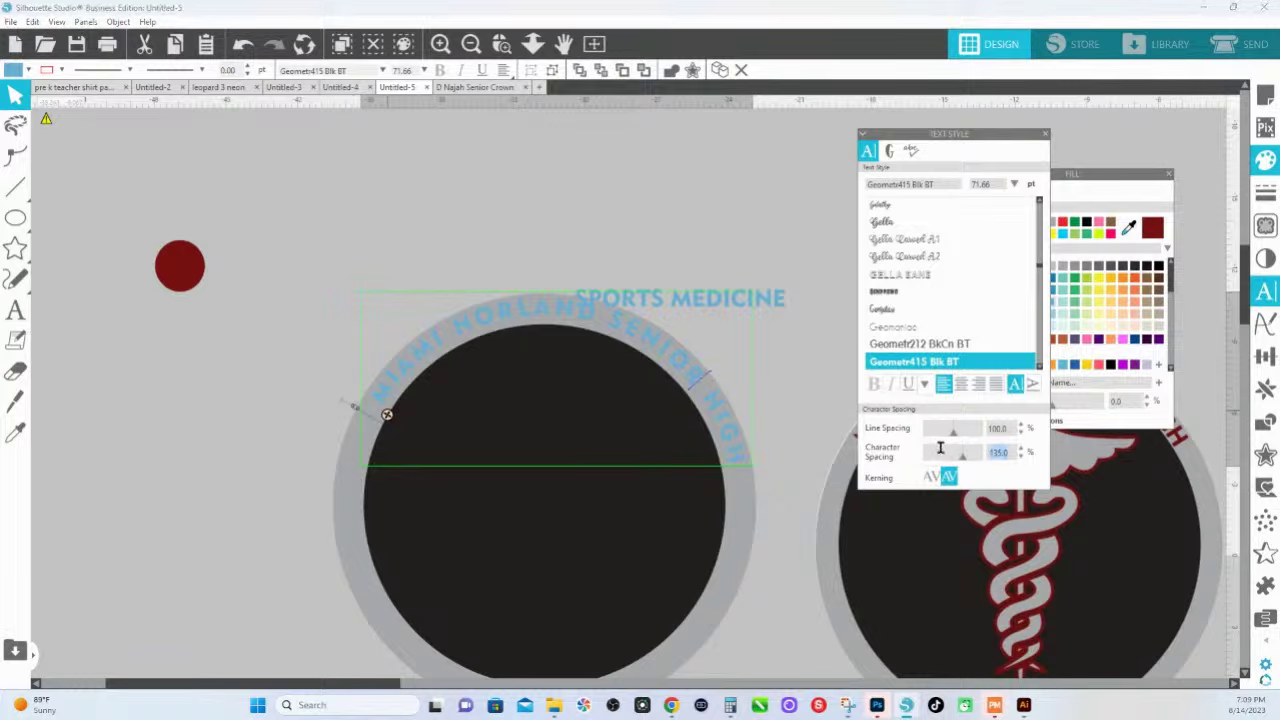
pyautogui.write('100')
pyautogui.press('Return')
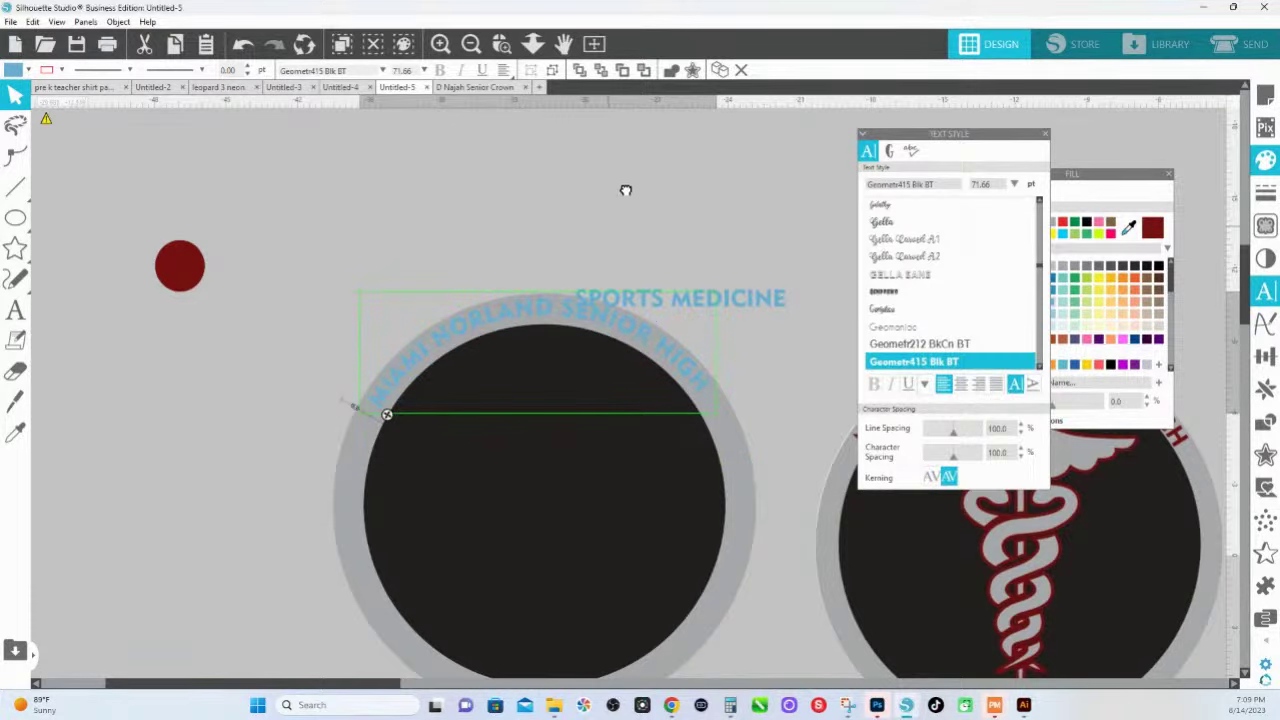
pyautogui.scroll(-1, 625, 190)
pyautogui.click(814, 463)
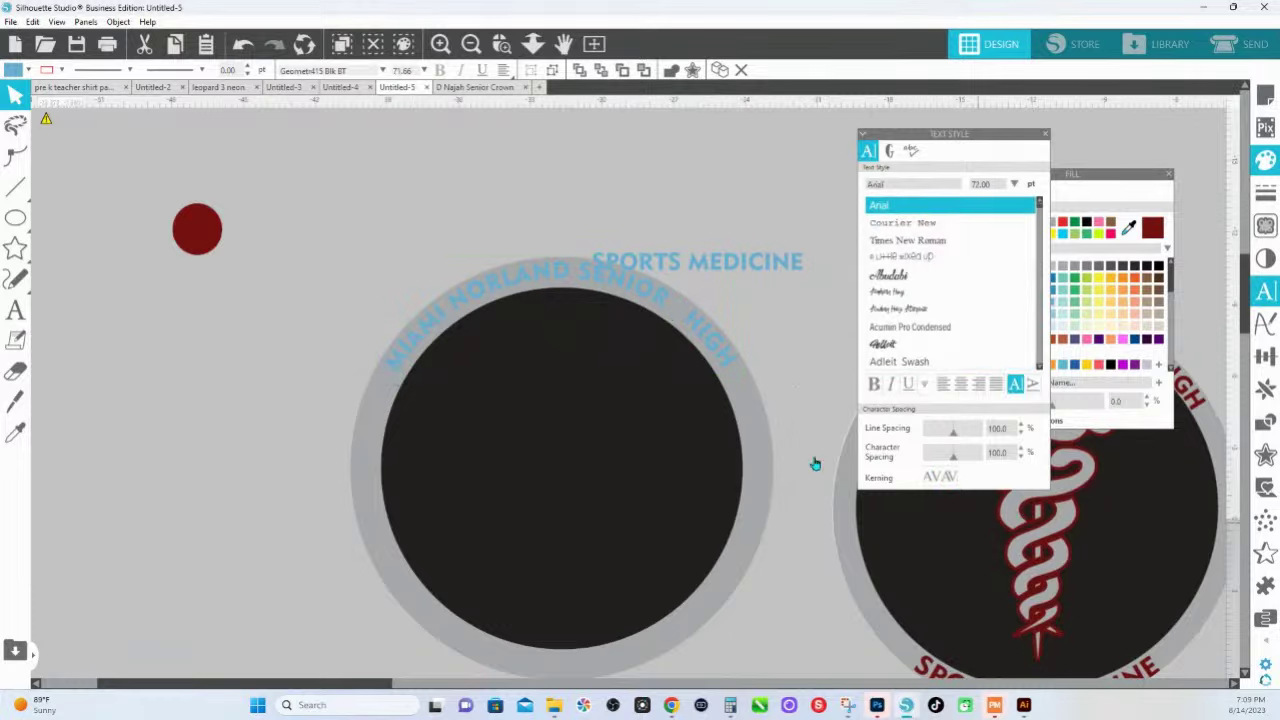
# Set the traced circles' fill transparency to 40% and move the reference emblem into alignment beneath them.
pyautogui.click(380, 311)
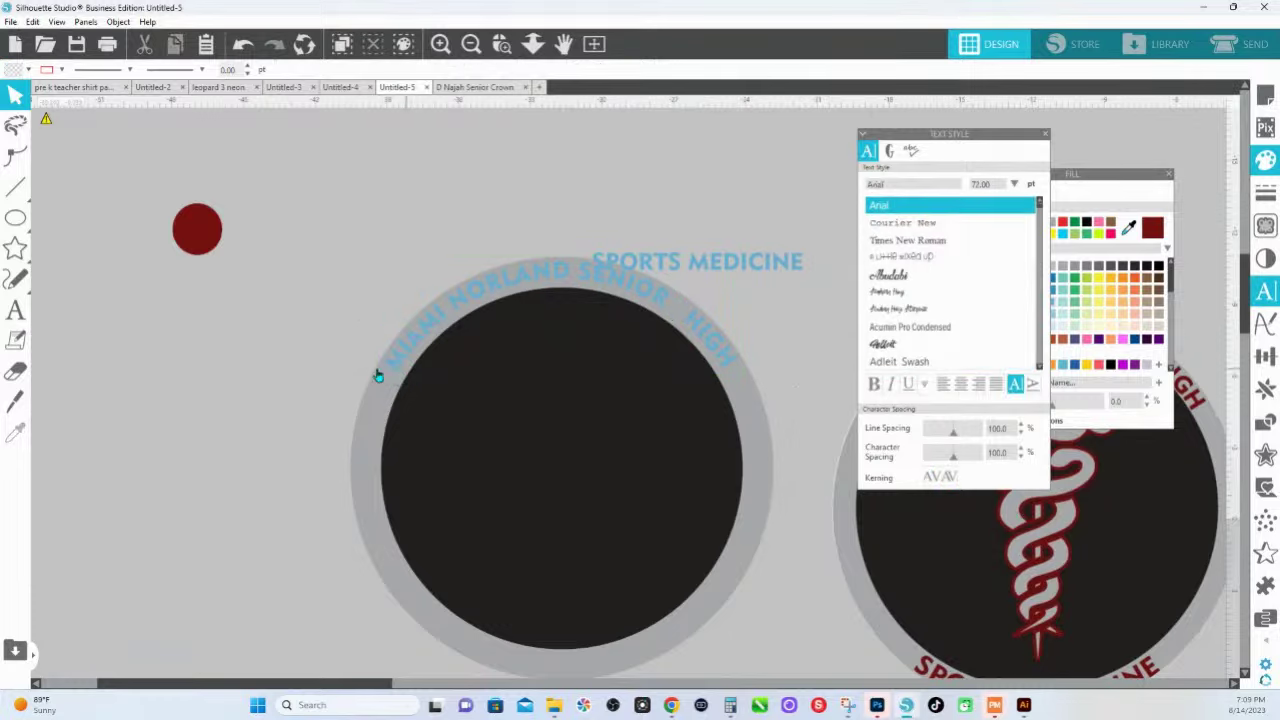
pyautogui.click(466, 470)
pyautogui.click(800, 440)
pyautogui.moveTo(1052, 413); pyautogui.dragTo(1085, 410)
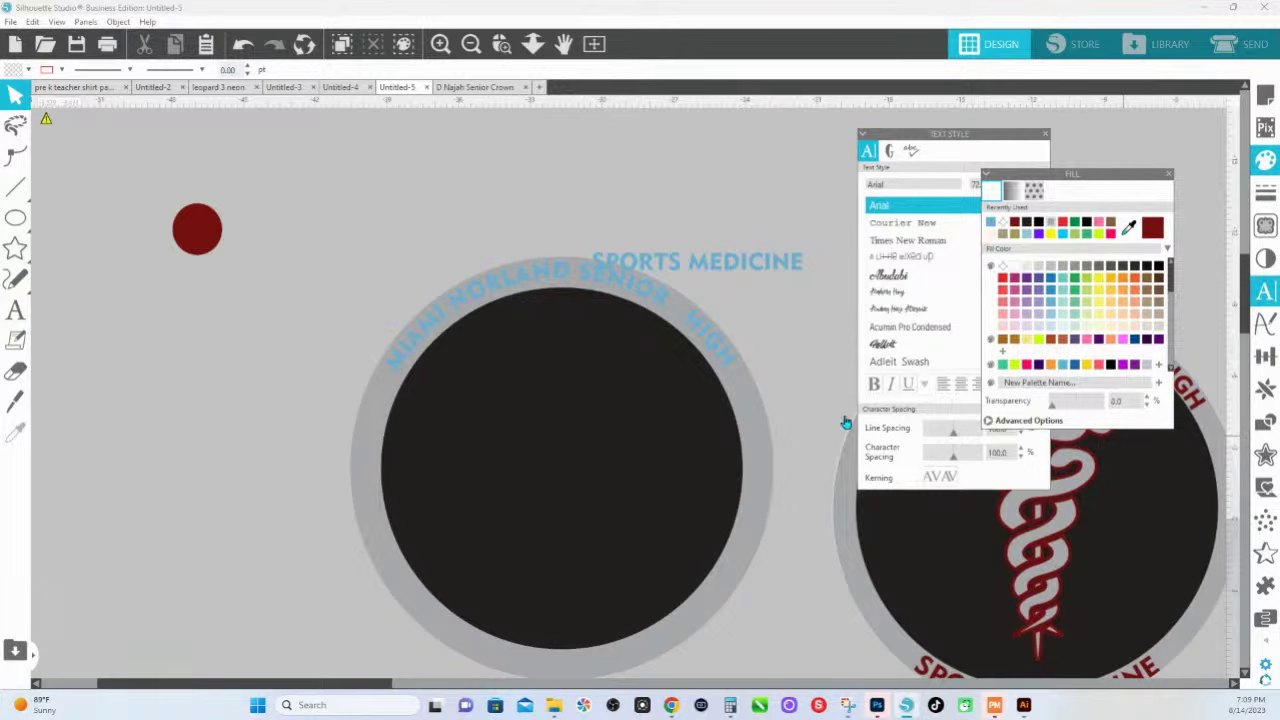
pyautogui.click(432, 488)
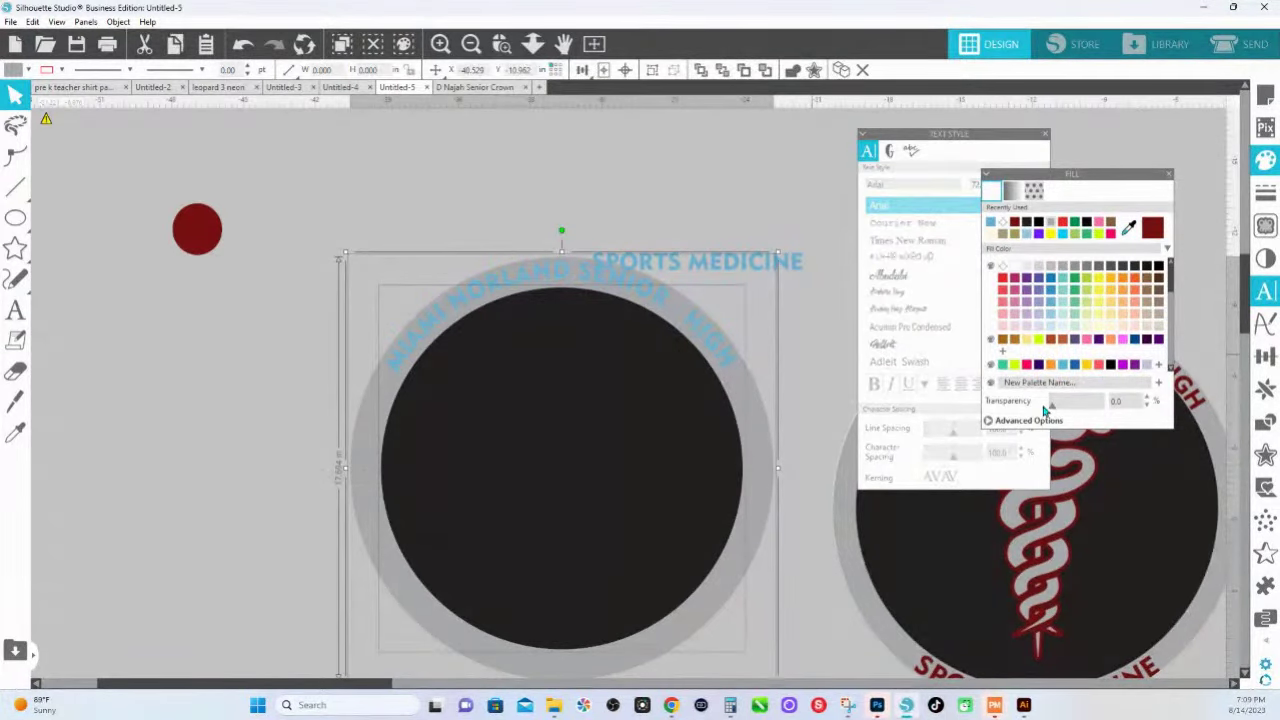
pyautogui.moveTo(1049, 408); pyautogui.dragTo(1075, 410)
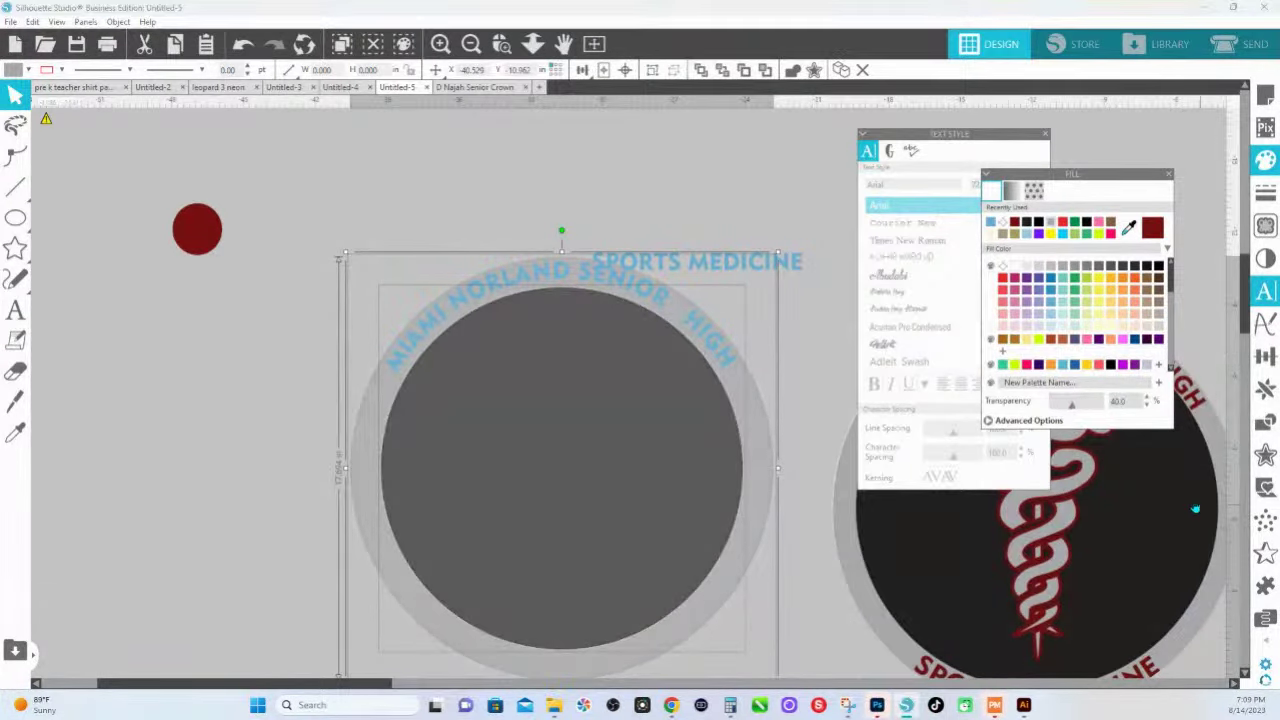
pyautogui.moveTo(1194, 508); pyautogui.dragTo(717, 464)
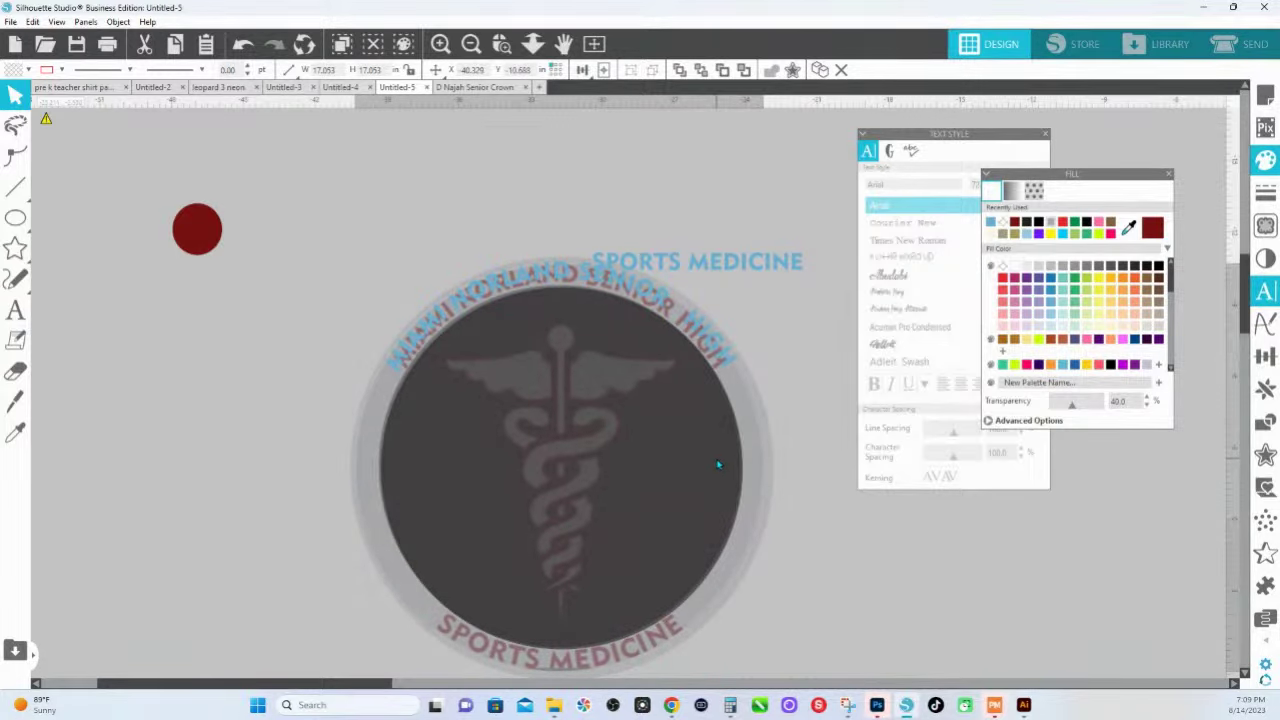
# Shift the start of the curved MIAMI NORLAND SENIOR HIGH text along the circle and try 90% character spacing before restoring 100%.
pyautogui.click(524, 281)
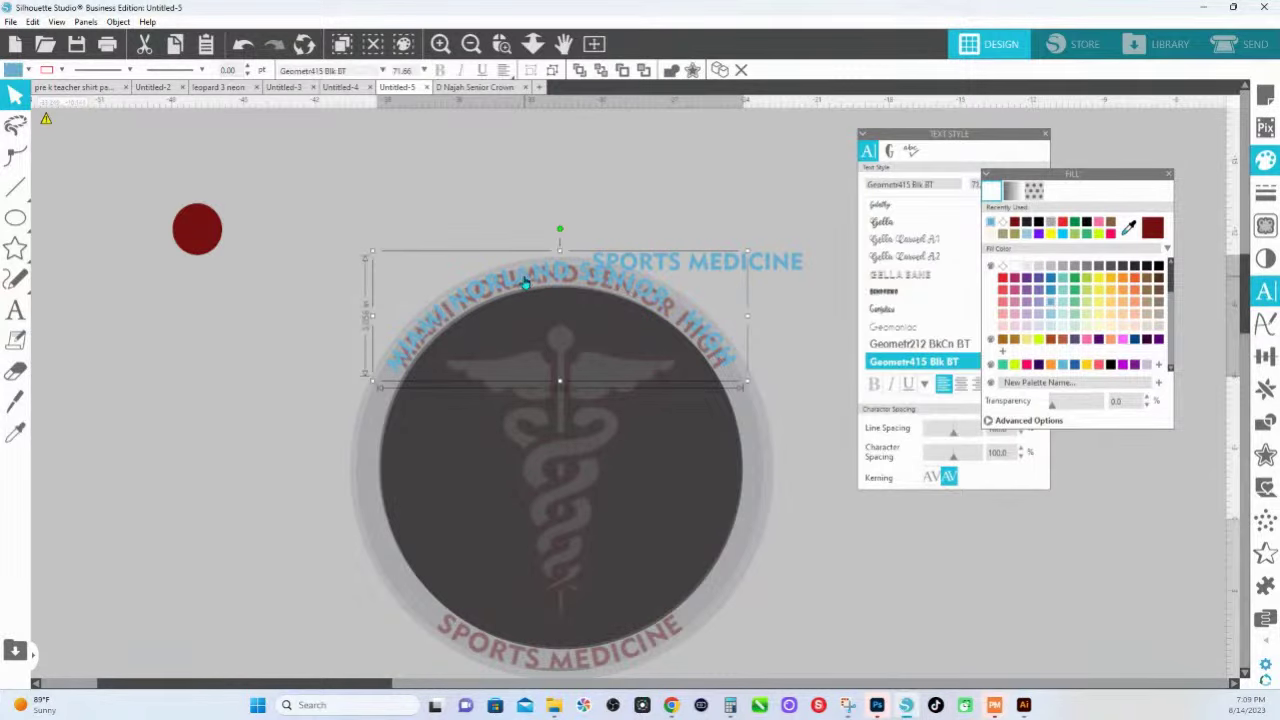
pyautogui.moveTo(372, 377); pyautogui.dragTo(375, 376)
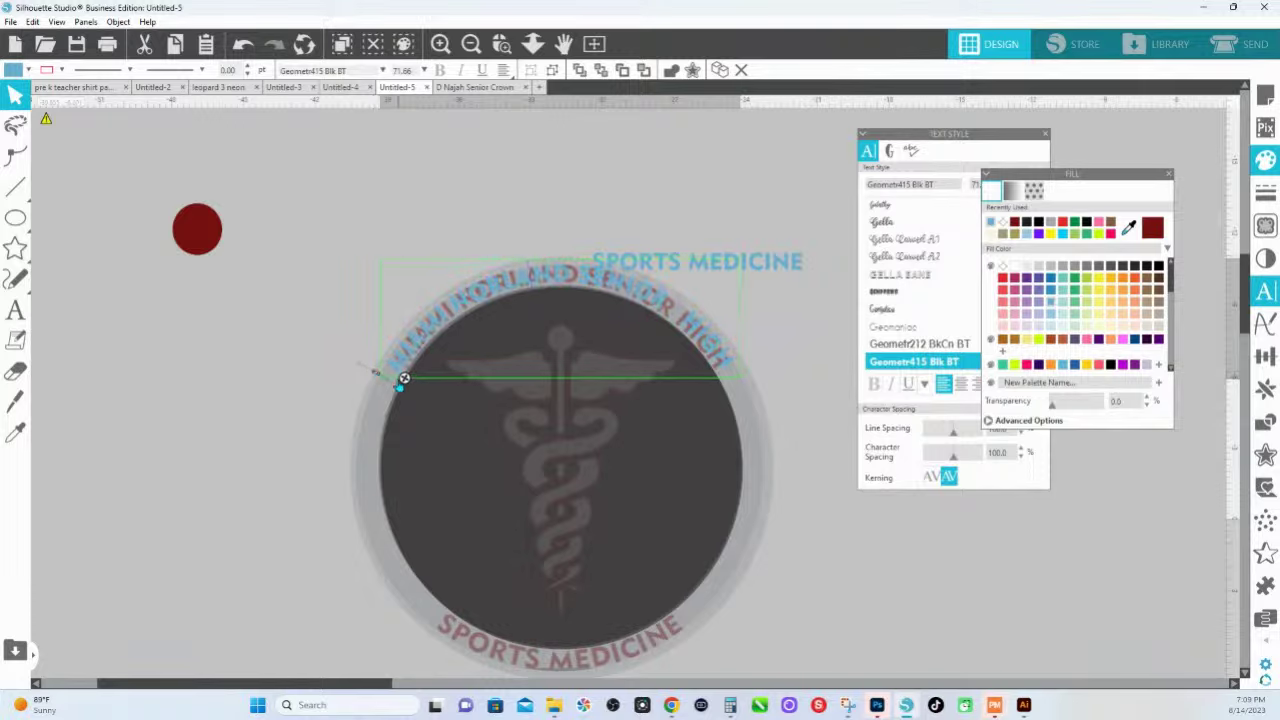
pyautogui.click(1022, 461)
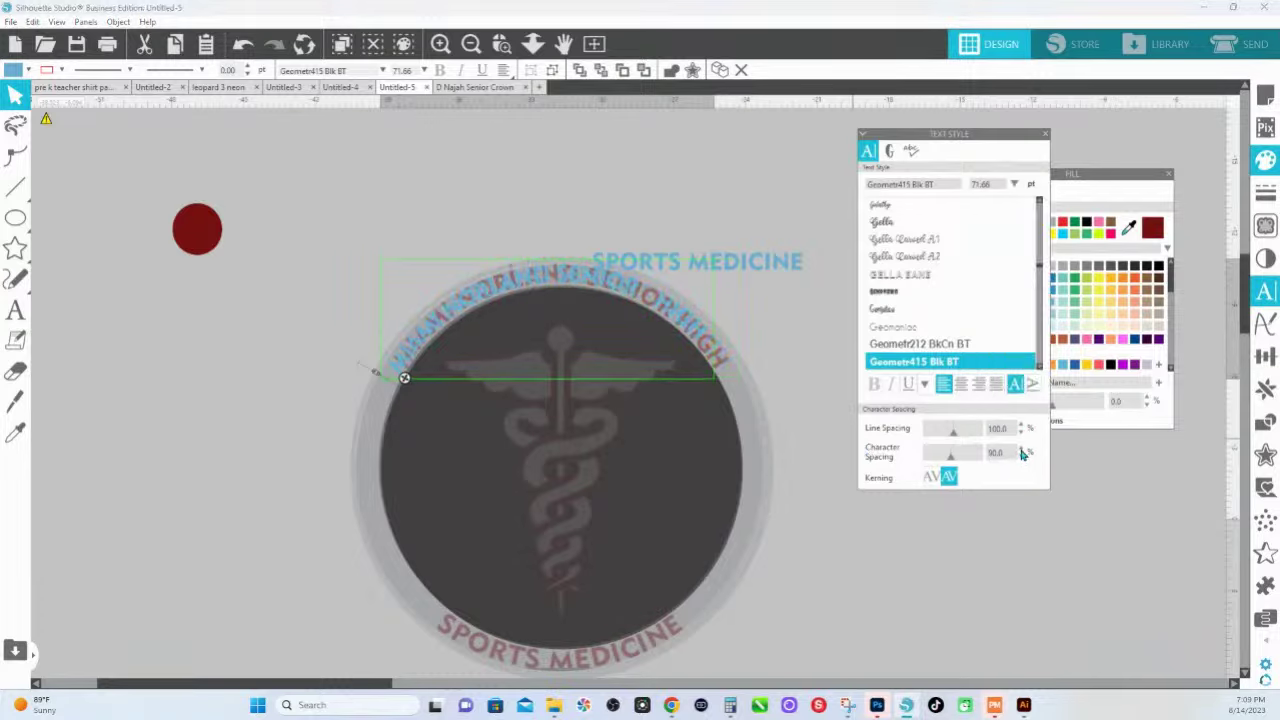
pyautogui.click(1021, 448)
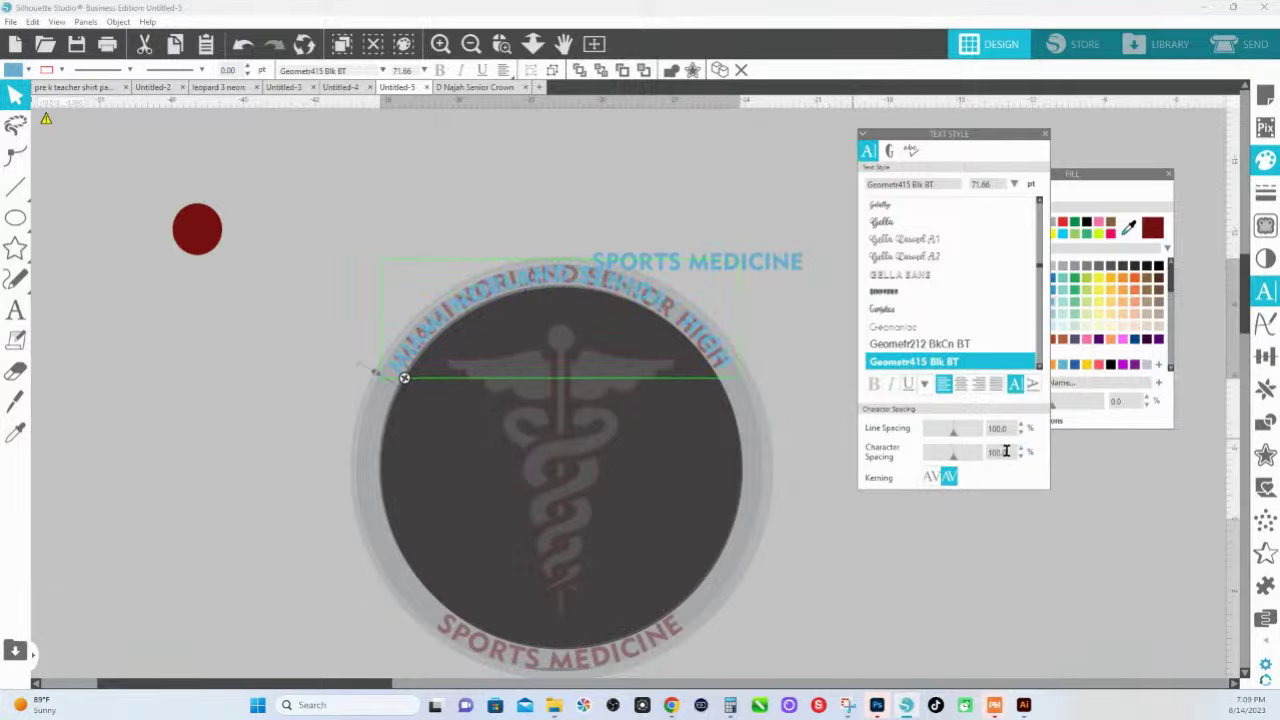
# Try 95% character spacing on the curved school name and slide its start slightly farther up the circle.
pyautogui.moveTo(1006, 451); pyautogui.dragTo(960, 451)
pyautogui.write('95')
pyautogui.moveTo(404, 378); pyautogui.dragTo(407, 374)
pyautogui.rightClick(406, 373)
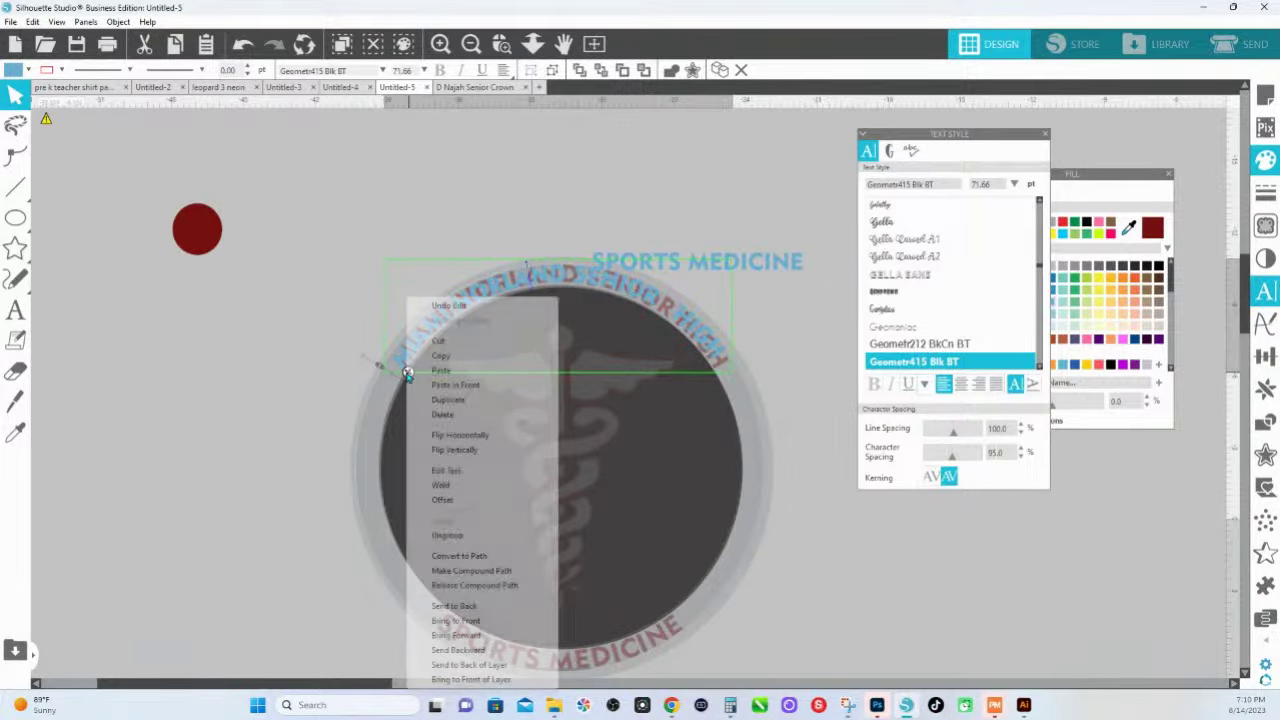
pyautogui.click(360, 273)
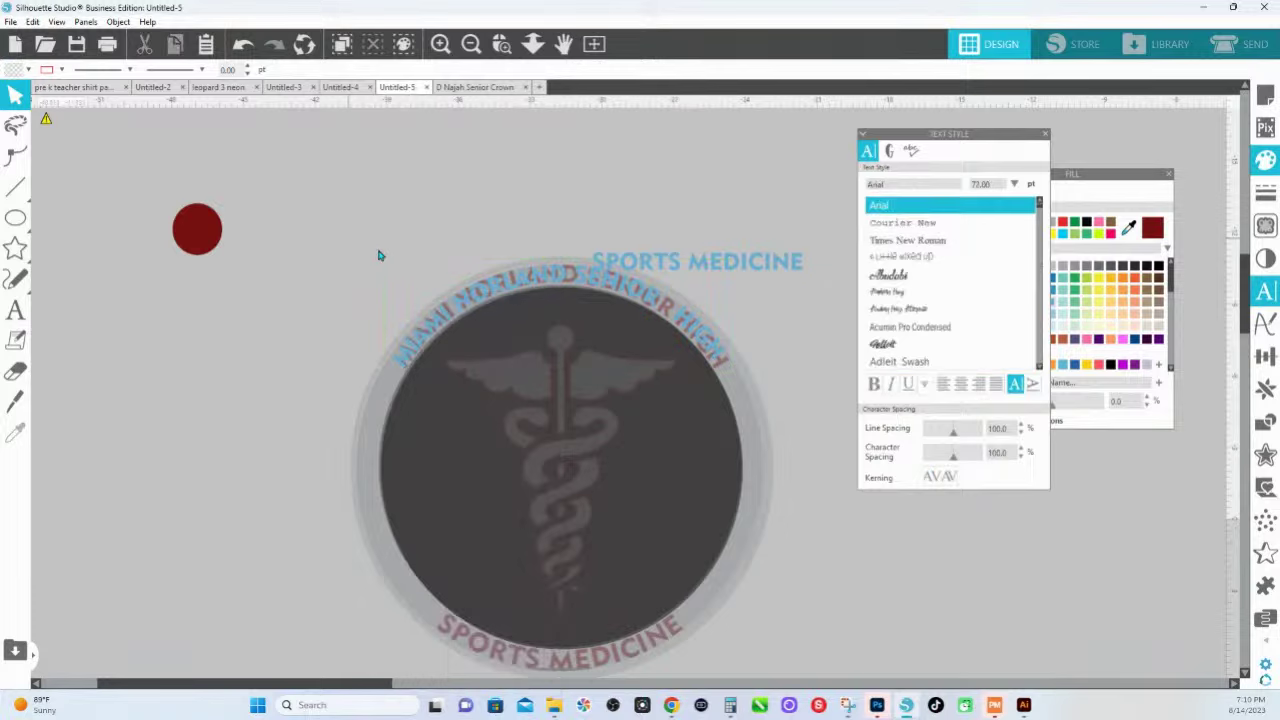
# Try 98% character spacing on the curved MIAMI NORLAND SENIOR HIGH text.
pyautogui.click(483, 302)
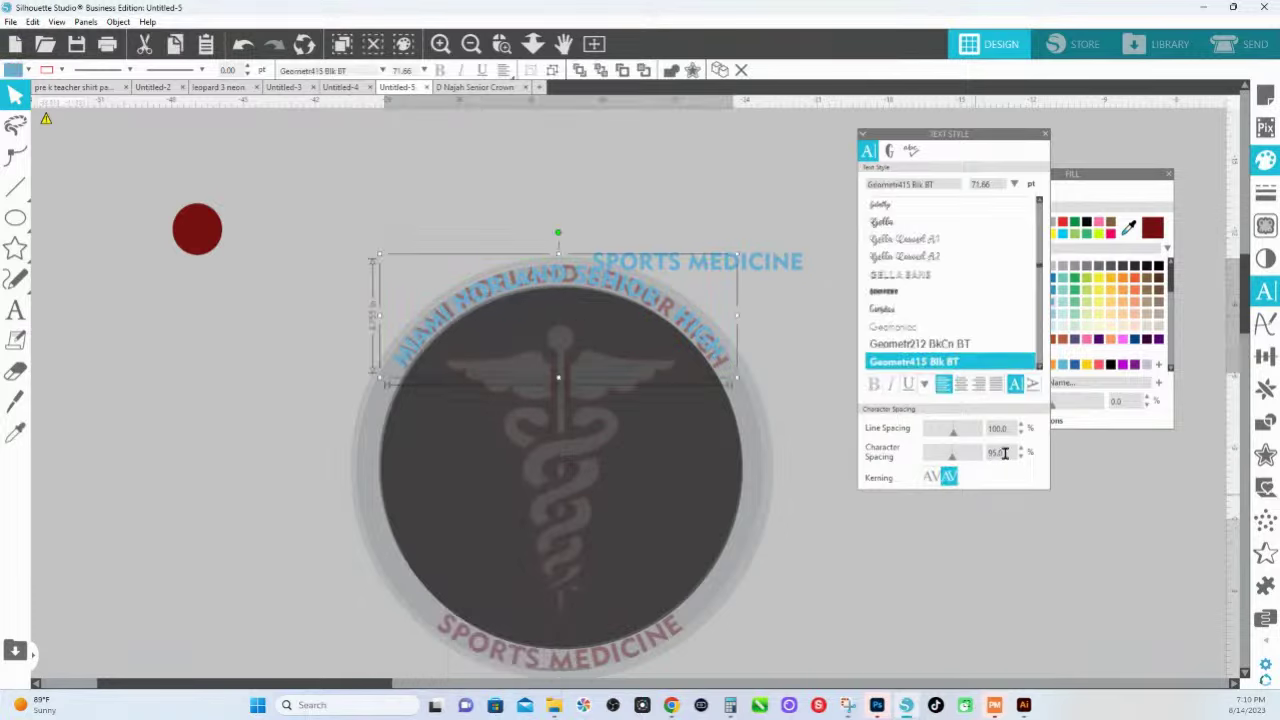
pyautogui.click(964, 452)
pyautogui.write('5')
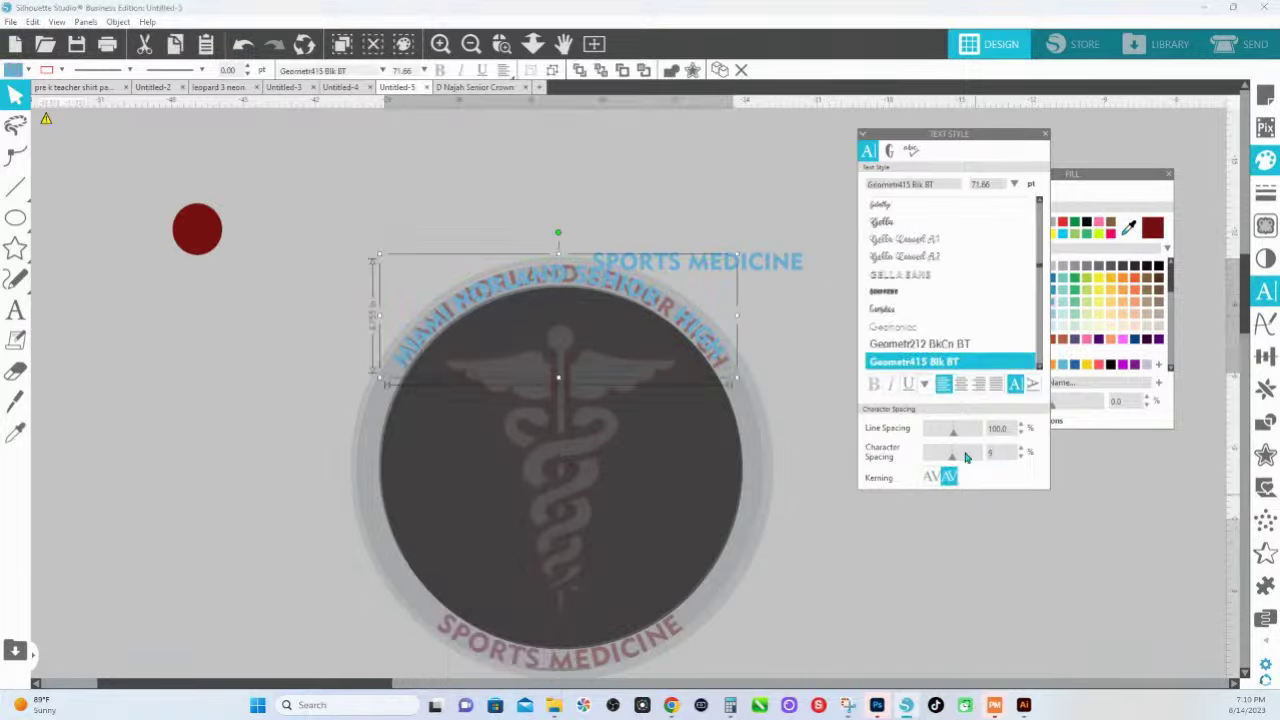
pyautogui.press('Return')
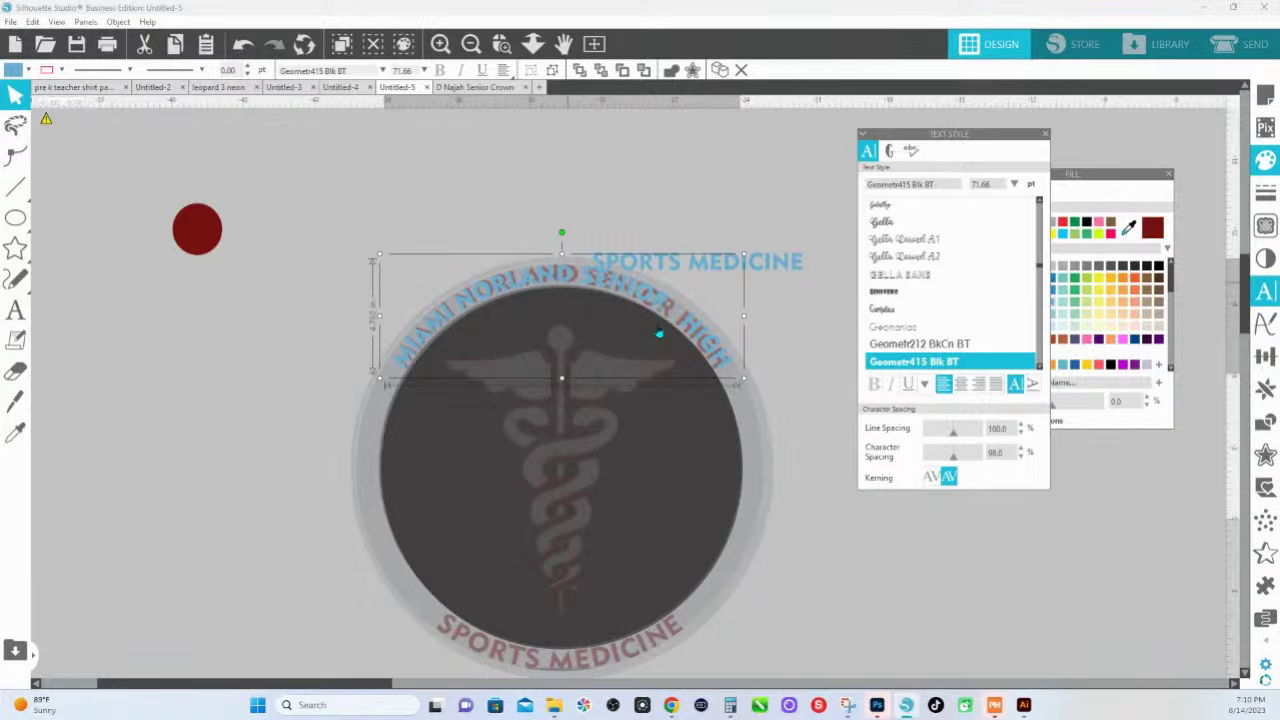
# Set the curved school name's character spacing to 100% and slide its start along the circle to match the reference lettering.
pyautogui.doubleClick(1008, 452)
pyautogui.write('100')
pyautogui.press('Return')
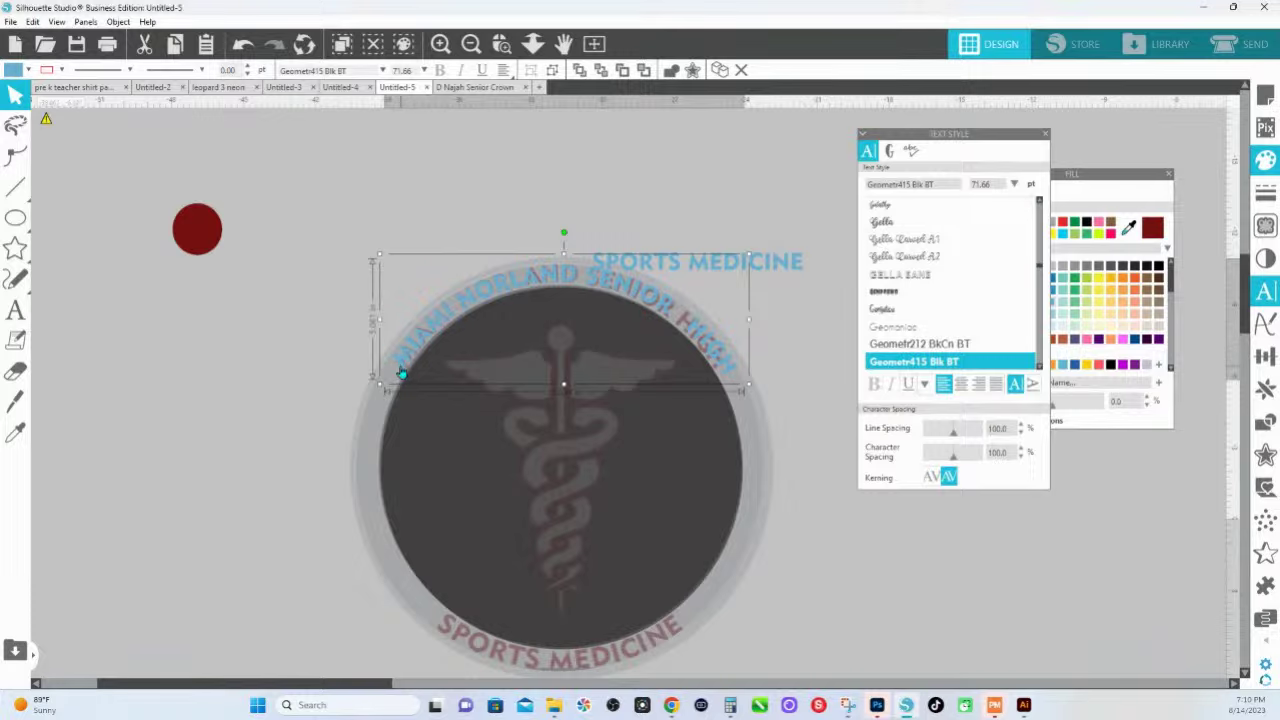
pyautogui.moveTo(400, 373)
pyautogui.mouseDown()
pyautogui.moveTo(390, 362)
pyautogui.moveTo(404, 377)
pyautogui.mouseUp()
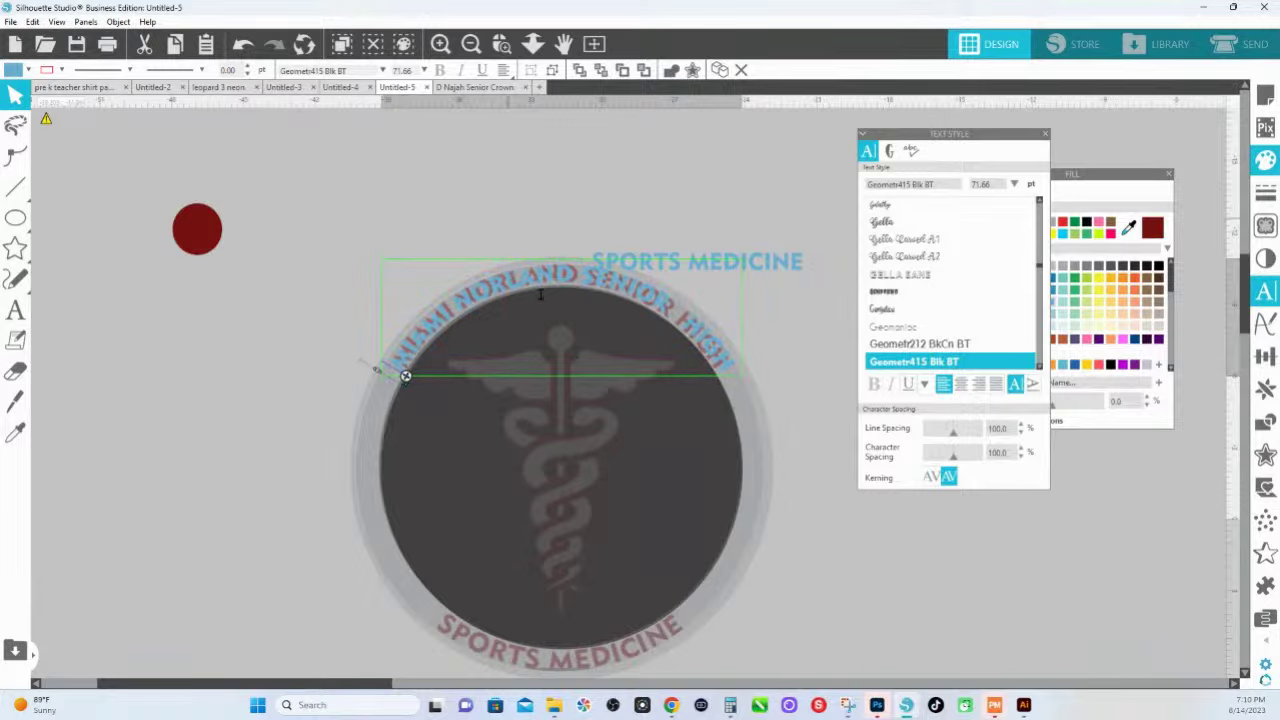
pyautogui.click(468, 207)
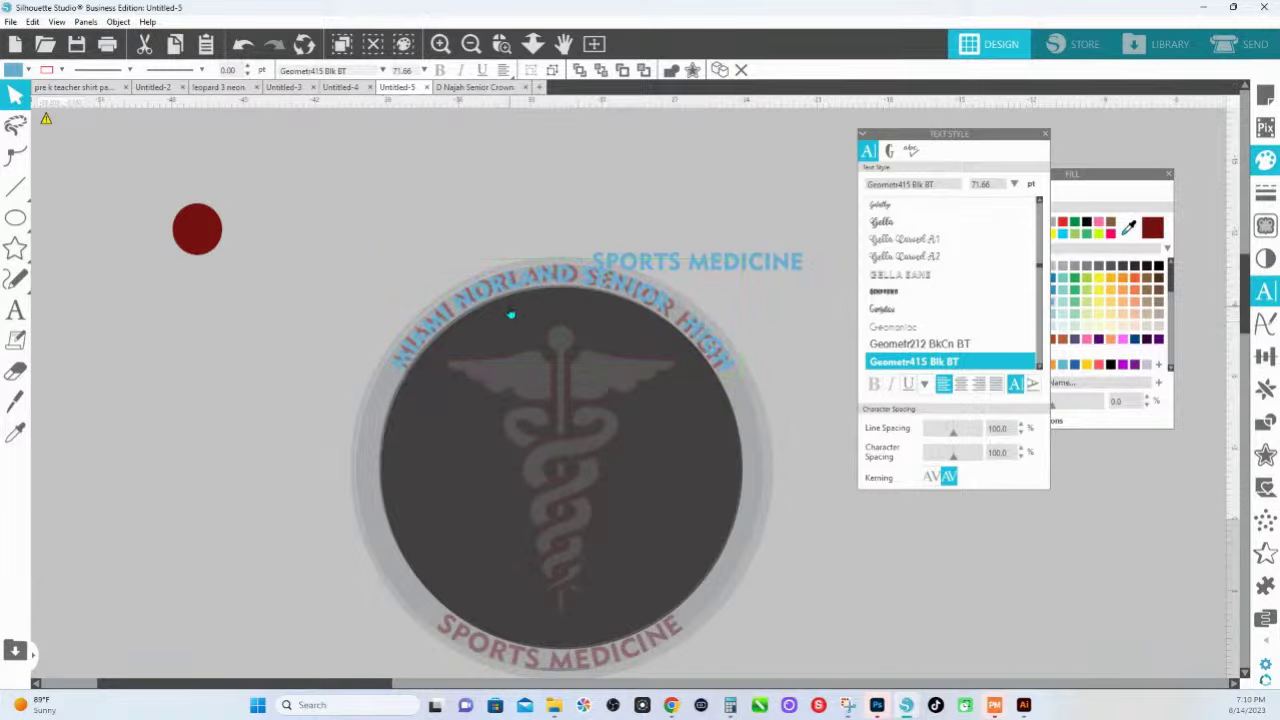
# Convert the curved MIAMI NORLAND SENIOR HIGH text to a path and fill it with the sampled dark red.
pyautogui.click(501, 292)
pyautogui.rightClick(501, 292)
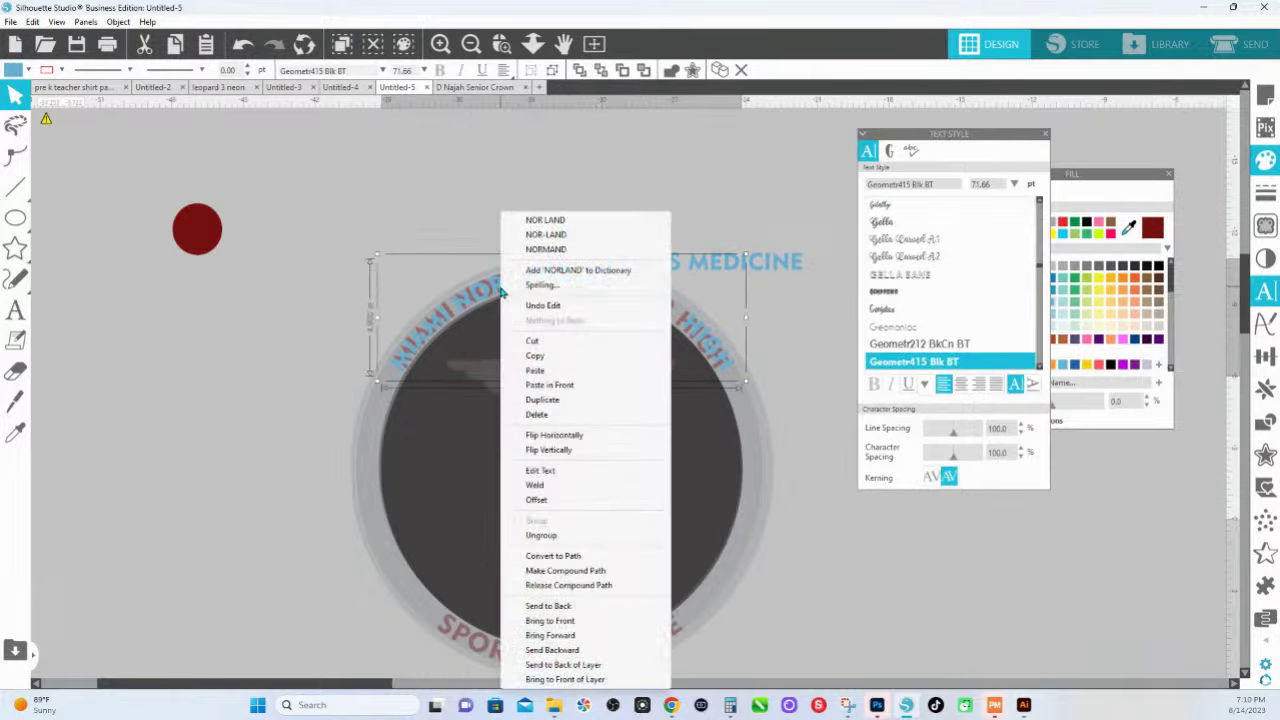
pyautogui.click(584, 557)
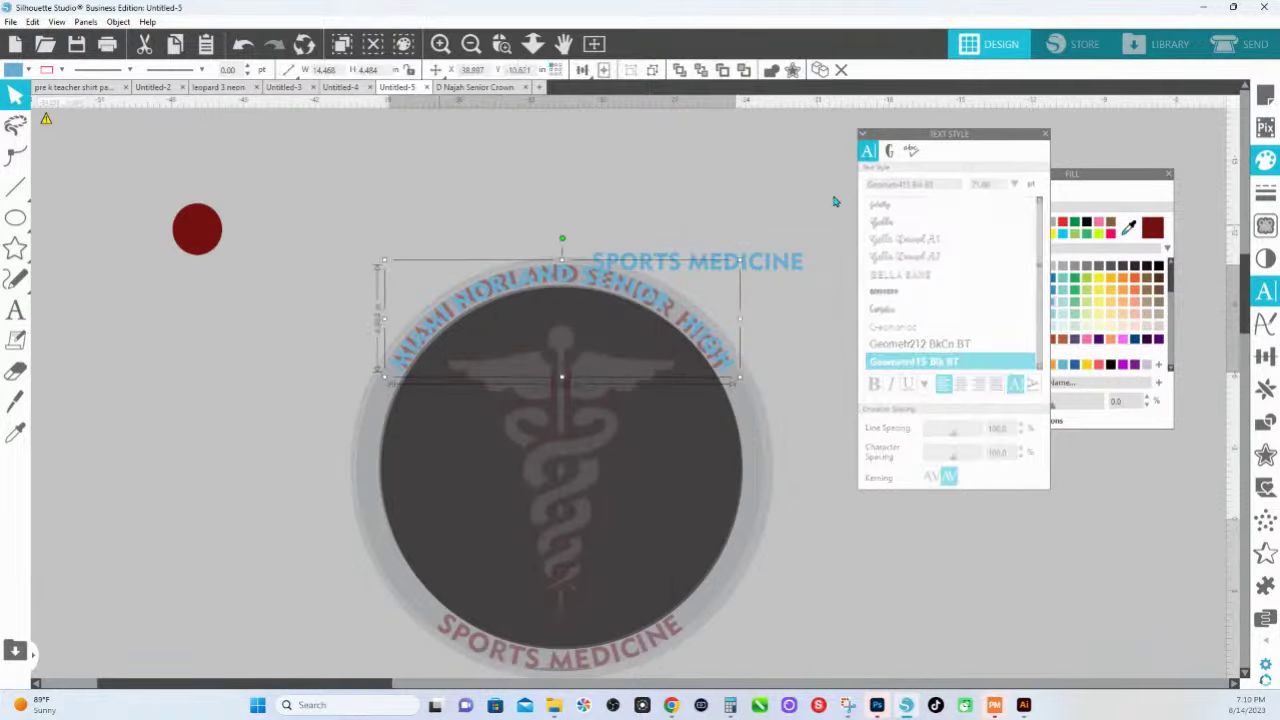
pyautogui.click(1152, 231)
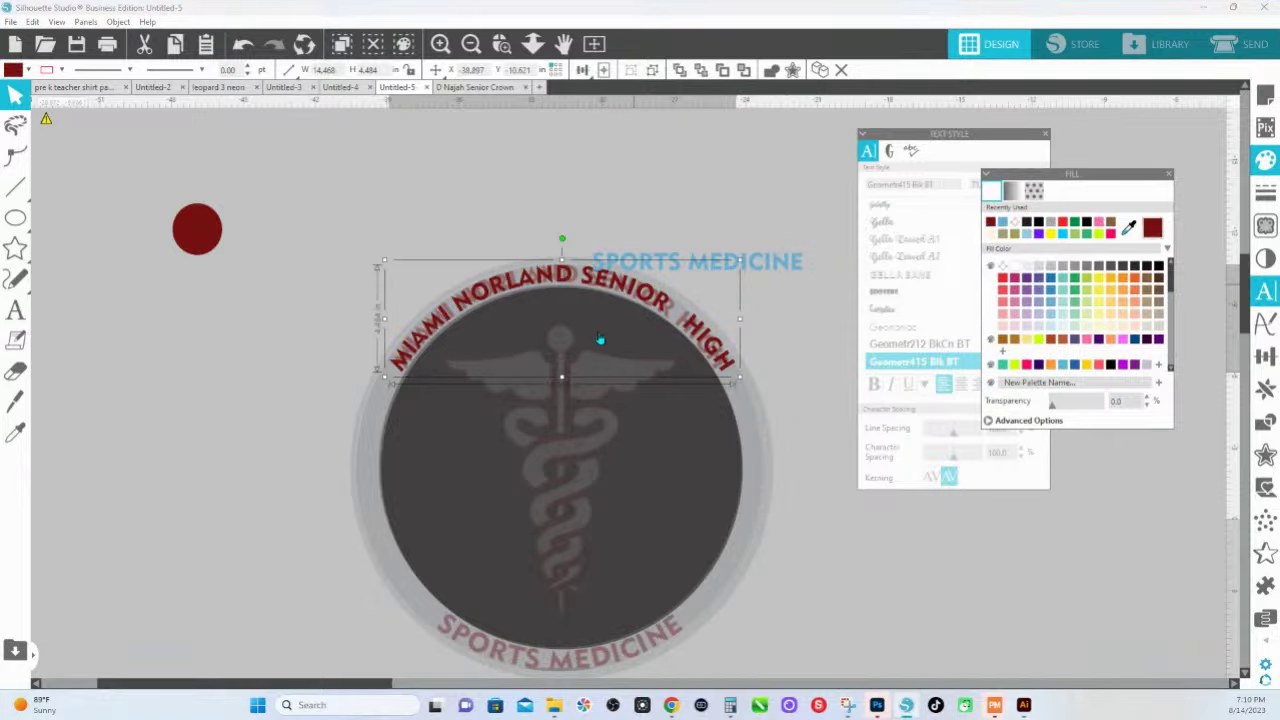
# Move the light blue SPORTS MEDICINE text from above the emblem to the space directly below it.
pyautogui.scroll(-2, 578, 288)
pyautogui.doubleClick(600, 210)
pyautogui.moveTo(580, 218); pyautogui.dragTo(436, 652)
pyautogui.scroll(-4, 663, 579)
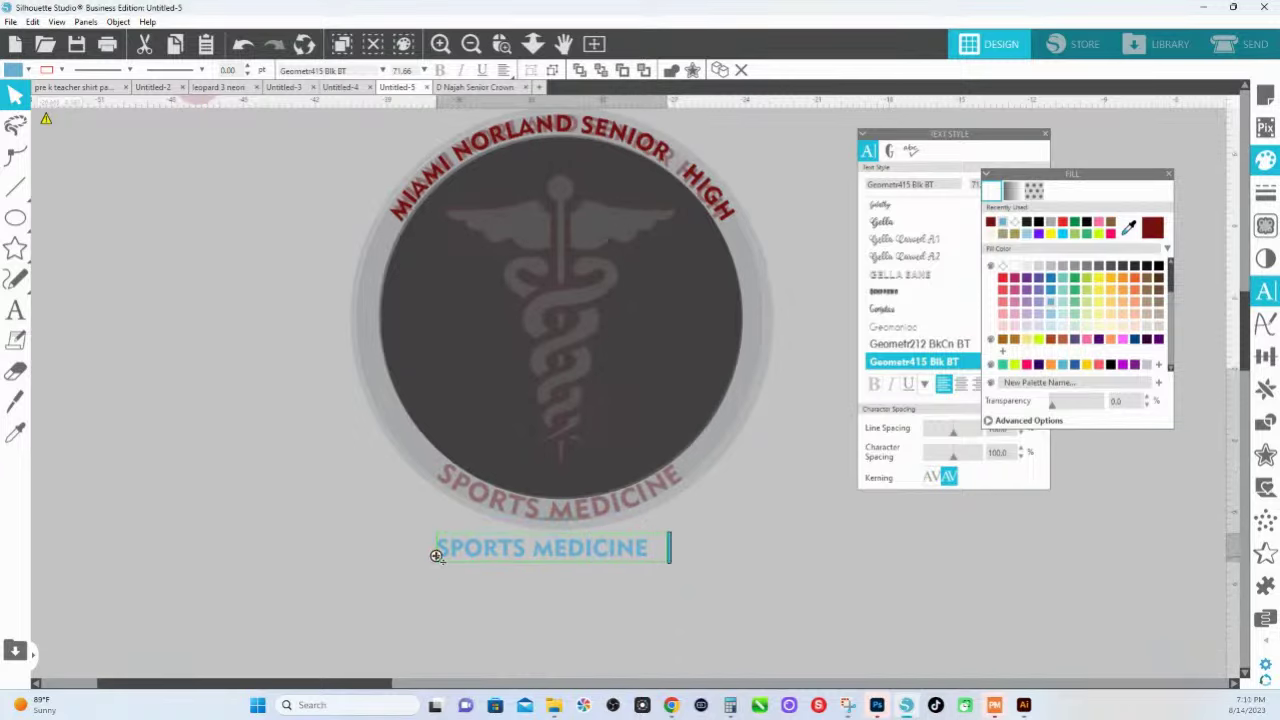
# Attach SPORTS MEDICINE to the circle's edge and slide it along the lower gray ring so it reads upright over the reference lettering.
pyautogui.moveTo(436, 556); pyautogui.dragTo(654, 508)
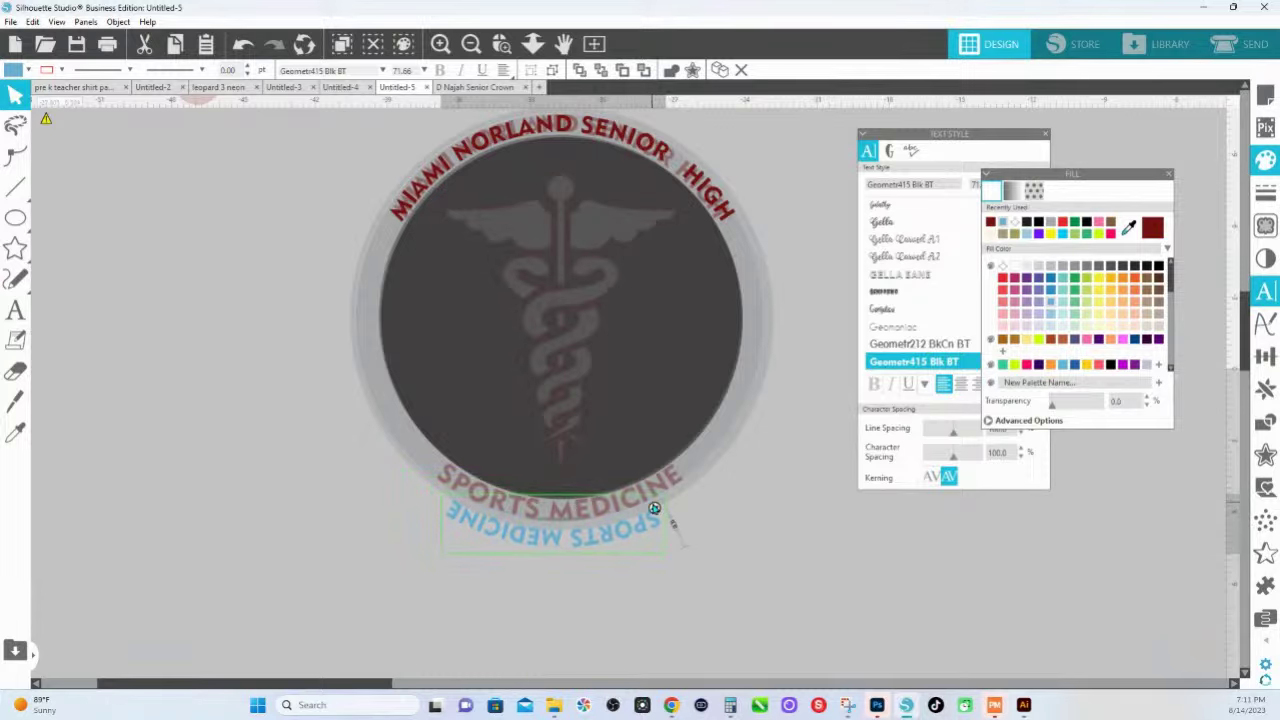
pyautogui.moveTo(654, 508)
pyautogui.mouseDown()
pyautogui.moveTo(641, 480)
pyautogui.moveTo(648, 505)
pyautogui.mouseUp()
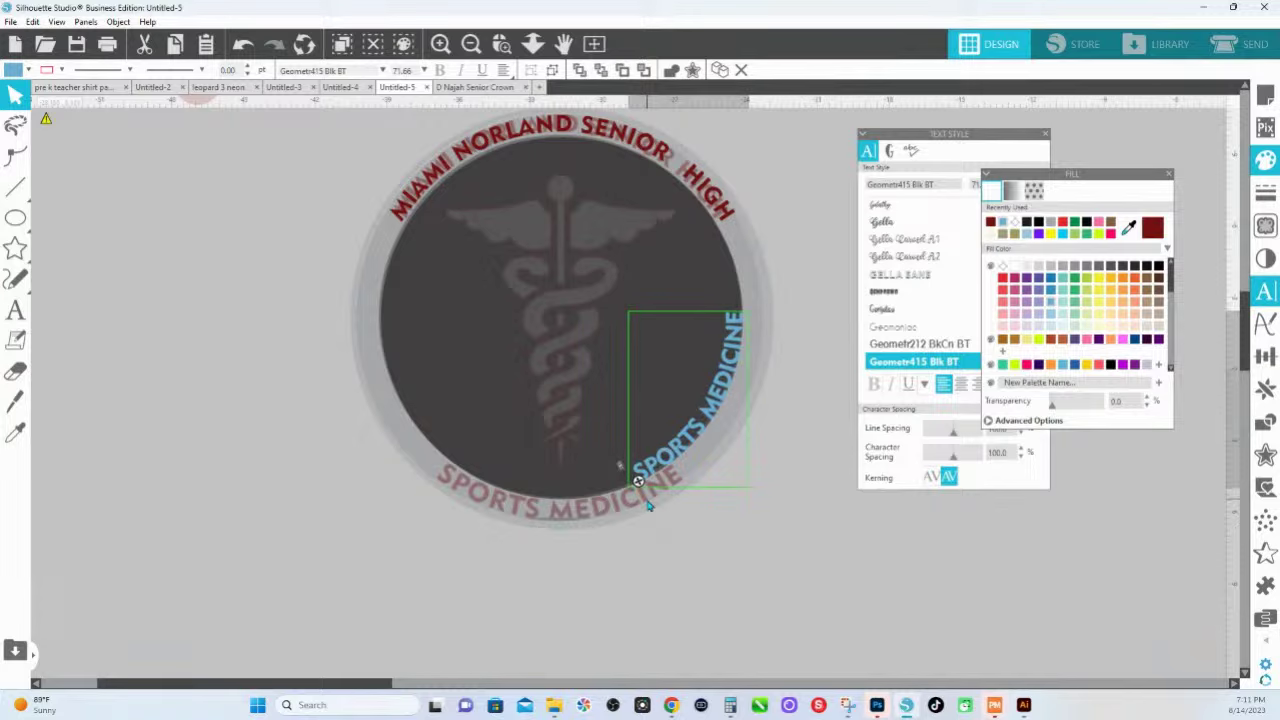
pyautogui.moveTo(641, 505); pyautogui.dragTo(463, 470)
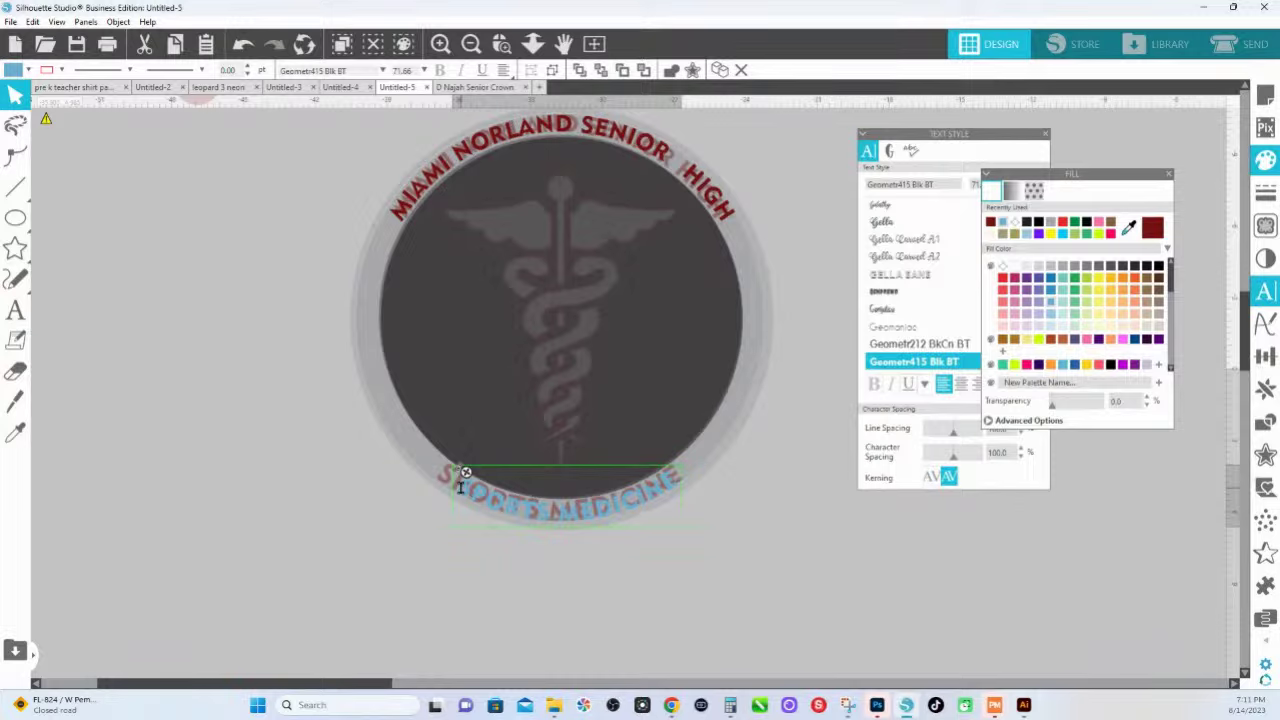
# Set the curved SPORTS MEDICINE text size to 80 pt and slide its start to line up with the reference lettering.
pyautogui.moveTo(461, 487); pyautogui.dragTo(701, 487)
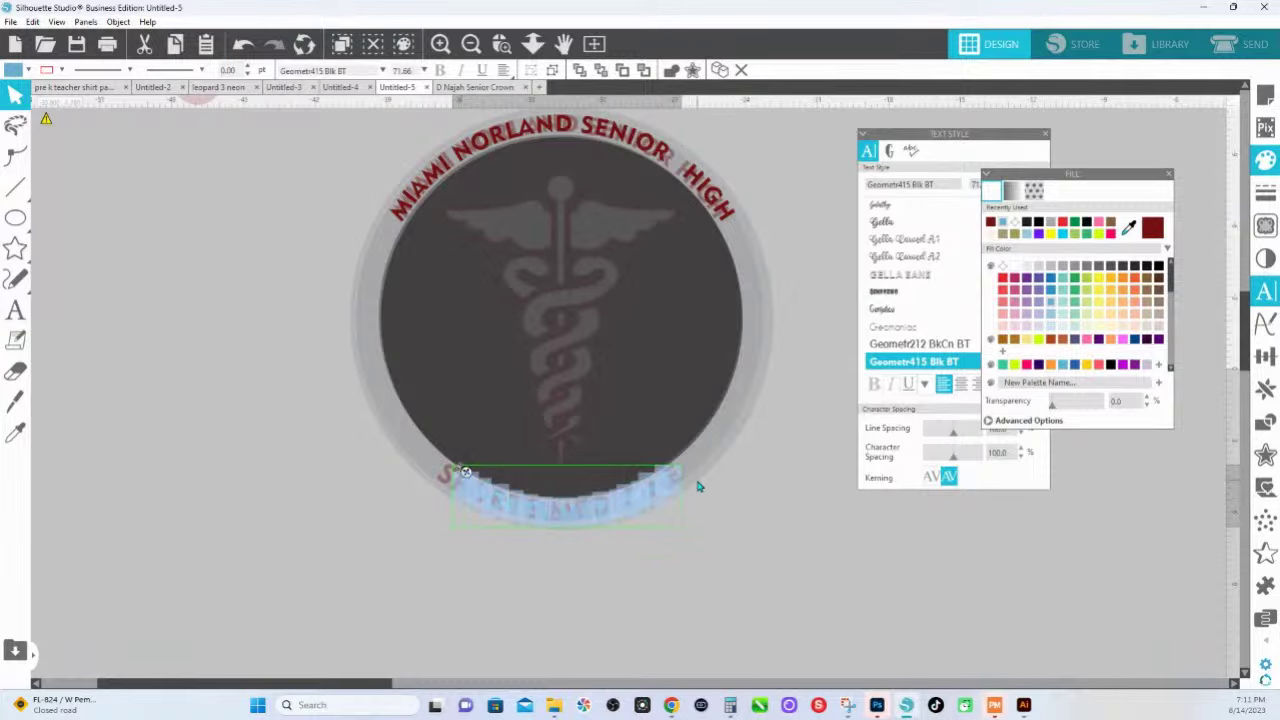
pyautogui.moveTo(918, 138); pyautogui.dragTo(636, 238)
pyautogui.moveTo(713, 285); pyautogui.dragTo(660, 280)
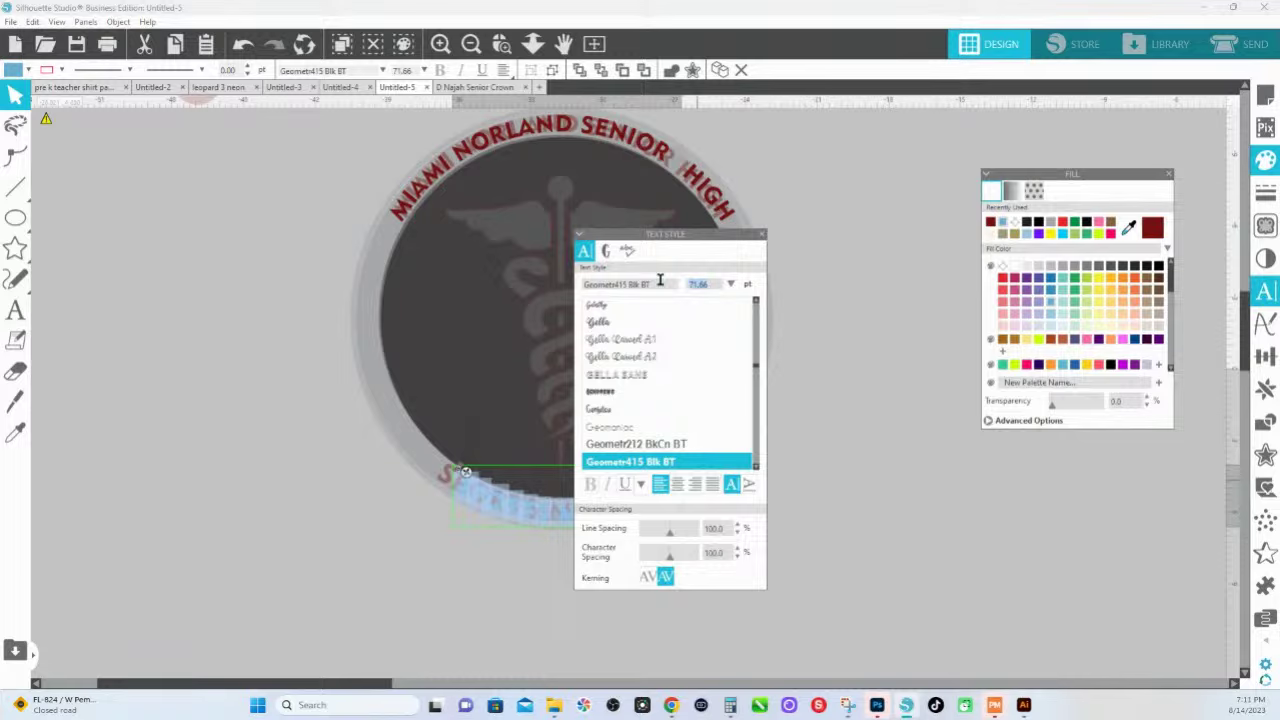
pyautogui.write('80')
pyautogui.press('Return')
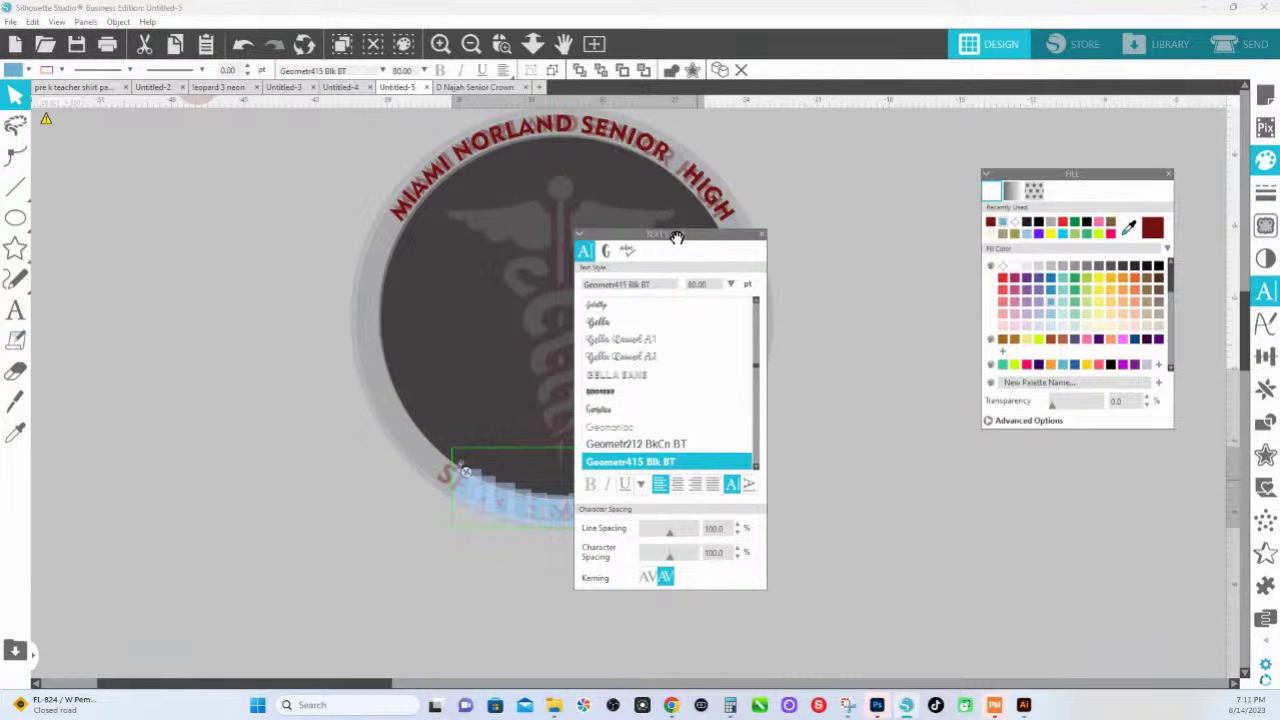
pyautogui.moveTo(674, 234); pyautogui.dragTo(857, 262)
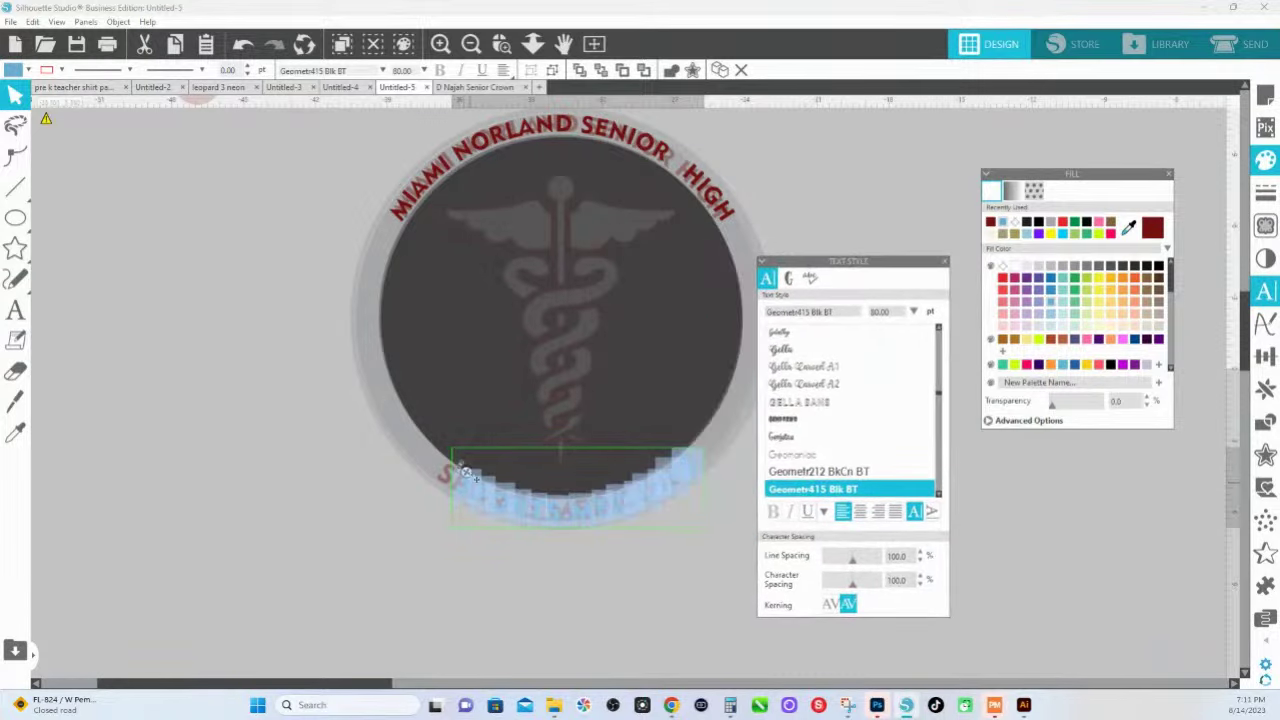
pyautogui.moveTo(465, 471); pyautogui.dragTo(450, 466)
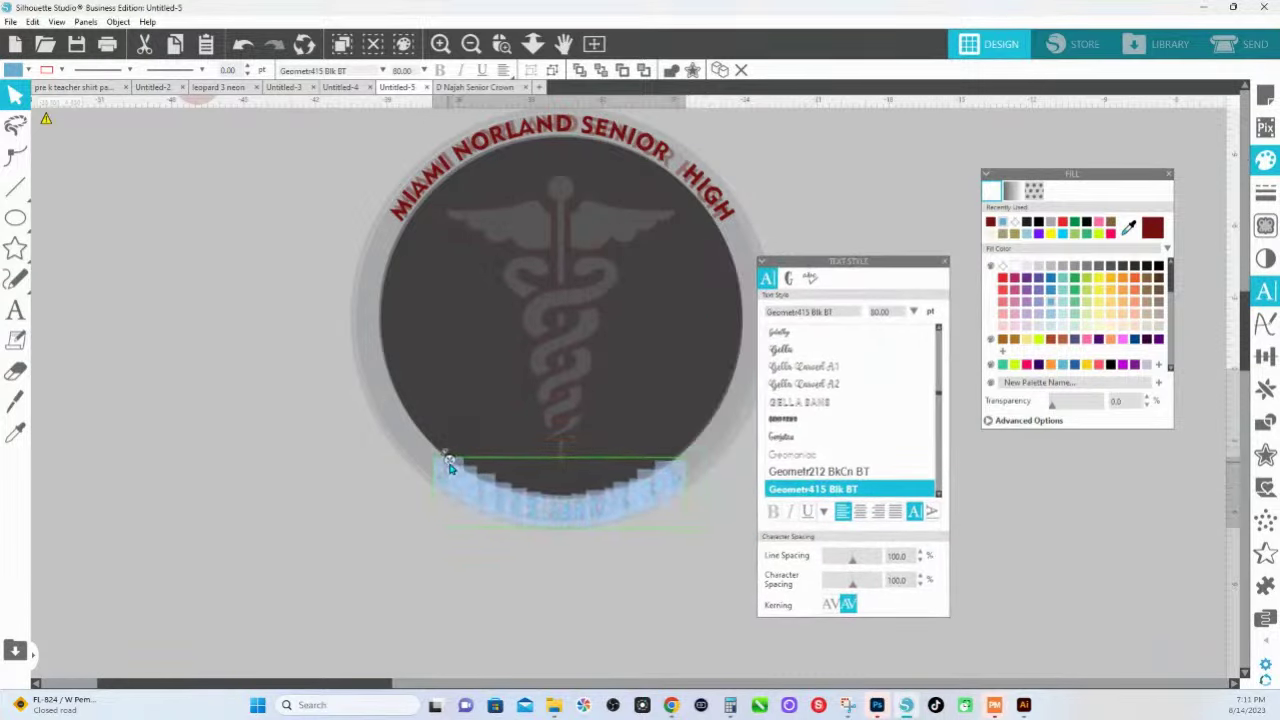
pyautogui.click(645, 577)
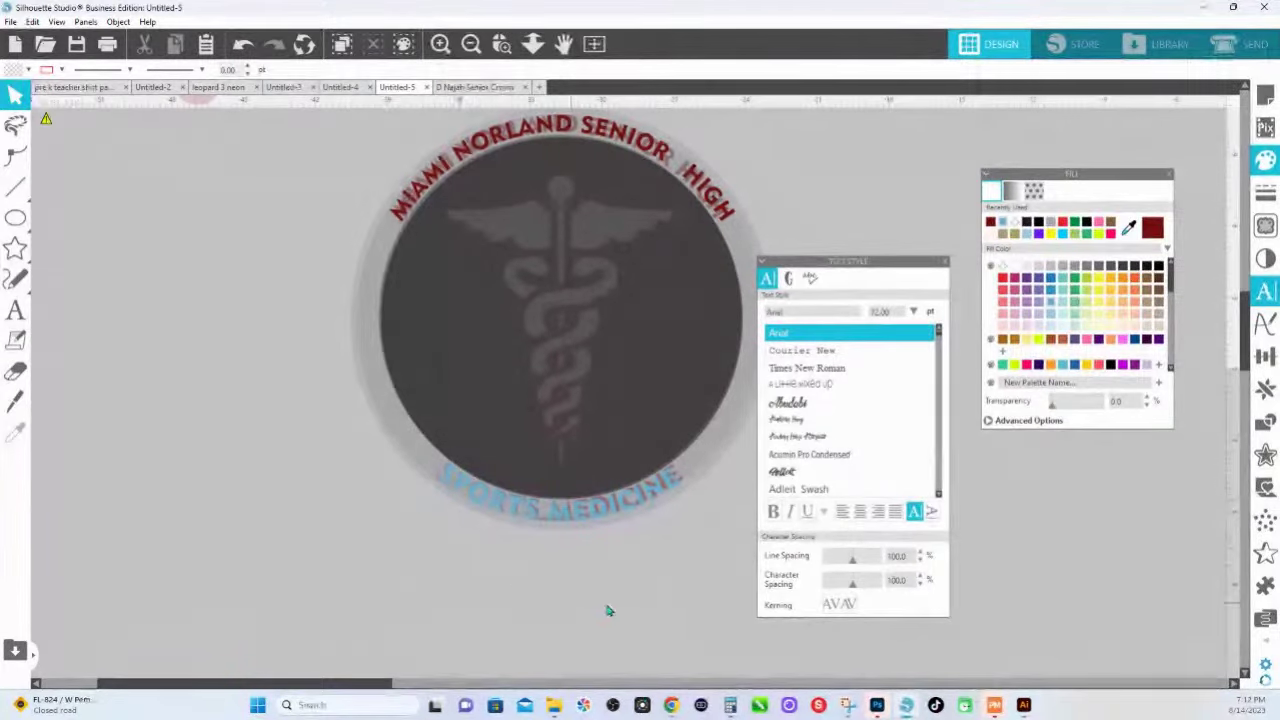
# Fill the curved SPORTS MEDICINE text with the sampled dark red.
pyautogui.click(671, 487)
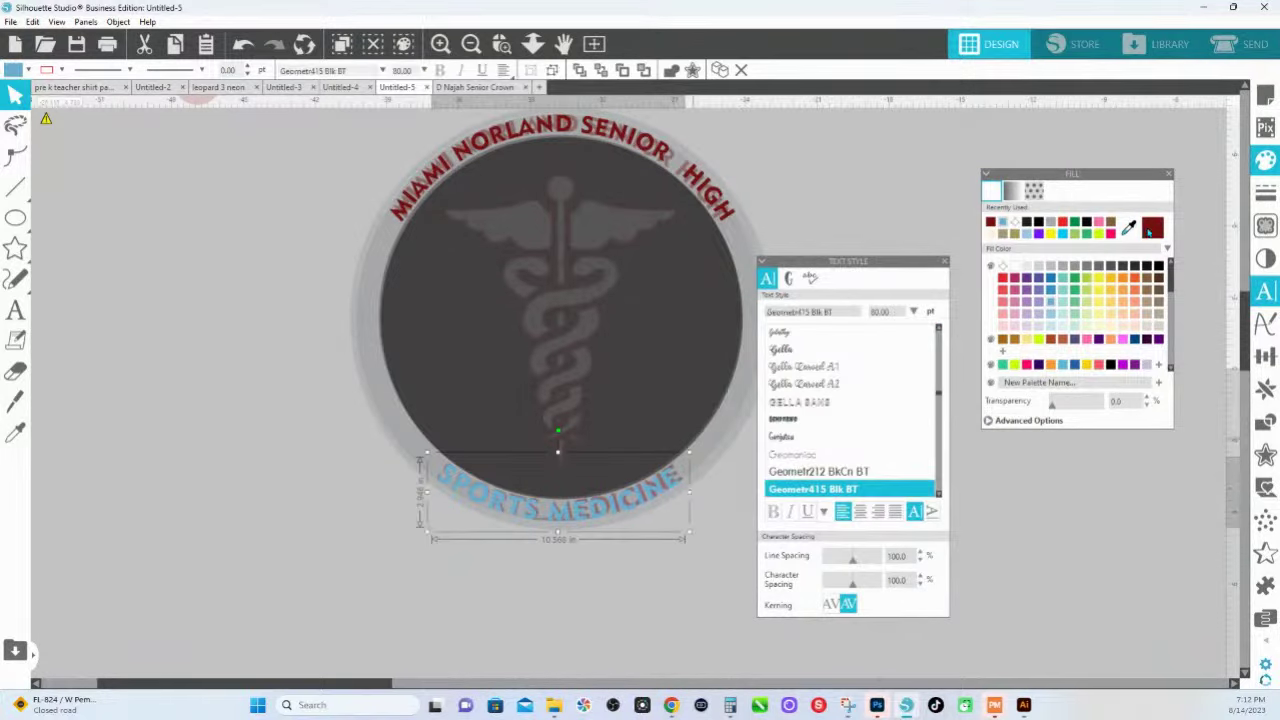
pyautogui.click(1150, 229)
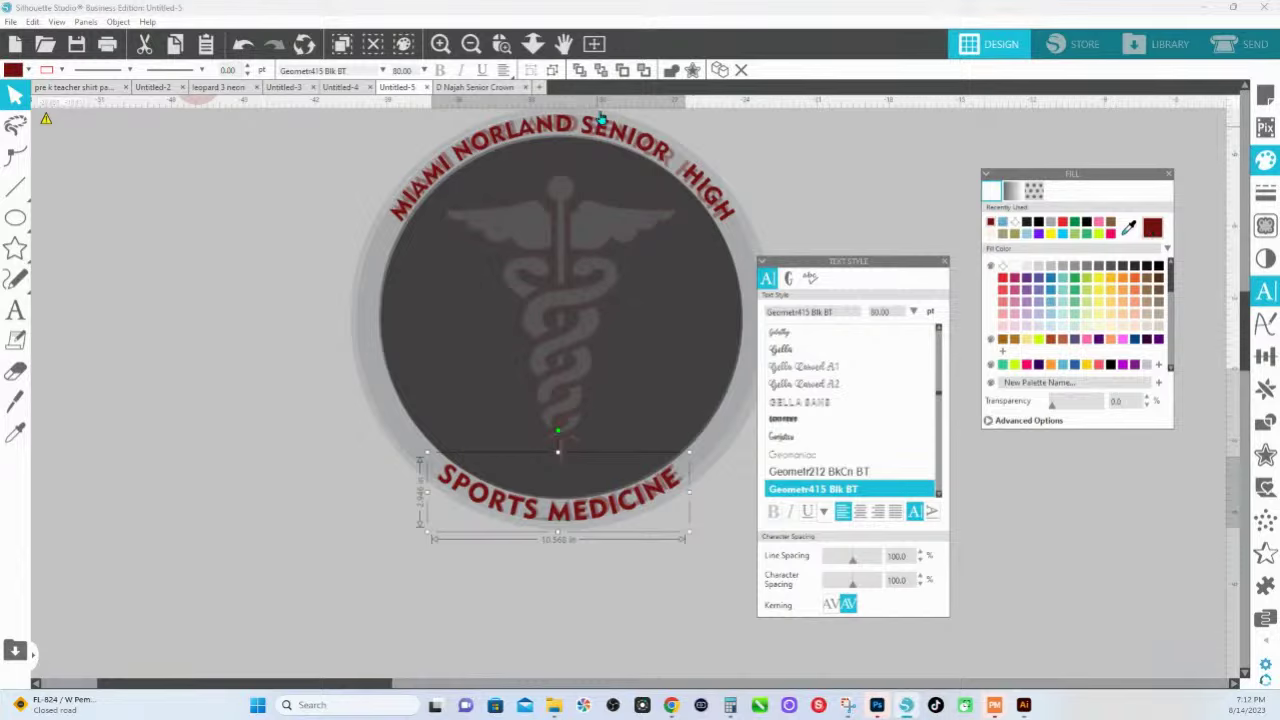
pyautogui.moveTo(603, 103); pyautogui.dragTo(580, 230)
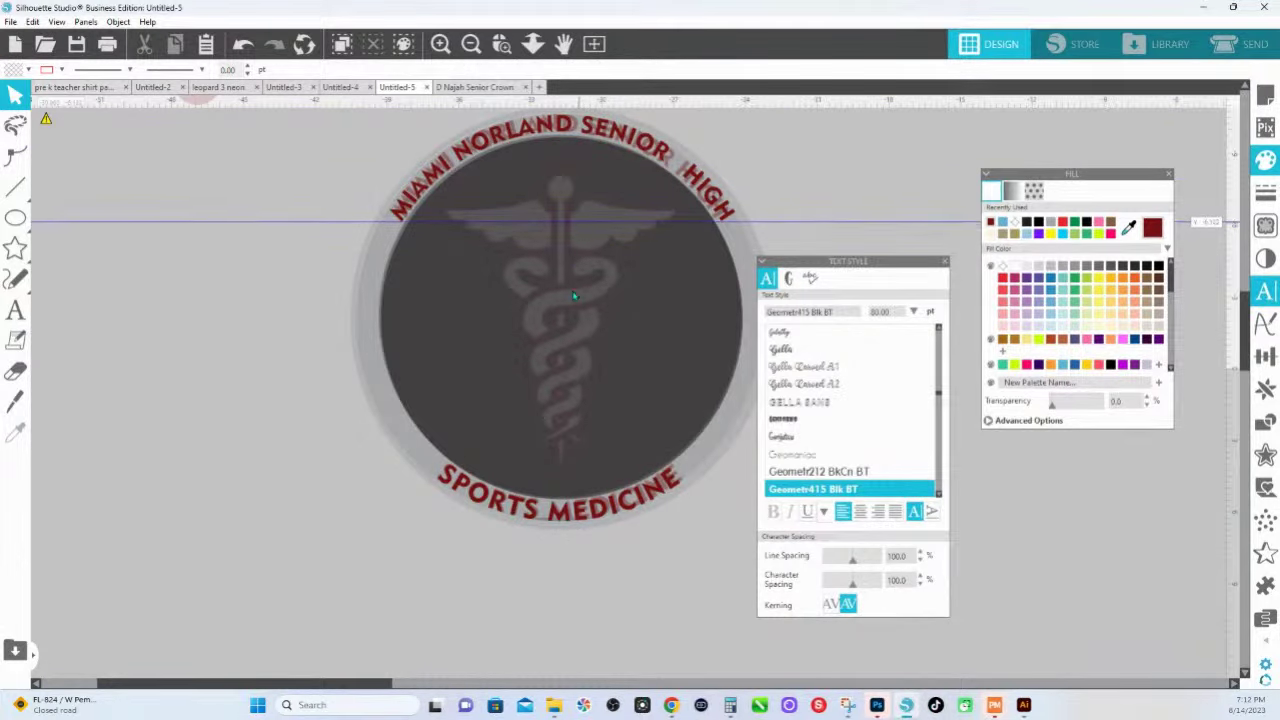
pyautogui.moveTo(573, 296); pyautogui.dragTo(564, 103)
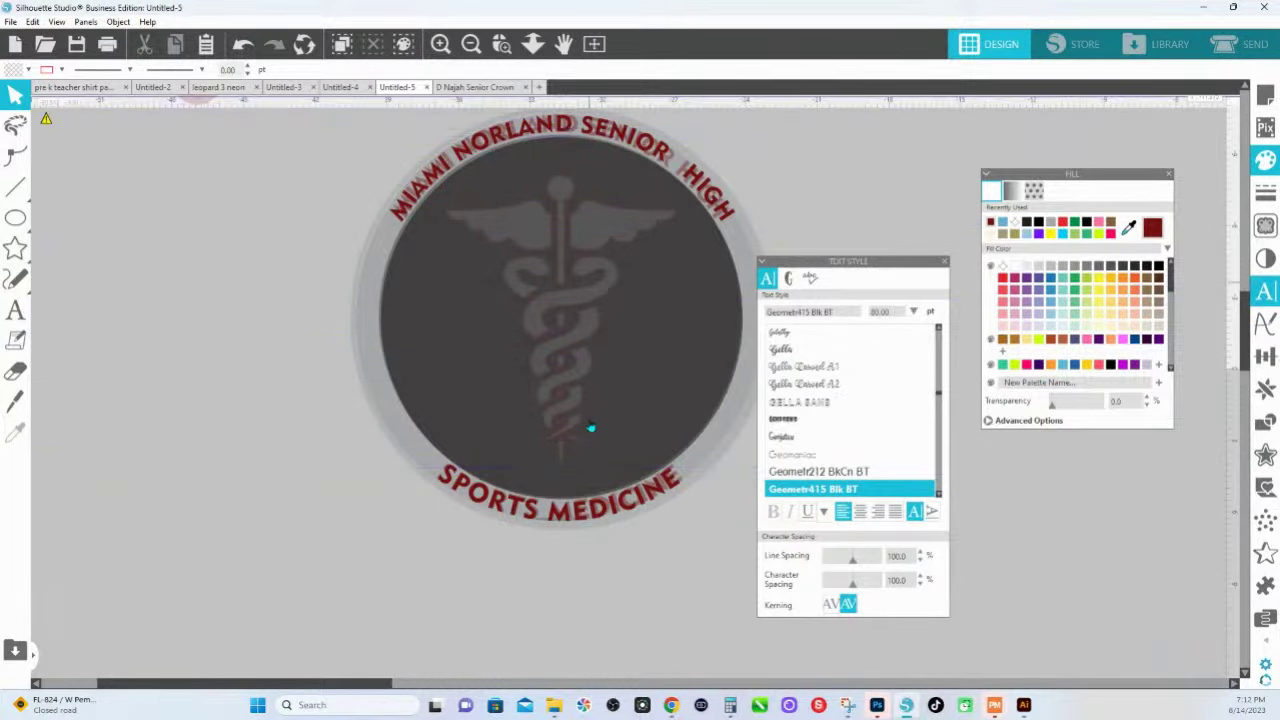
# Convert the curved SPORTS MEDICINE text to a path.
pyautogui.click(566, 521)
pyautogui.rightClick(566, 519)
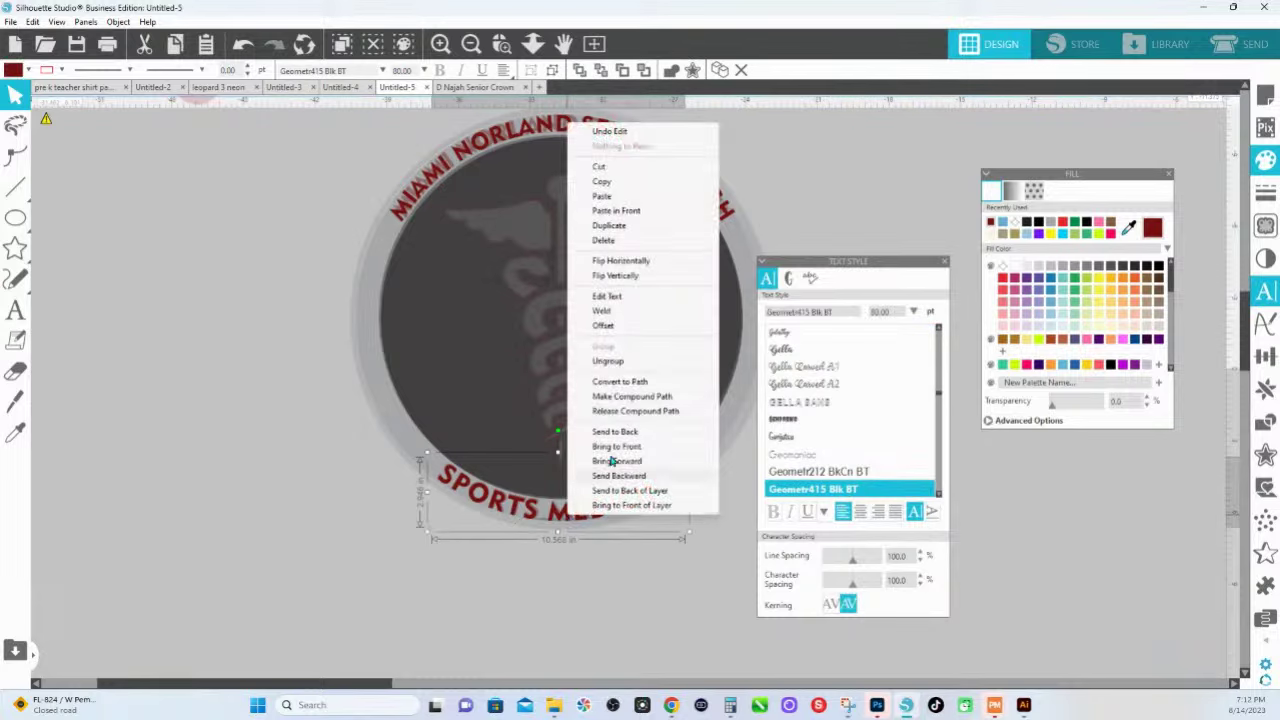
pyautogui.click(628, 386)
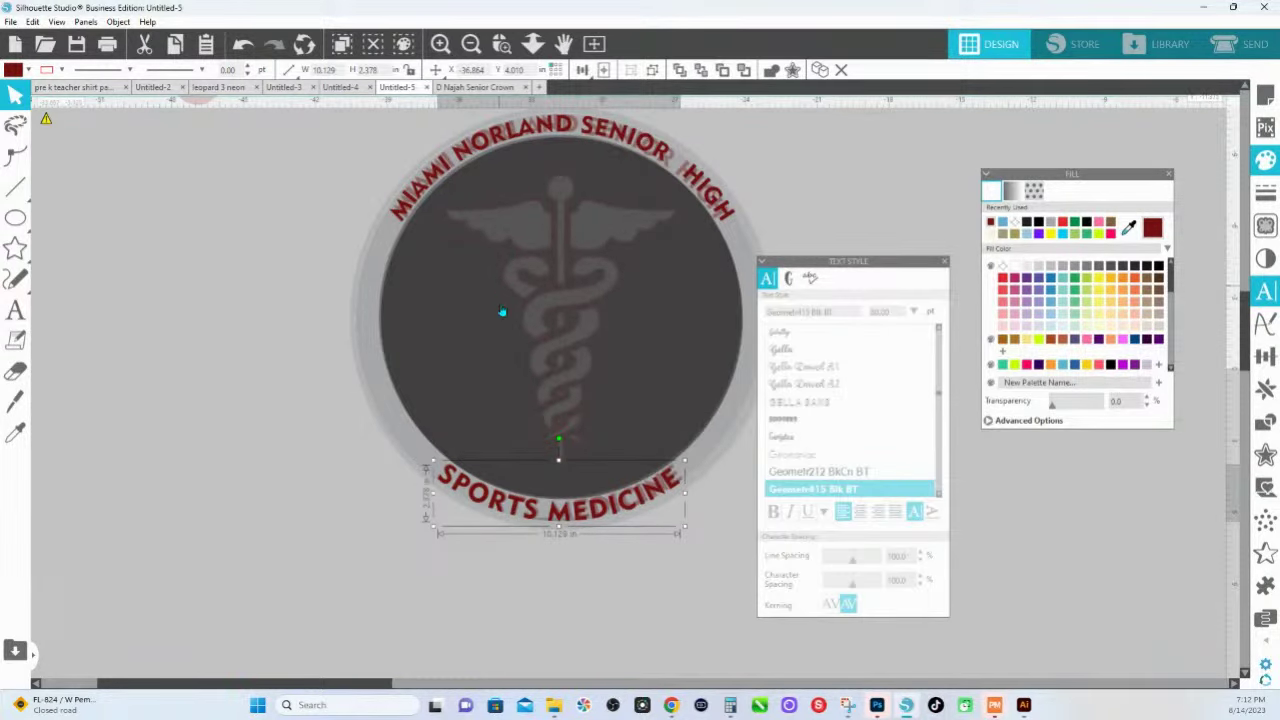
# Move the traced circles and both curved texts together to the left of the reference emblem and set their fill transparency to 0%.
pyautogui.click(489, 318)
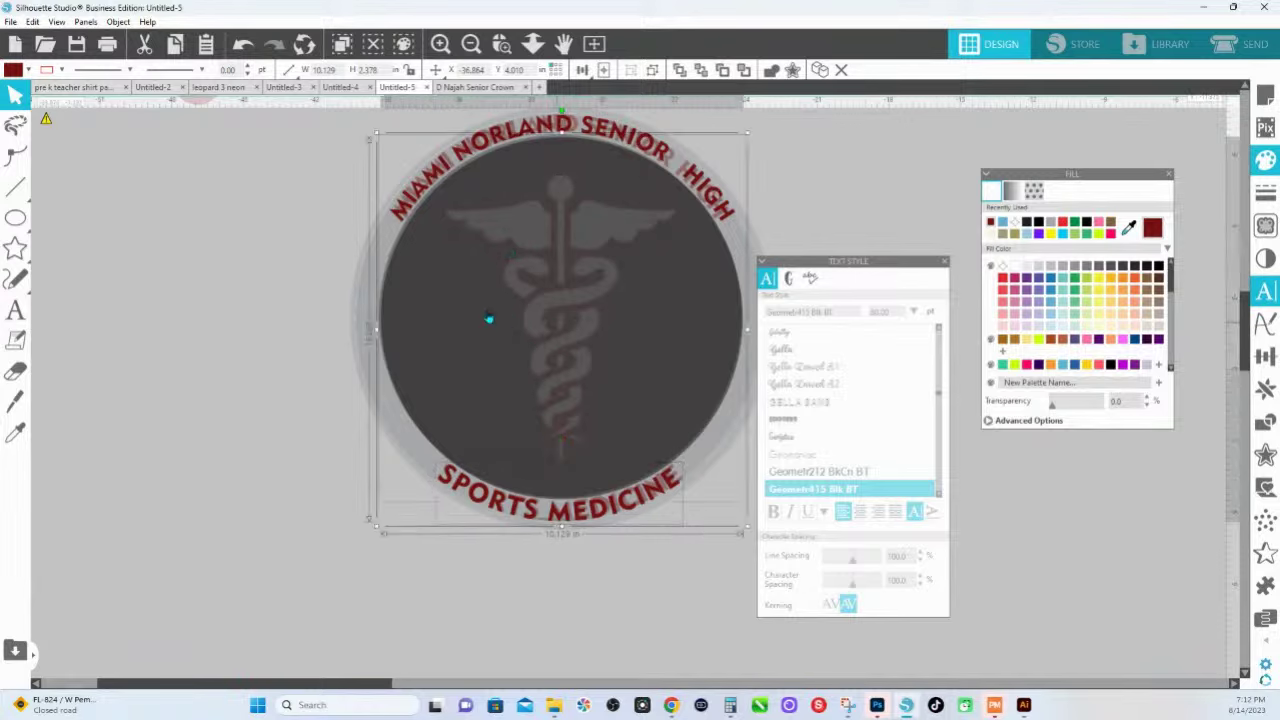
pyautogui.click(370, 288)
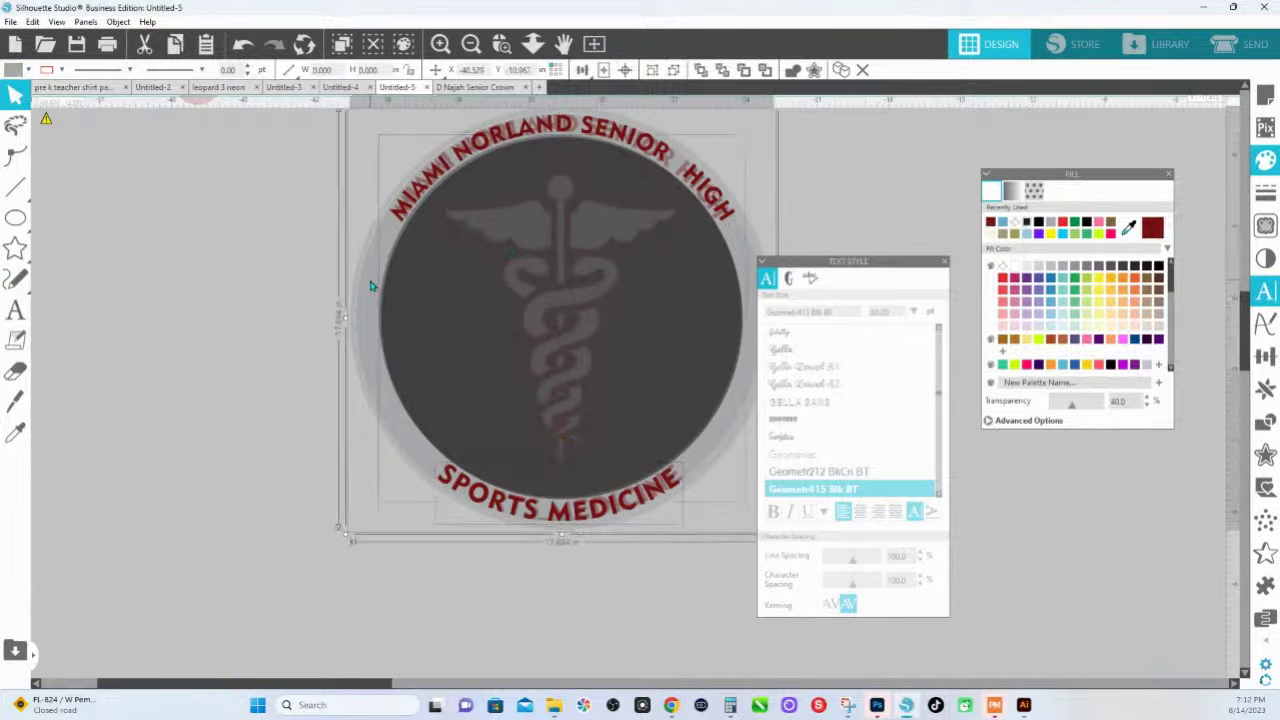
pyautogui.keyDown('shift'); pyautogui.click(442, 180); pyautogui.keyUp('shift')
pyautogui.moveTo(442, 176); pyautogui.dragTo(135, 210)
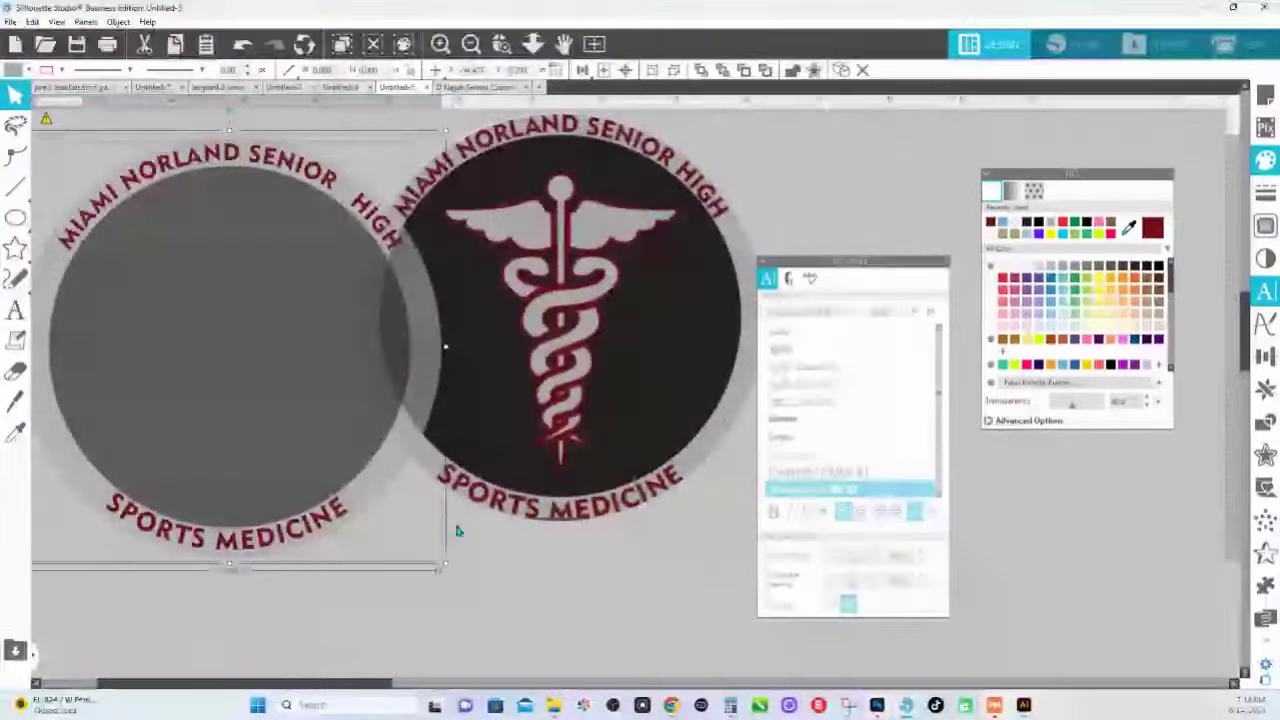
pyautogui.hscroll(-3, 456, 531)
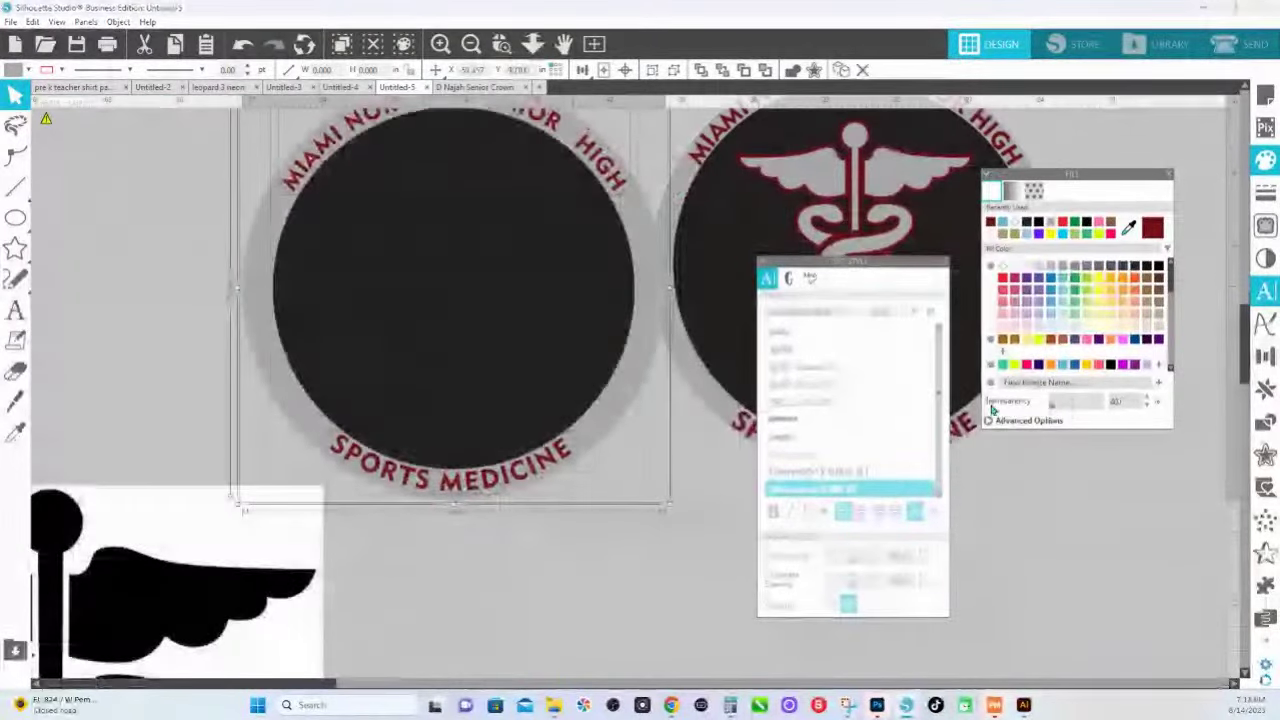
pyautogui.scroll(4, 617, 331)
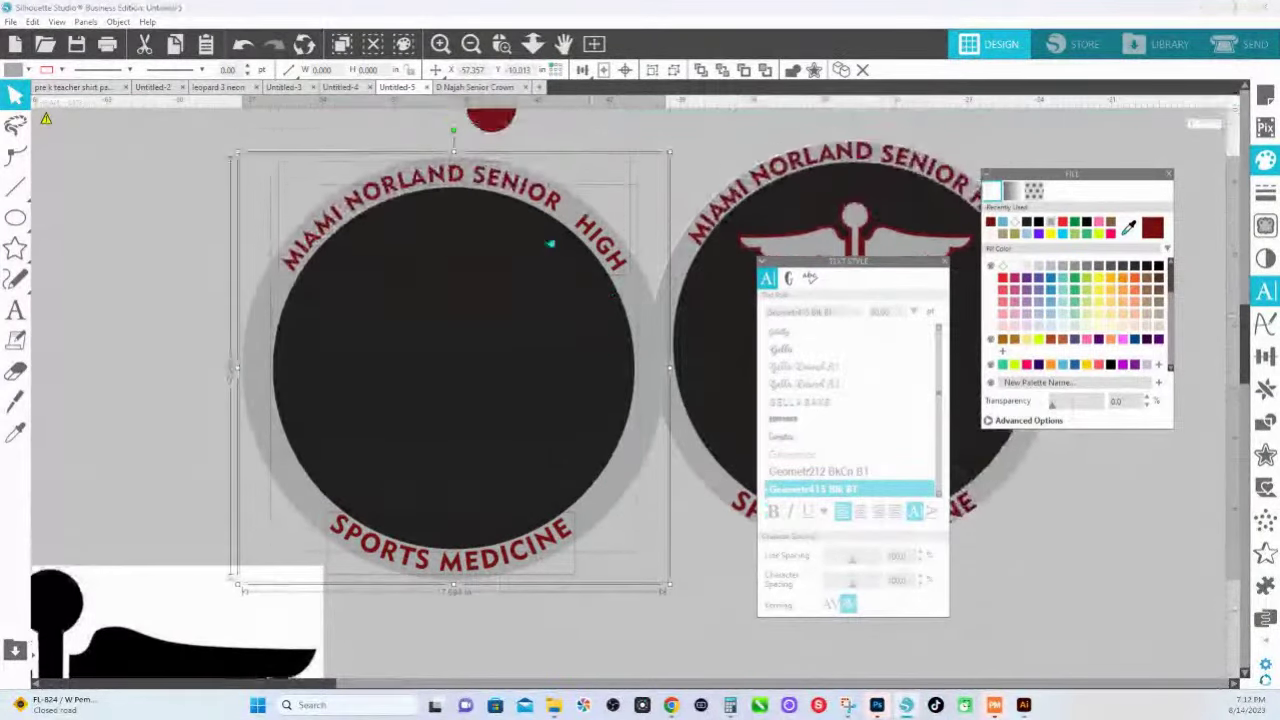
pyautogui.click(533, 43)
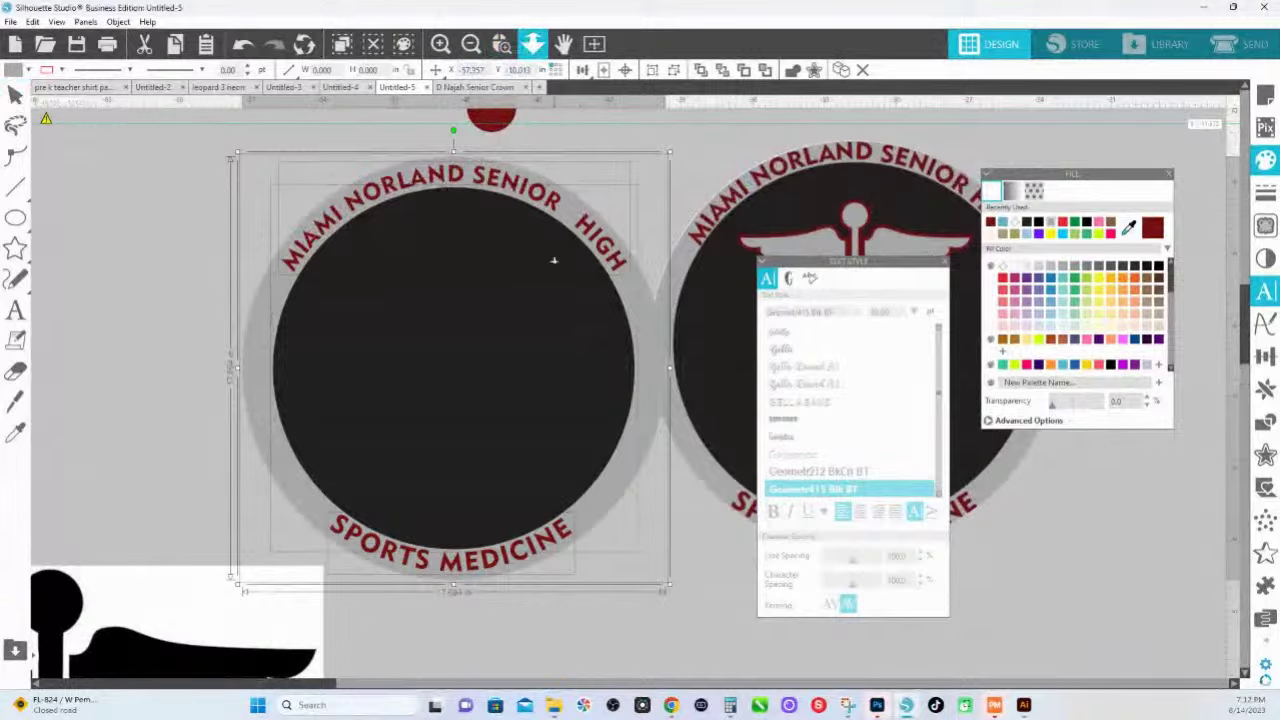
pyautogui.press('Escape')
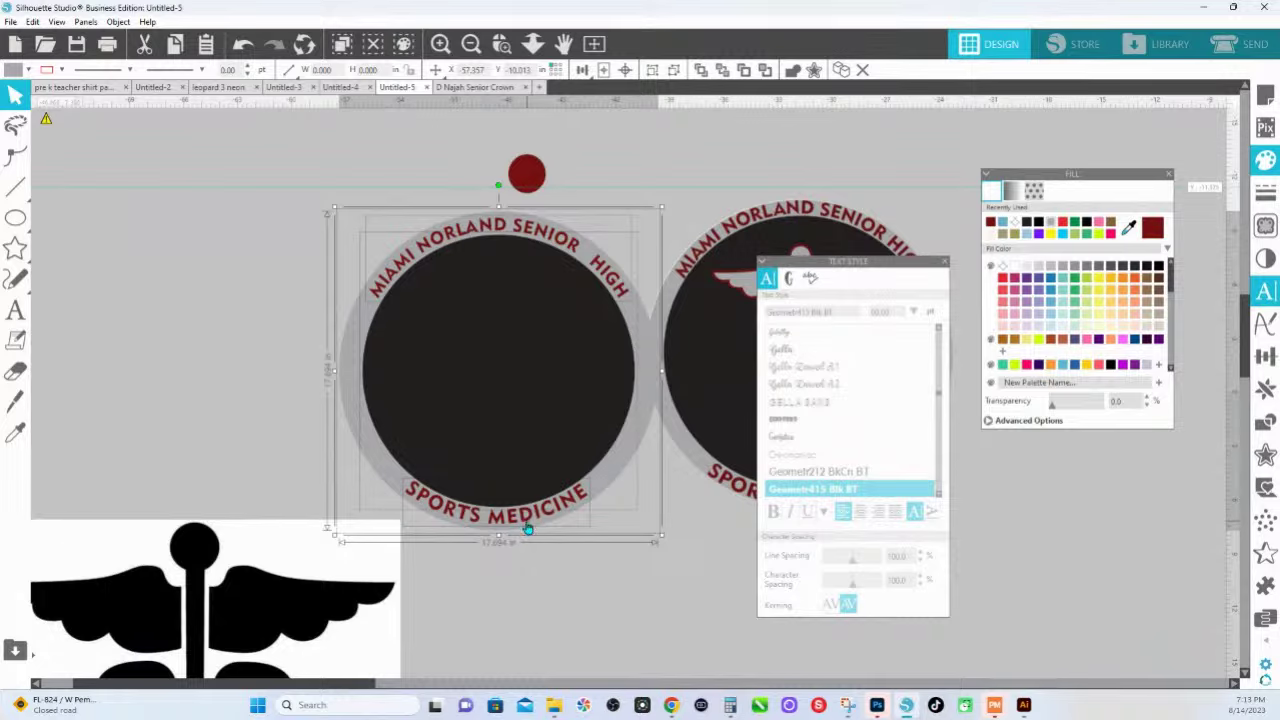
# Give the curved MIAMI NORLAND SENIOR HIGH and SPORTS MEDICINE lettering a colored outline with a 1.25 pt line weight.
pyautogui.click(440, 238)
pyautogui.click(446, 246)
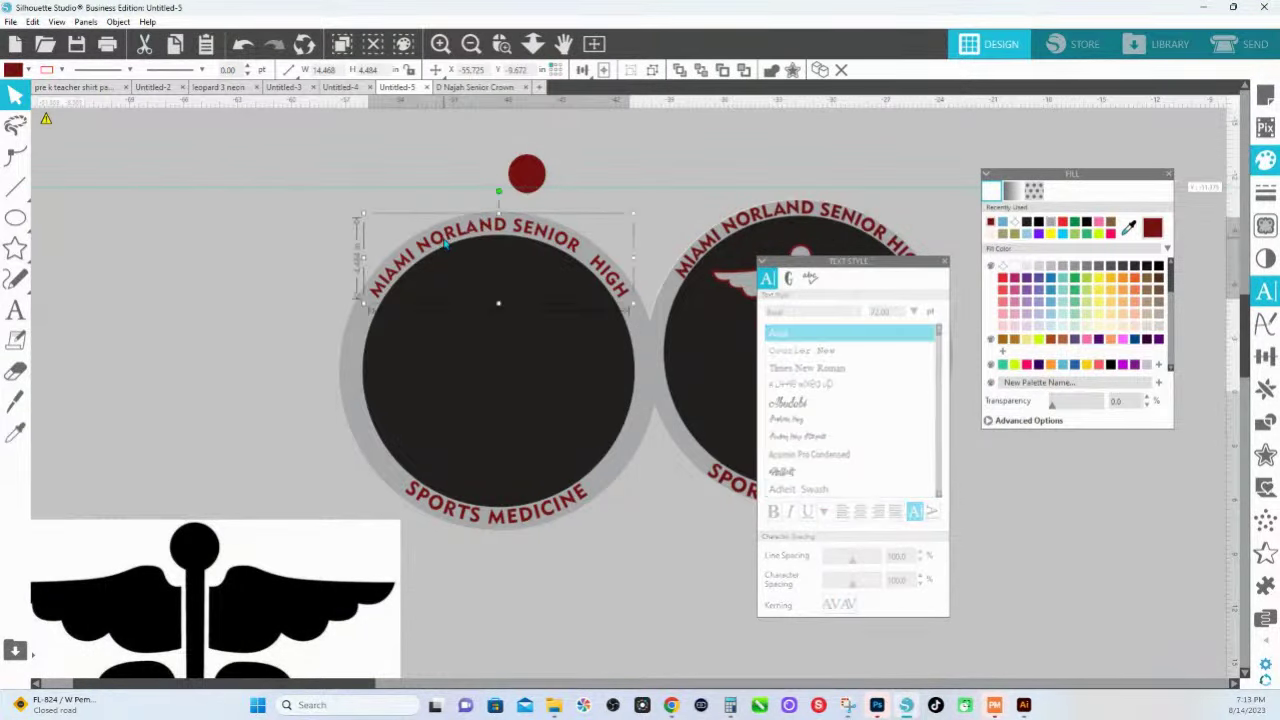
pyautogui.keyDown('shift'); pyautogui.click(476, 518); pyautogui.keyUp('shift')
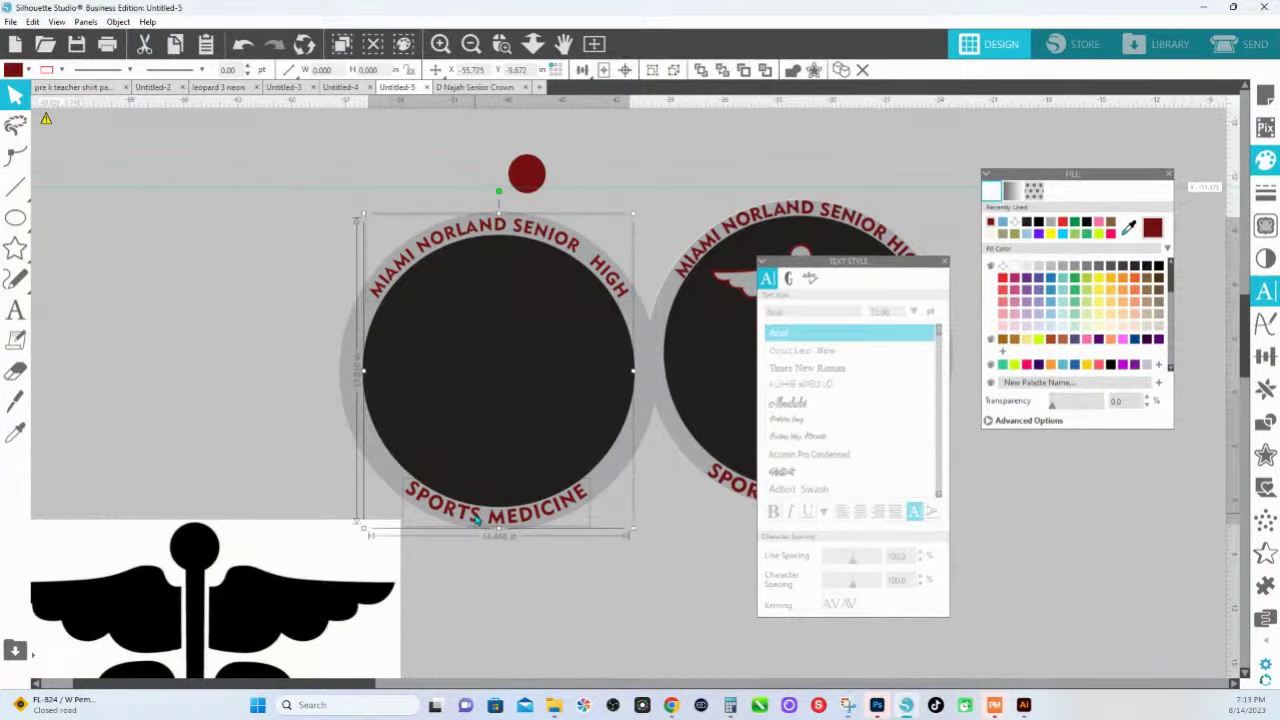
pyautogui.click(61, 70)
pyautogui.click(218, 112)
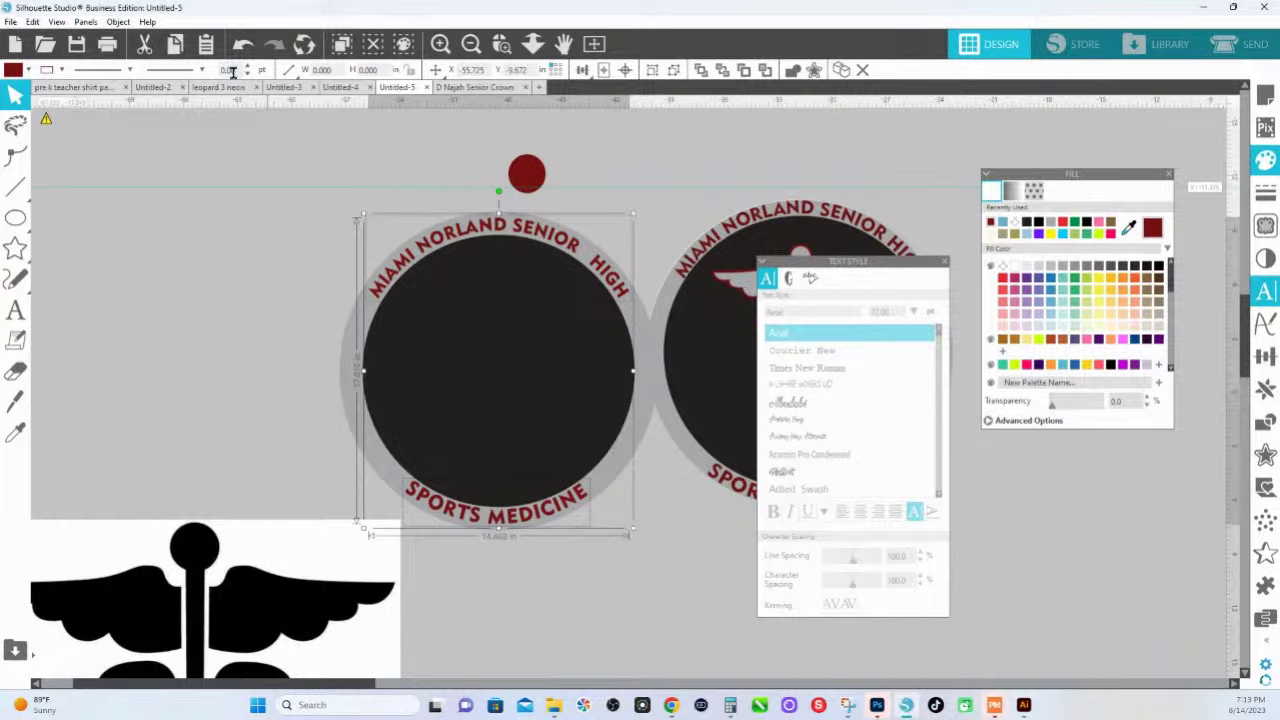
pyautogui.moveTo(237, 72); pyautogui.dragTo(215, 73)
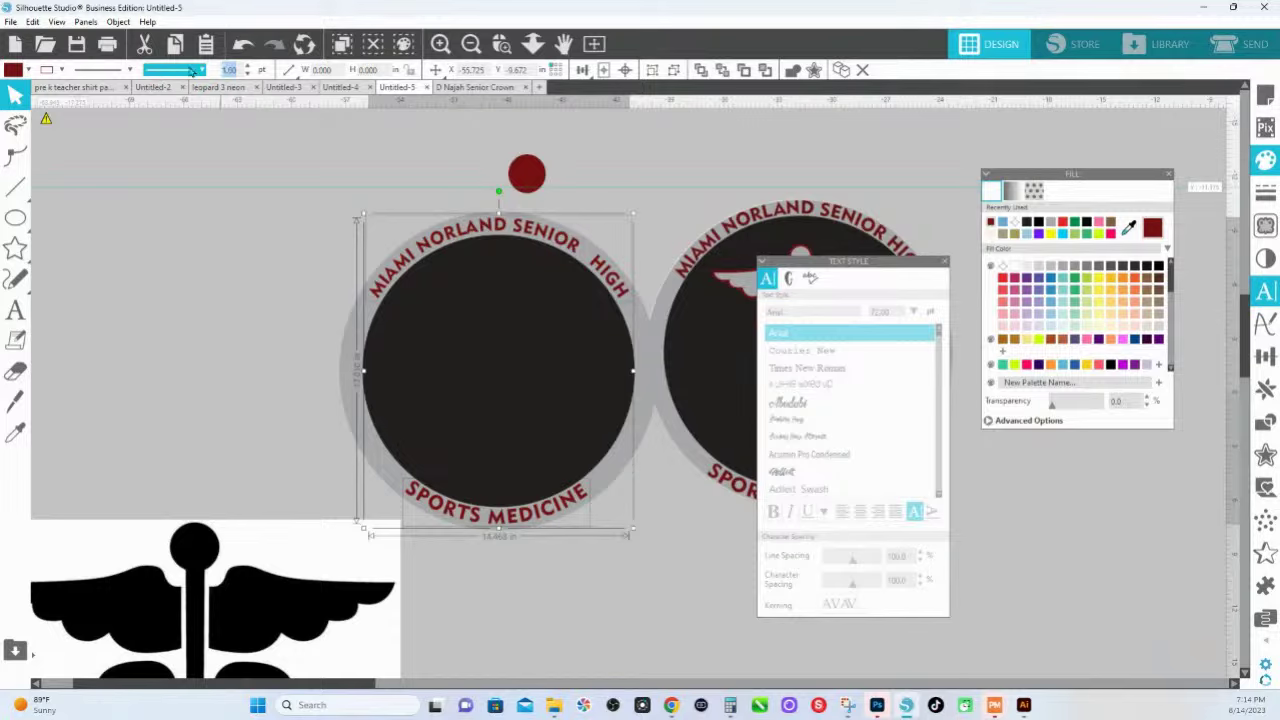
pyautogui.write('1')
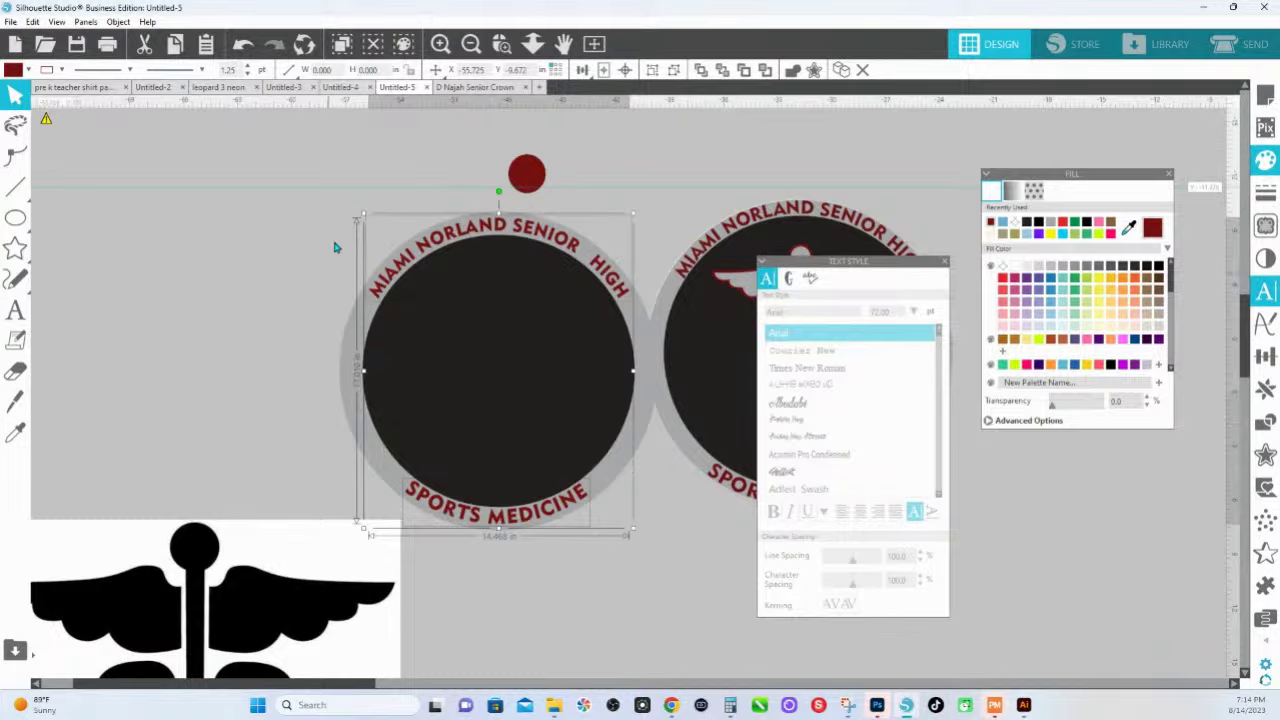
# Detach the outlines from both curved texts on the ring.
pyautogui.click(1265, 423)
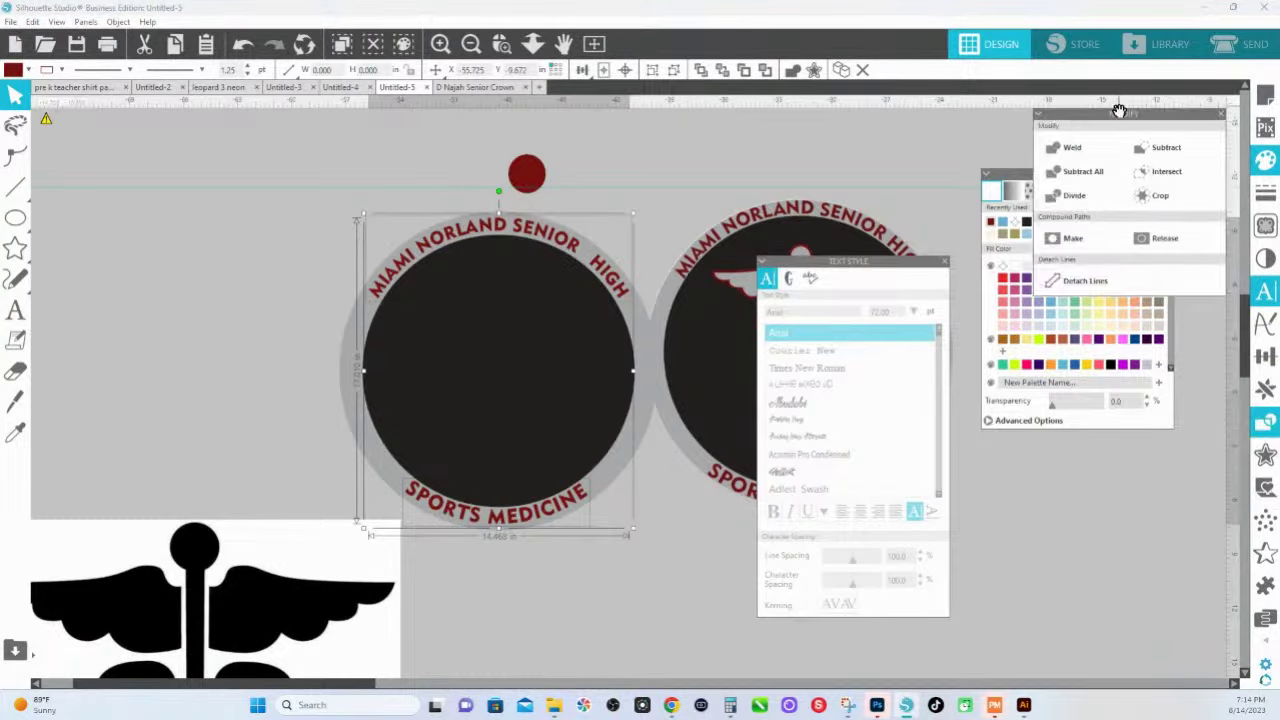
pyautogui.moveTo(1121, 113); pyautogui.dragTo(621, 146)
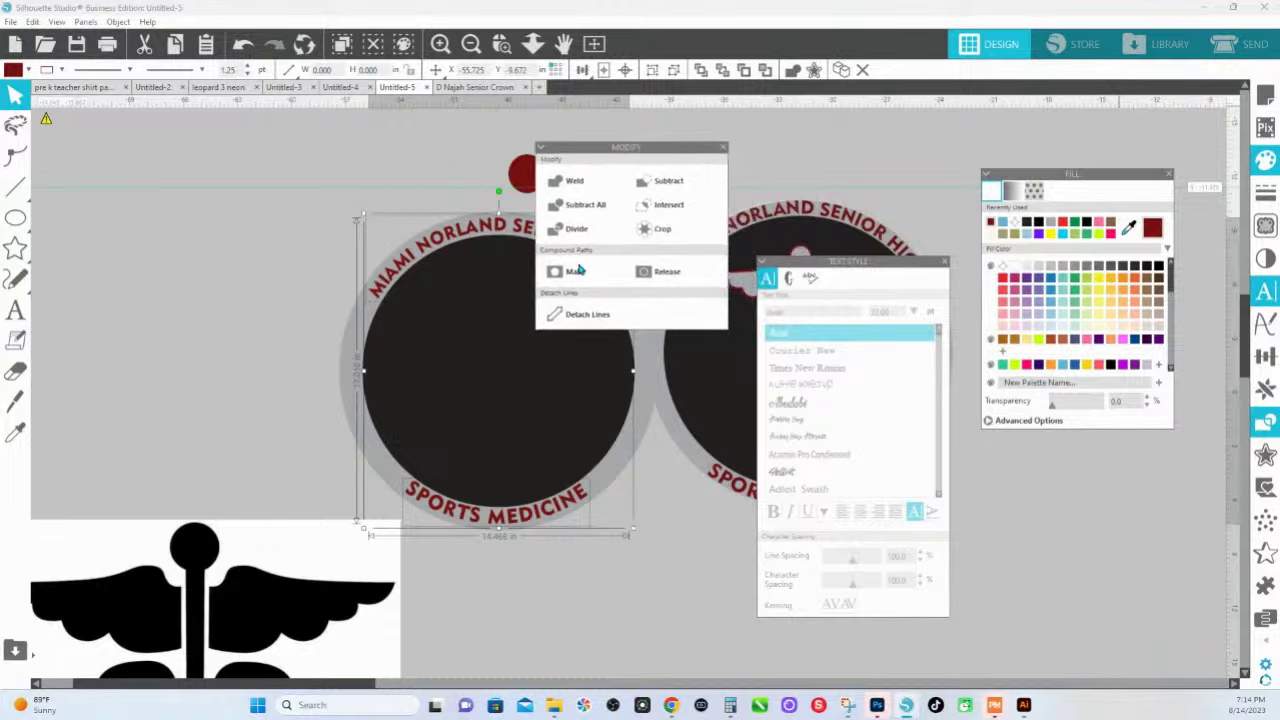
pyautogui.click(586, 316)
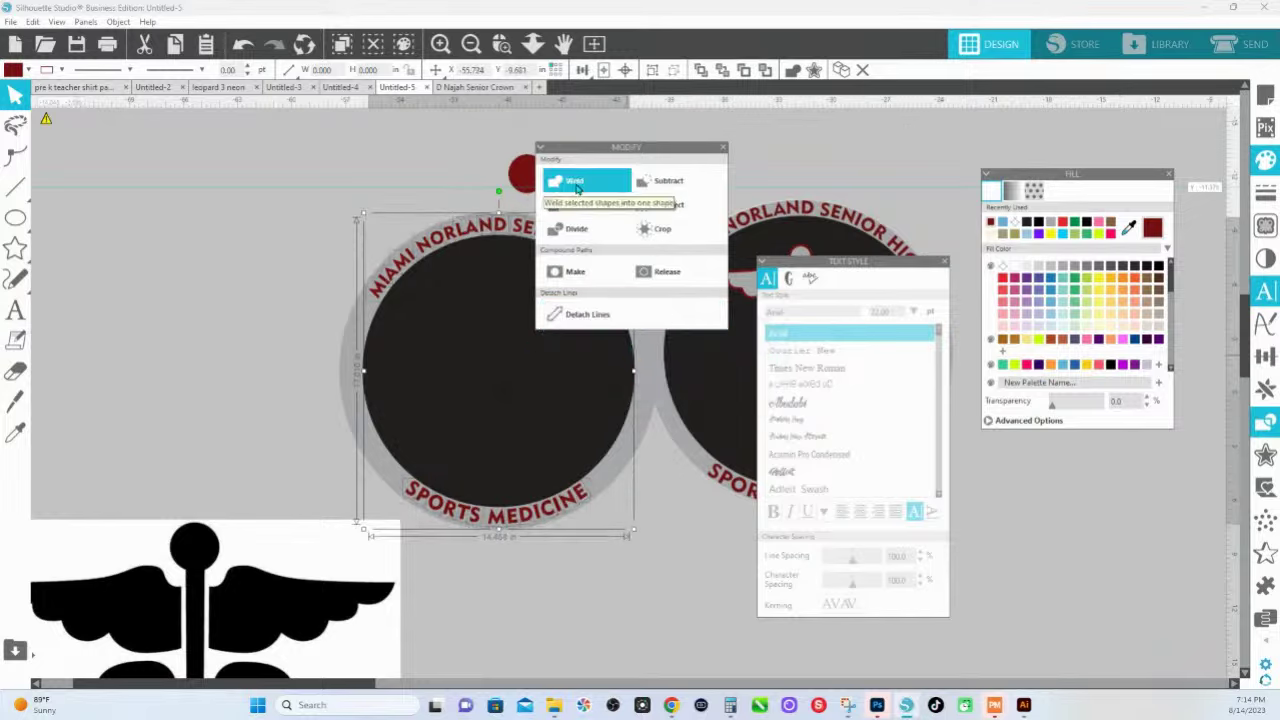
# Try moving the curved MIAMI NORLAND SENIOR HIGH lettering aside, undo the move and clear the Modify options away from the emblem.
pyautogui.click(307, 294)
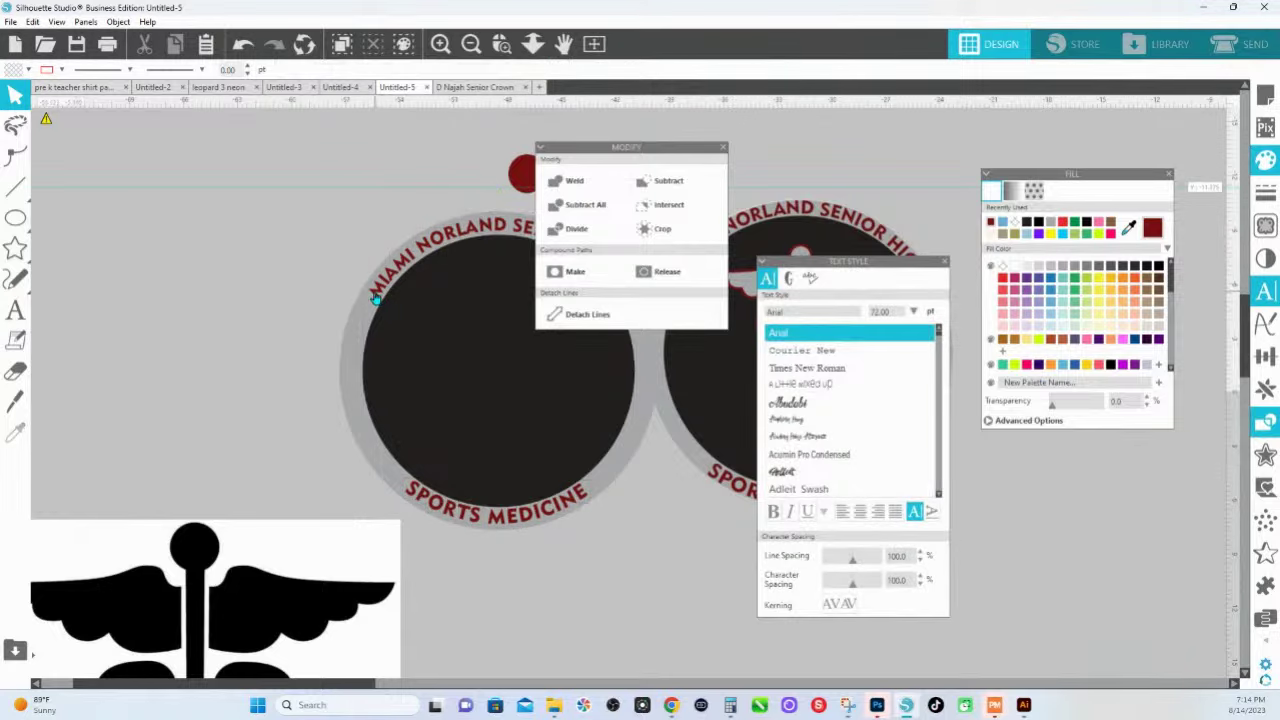
pyautogui.moveTo(381, 302); pyautogui.dragTo(343, 295)
pyautogui.hotkey('ctrl', 'z')
pyautogui.moveTo(612, 148); pyautogui.dragTo(898, 146)
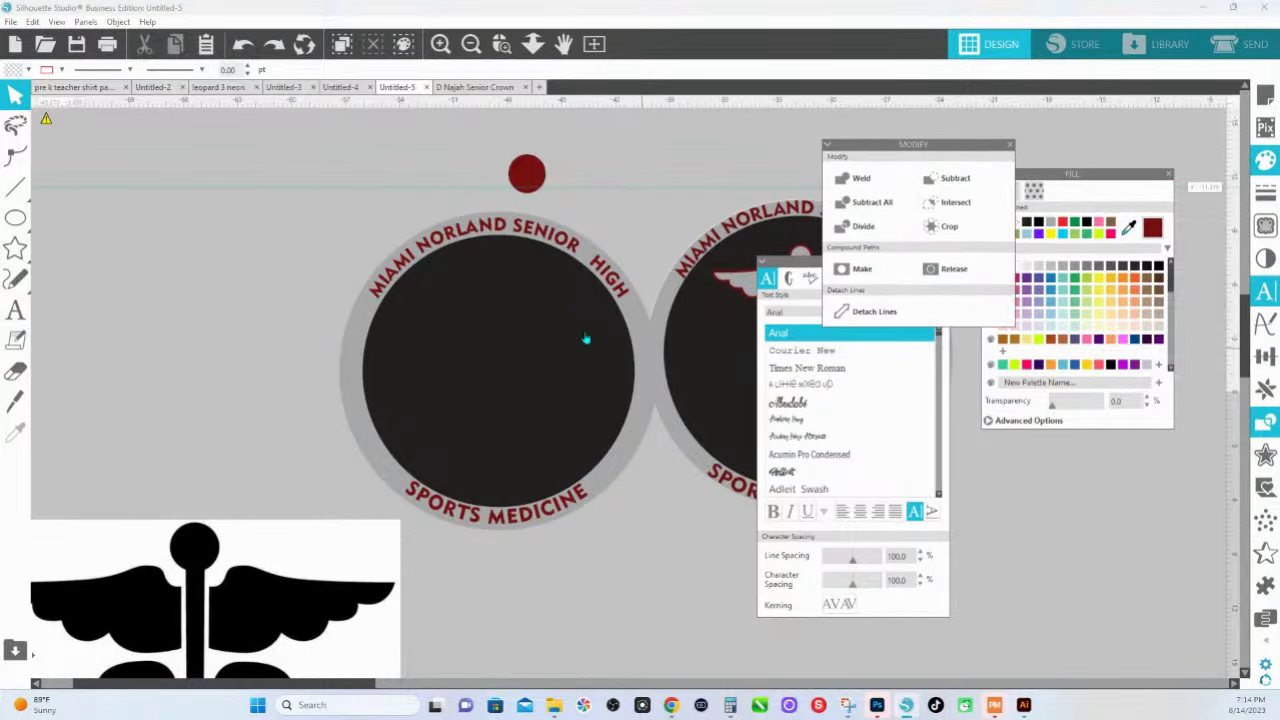
# Try deleting the space before HIGH in the flat MIAMI NORLAND SENIOR HIGH text above the spare circles.
pyautogui.moveTo(612, 204); pyautogui.dragTo(508, 200)
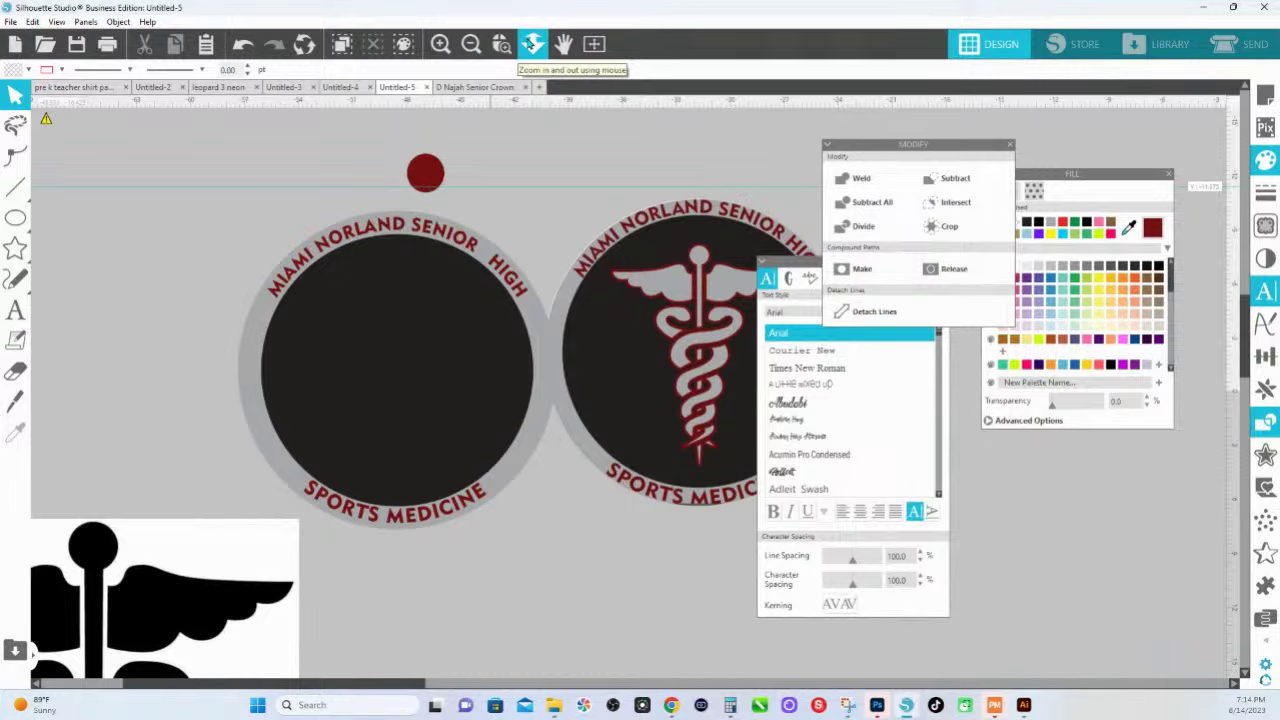
pyautogui.click(532, 43)
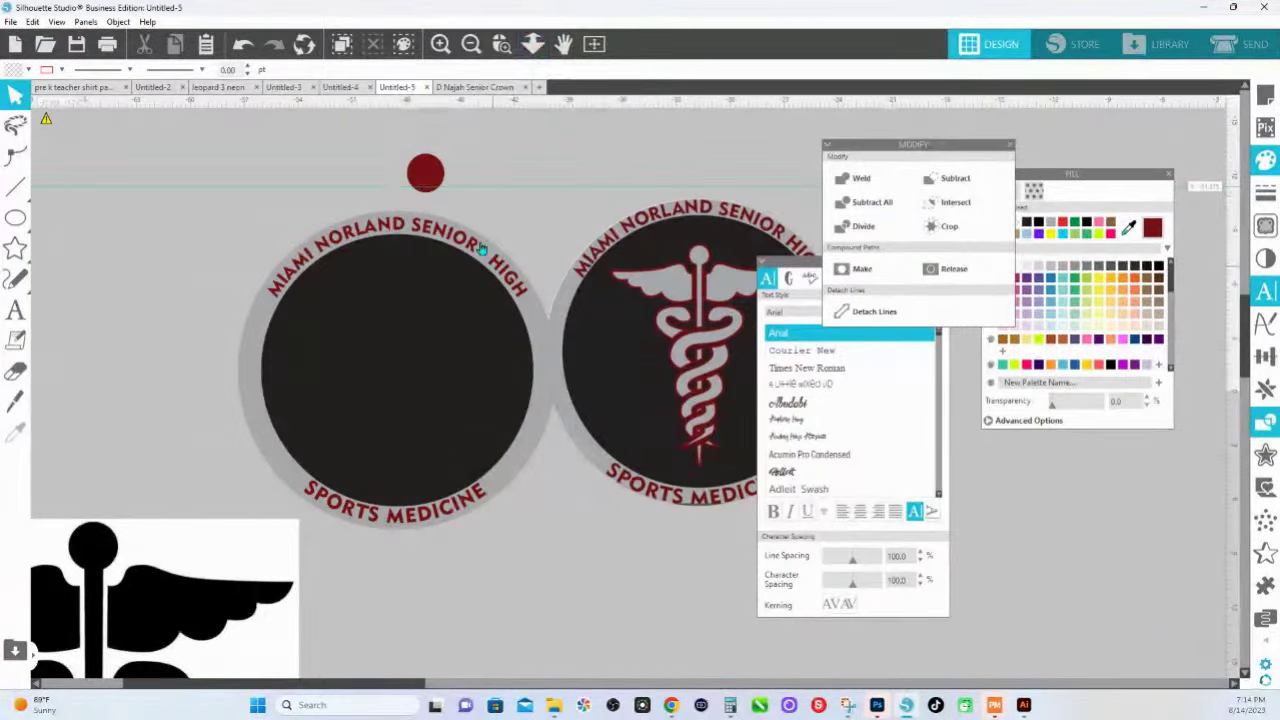
pyautogui.moveTo(531, 298); pyautogui.dragTo(689, 186)
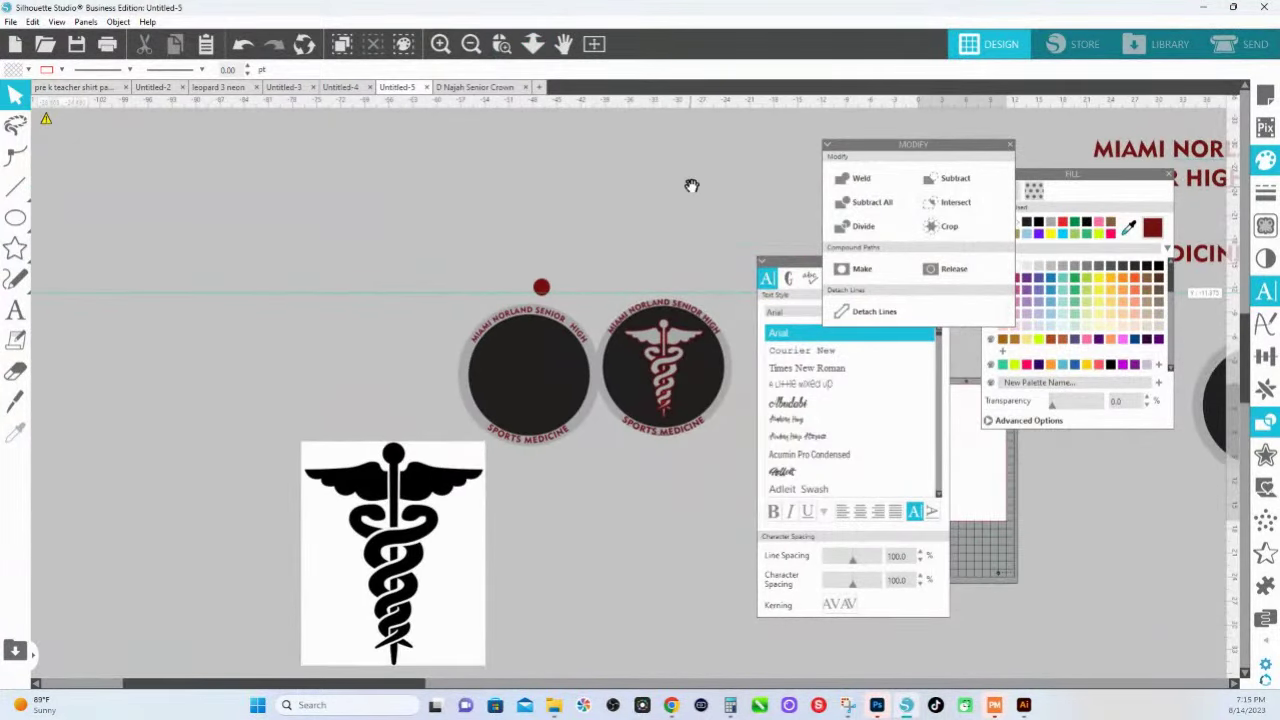
pyautogui.hscroll(5, 286, 183)
pyautogui.hscroll(4, 486, 174)
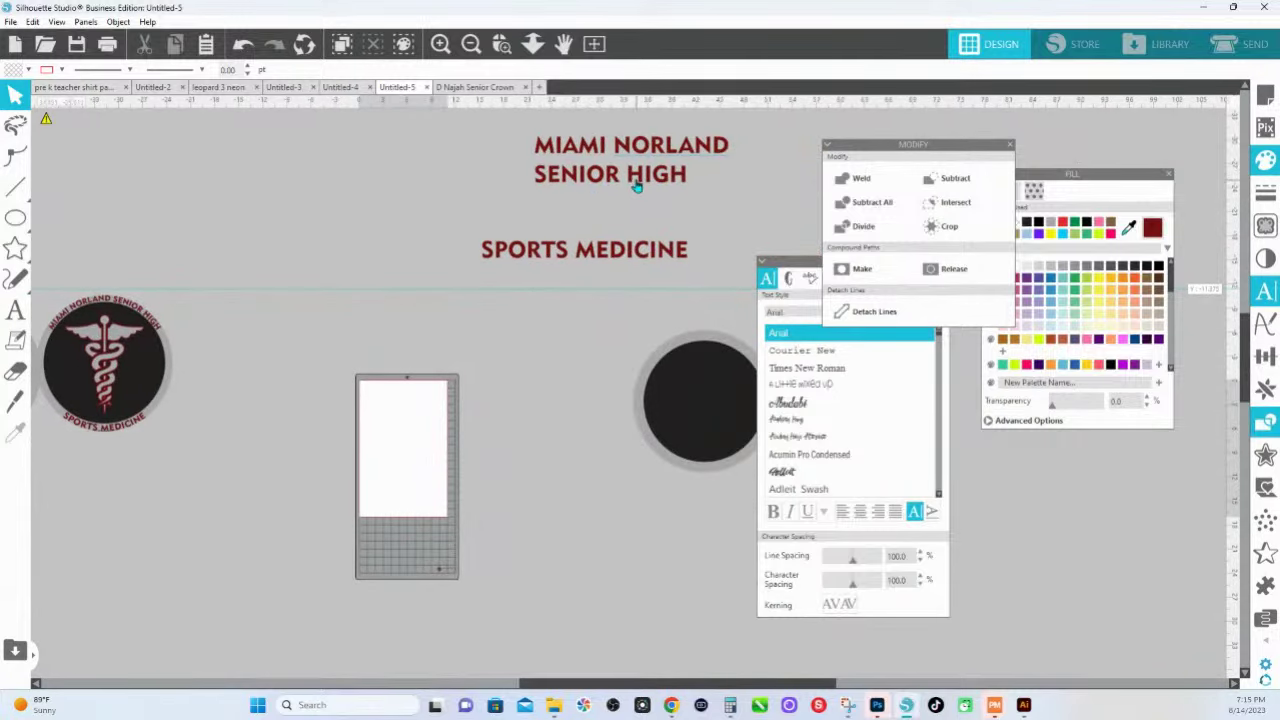
pyautogui.doubleClick(632, 175)
pyautogui.press('BackSpace')
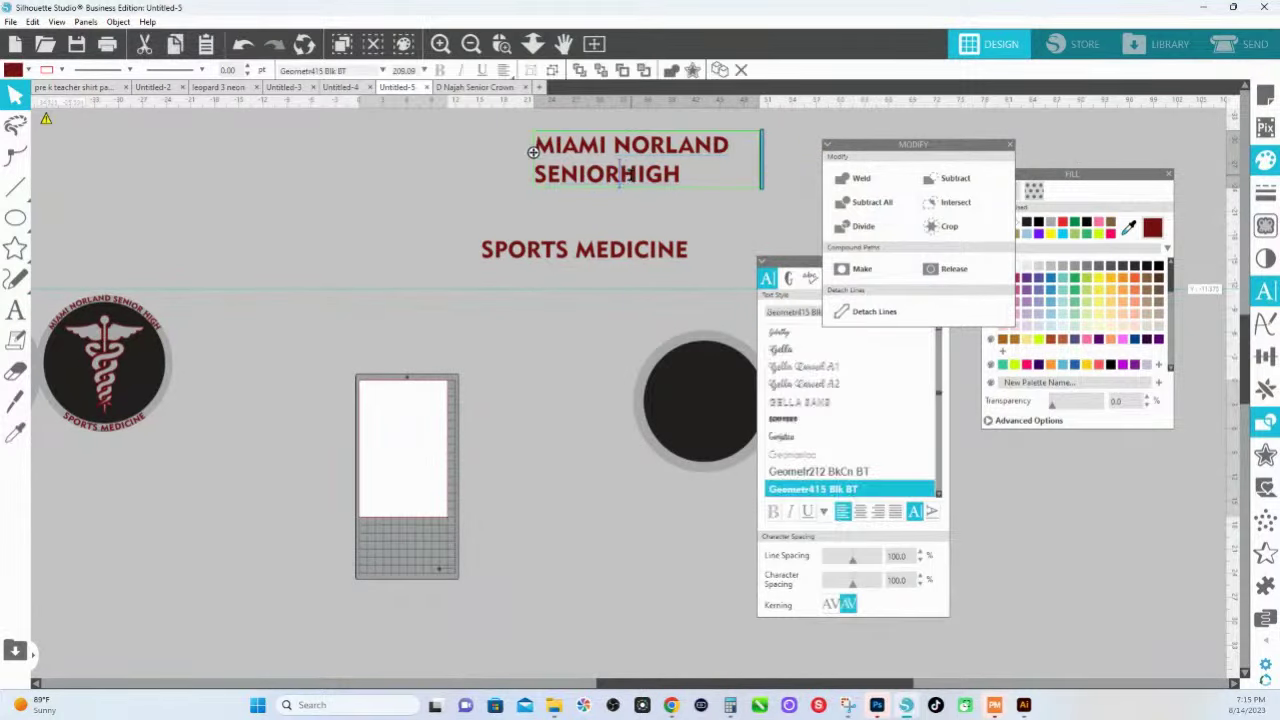
pyautogui.click(595, 343)
# Examine the gap between SENIOR and HIGH in the emblem's curved lettering up close.
pyautogui.hscroll(3, 454, 311)
pyautogui.hscroll(-7, 686, 317)
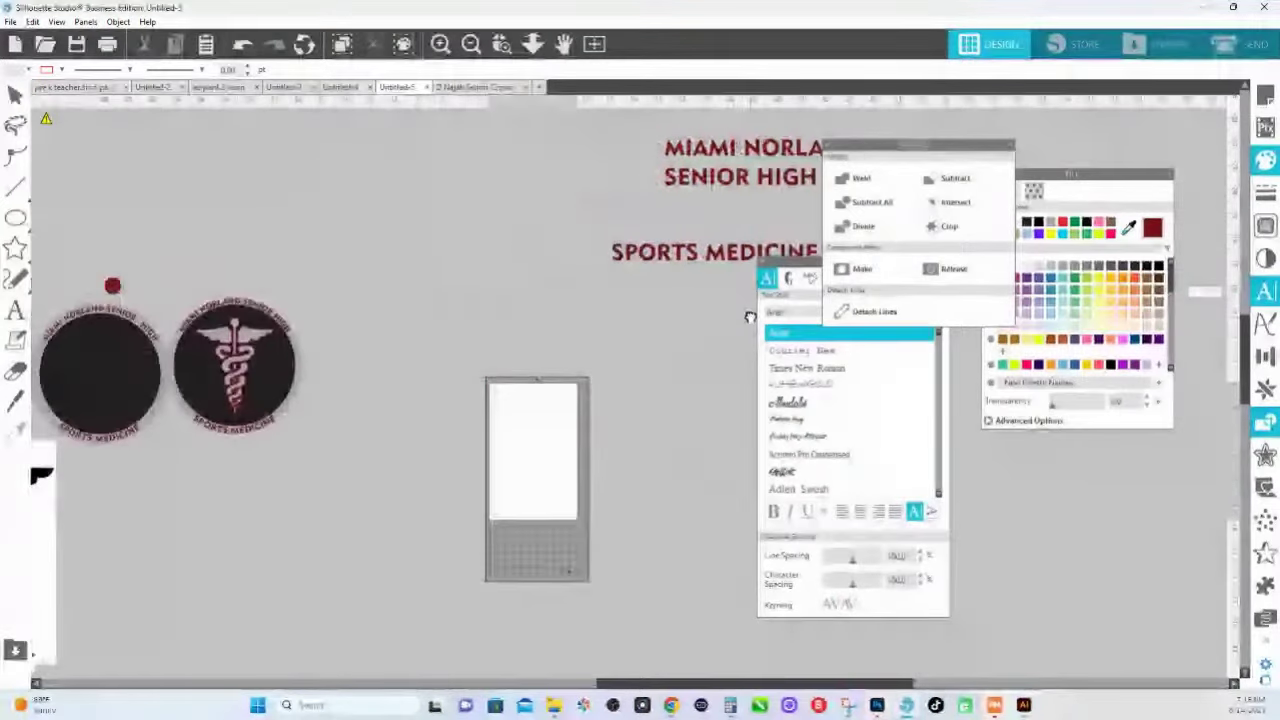
pyautogui.hscroll(-5, 537, 349)
pyautogui.hscroll(1, 531, 349)
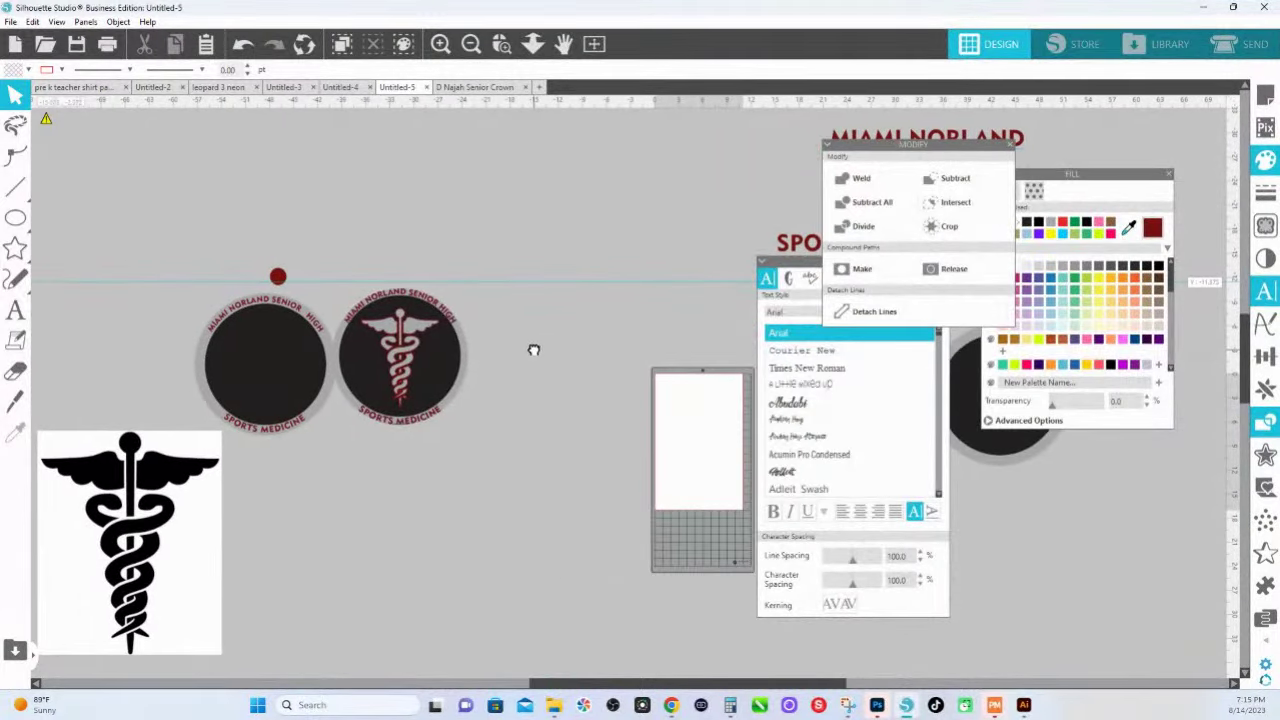
pyautogui.click(503, 45)
pyautogui.moveTo(224, 296); pyautogui.dragTo(455, 378)
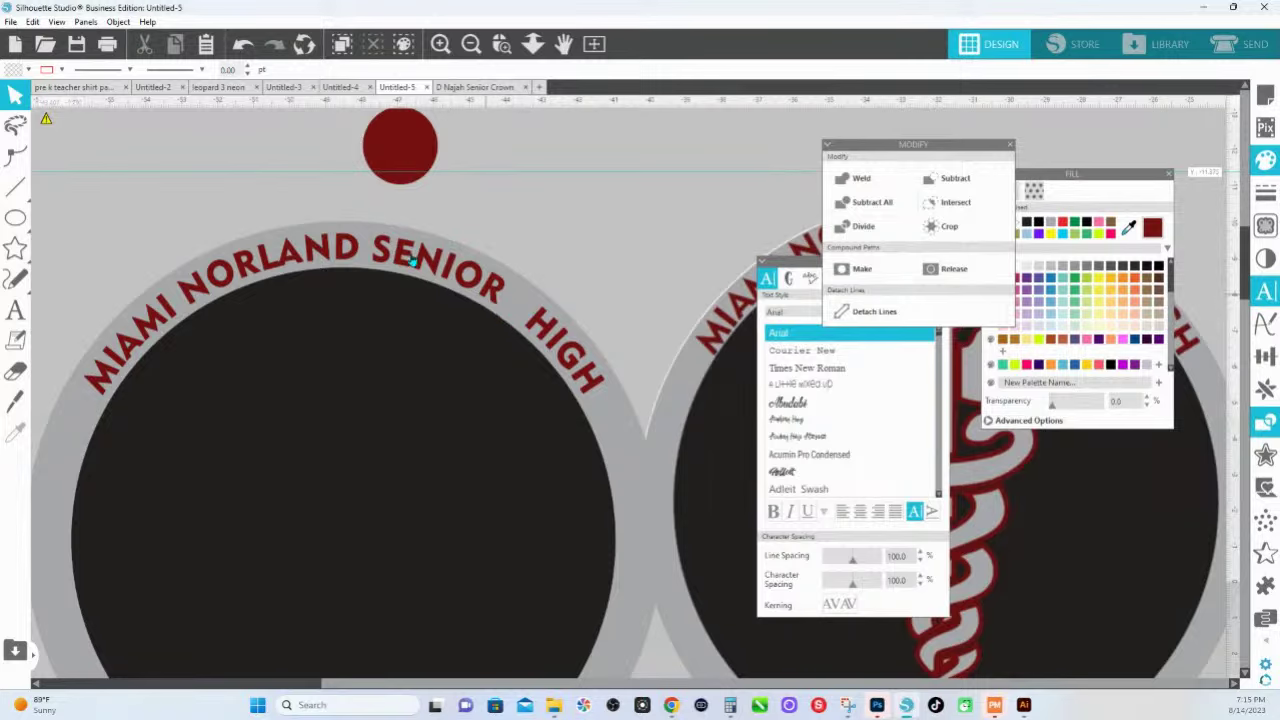
# Move the black caduceus image to an empty area left of the rebuilt emblem.
pyautogui.click(532, 43)
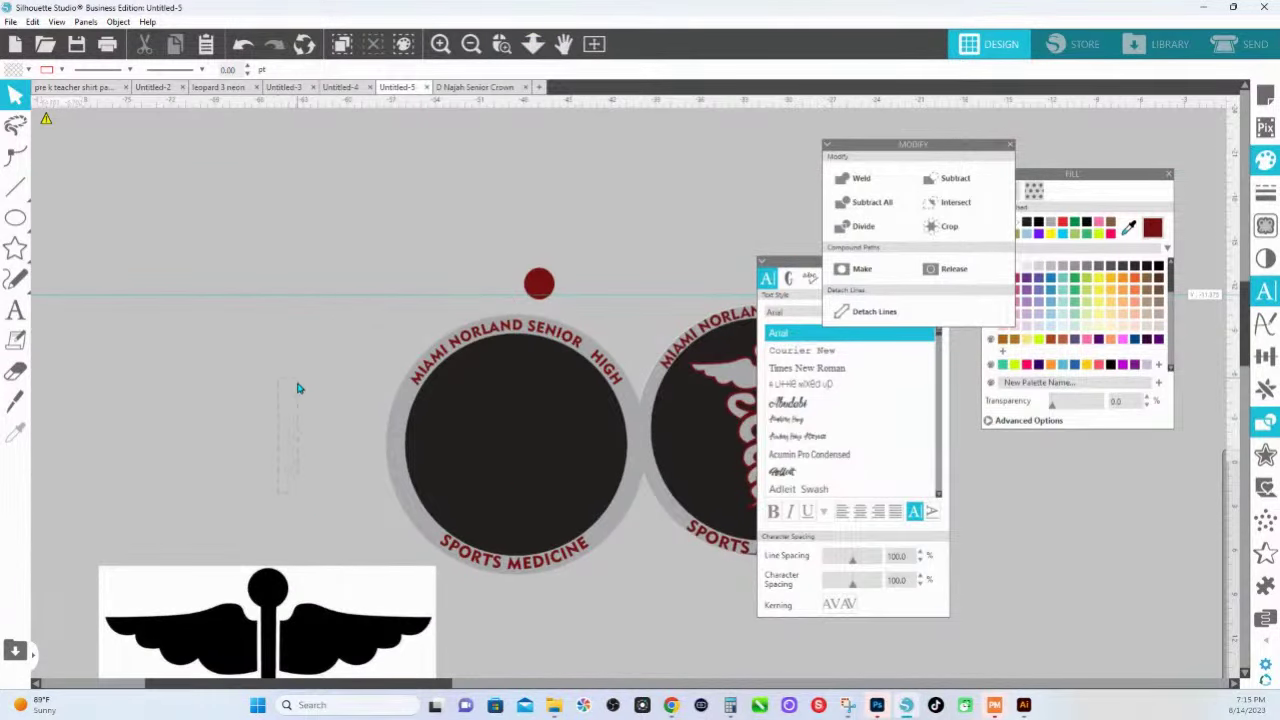
pyautogui.moveTo(281, 636); pyautogui.dragTo(321, 244)
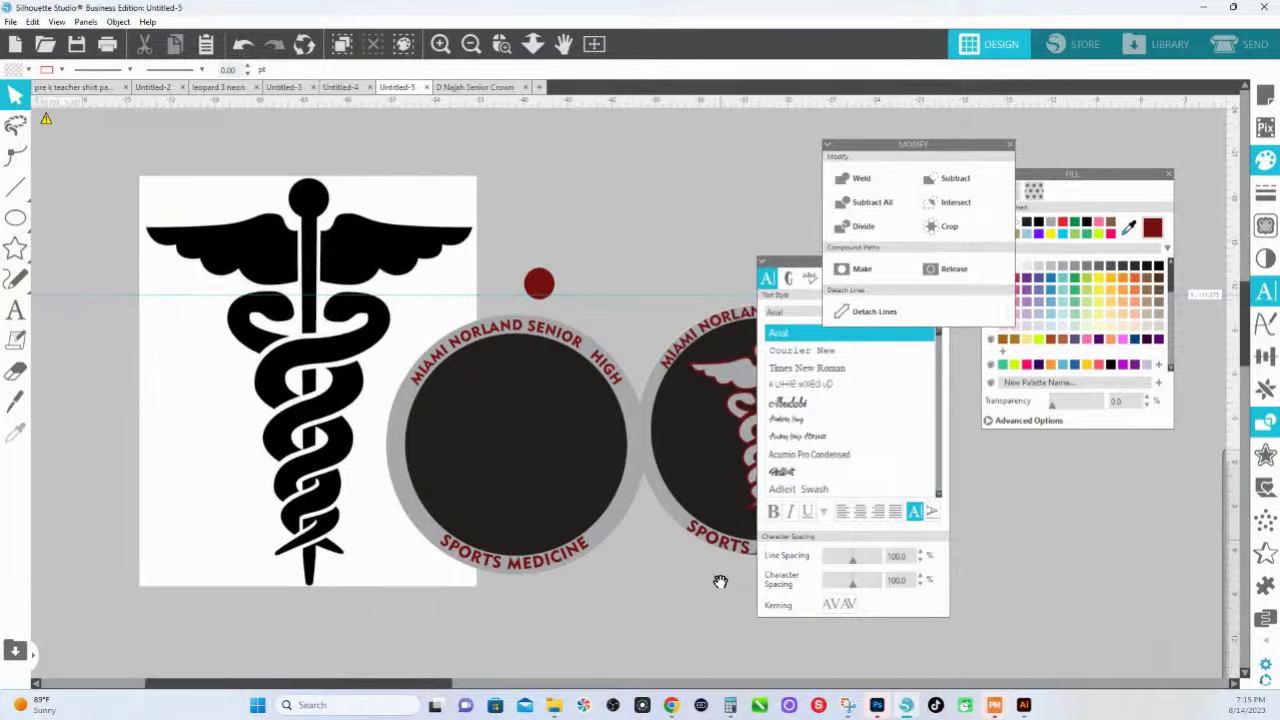
pyautogui.moveTo(645, 590); pyautogui.dragTo(550, 400)
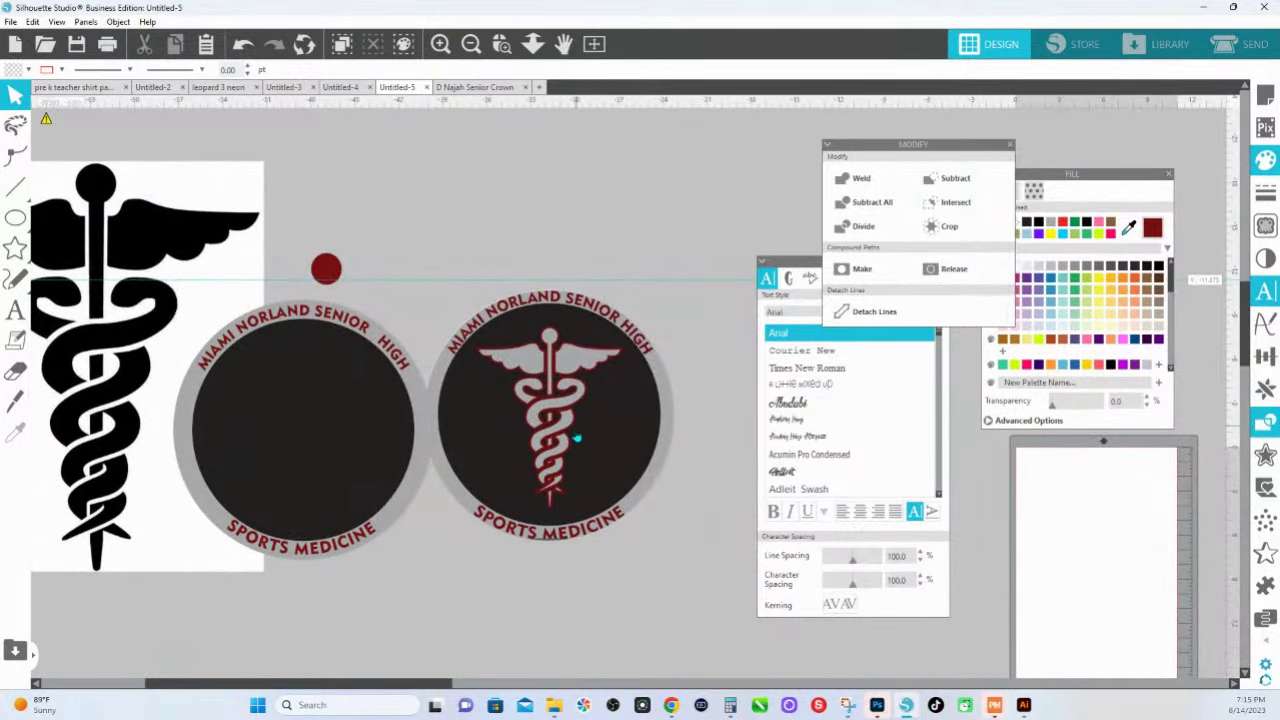
pyautogui.moveTo(491, 567); pyautogui.dragTo(1065, 515)
pyautogui.moveTo(600, 130); pyautogui.dragTo(485, 259)
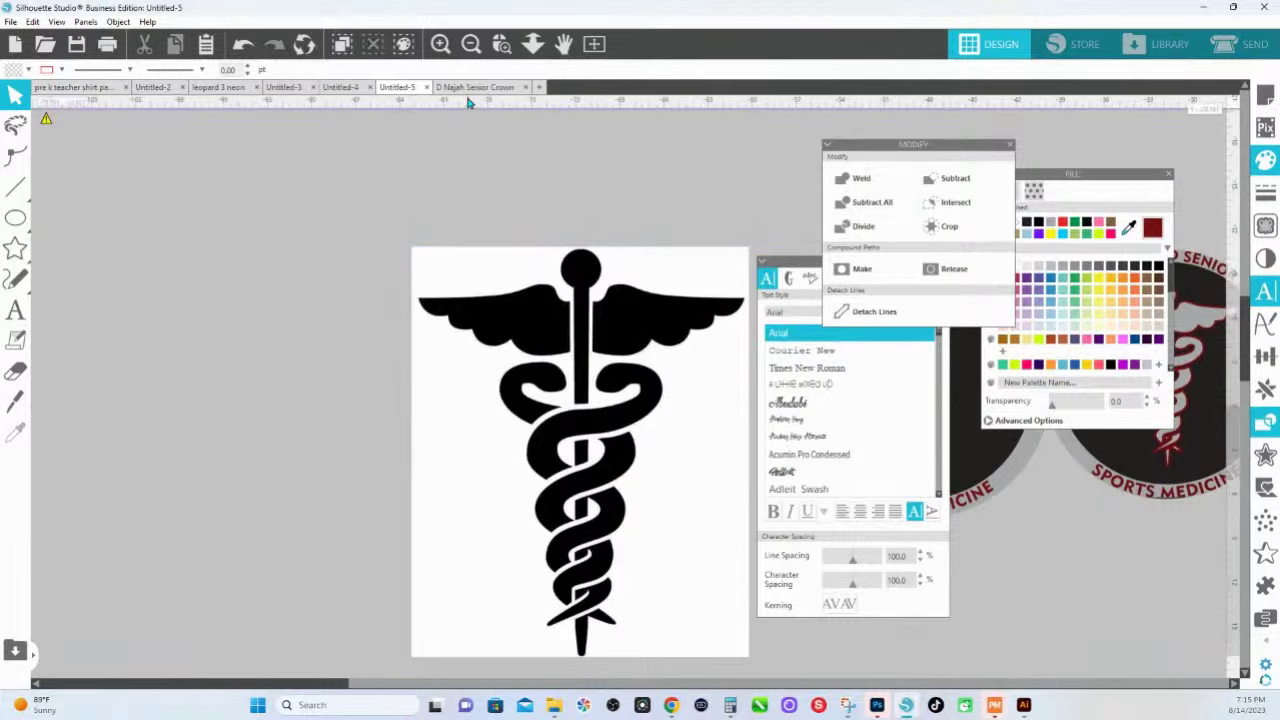
pyautogui.click(588, 325)
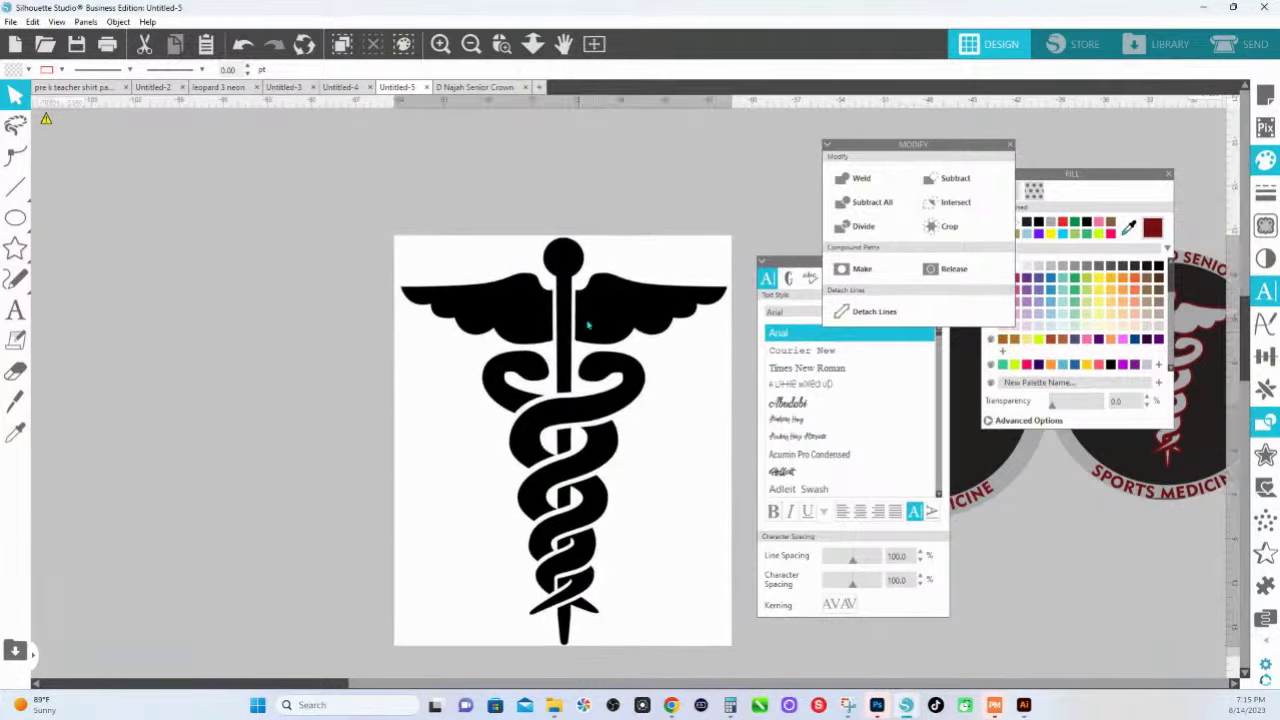
# Select a trace area around the black caduceus image.
pyautogui.click(1265, 258)
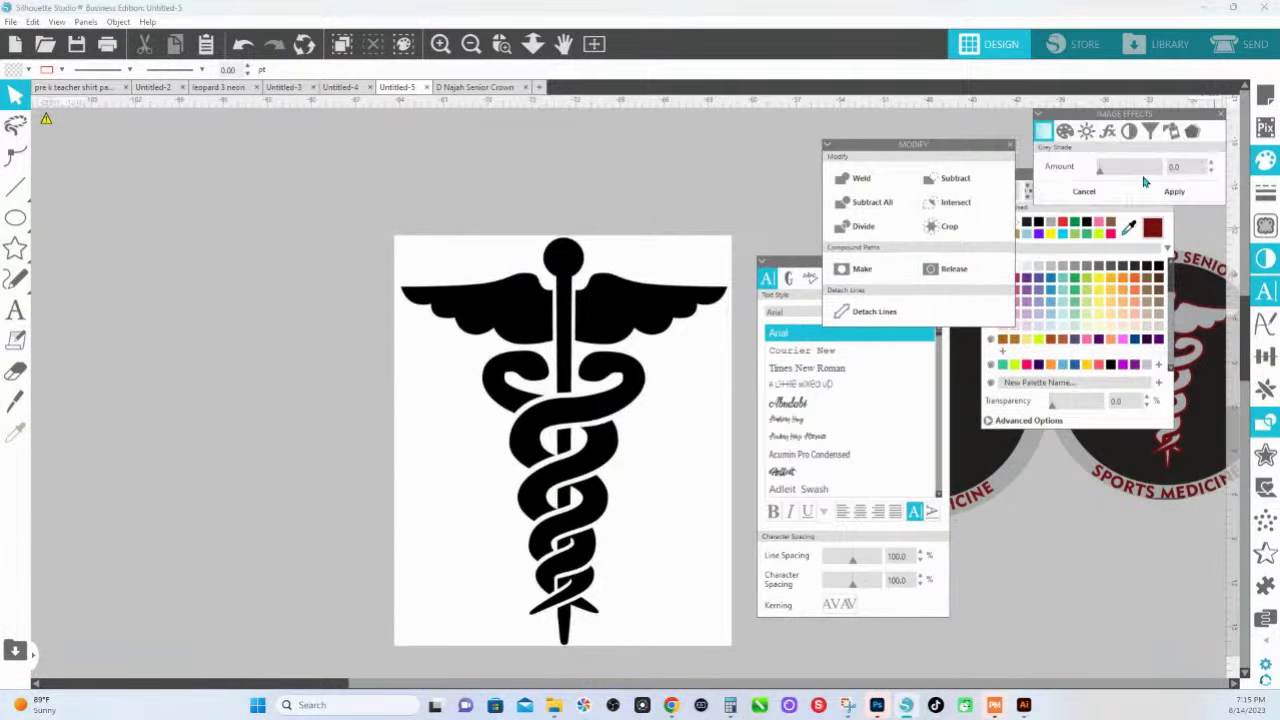
pyautogui.click(1266, 228)
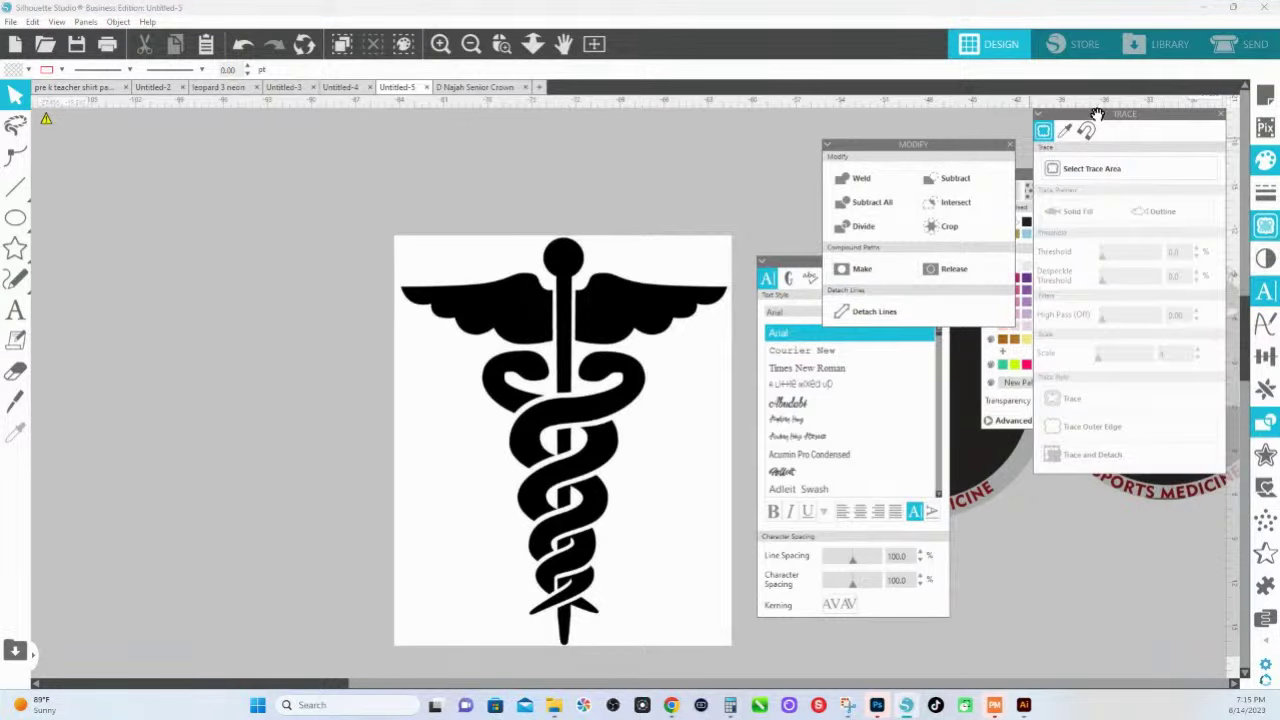
pyautogui.moveTo(1098, 114); pyautogui.dragTo(689, 186)
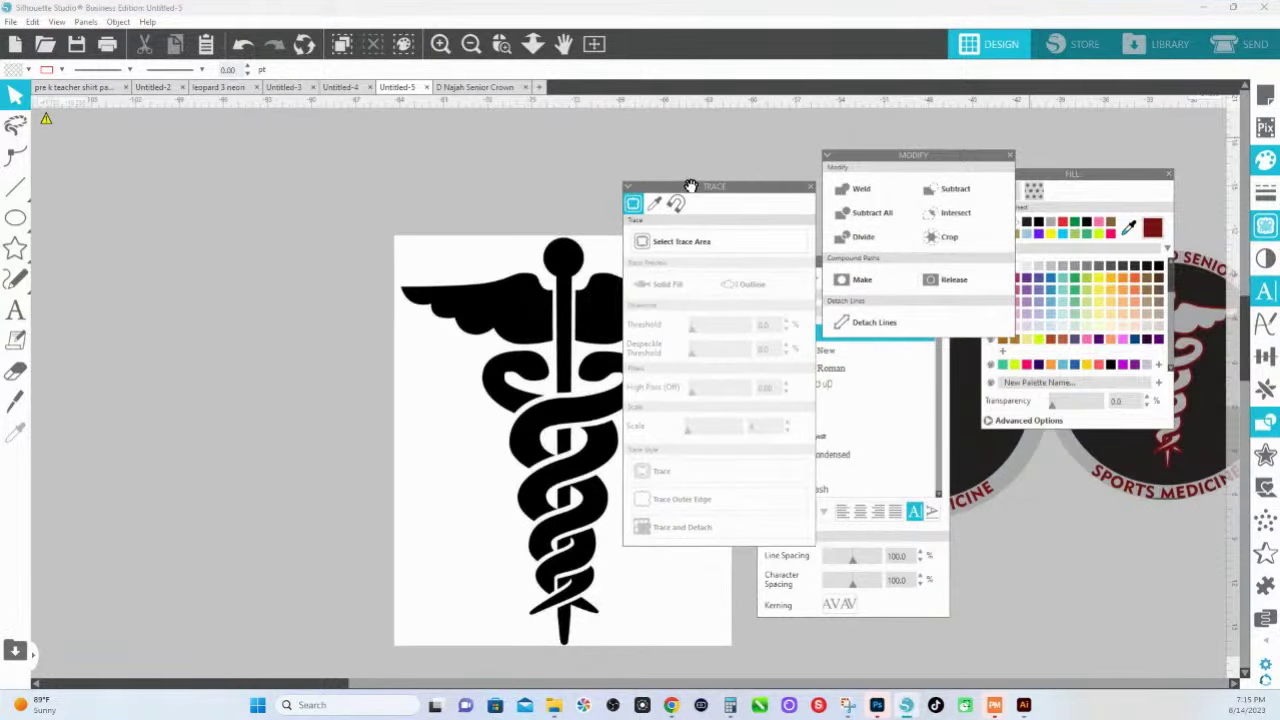
pyautogui.click(680, 250)
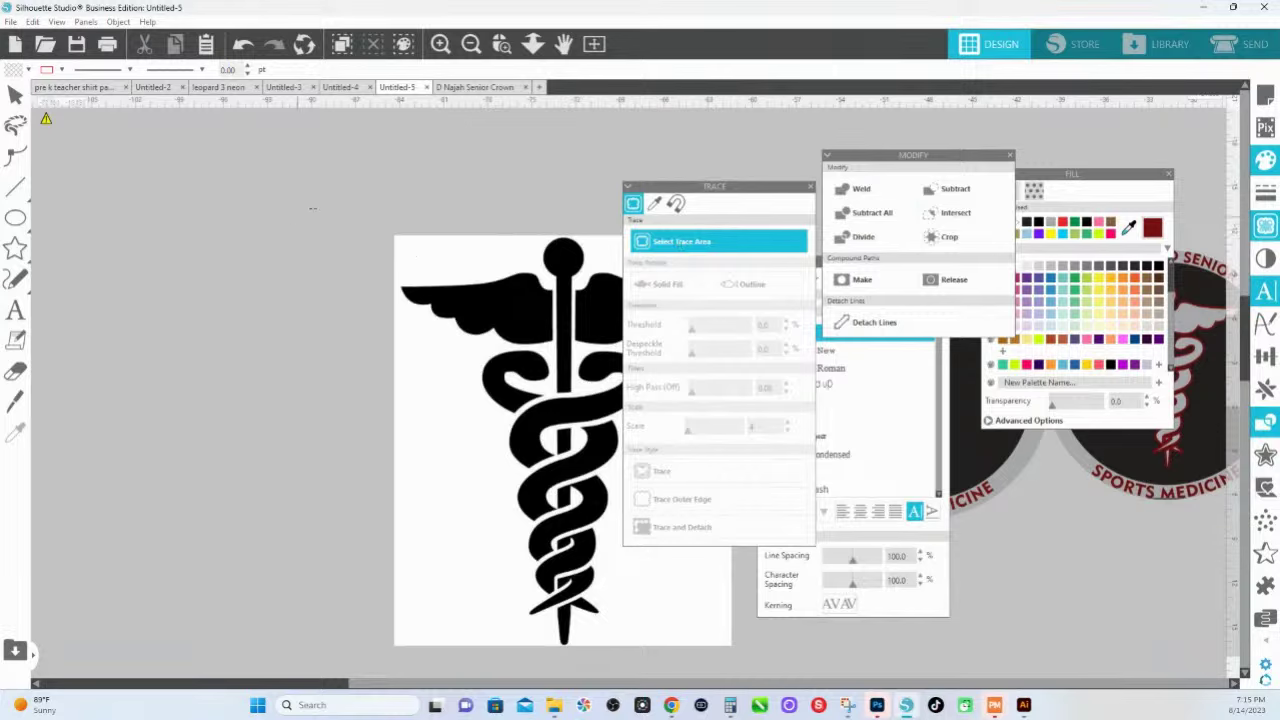
pyautogui.moveTo(304, 212); pyautogui.dragTo(616, 484)
pyautogui.moveTo(626, 554)
pyautogui.mouseDown()
pyautogui.moveTo(688, 634)
pyautogui.moveTo(724, 652)
pyautogui.moveTo(730, 640)
pyautogui.mouseUp()
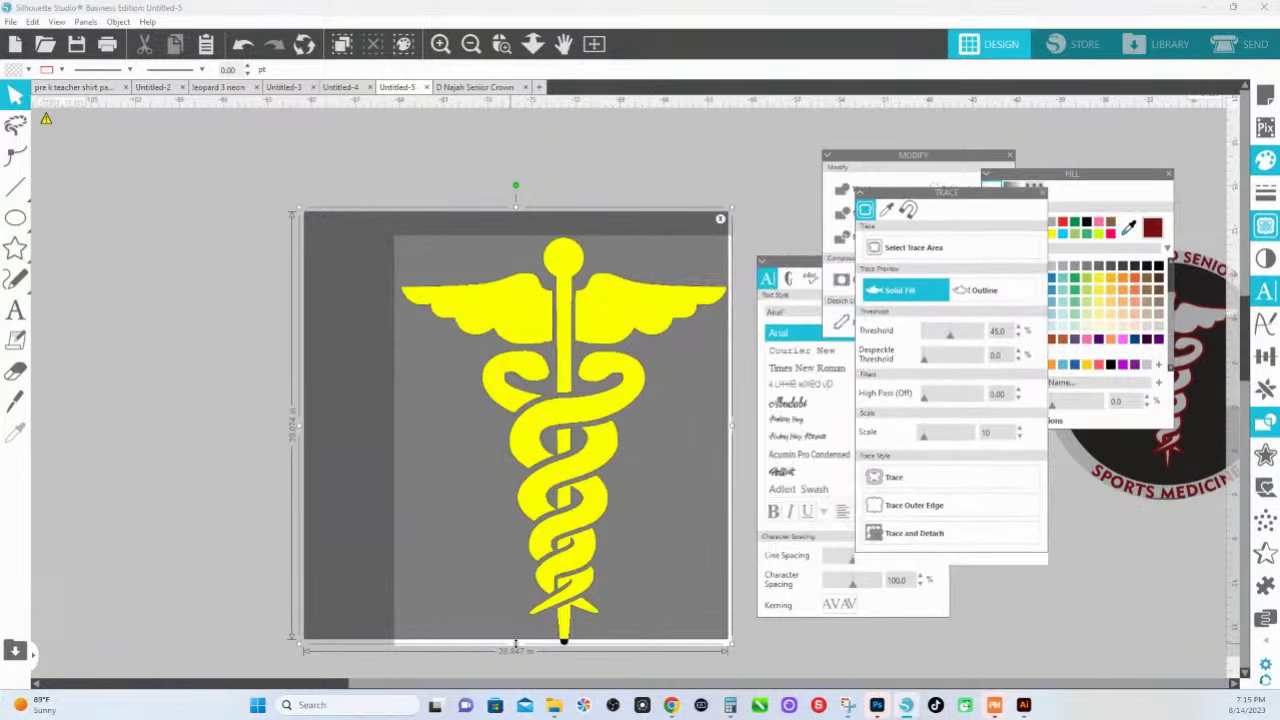
# Trace the whole caduceus including its lower tip and move the black source image away from the traced outline.
pyautogui.click(515, 645)
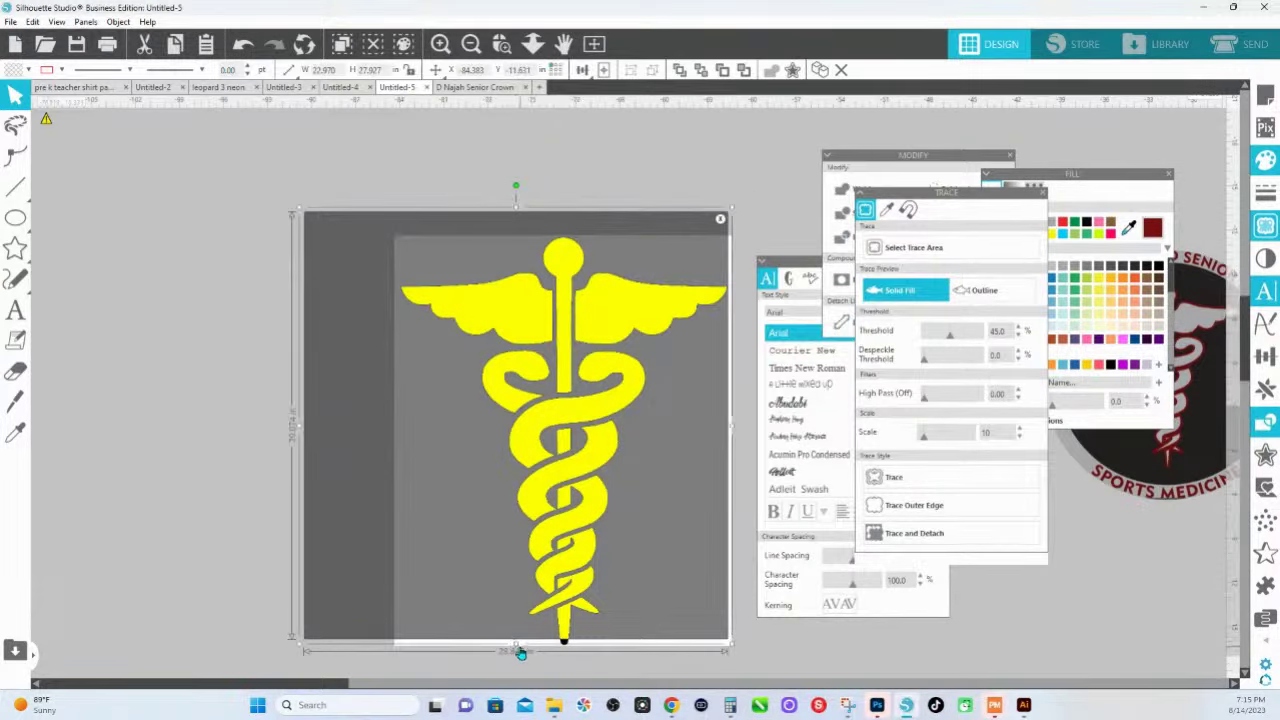
pyautogui.click(520, 652)
pyautogui.moveTo(517, 655); pyautogui.dragTo(518, 663)
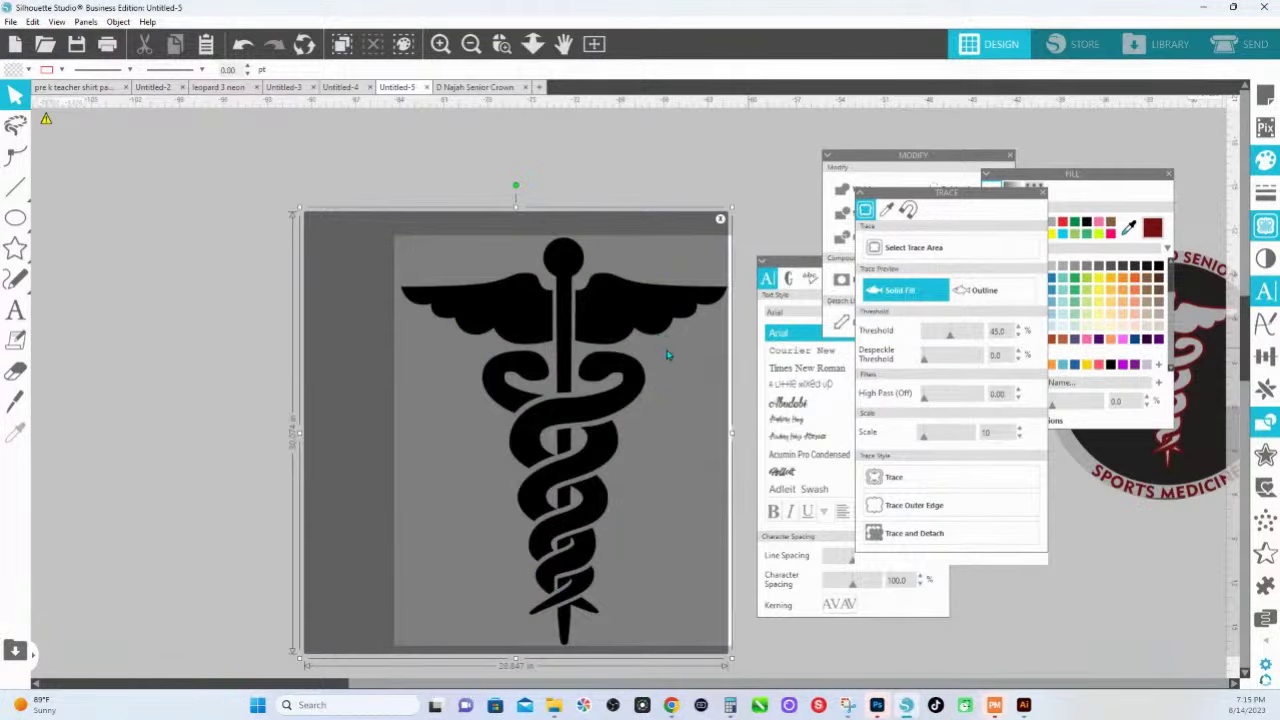
pyautogui.hotkey('ctrl', 'z')
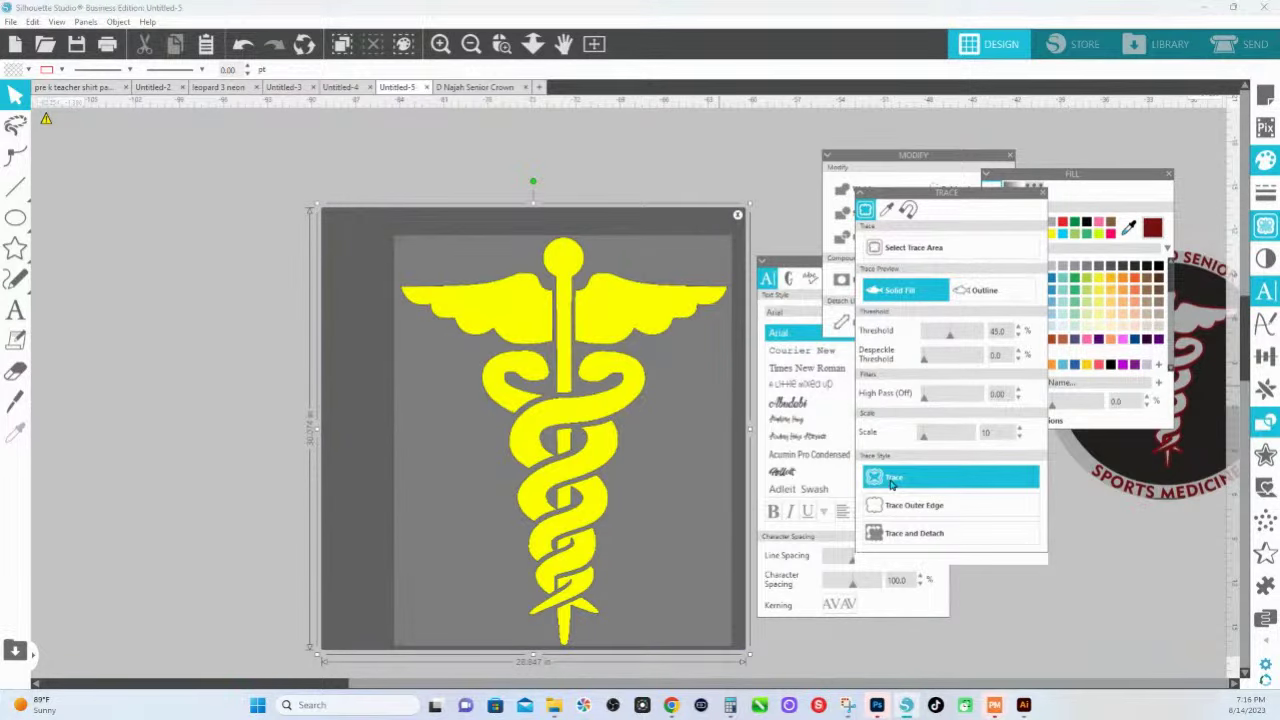
pyautogui.click(891, 480)
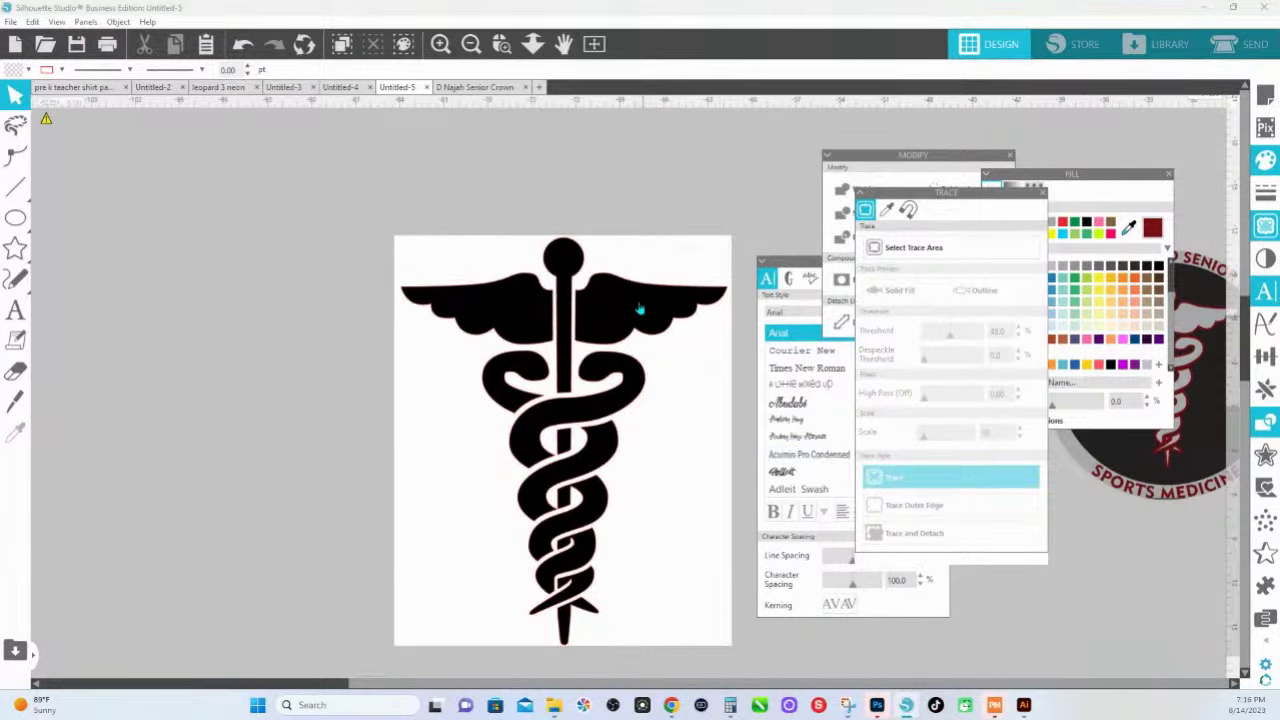
pyautogui.moveTo(643, 309)
pyautogui.mouseDown()
pyautogui.moveTo(422, 260)
pyautogui.moveTo(9, 293)
pyautogui.mouseUp()
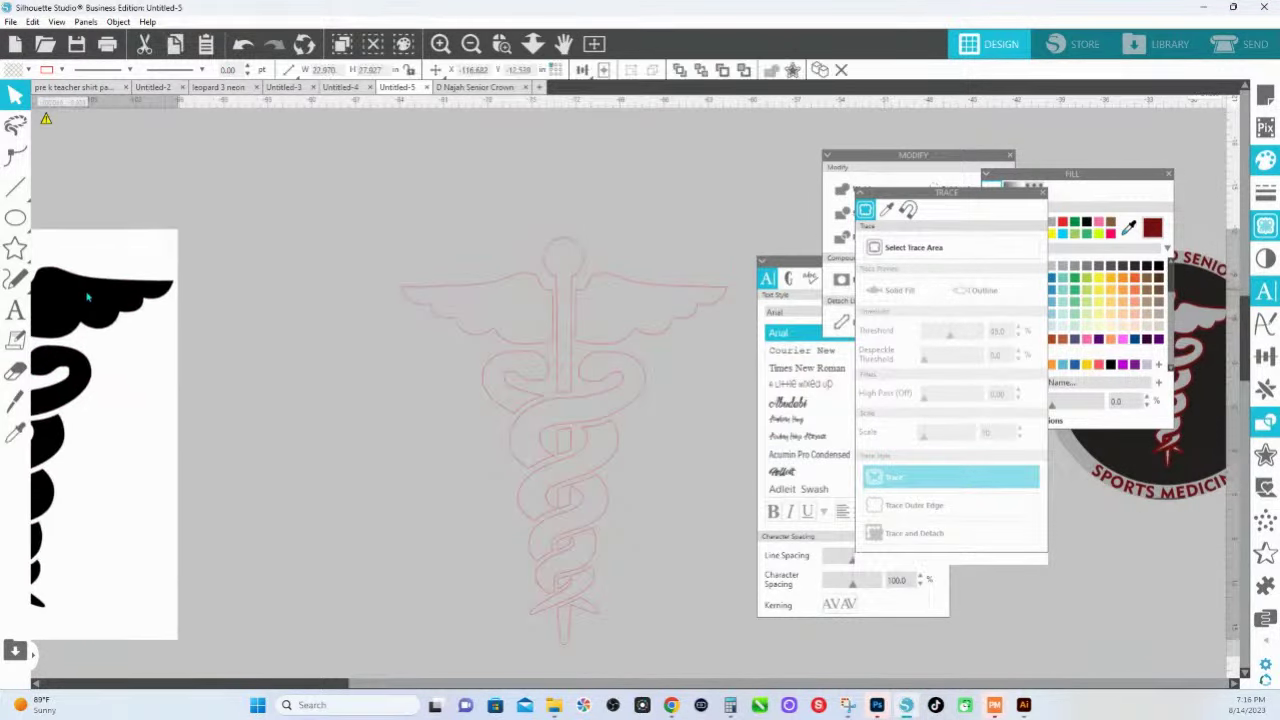
# Offset the traced caduceus outline outward by about 0.34 in with sharp corners.
pyautogui.click(494, 286)
pyautogui.click(1266, 456)
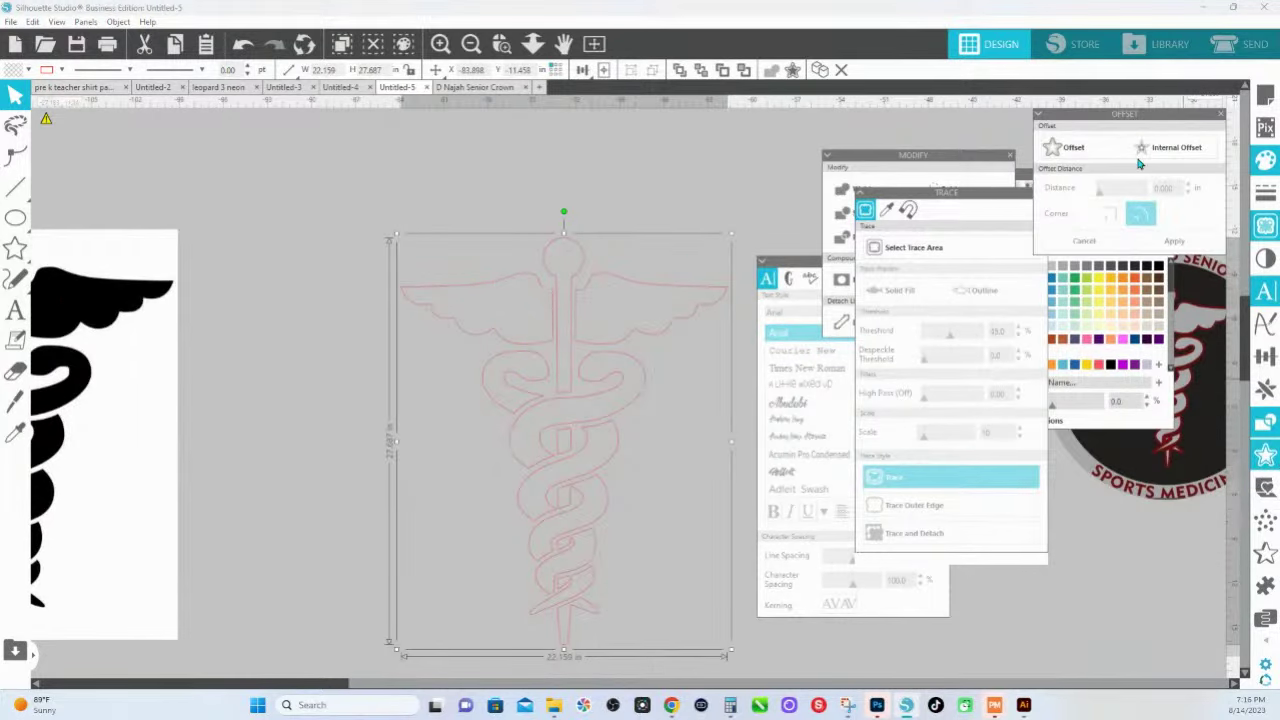
pyautogui.moveTo(1122, 114); pyautogui.dragTo(617, 242)
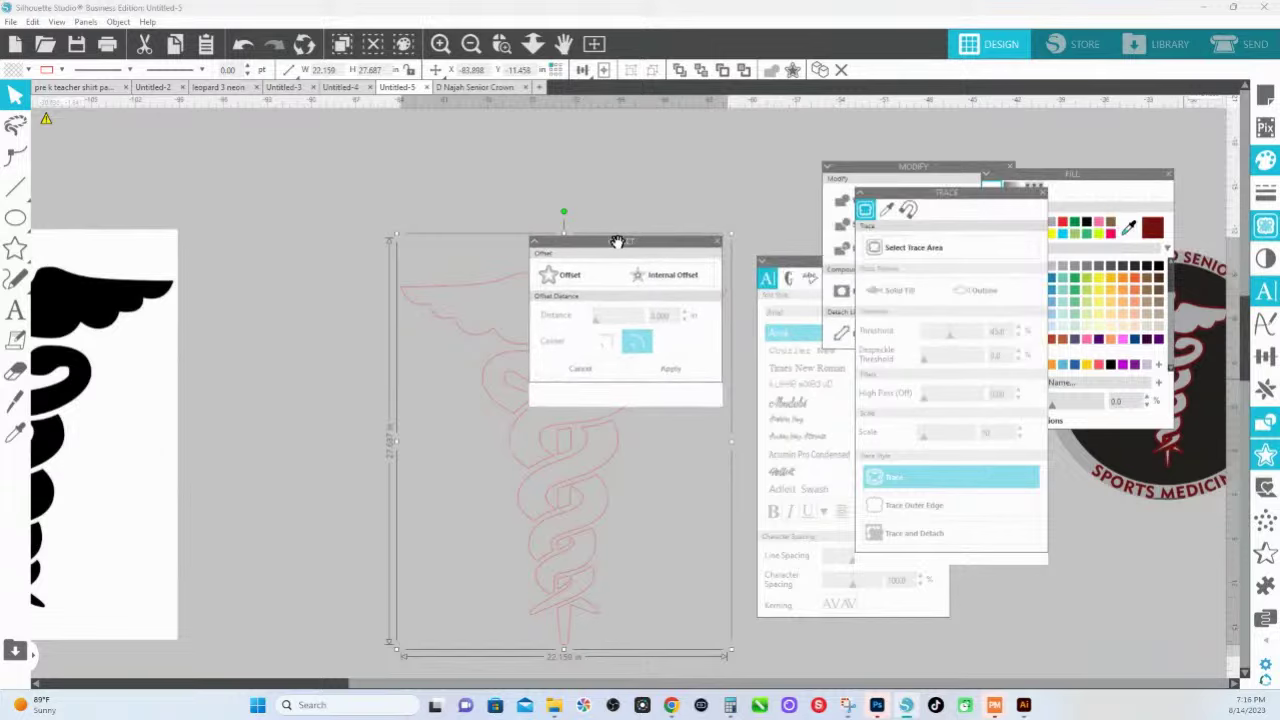
pyautogui.click(557, 283)
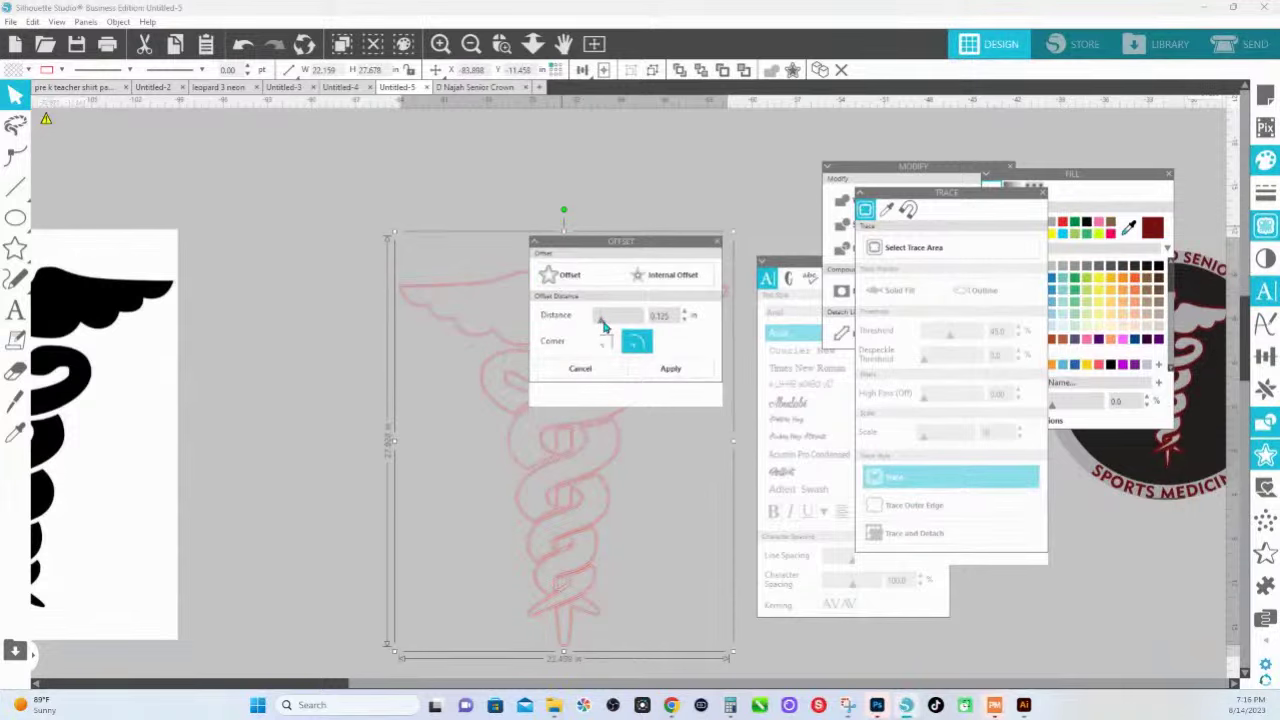
pyautogui.moveTo(604, 327); pyautogui.dragTo(605, 327)
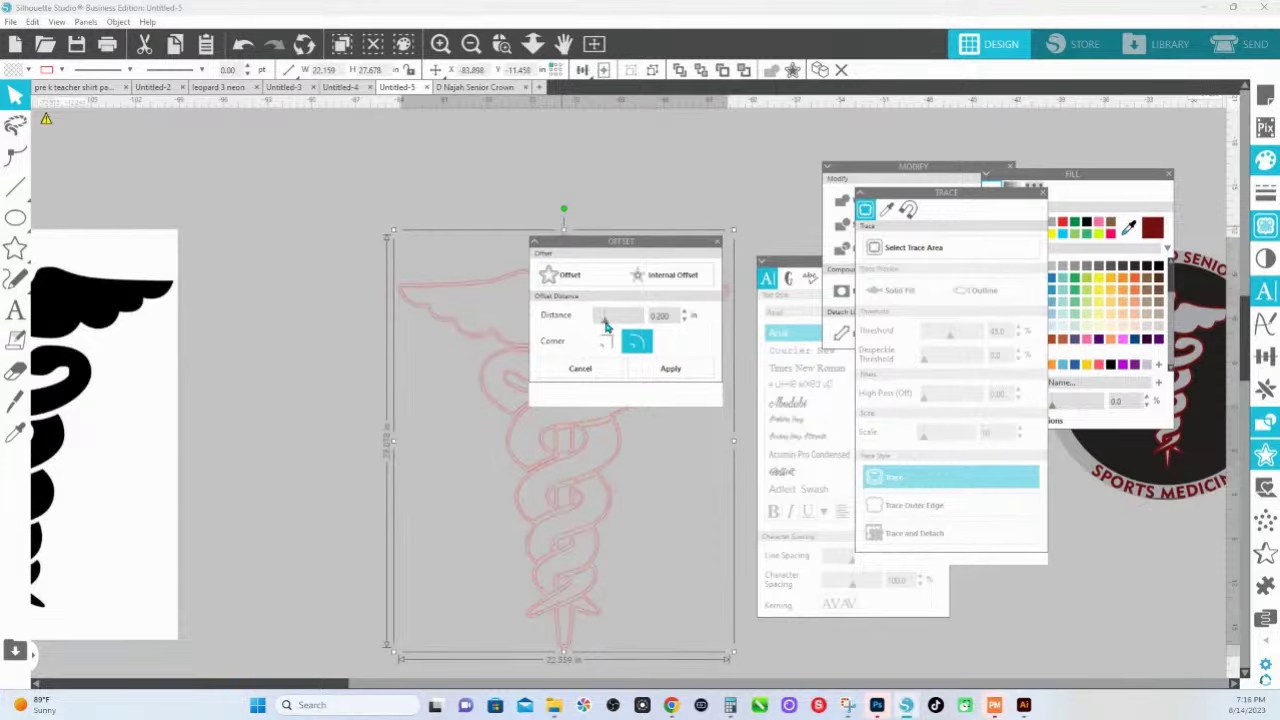
pyautogui.moveTo(608, 325); pyautogui.dragTo(619, 326)
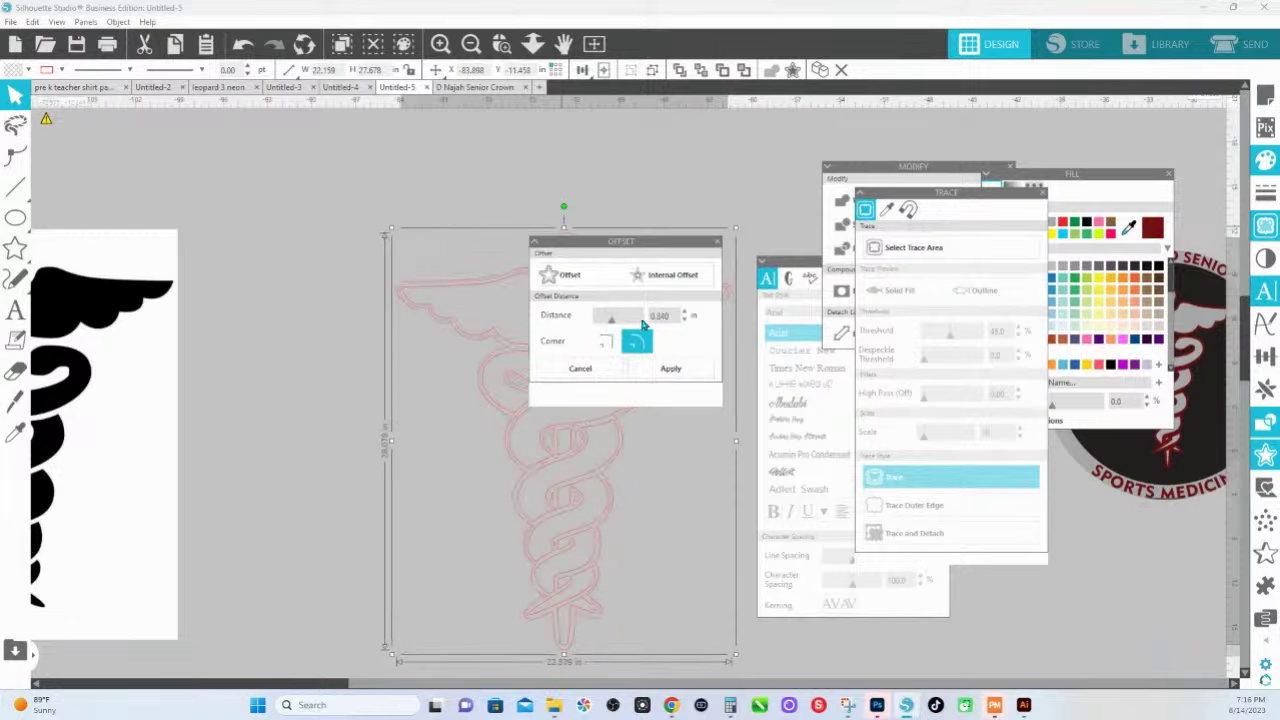
pyautogui.click(605, 342)
pyautogui.click(665, 375)
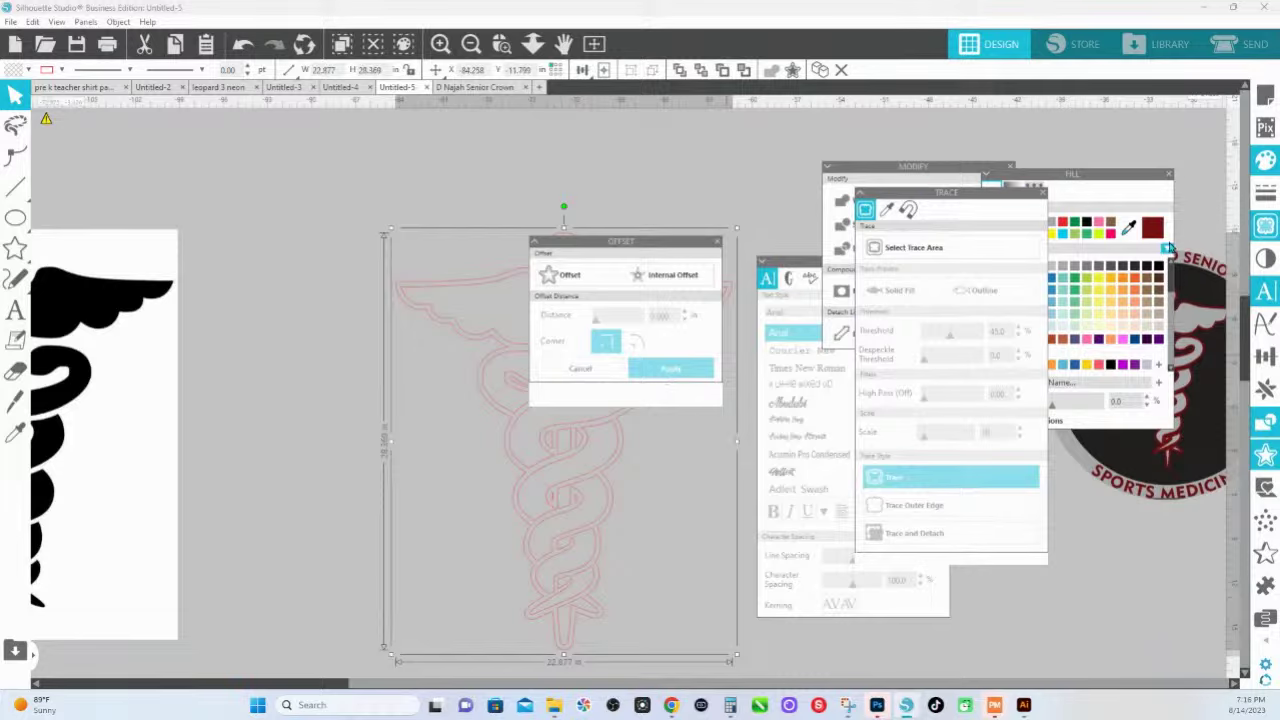
# Clear the option windows off the rebuilt emblem and fill the offset caduceus with the dark red sampled from the small spare circle.
pyautogui.moveTo(893, 165); pyautogui.dragTo(1060, 208)
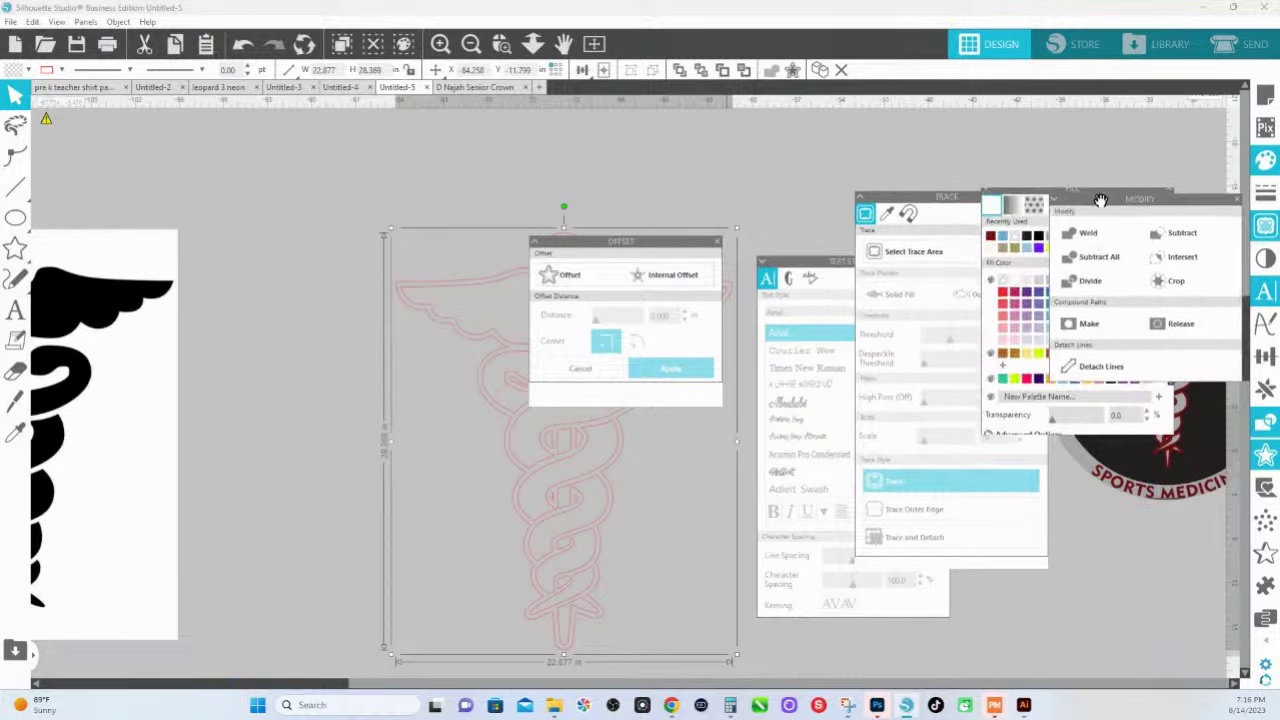
pyautogui.moveTo(818, 258); pyautogui.dragTo(1093, 398)
pyautogui.moveTo(927, 194); pyautogui.dragTo(1137, 368)
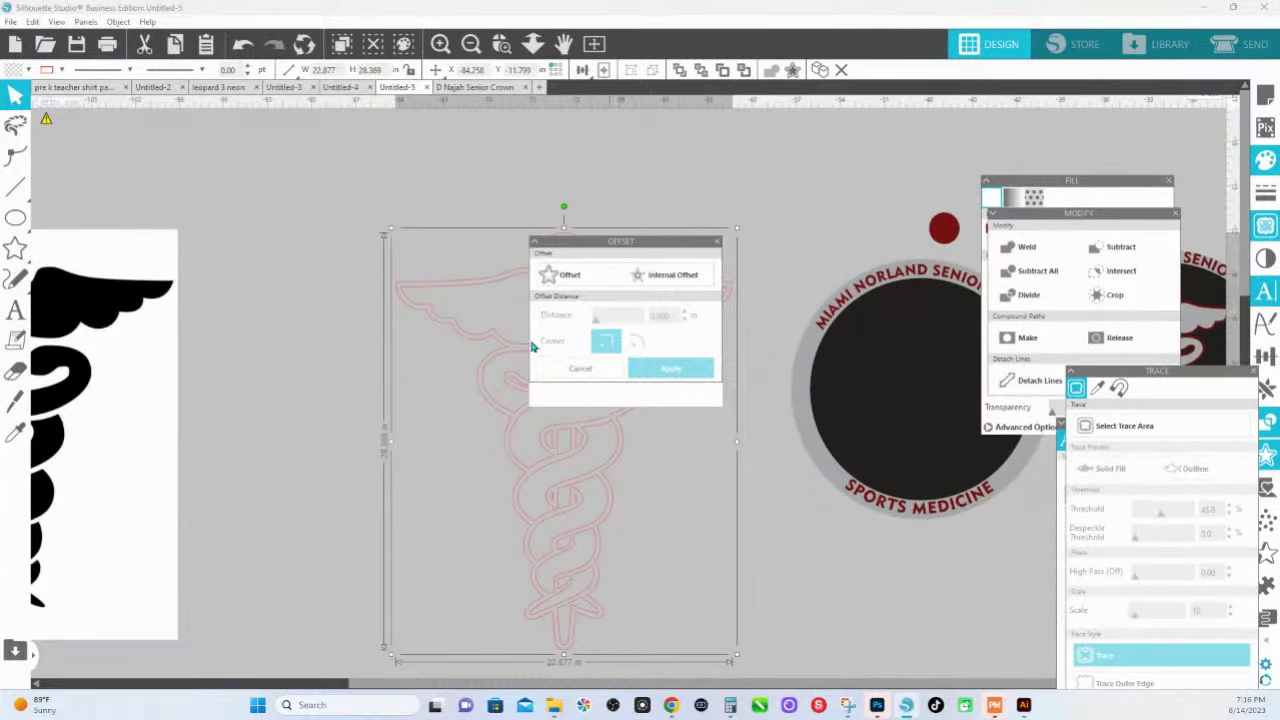
pyautogui.click(15, 434)
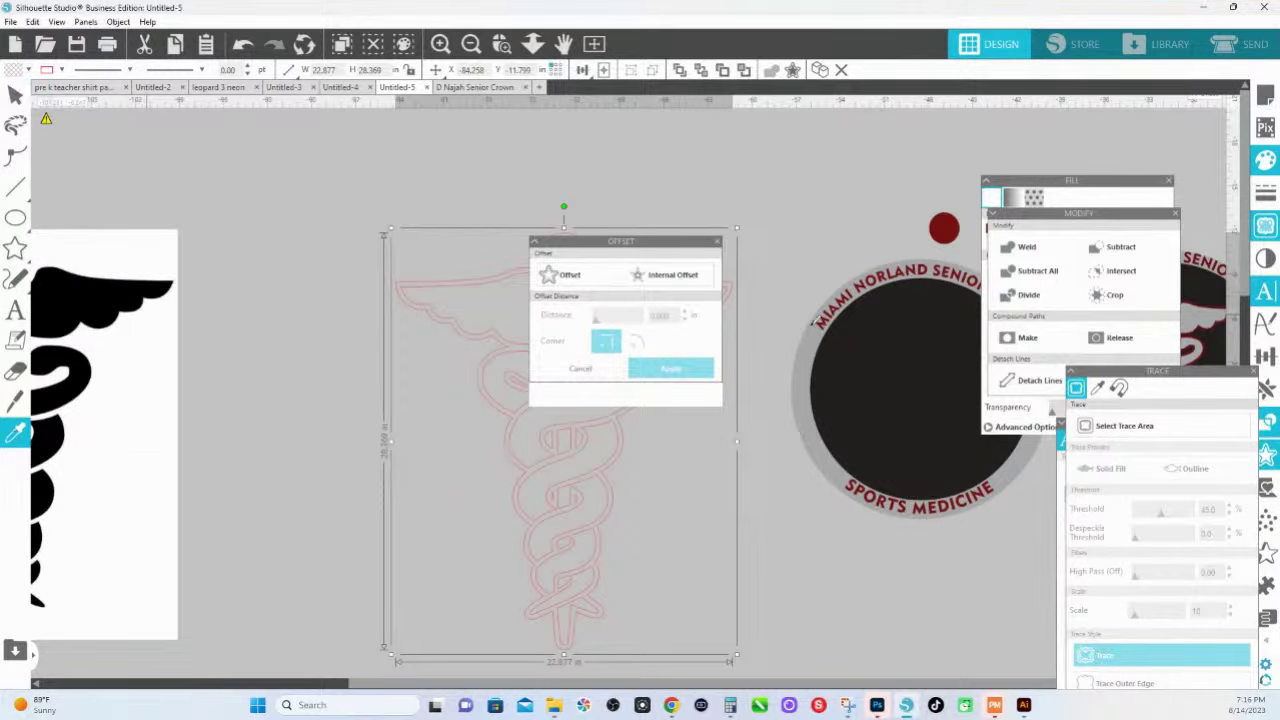
pyautogui.click(944, 228)
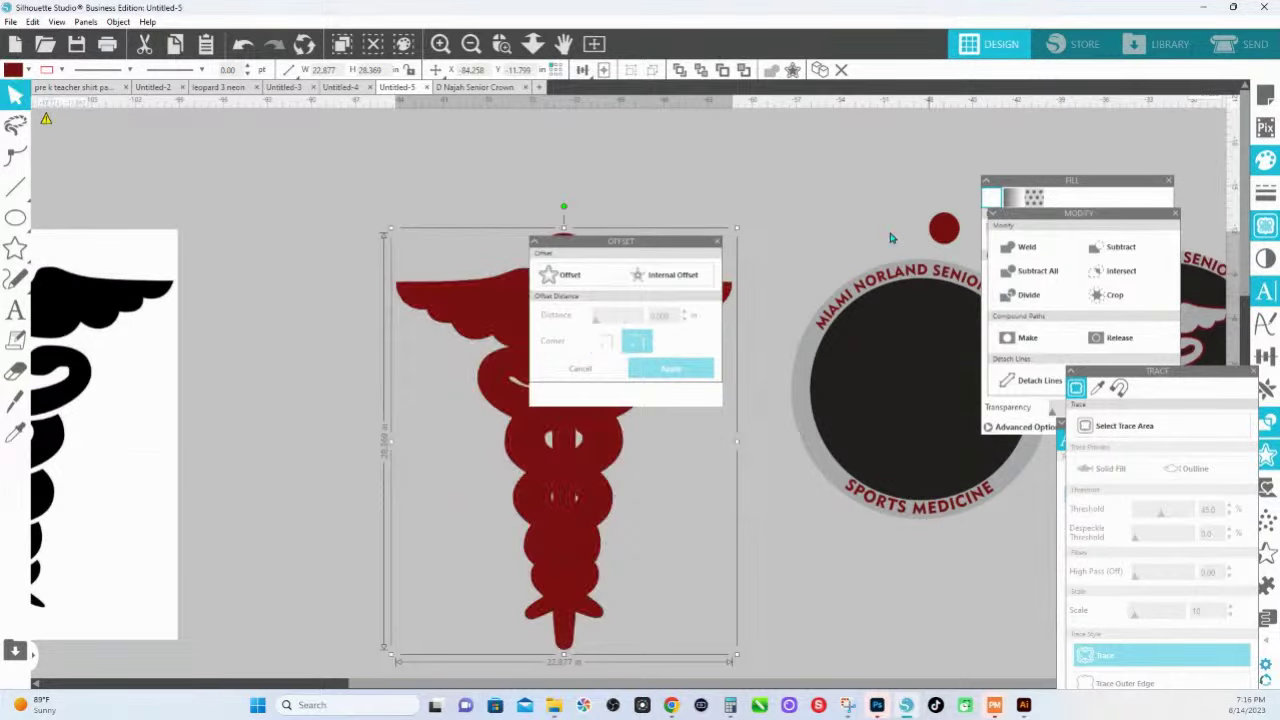
# Fill the inner traced caduceus with the light grey sampled from the emblem's outer ring and clear the Offset options off it.
pyautogui.click(492, 290)
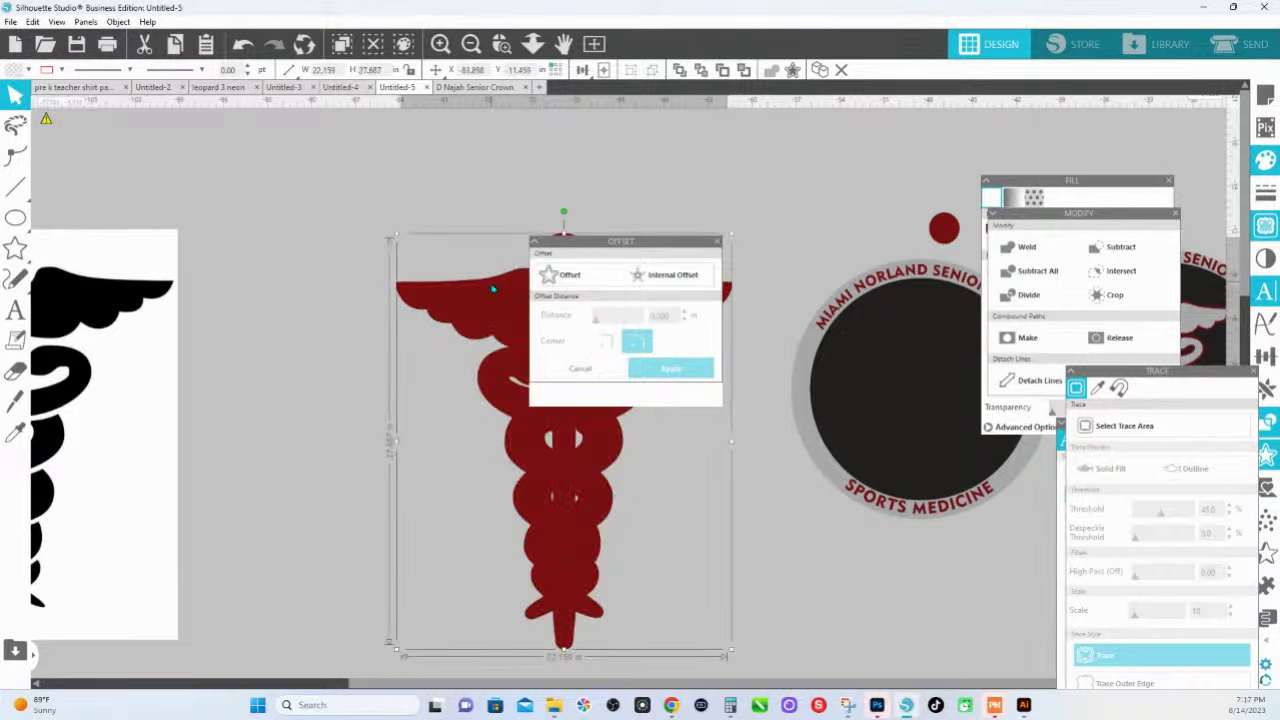
pyautogui.click(12, 440)
pyautogui.click(812, 360)
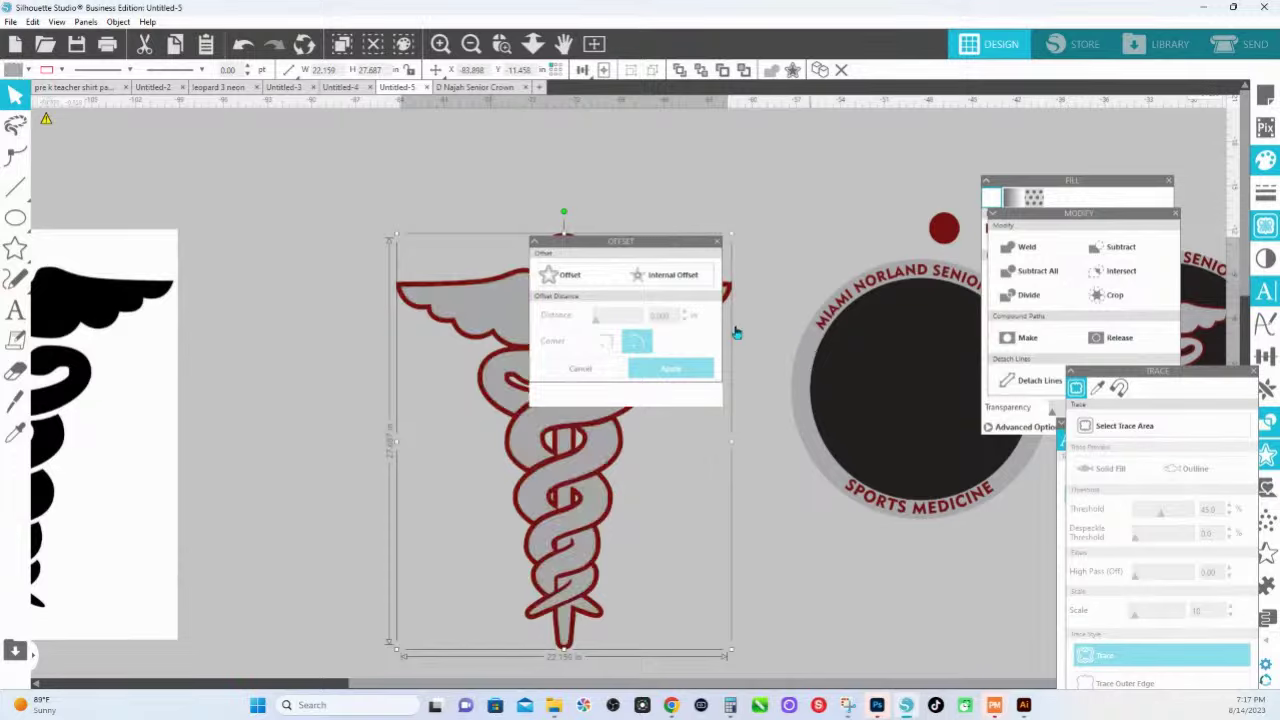
pyautogui.press('Escape')
pyautogui.moveTo(524, 238); pyautogui.dragTo(143, 175)
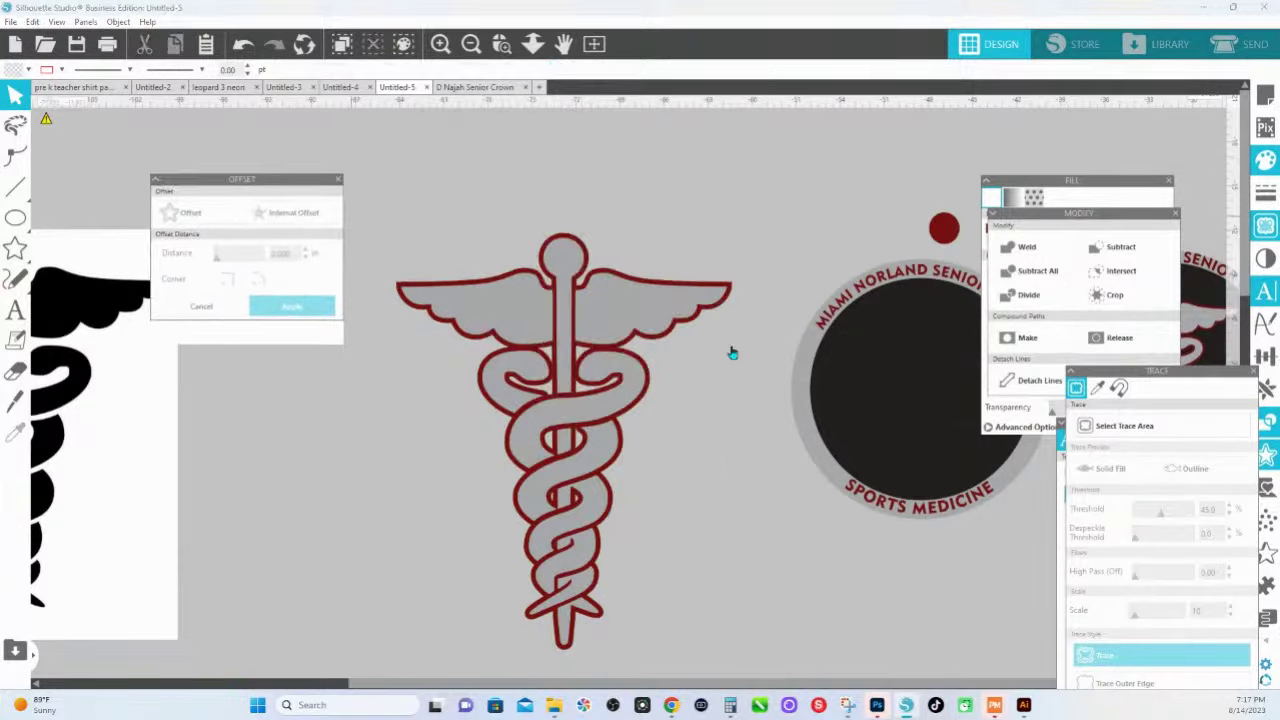
# Move the reference emblem beside the new caduceus and scale both caduceus layers down together to fit over the reference's own symbol.
pyautogui.moveTo(1208, 296); pyautogui.dragTo(690, 222)
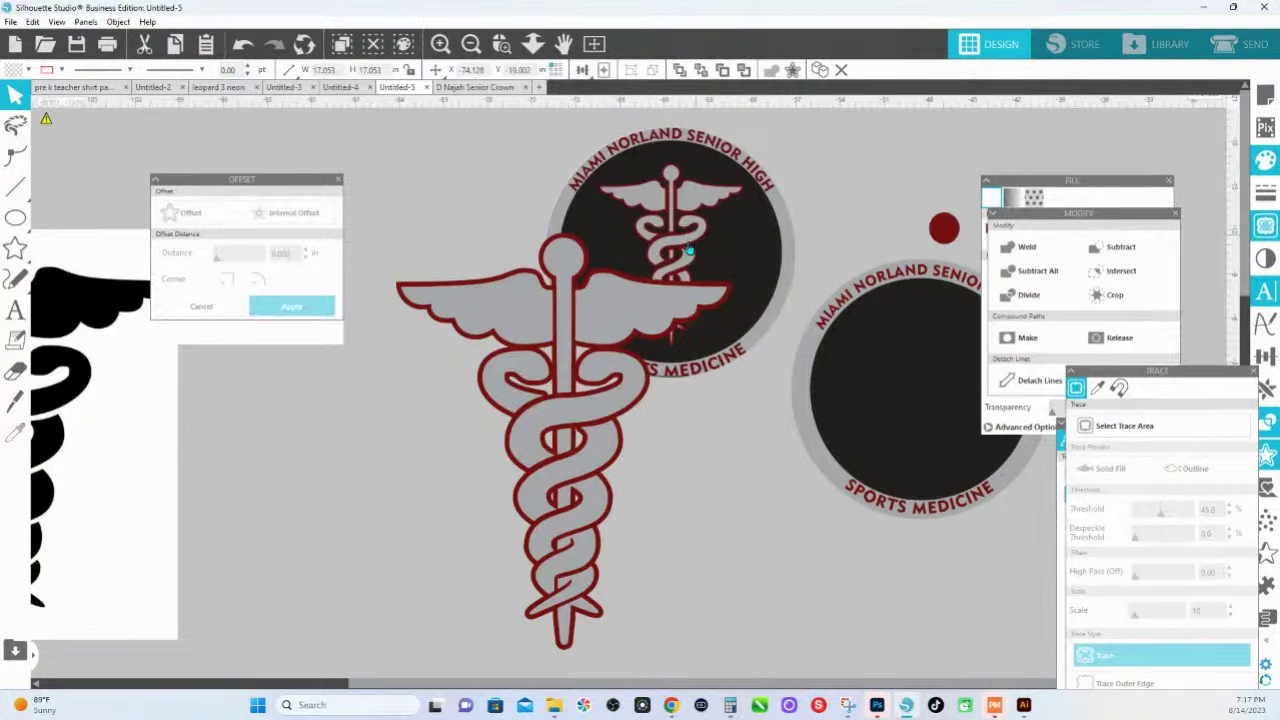
pyautogui.click(470, 384)
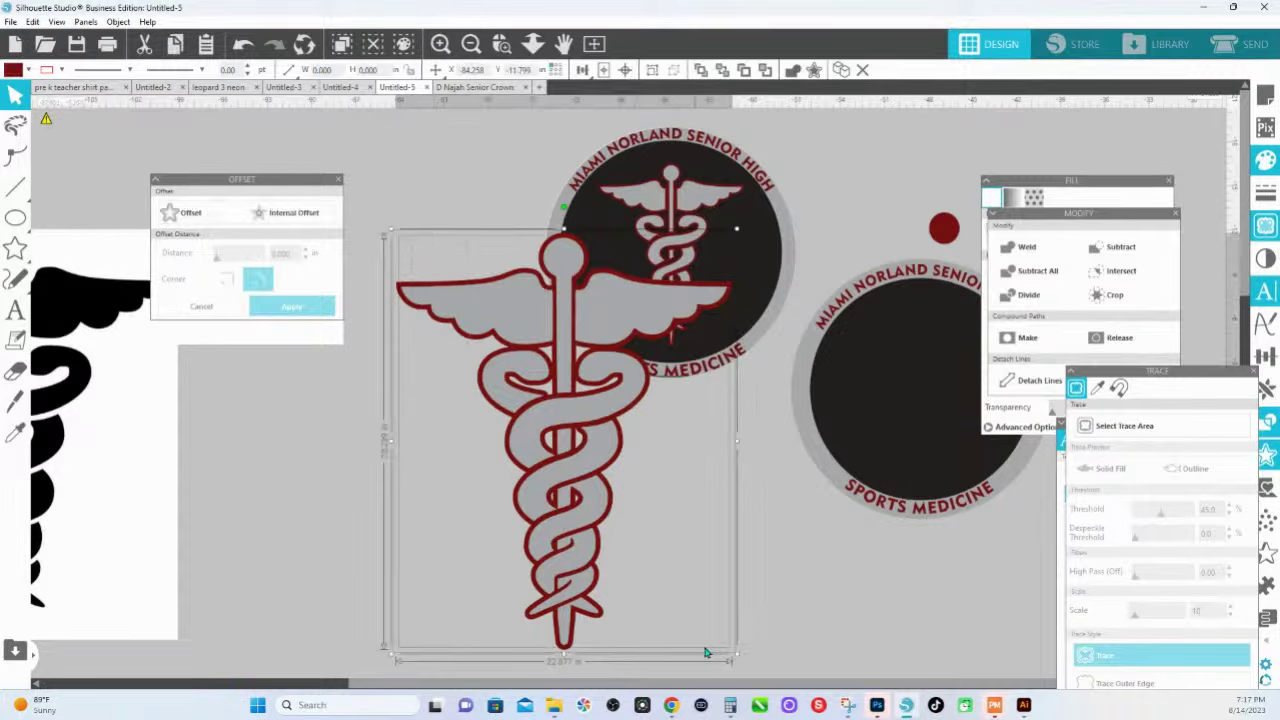
pyautogui.moveTo(734, 656); pyautogui.dragTo(652, 554)
pyautogui.moveTo(620, 497); pyautogui.dragTo(565, 445)
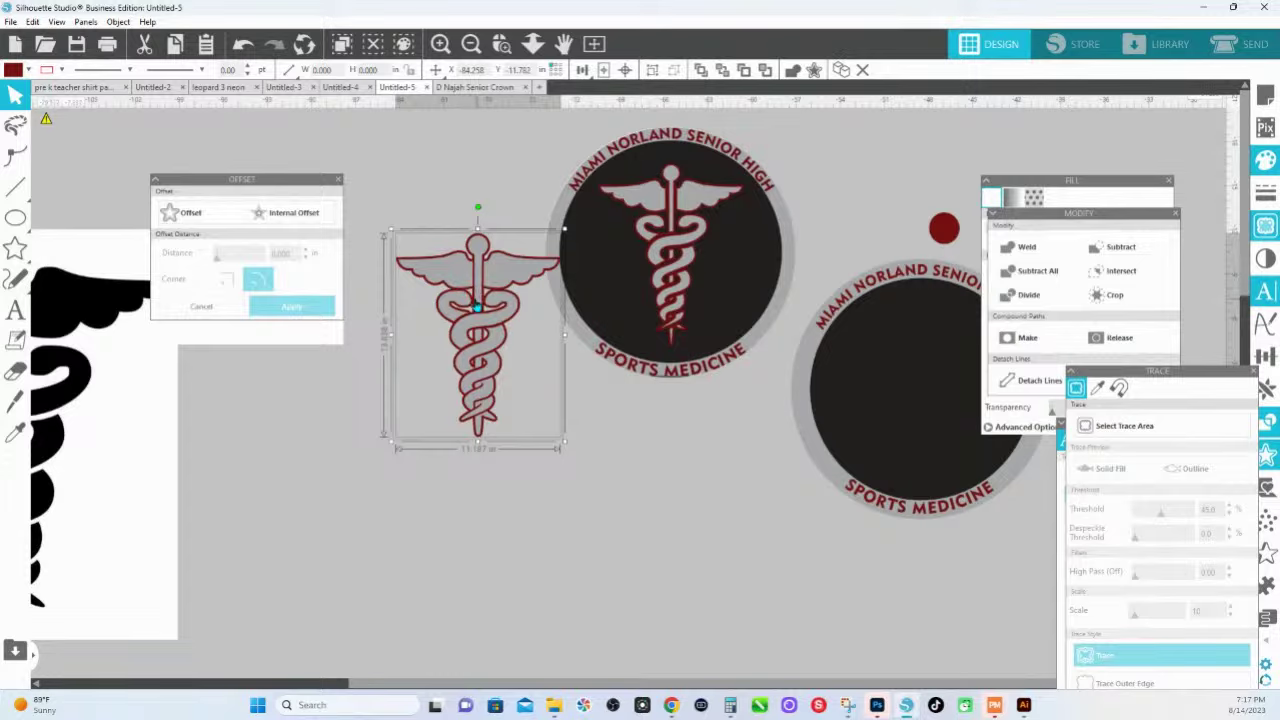
pyautogui.moveTo(469, 289); pyautogui.dragTo(667, 215)
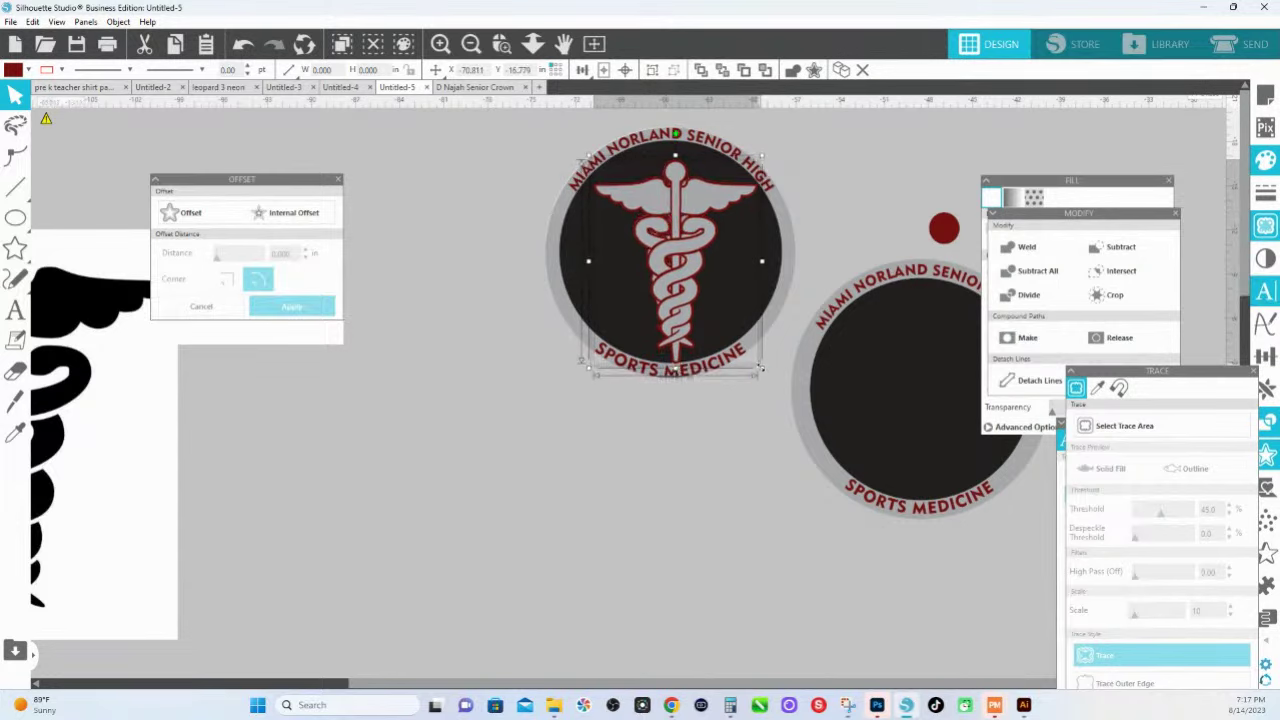
pyautogui.moveTo(762, 369); pyautogui.dragTo(752, 350)
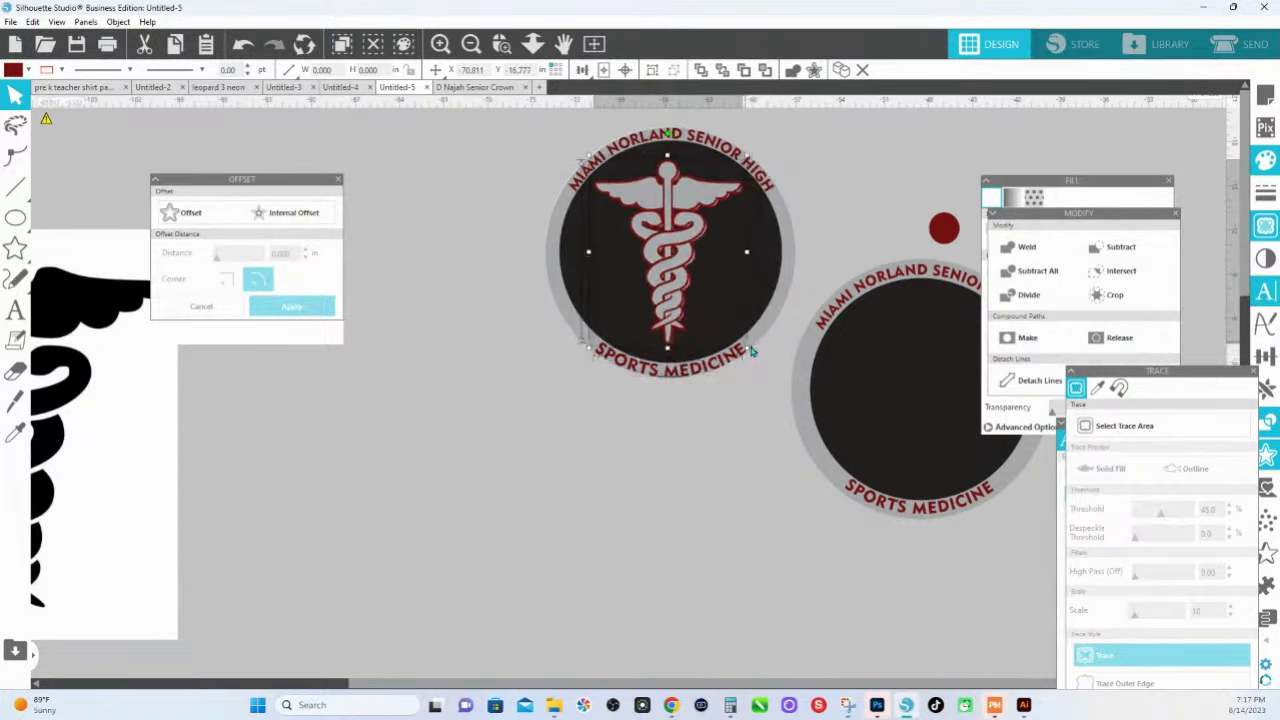
# Bring the black caduceus image back beside the reference emblem and nudge the grey caduceus to sit evenly inside its red outline.
pyautogui.moveTo(103, 457); pyautogui.dragTo(428, 393)
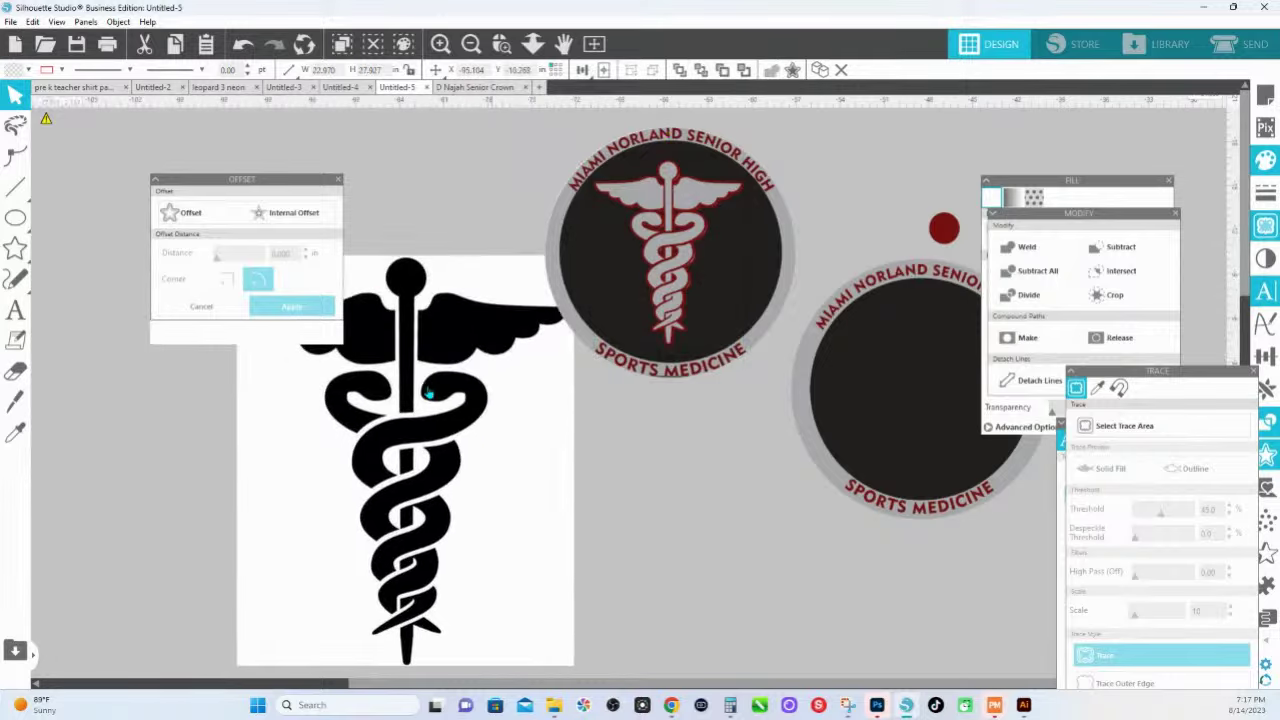
pyautogui.click(418, 338)
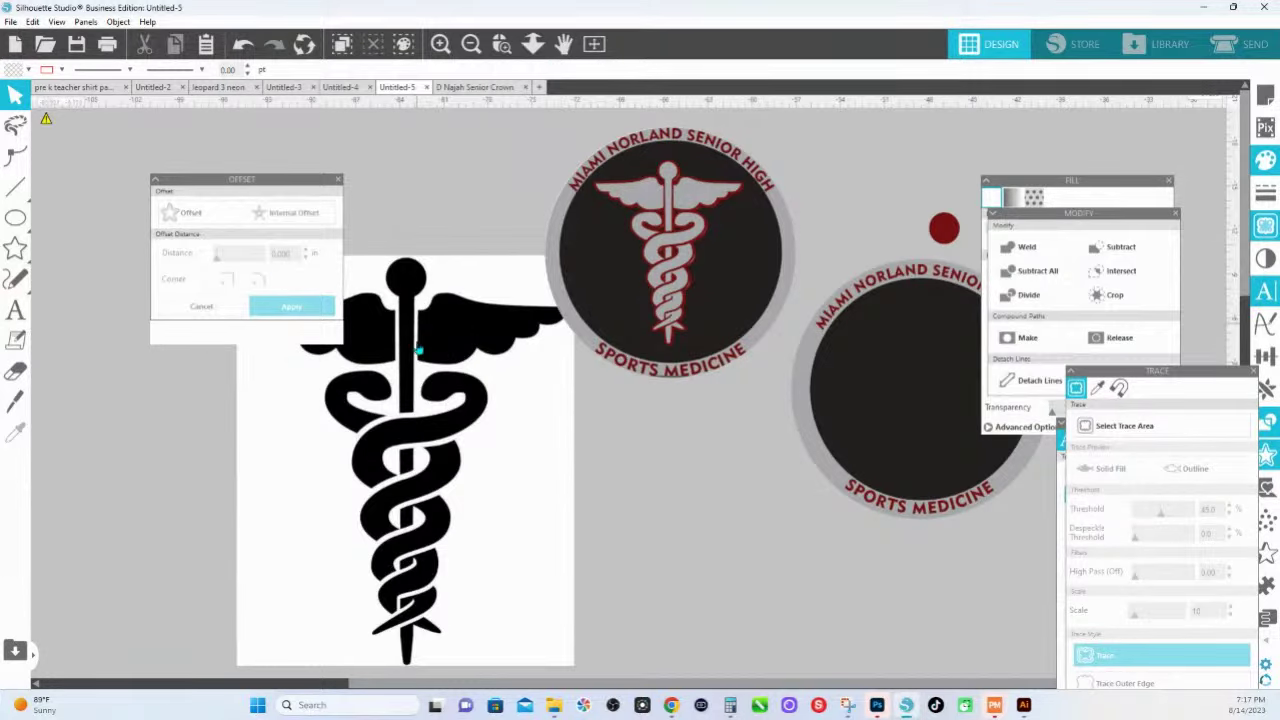
pyautogui.click(692, 205)
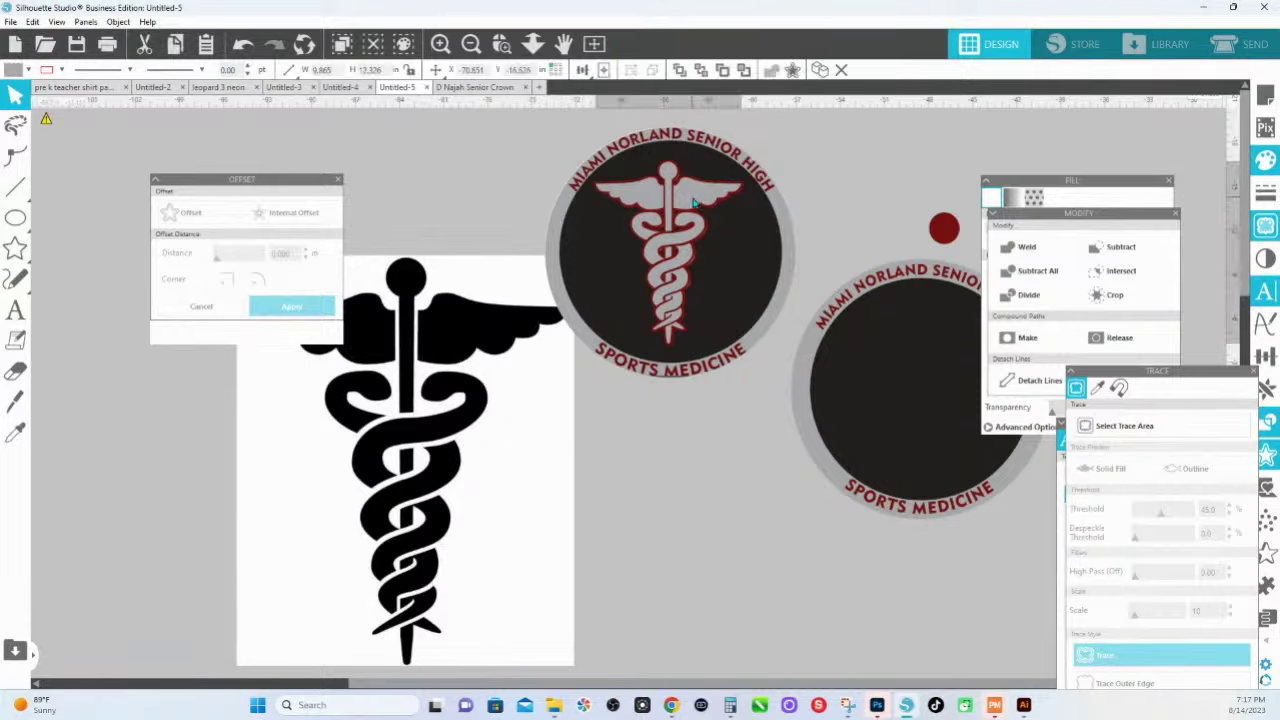
pyautogui.moveTo(694, 204); pyautogui.dragTo(693, 203)
pyautogui.press('Left')
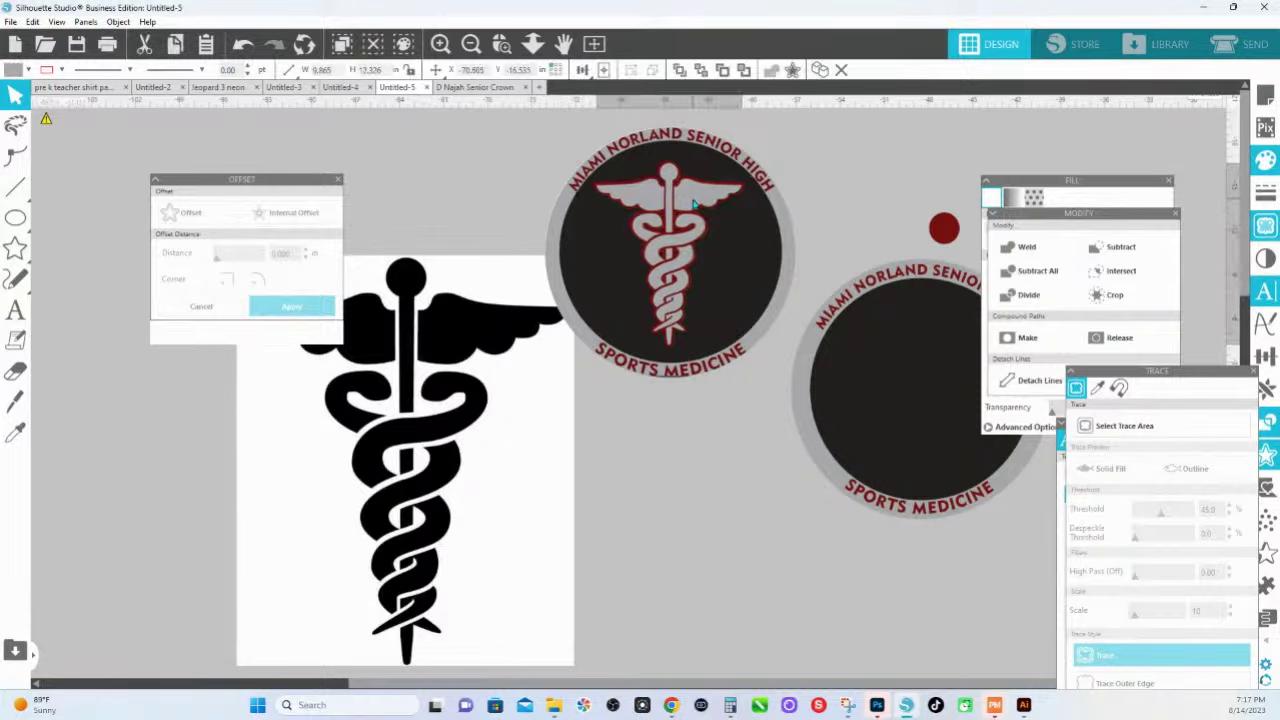
pyautogui.click(692, 205)
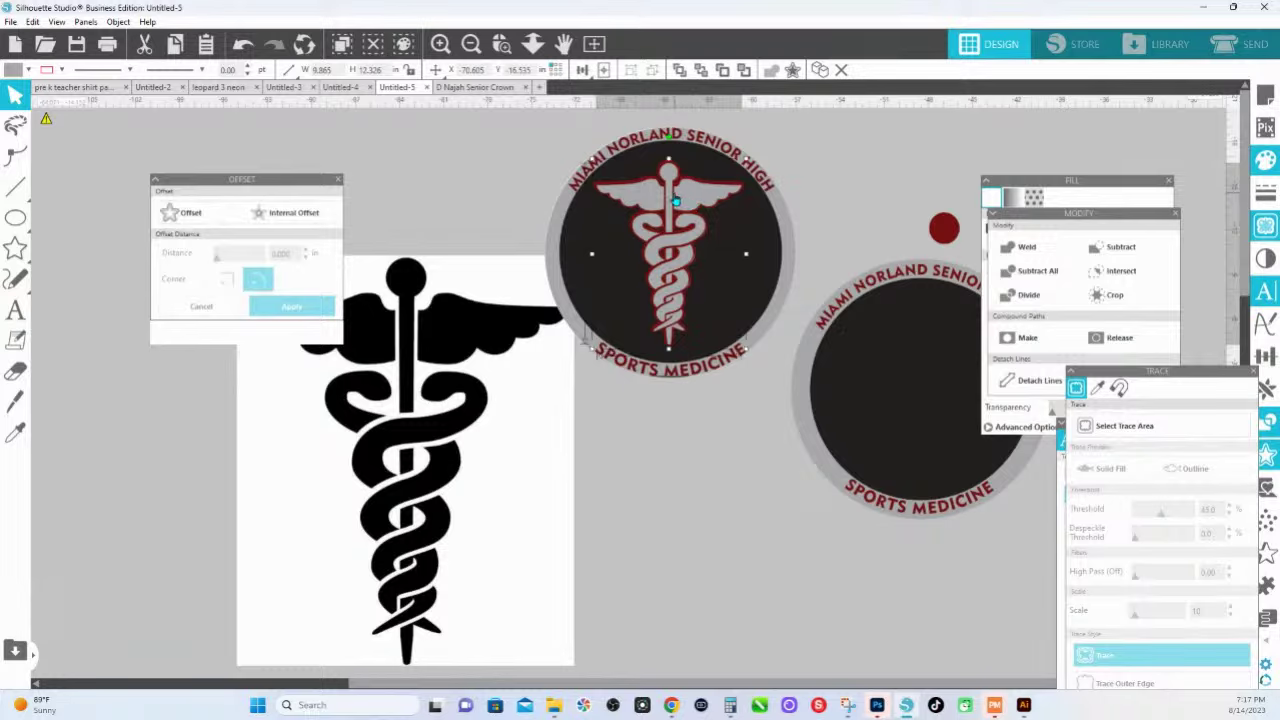
pyautogui.press('Up')
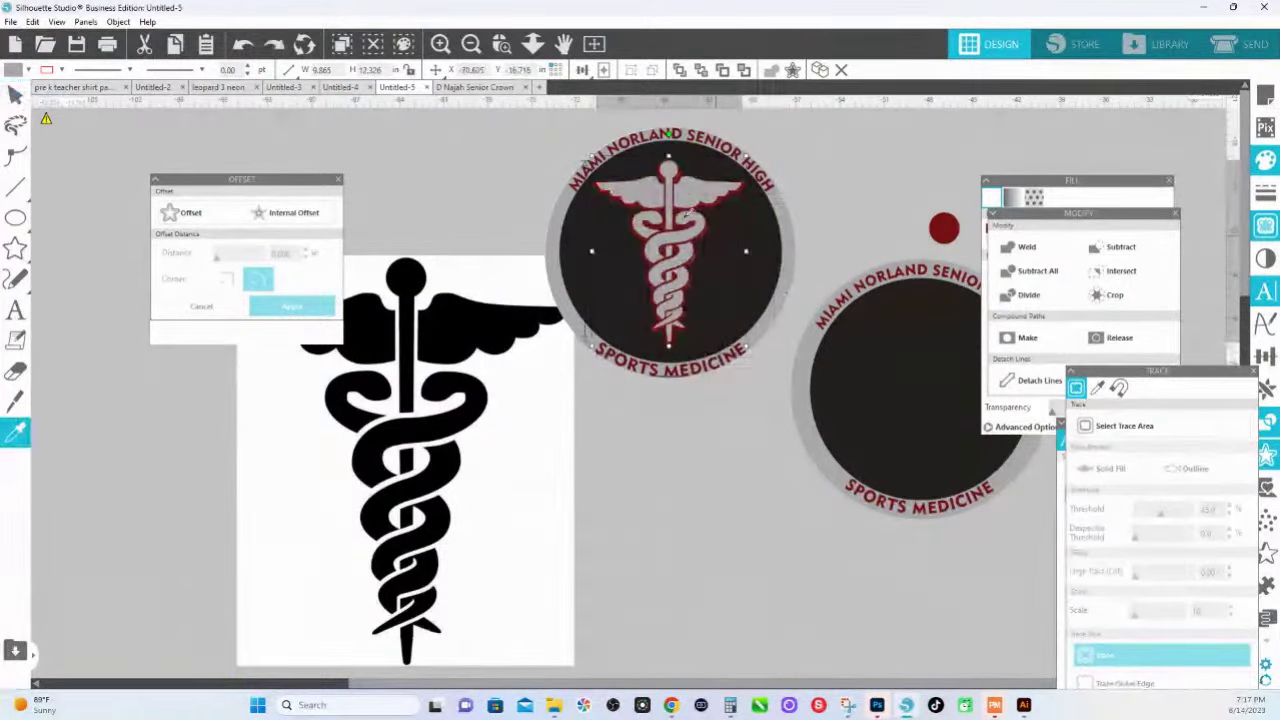
# Centre the grey and dark red caduceus layers on each other and move the pair off the reference emblem to the space below it.
pyautogui.click(629, 214)
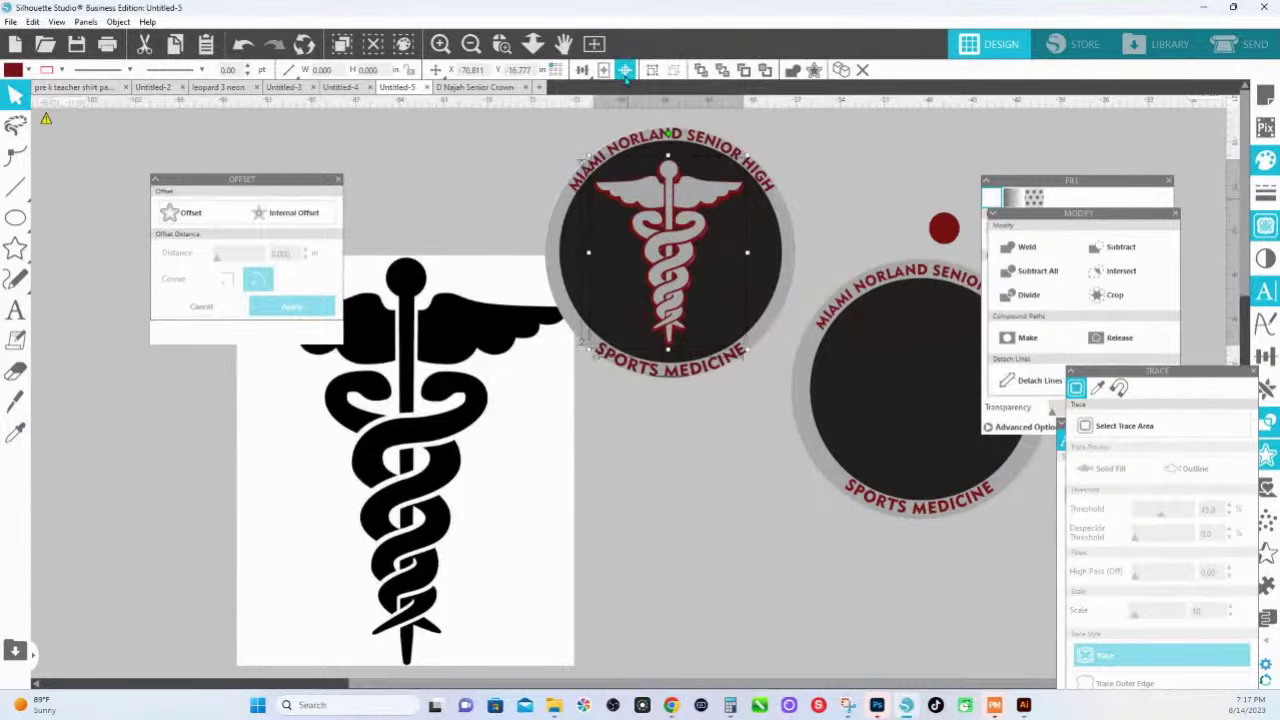
pyautogui.click(695, 268)
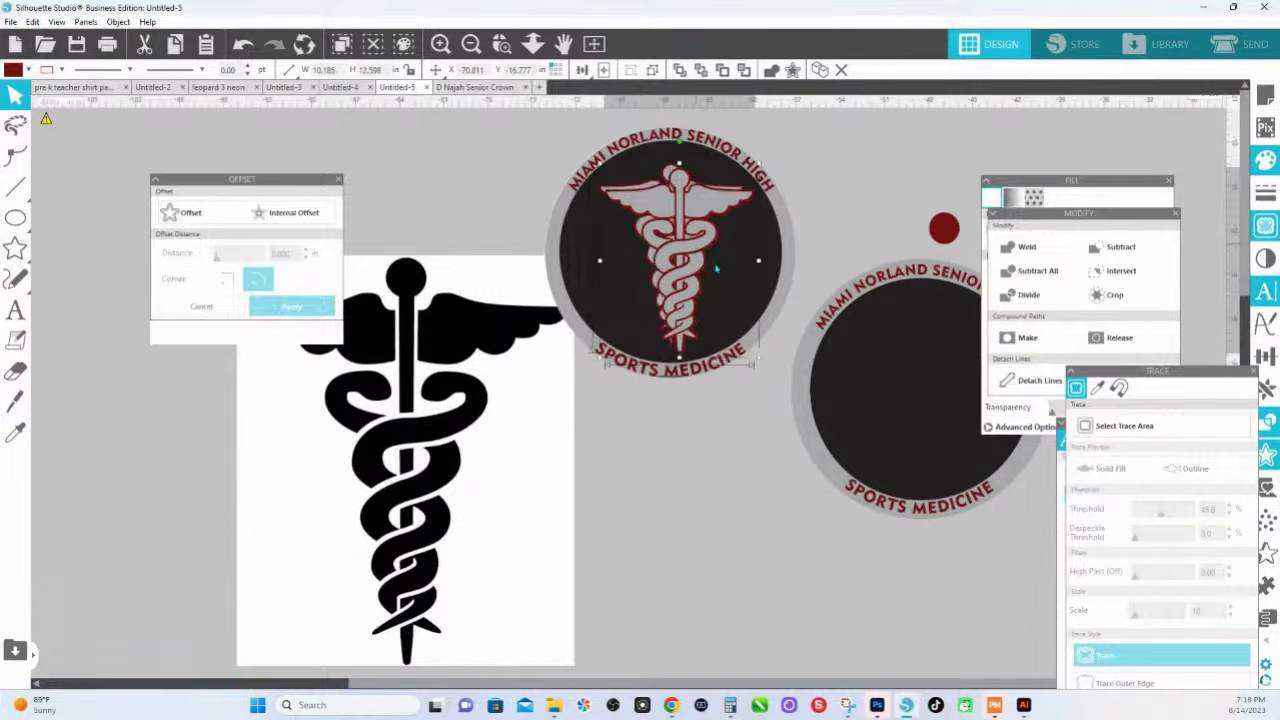
pyautogui.hotkey('ctrl', 'd')
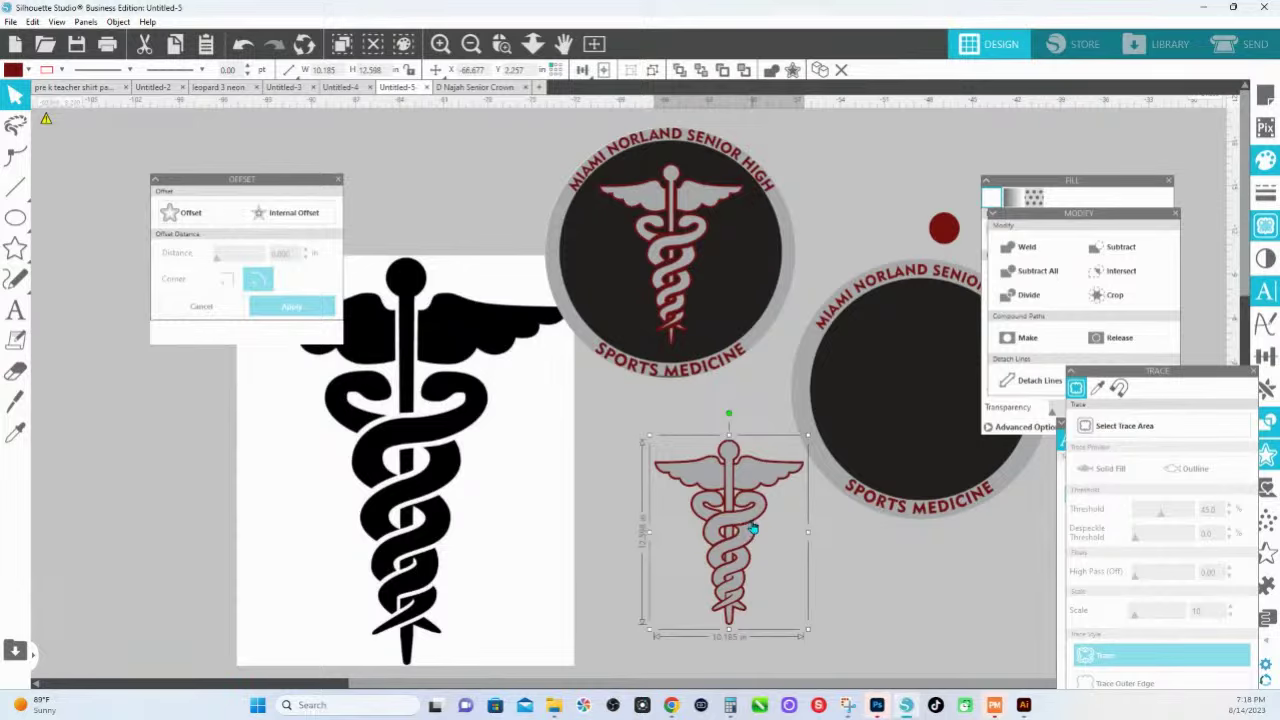
pyautogui.moveTo(753, 530); pyautogui.dragTo(723, 522)
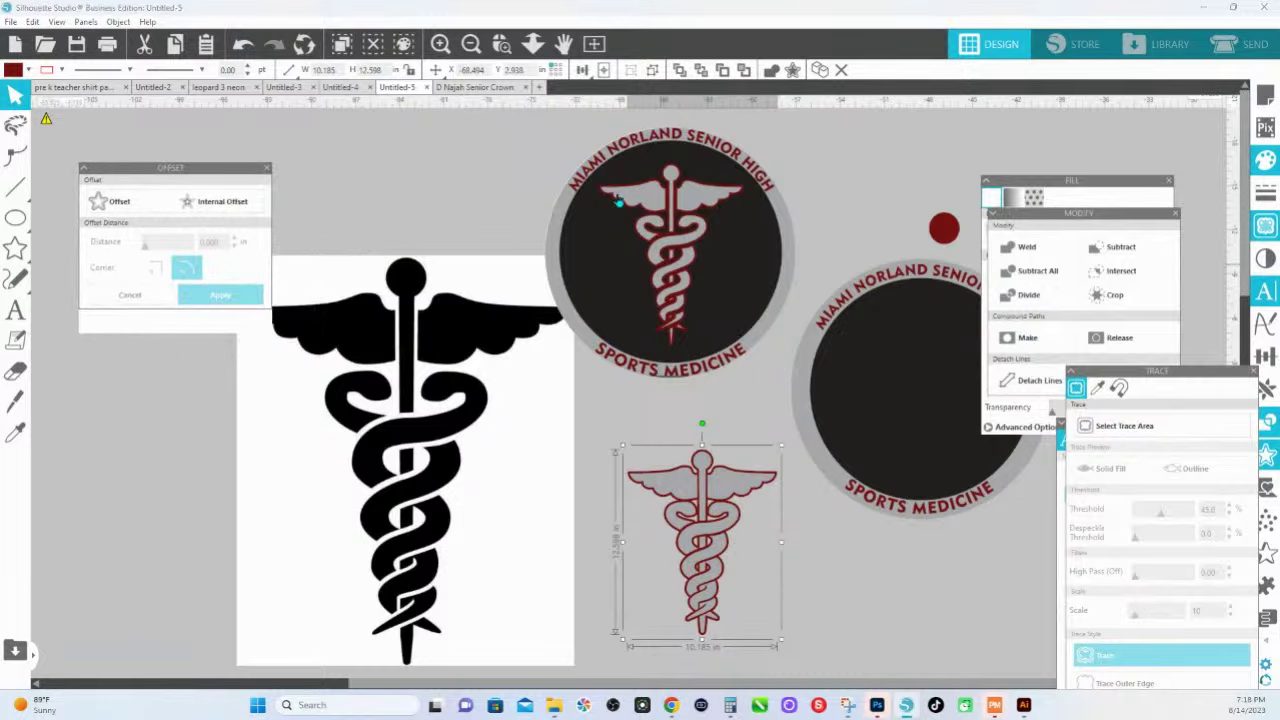
# Trace the whole black caduceus image again as a normal trace with a solid-fill preview and a 45% threshold.
pyautogui.click(478, 346)
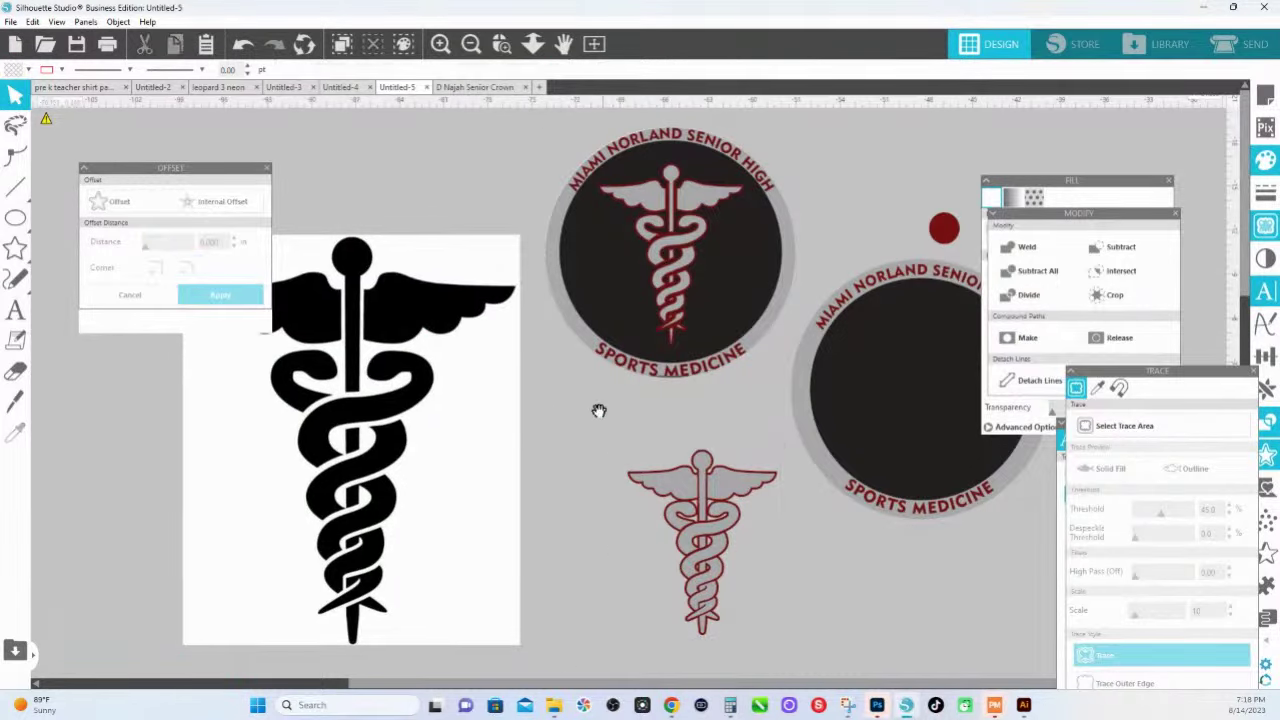
pyautogui.moveTo(600, 408); pyautogui.dragTo(886, 360)
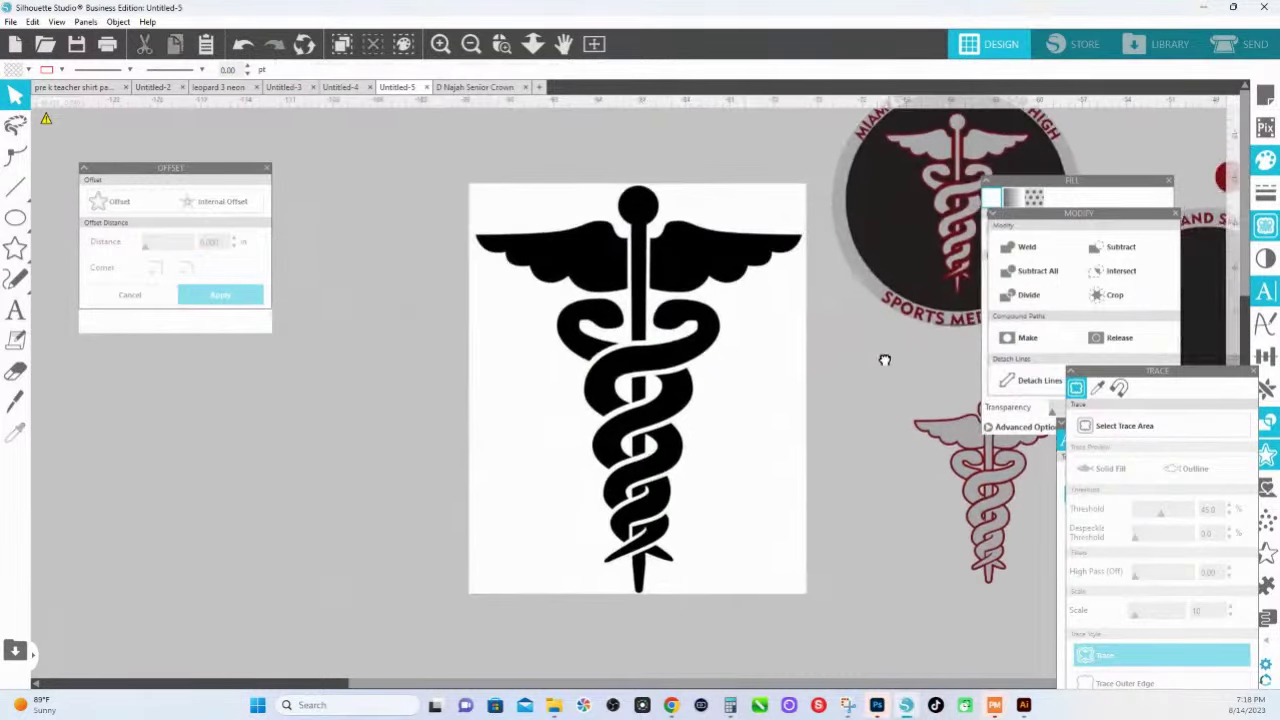
pyautogui.click(1114, 430)
pyautogui.moveTo(402, 142)
pyautogui.mouseDown()
pyautogui.moveTo(803, 552)
pyautogui.moveTo(818, 605)
pyautogui.mouseUp()
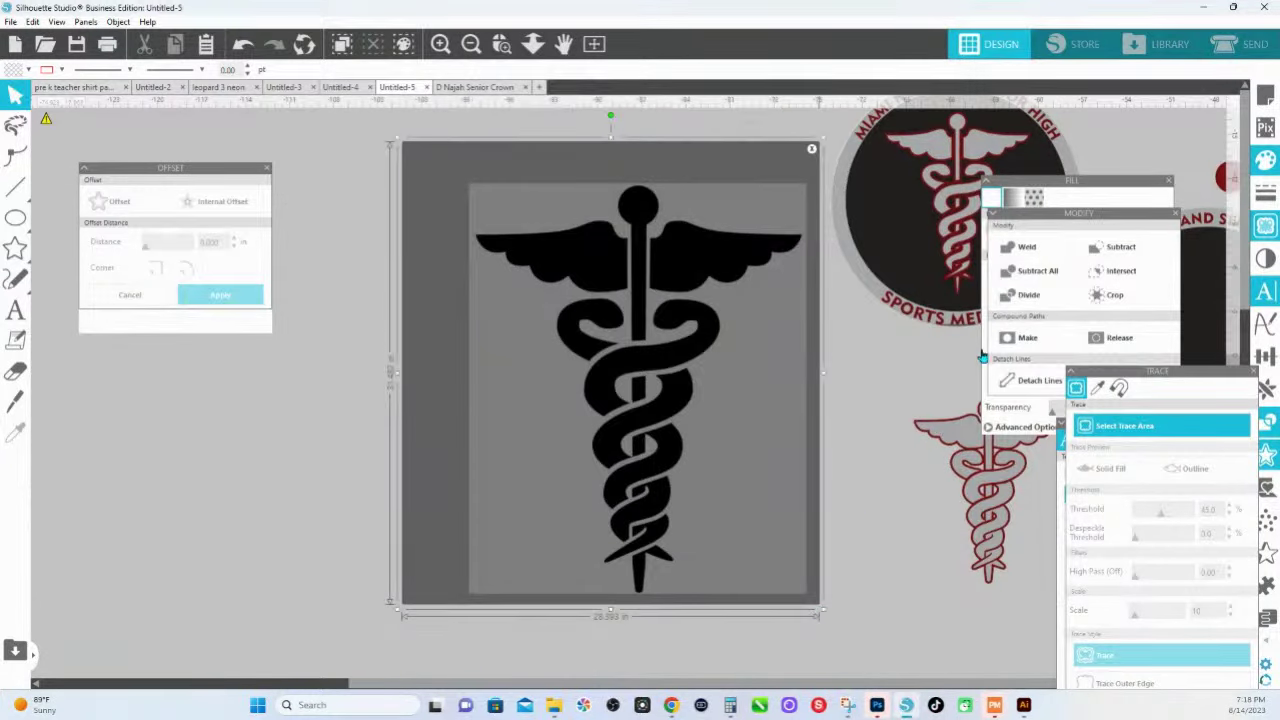
pyautogui.click(1135, 464)
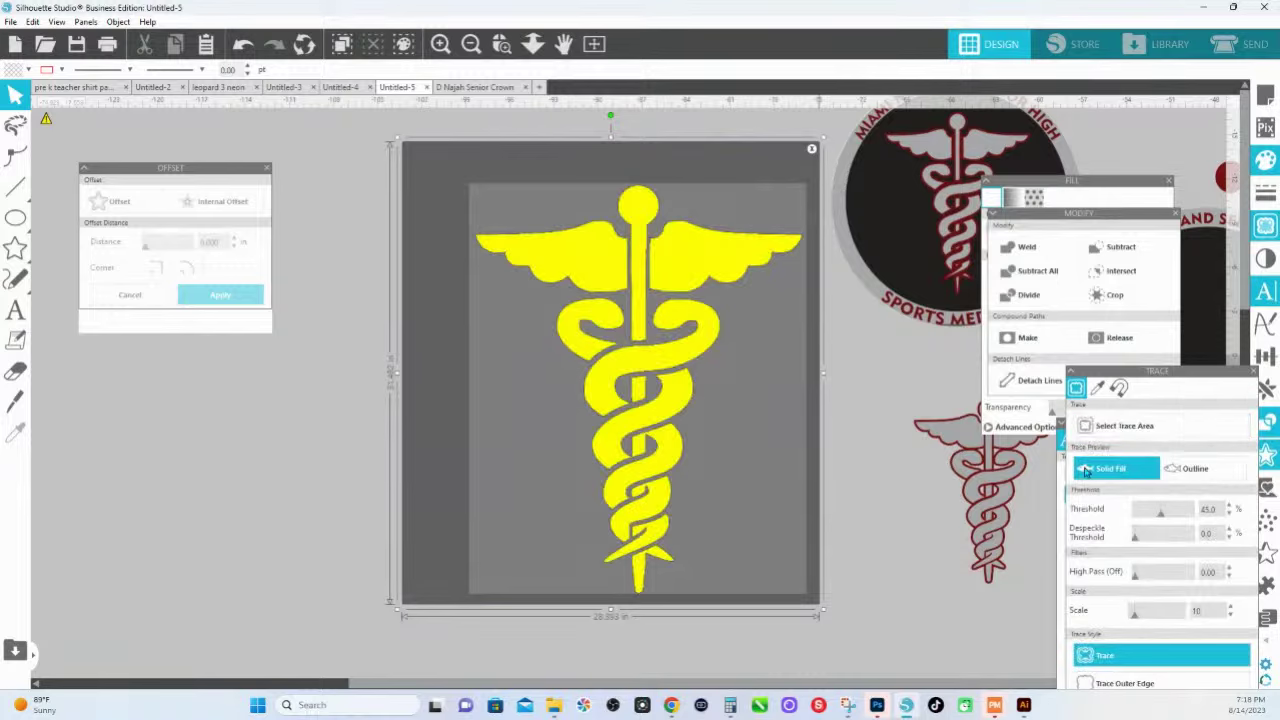
pyautogui.click(1120, 657)
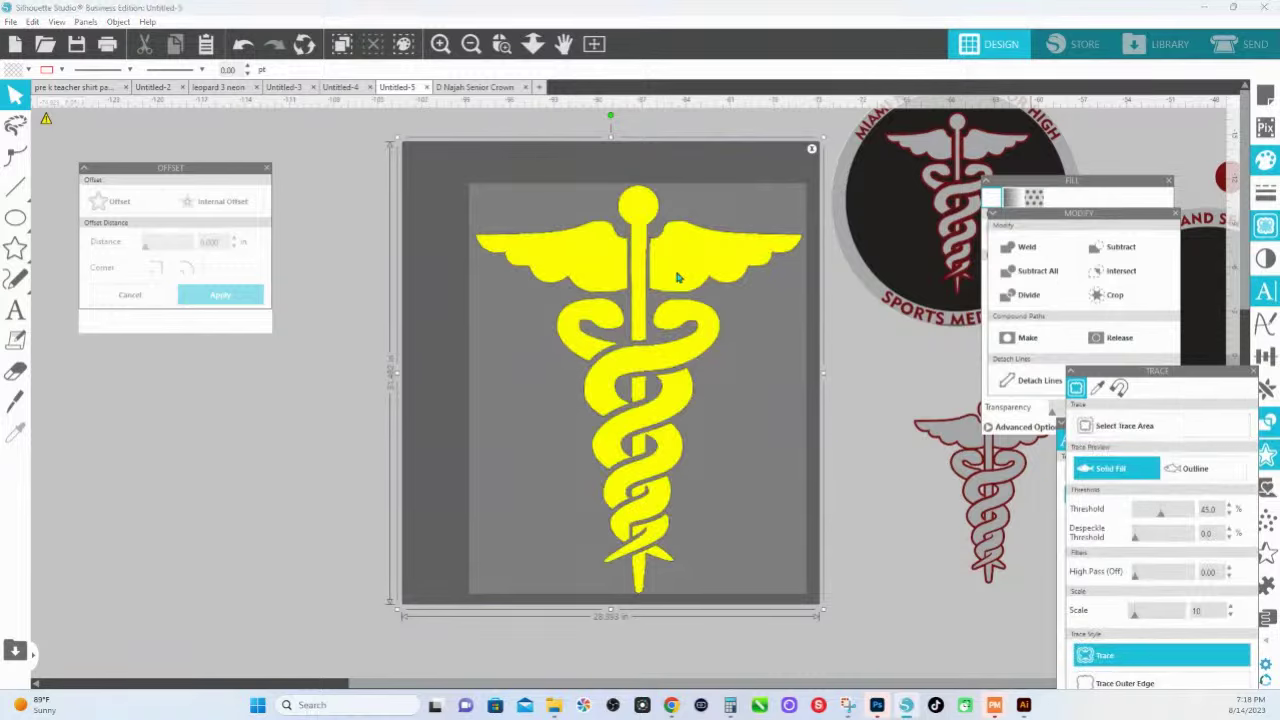
# Move the black caduceus image clear of the new traced outline.
pyautogui.hotkey('shift', 'Left')
pyautogui.hotkey('shift', 'Left')
pyautogui.hotkey('shift', 'Left')
pyautogui.hotkey('shift', 'Left')
pyautogui.hotkey('shift', 'Left')
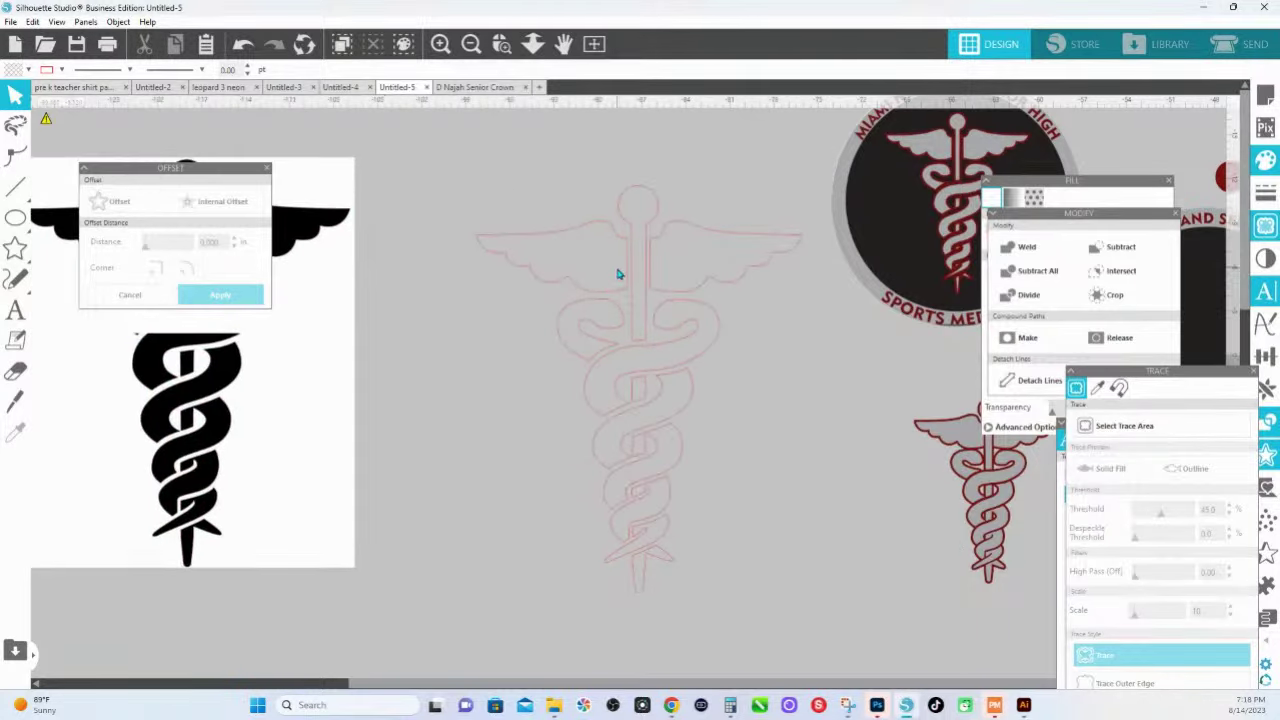
# Clear the Trace options aside and offset the new traced caduceus slightly inward with sharp corners.
pyautogui.click(627, 279)
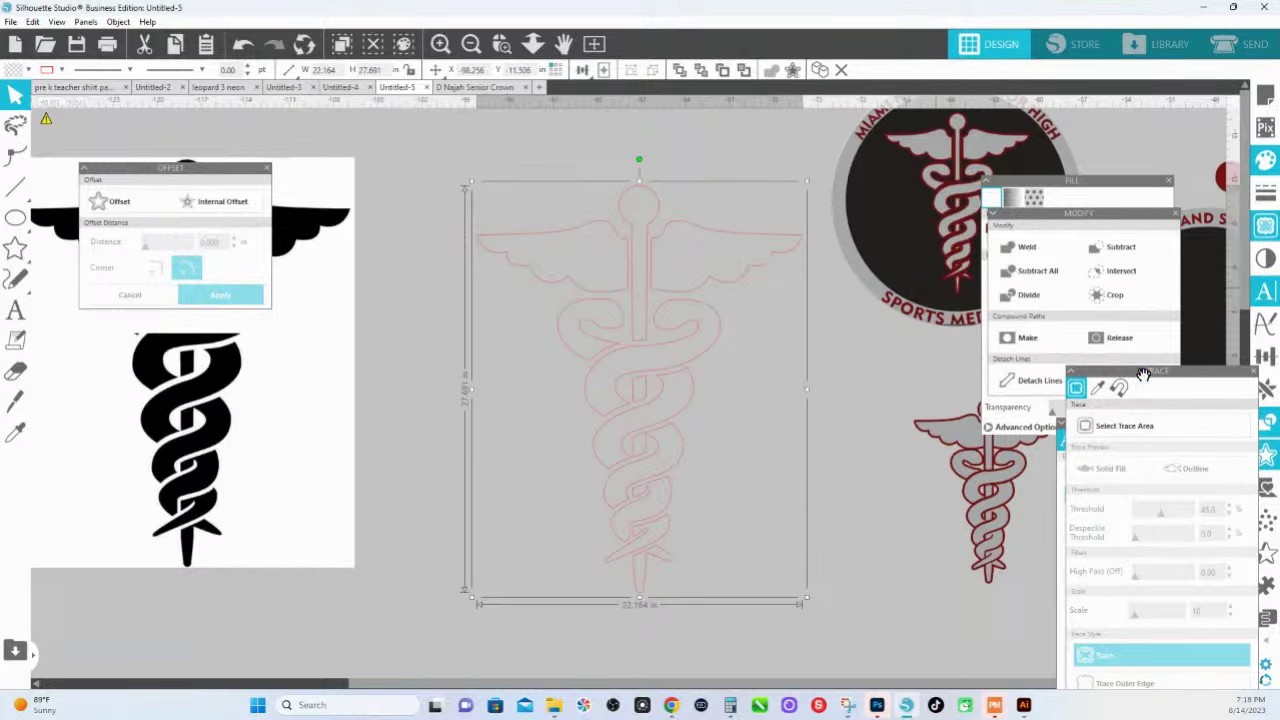
pyautogui.moveTo(1140, 372)
pyautogui.mouseDown()
pyautogui.moveTo(985, 420)
pyautogui.moveTo(920, 398)
pyautogui.mouseUp()
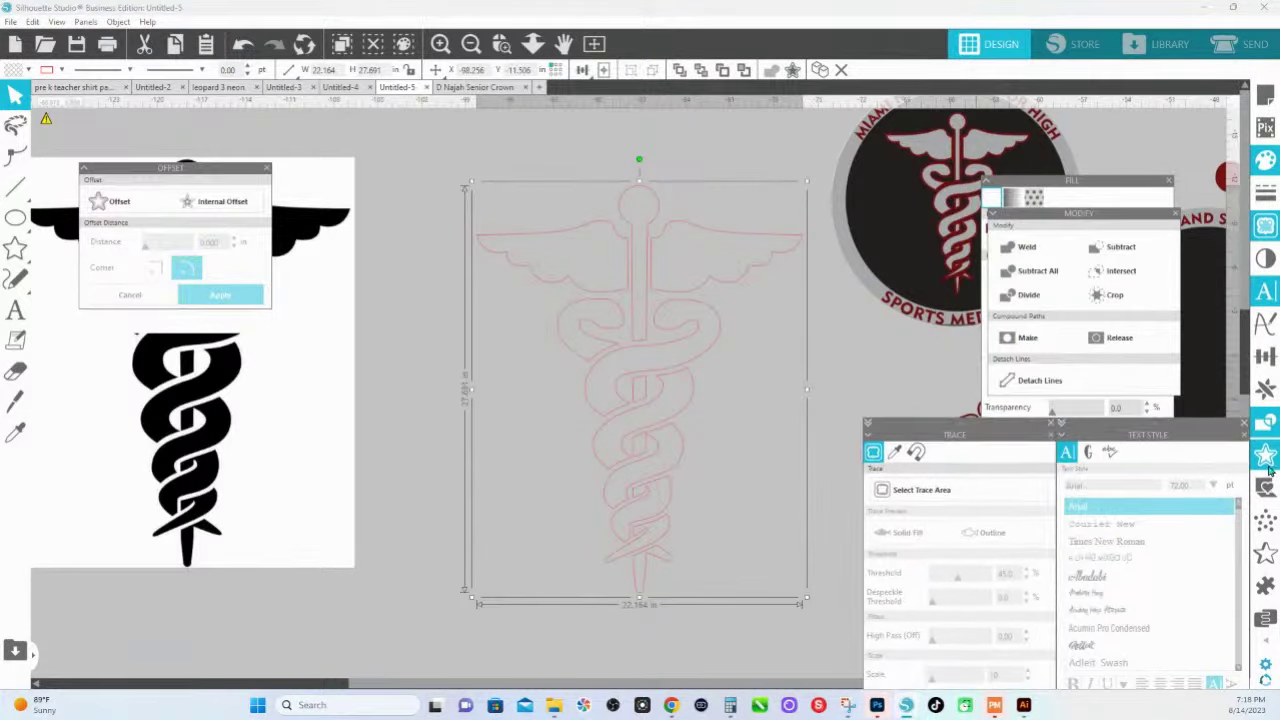
pyautogui.click(1268, 463)
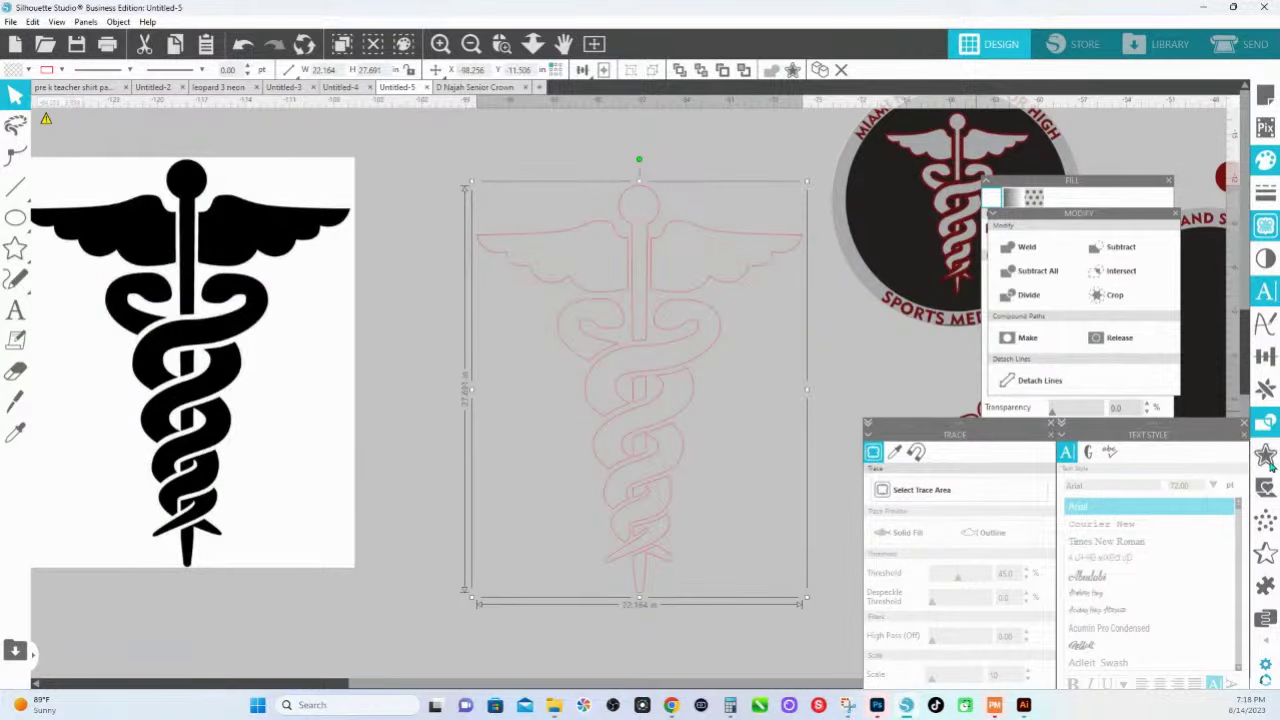
pyautogui.click(1268, 463)
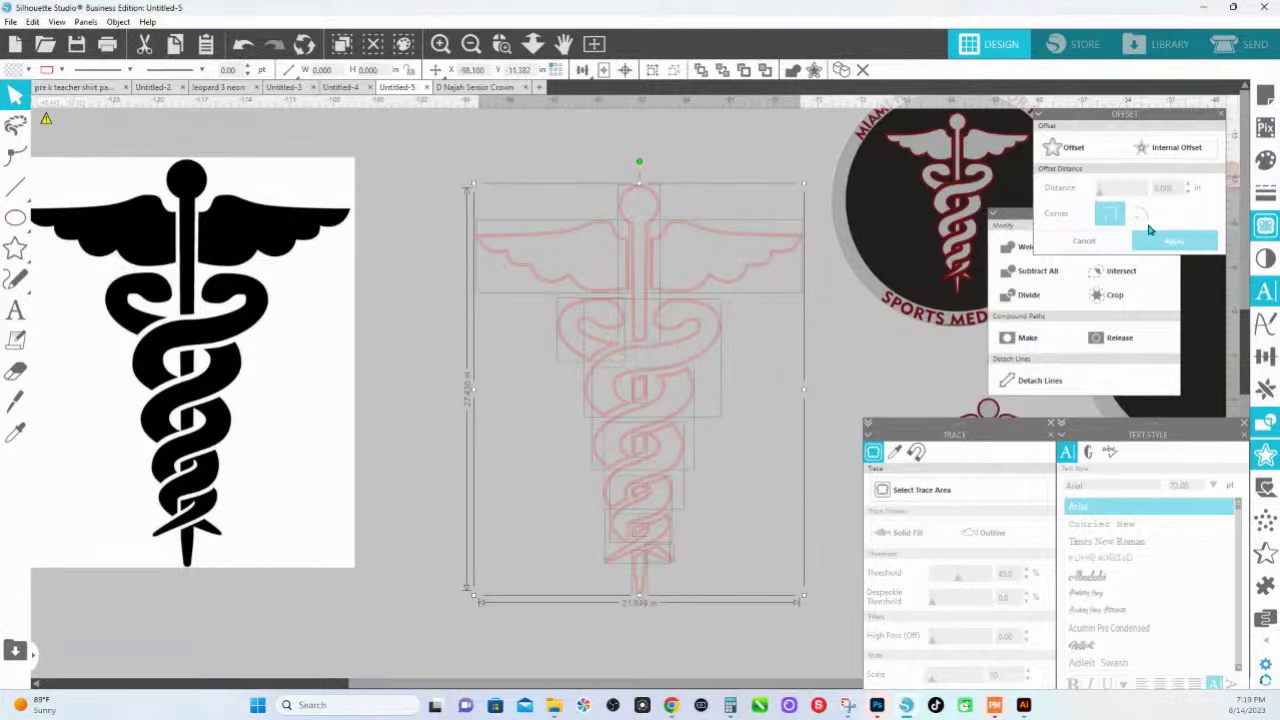
# Fill the inward-offset caduceus parts with light yellow-green and group them.
pyautogui.click(1266, 161)
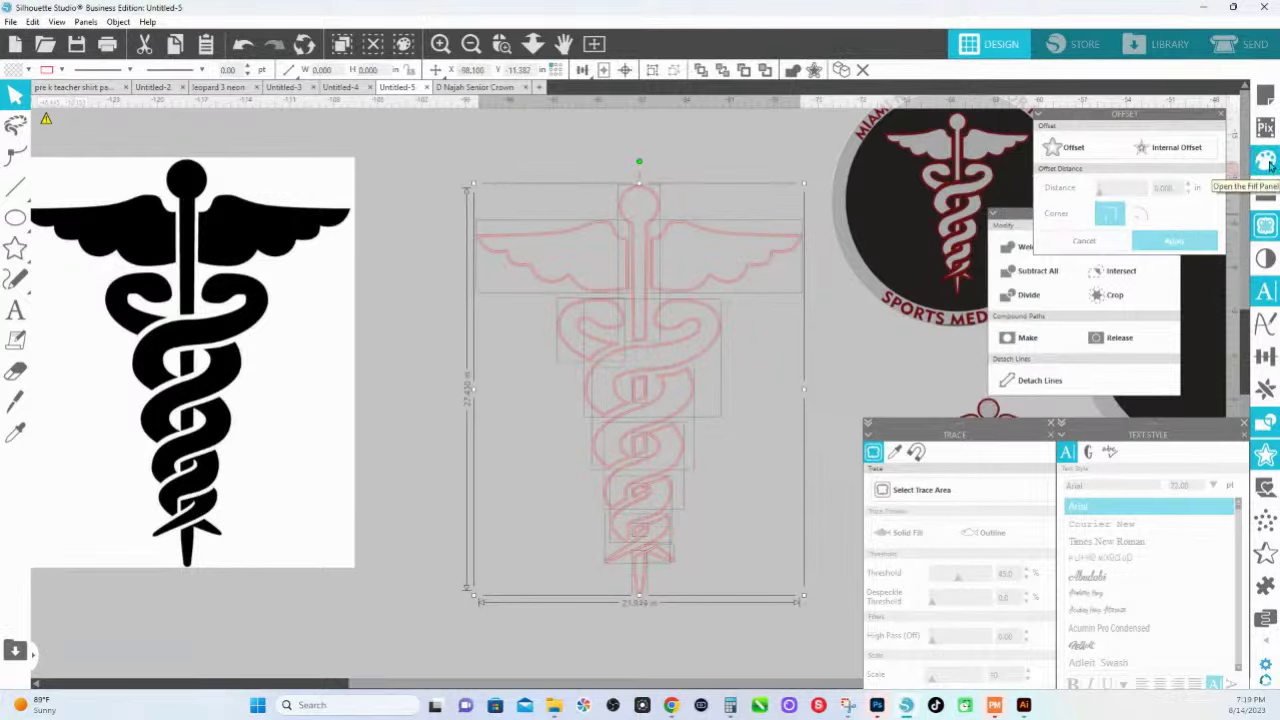
pyautogui.click(1141, 243)
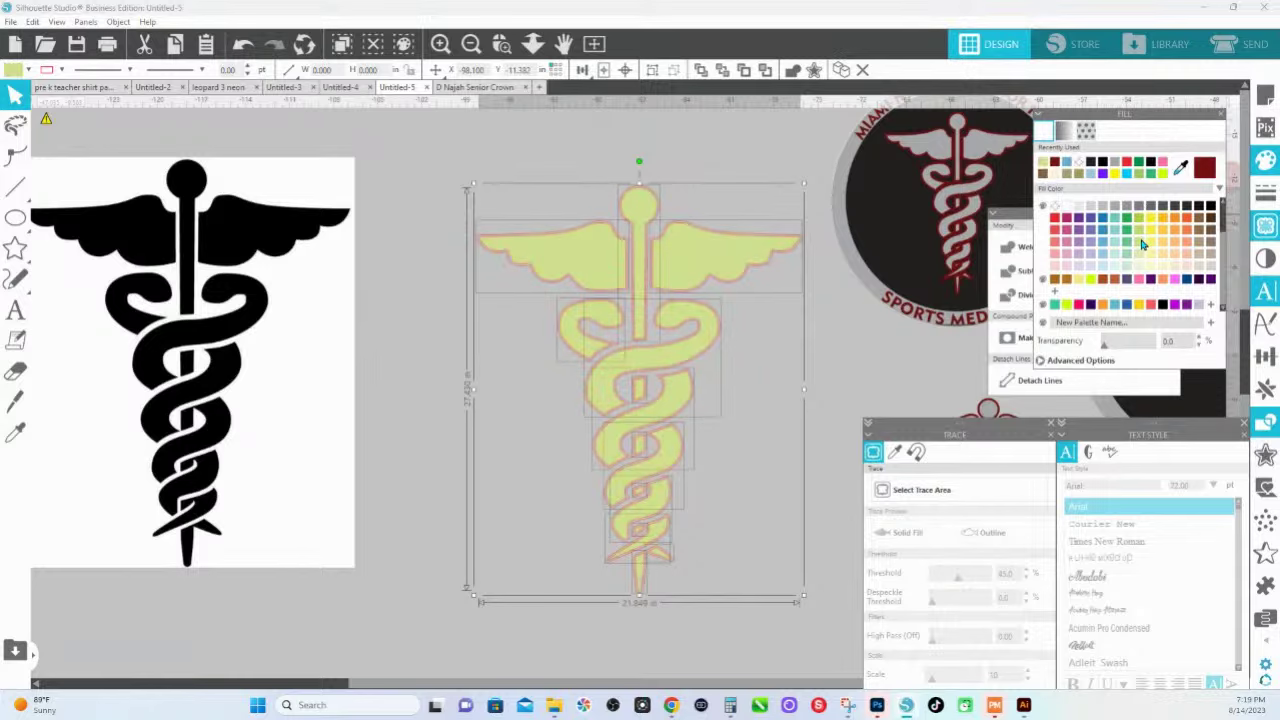
pyautogui.hotkey('ctrl', 'g')
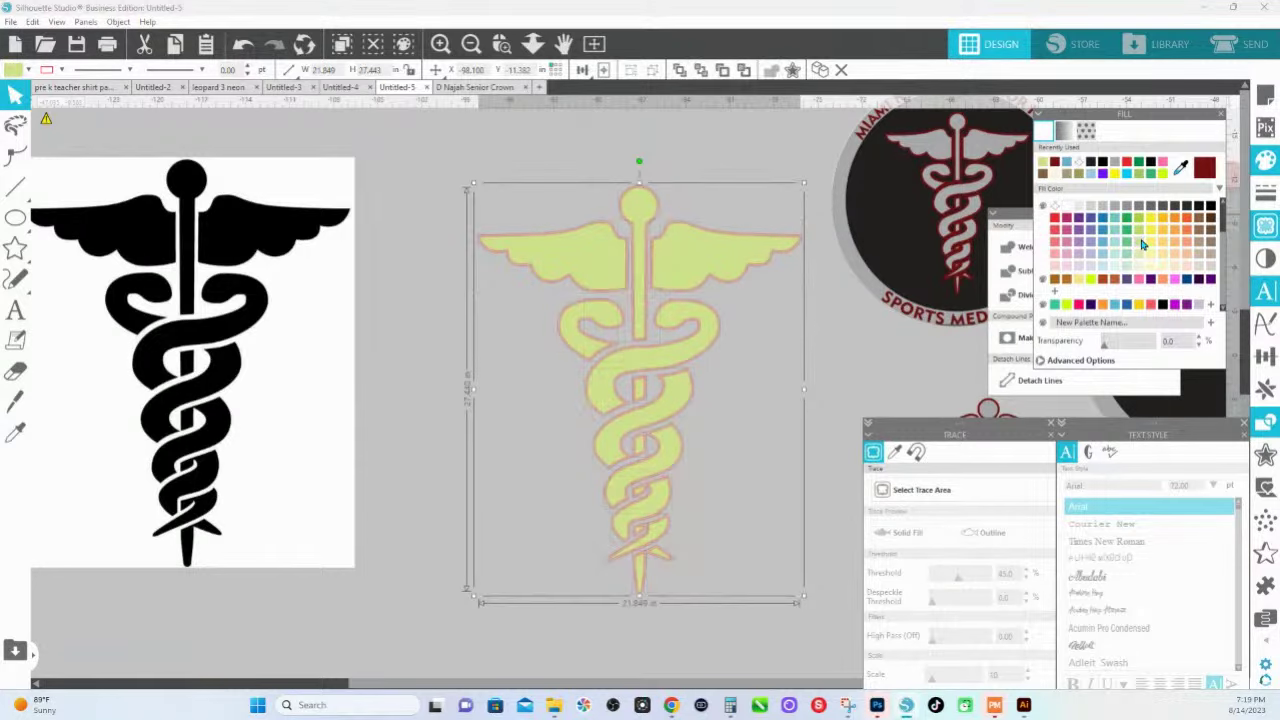
# Separate the yellow-green caduceus from the original trace and set the unfilled outline aside over the black caduceus image.
pyautogui.moveTo(680, 257); pyautogui.dragTo(697, 294)
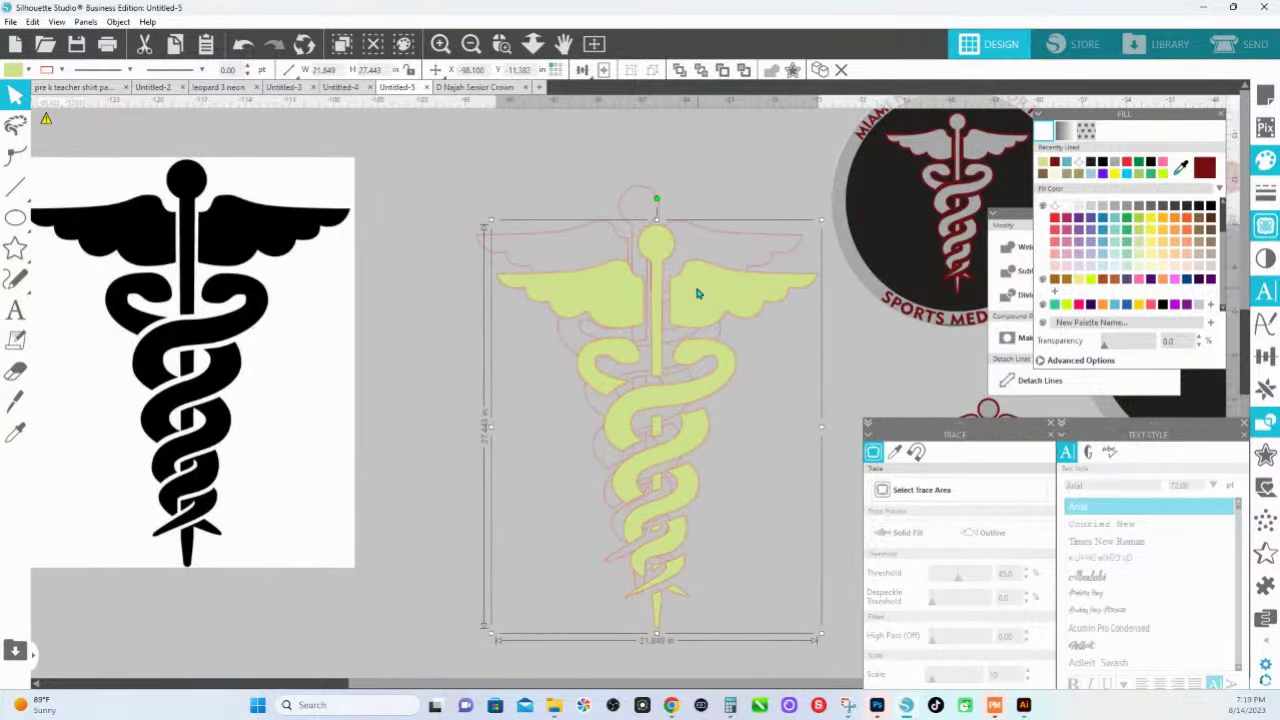
pyautogui.scroll(-2, 638, 241)
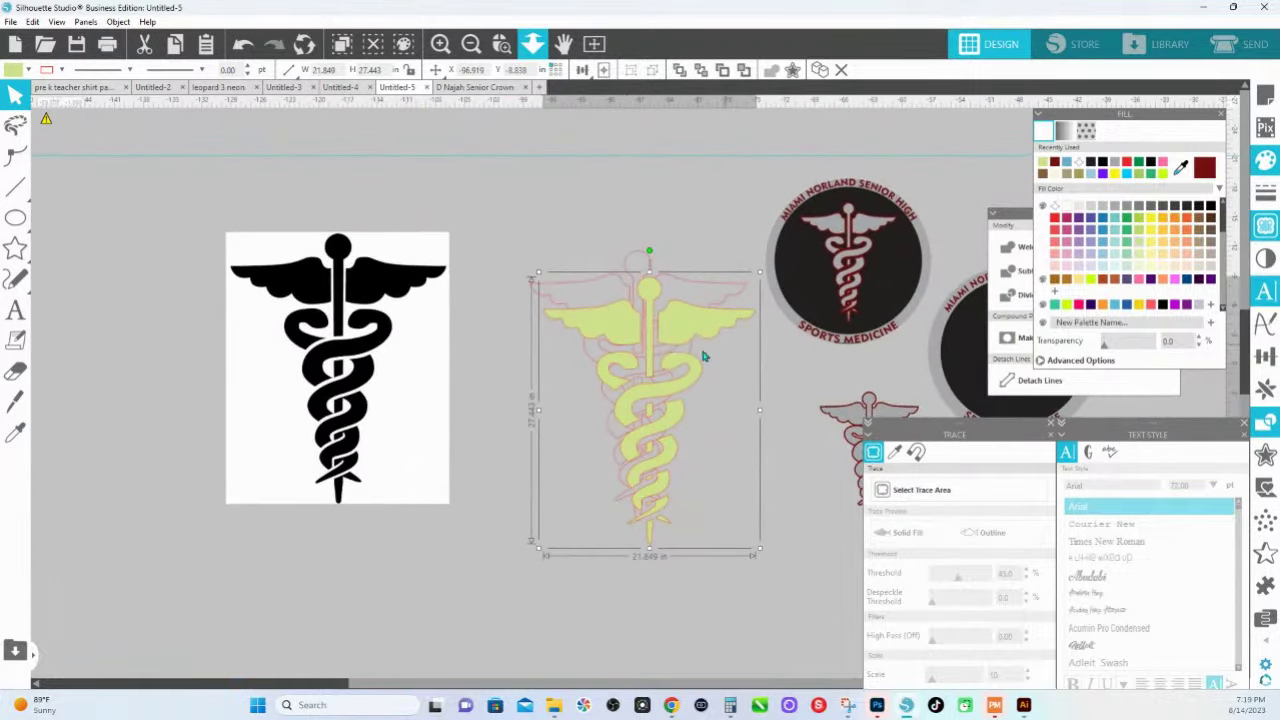
pyautogui.moveTo(703, 354); pyautogui.dragTo(700, 394)
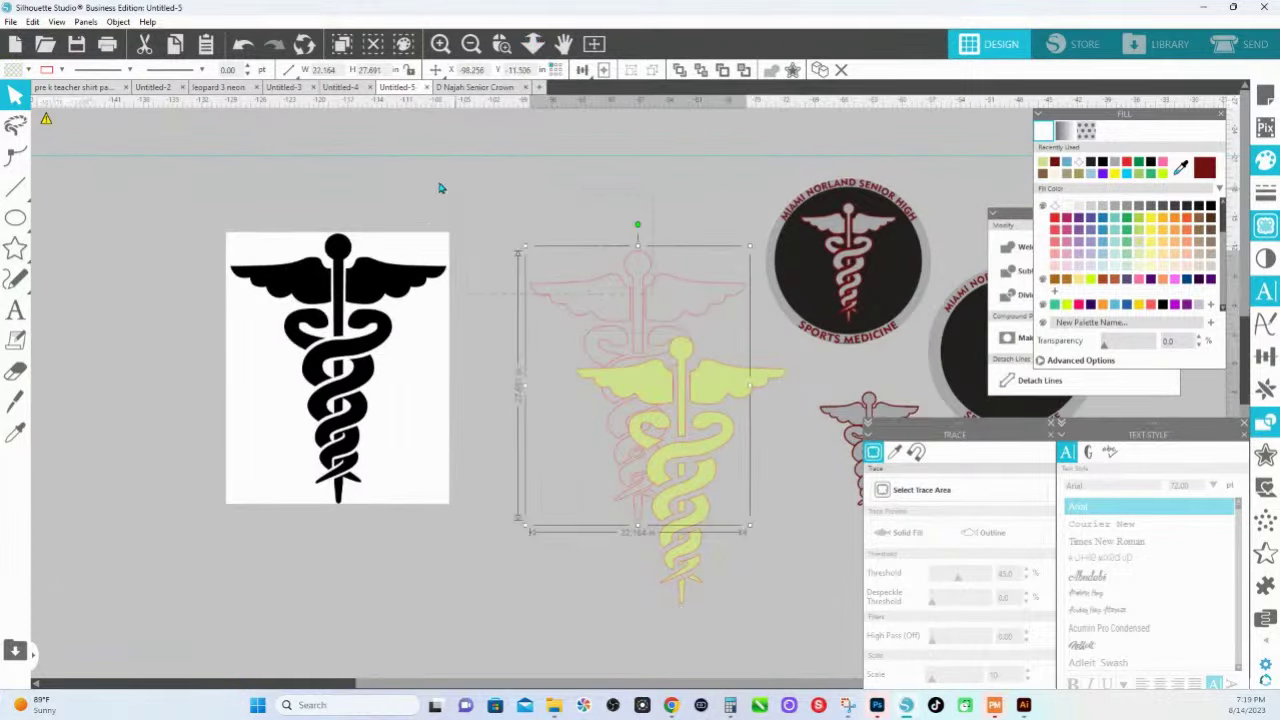
pyautogui.click(657, 289)
pyautogui.moveTo(671, 286); pyautogui.dragTo(427, 275)
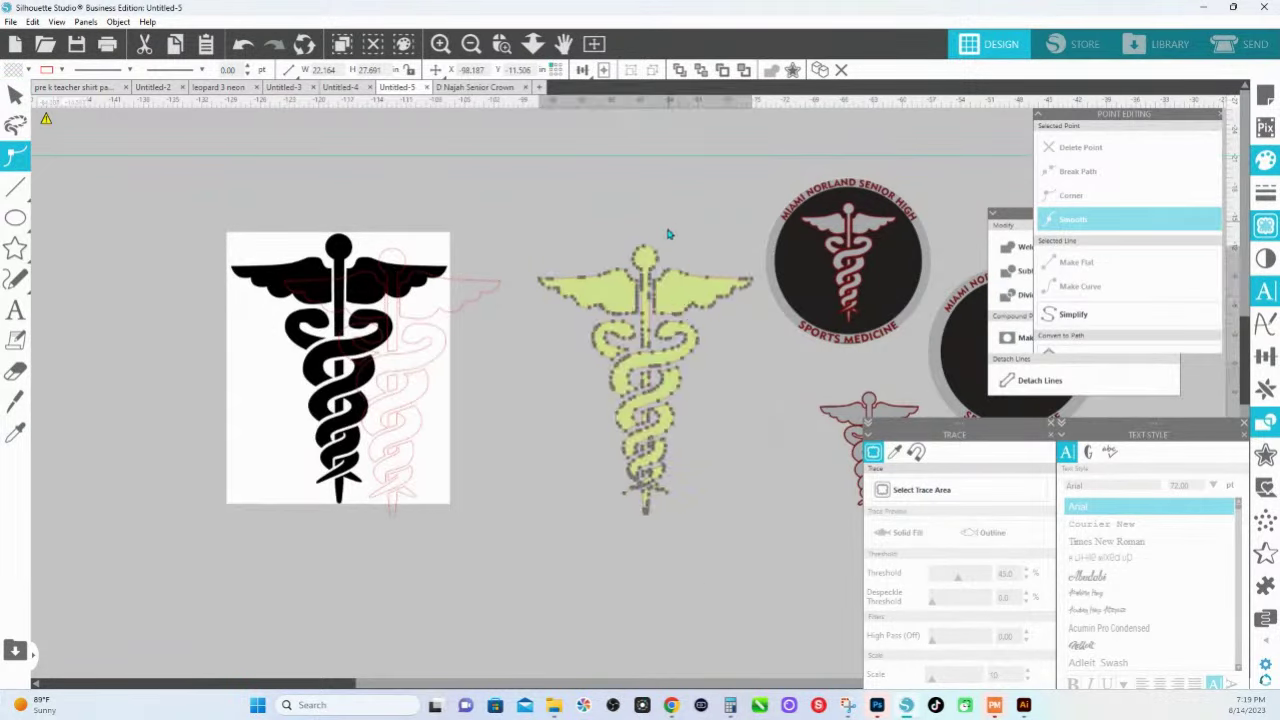
# Try to offset the yellow-green caduceus outward with sharp corners, and undo deleting the filled shape.
pyautogui.click(680, 275)
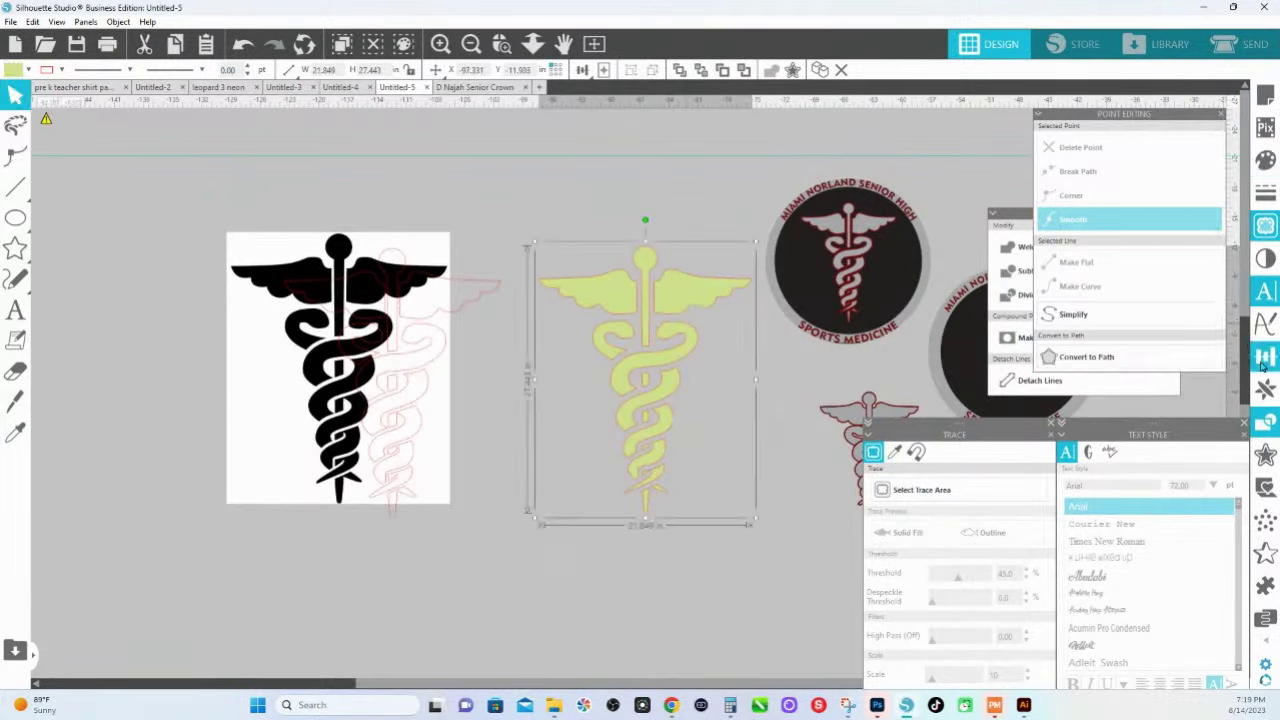
pyautogui.click(1266, 458)
pyautogui.click(1067, 148)
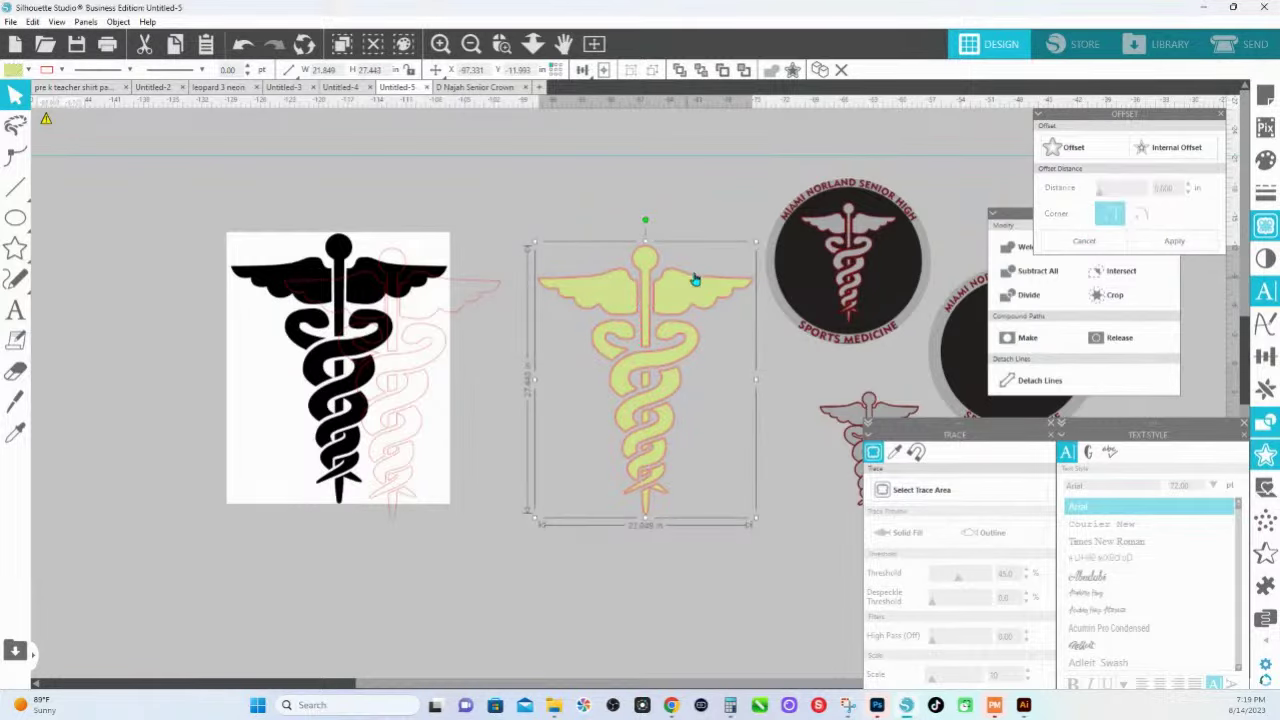
pyautogui.press('Delete')
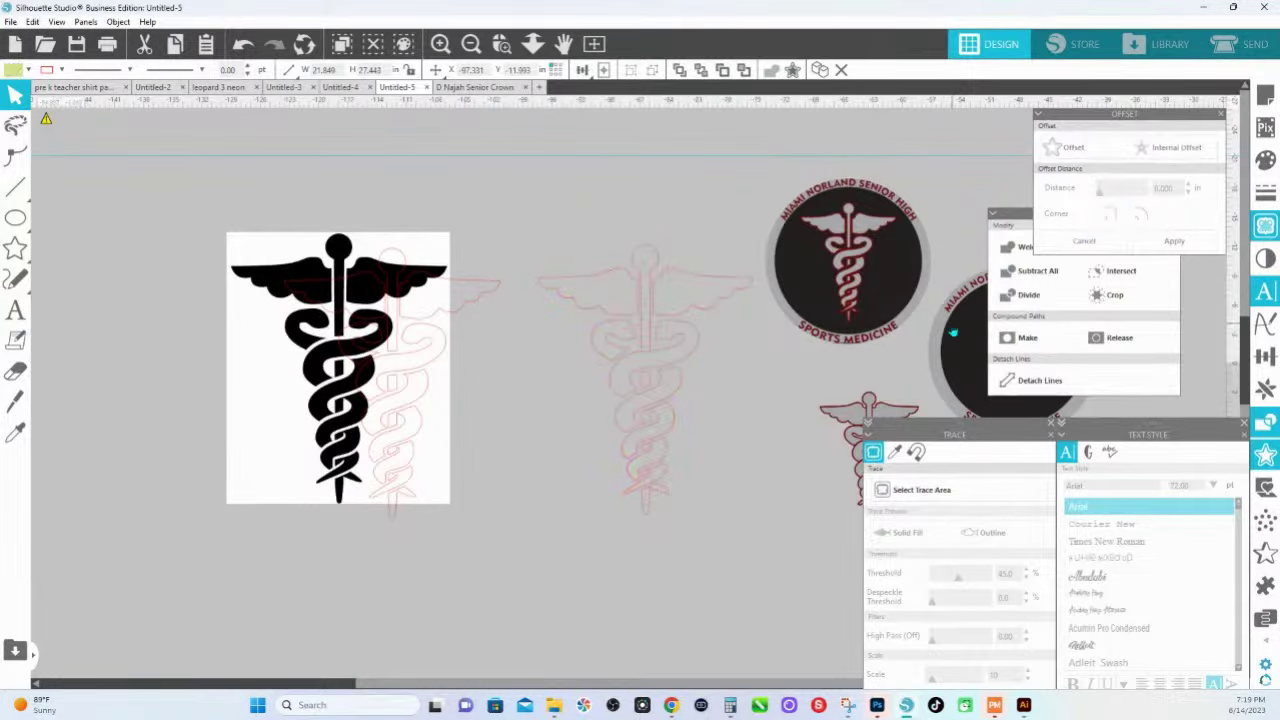
pyautogui.hotkey('ctrl', 'z')
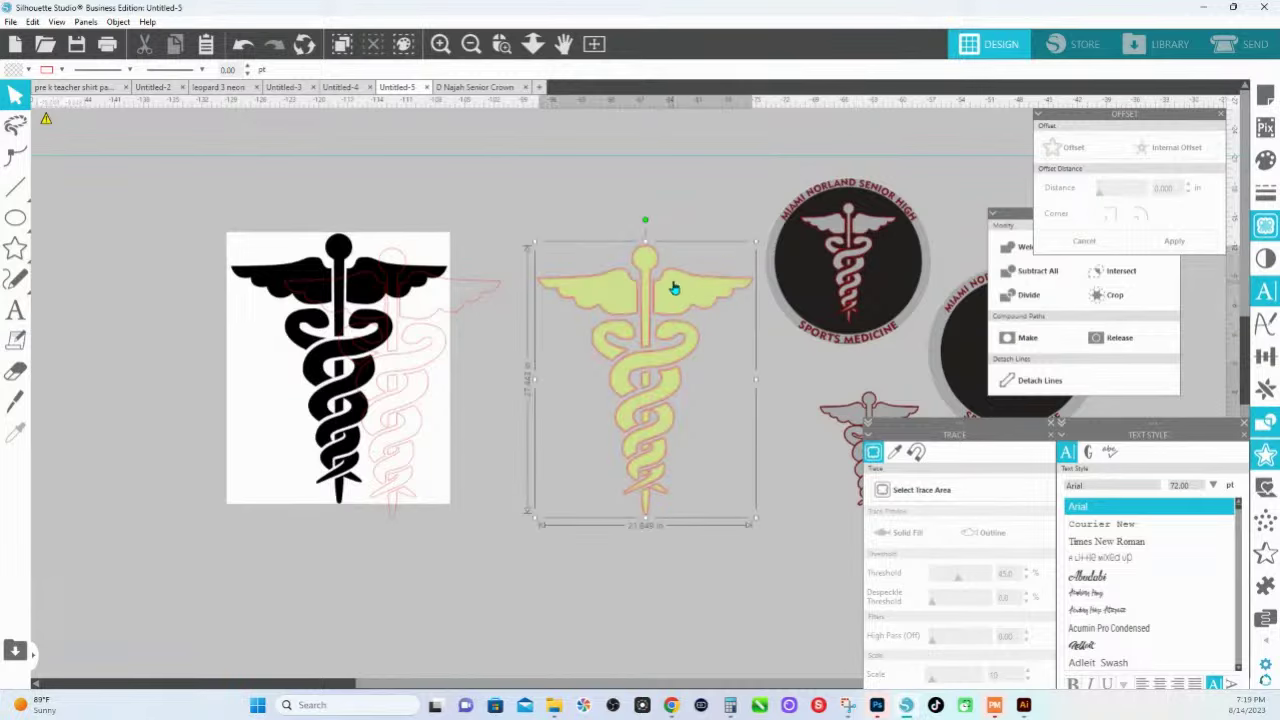
# Preview an outward offset of the yellow-green caduceus with rounded corners, reducing the distance to 0.265 in.
pyautogui.click(674, 288)
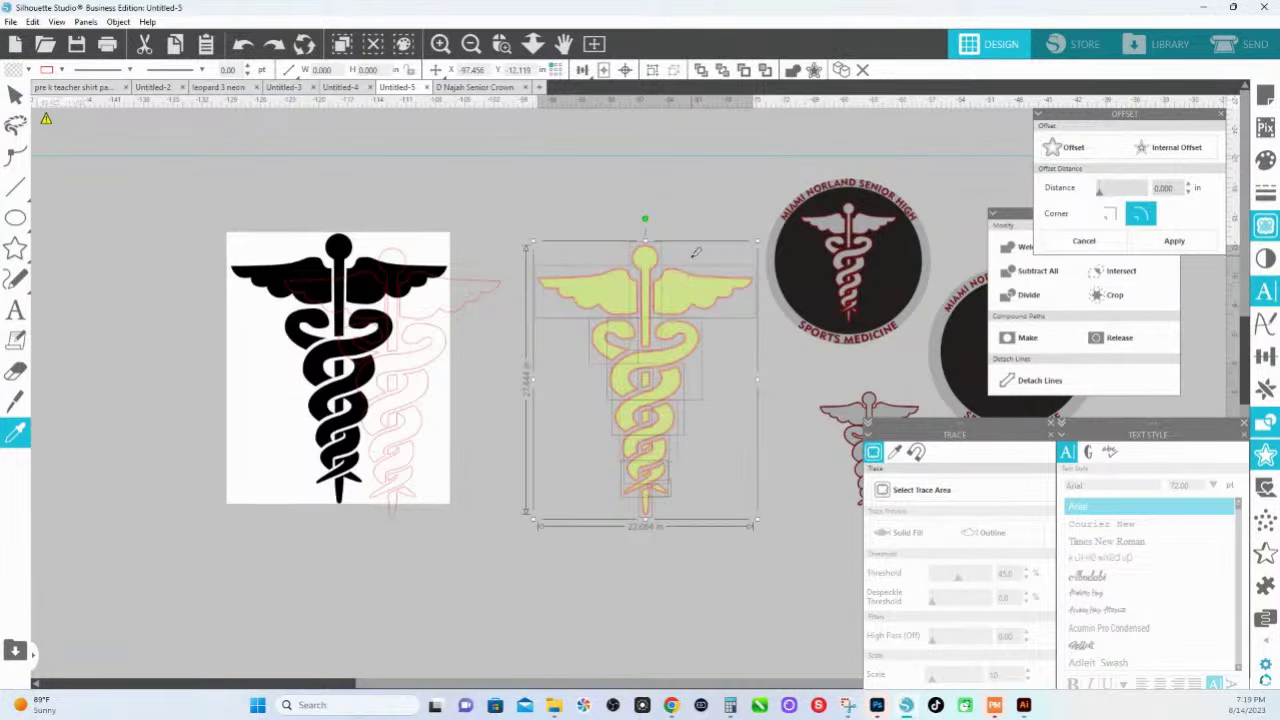
pyautogui.click(694, 258)
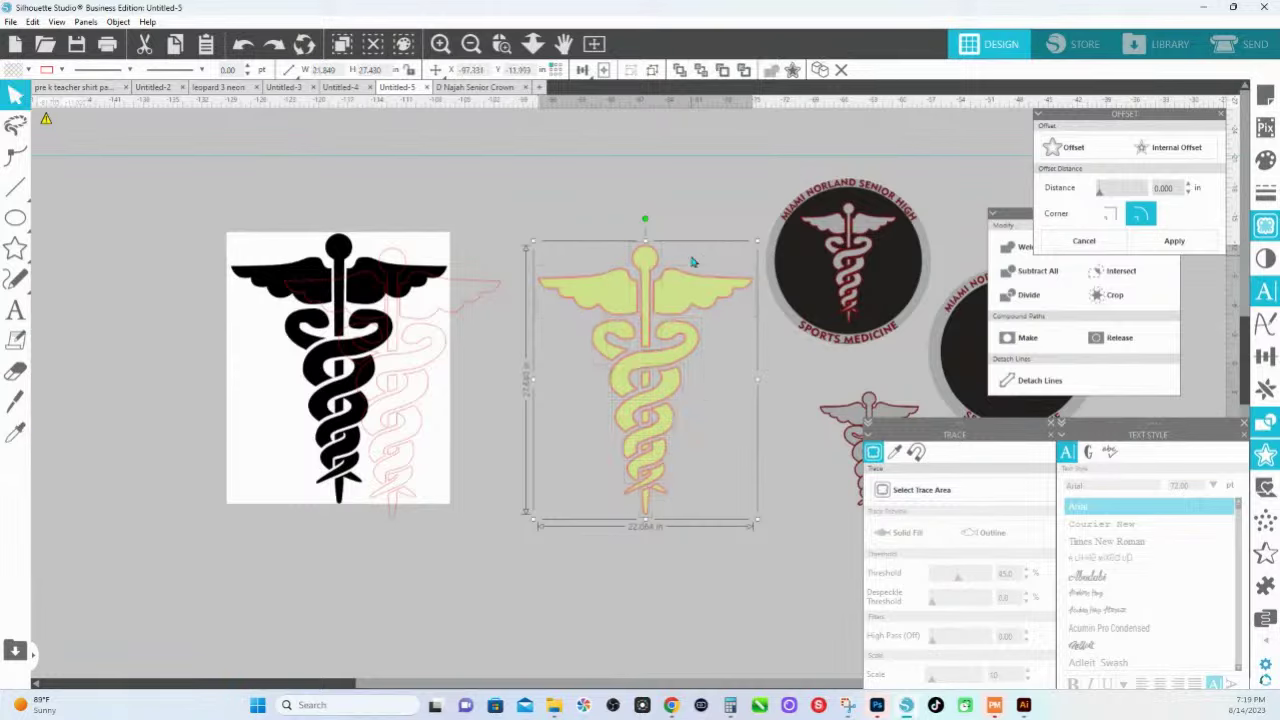
pyautogui.click(1060, 148)
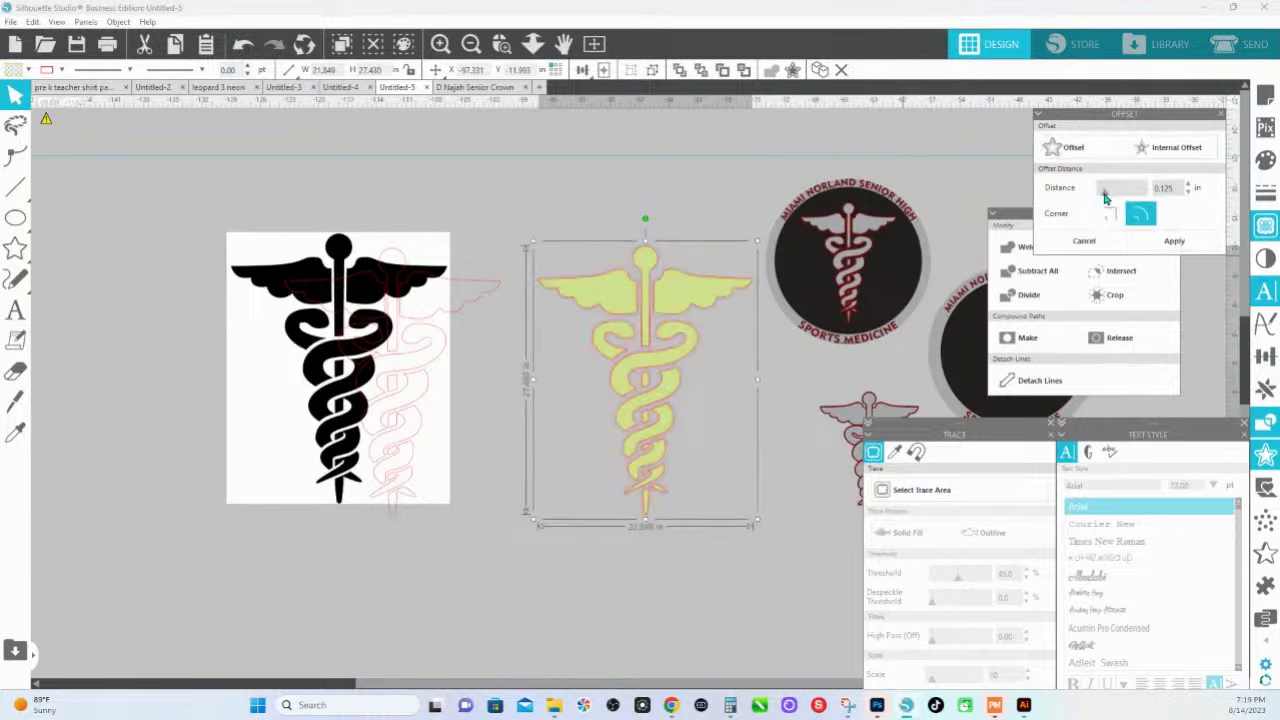
pyautogui.moveTo(1110, 198); pyautogui.dragTo(1115, 201)
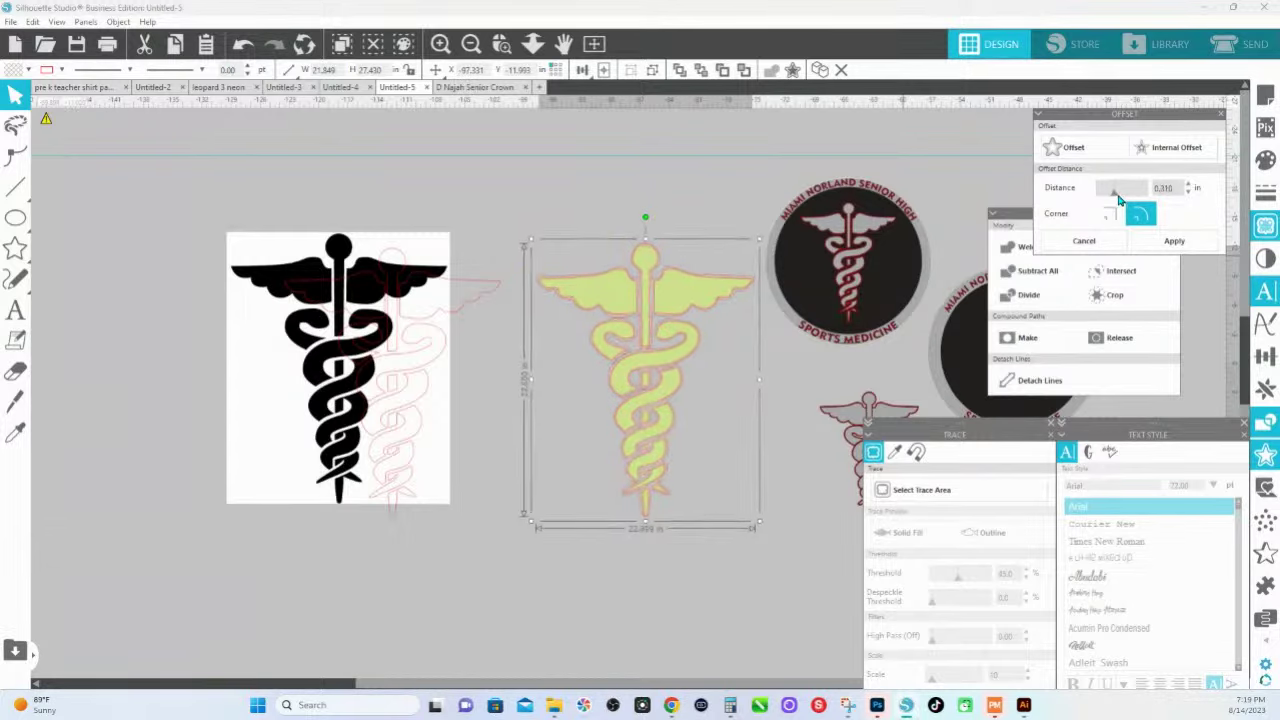
pyautogui.moveTo(1110, 195); pyautogui.dragTo(1114, 195)
pyautogui.click(1188, 196)
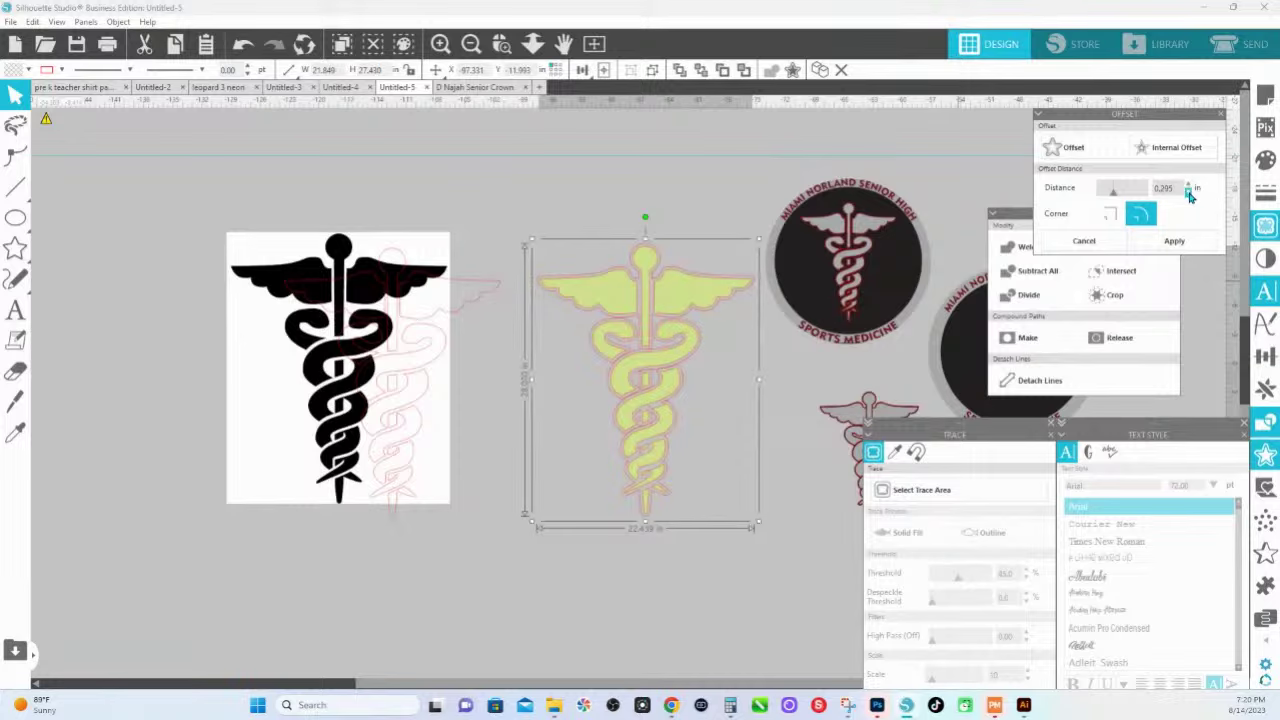
pyautogui.click(1189, 194)
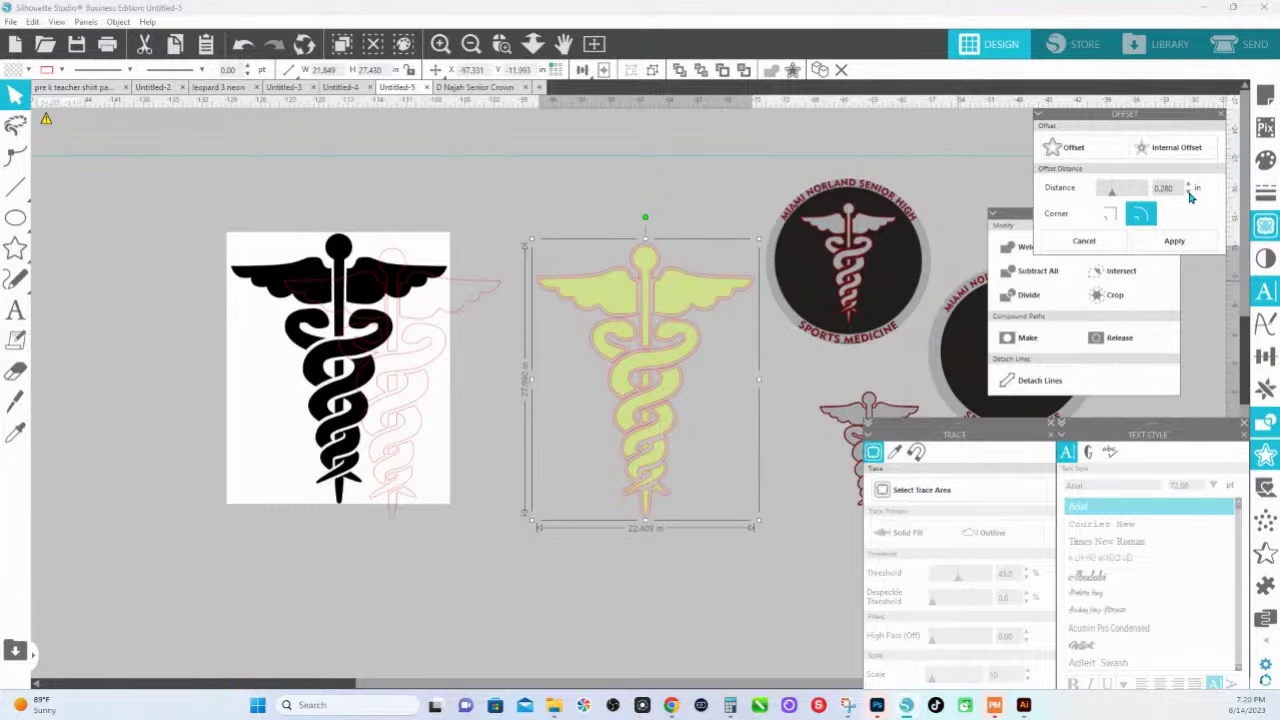
pyautogui.click(1189, 194)
pyautogui.click(1189, 194)
pyautogui.click(1189, 194)
pyautogui.click(1189, 194)
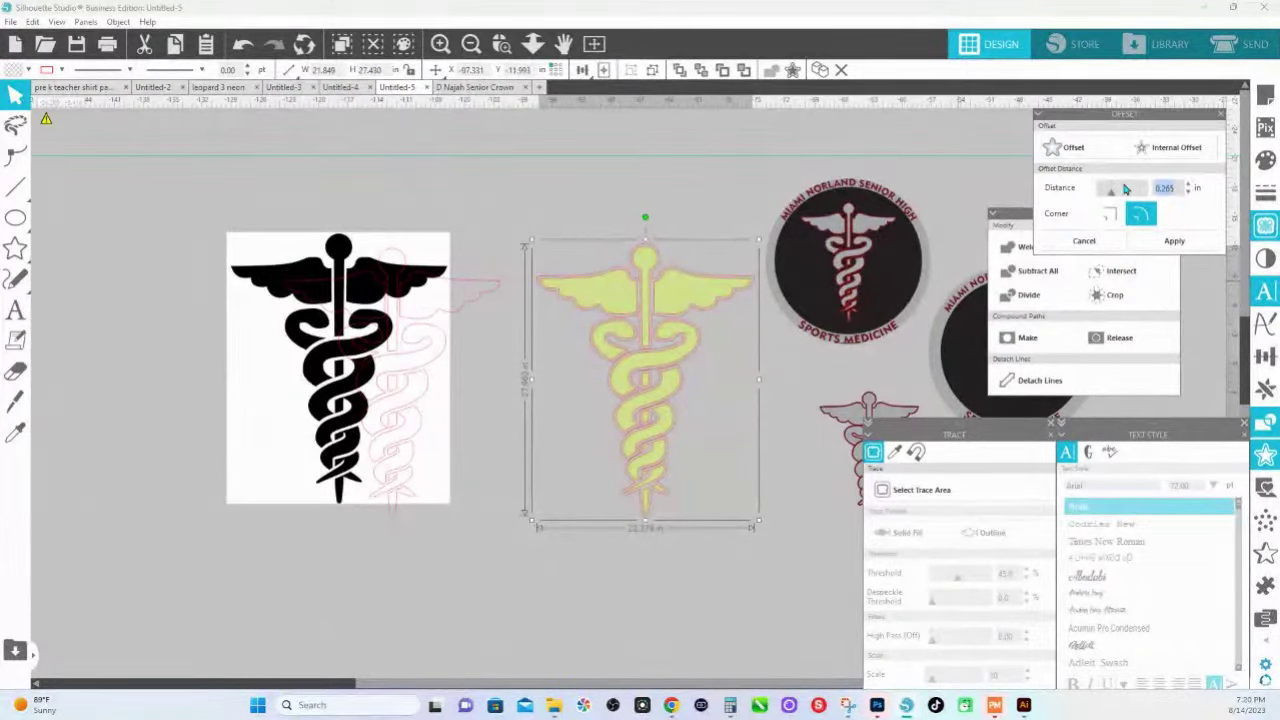
# Fine-tune the outward offset distance to give a caduceus outline about 22.39 in wide, and apply the offset.
pyautogui.write('2')
pyautogui.press('Return')
pyautogui.click(1126, 181)
pyautogui.write('.2')
pyautogui.press('Return')
pyautogui.click(1178, 244)
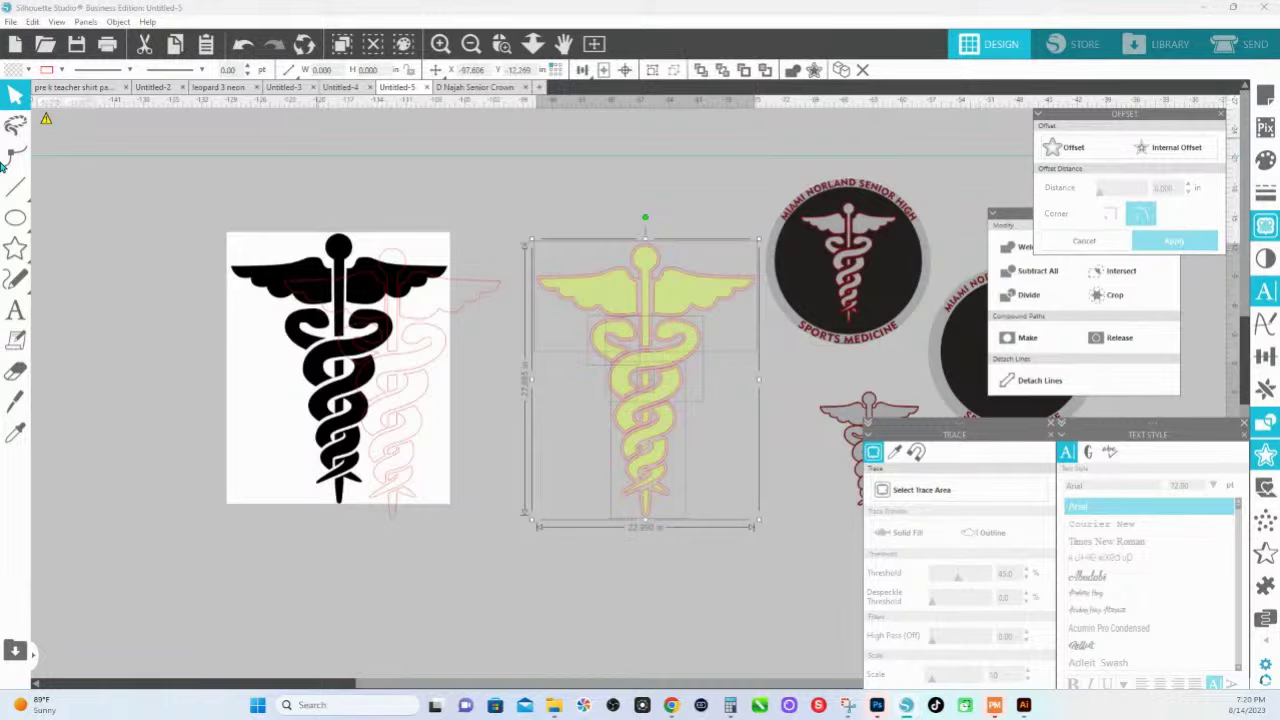
# Move the Modify options aside to uncover the dark red circle and fill the new offset outline with its color.
pyautogui.click(15, 432)
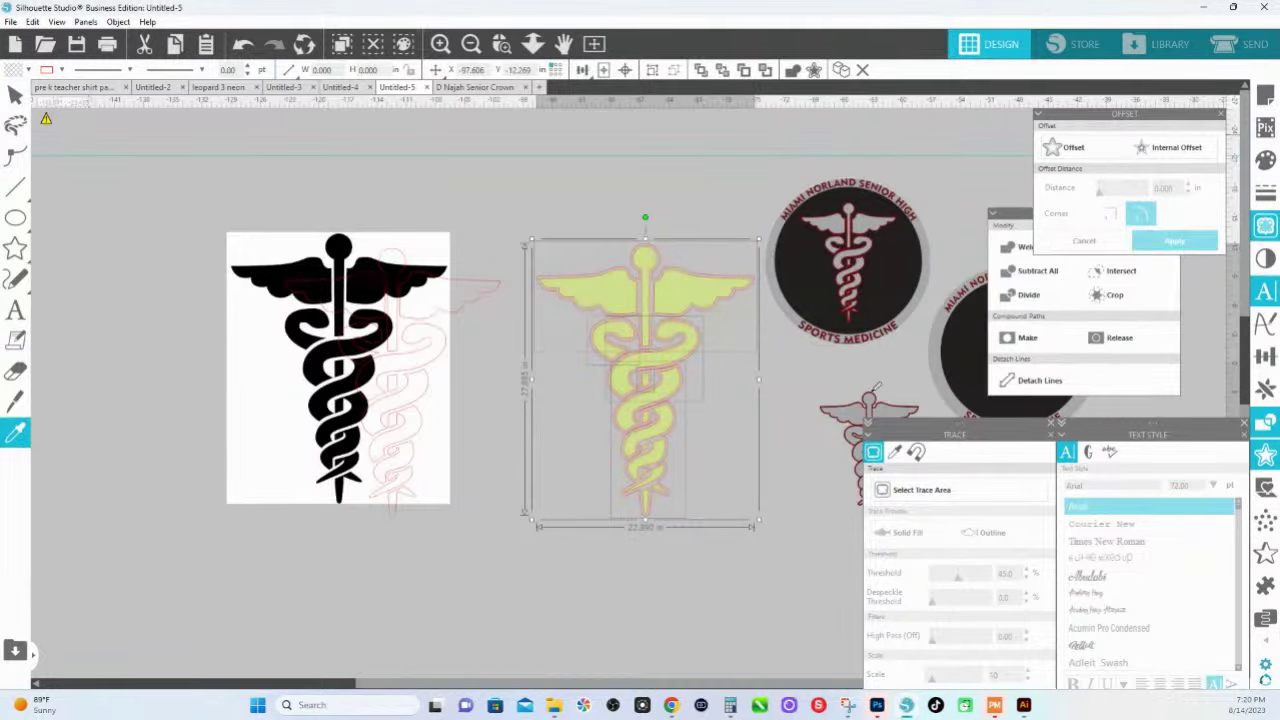
pyautogui.click(876, 386)
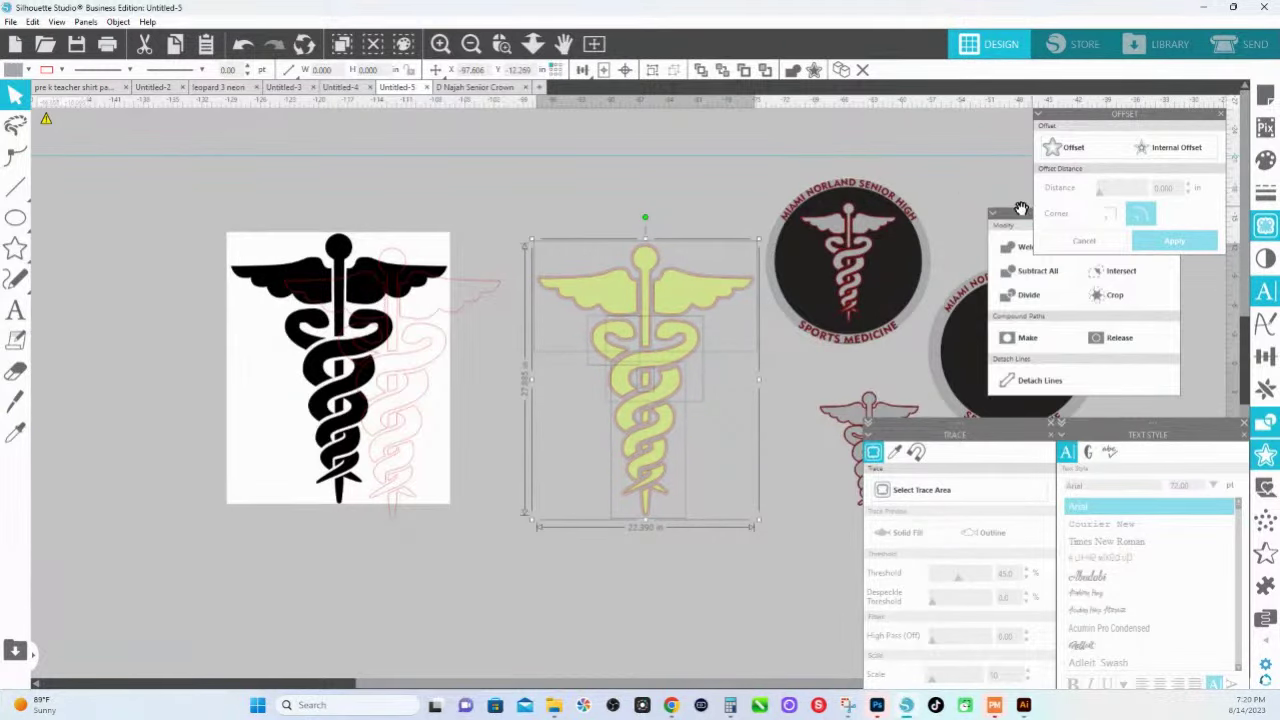
pyautogui.moveTo(1021, 208); pyautogui.dragTo(1170, 218)
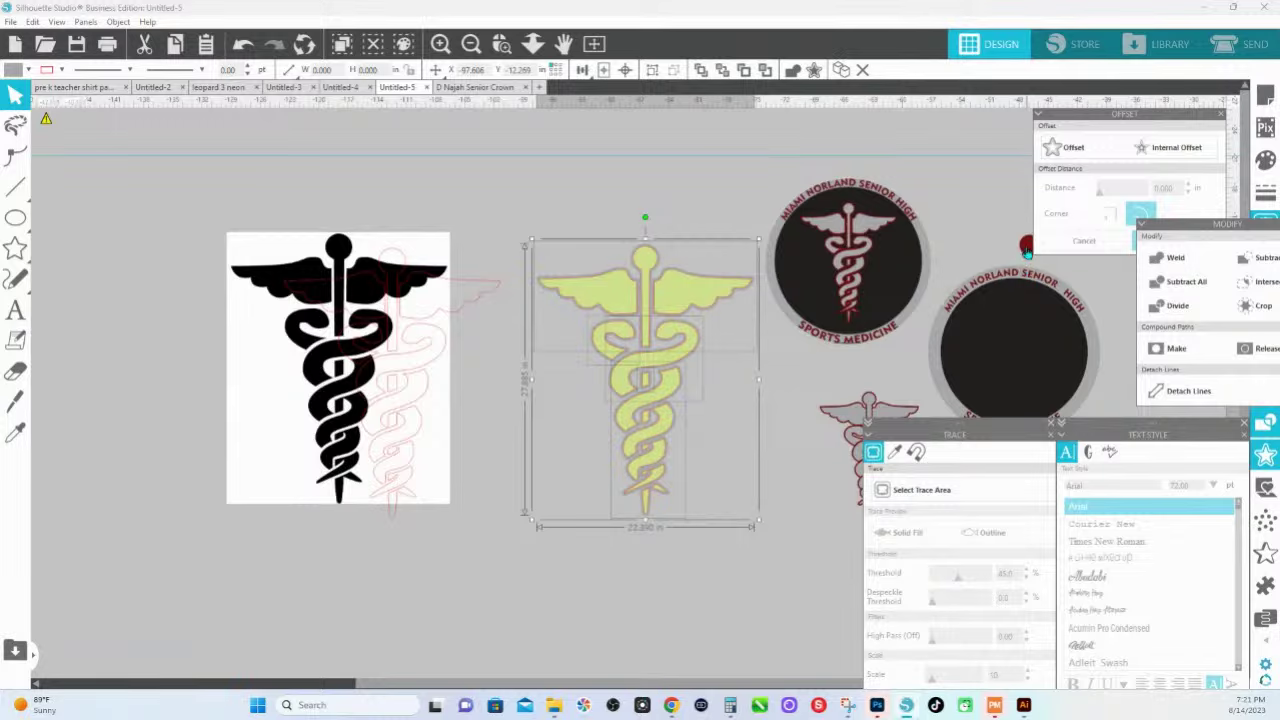
pyautogui.click(16, 432)
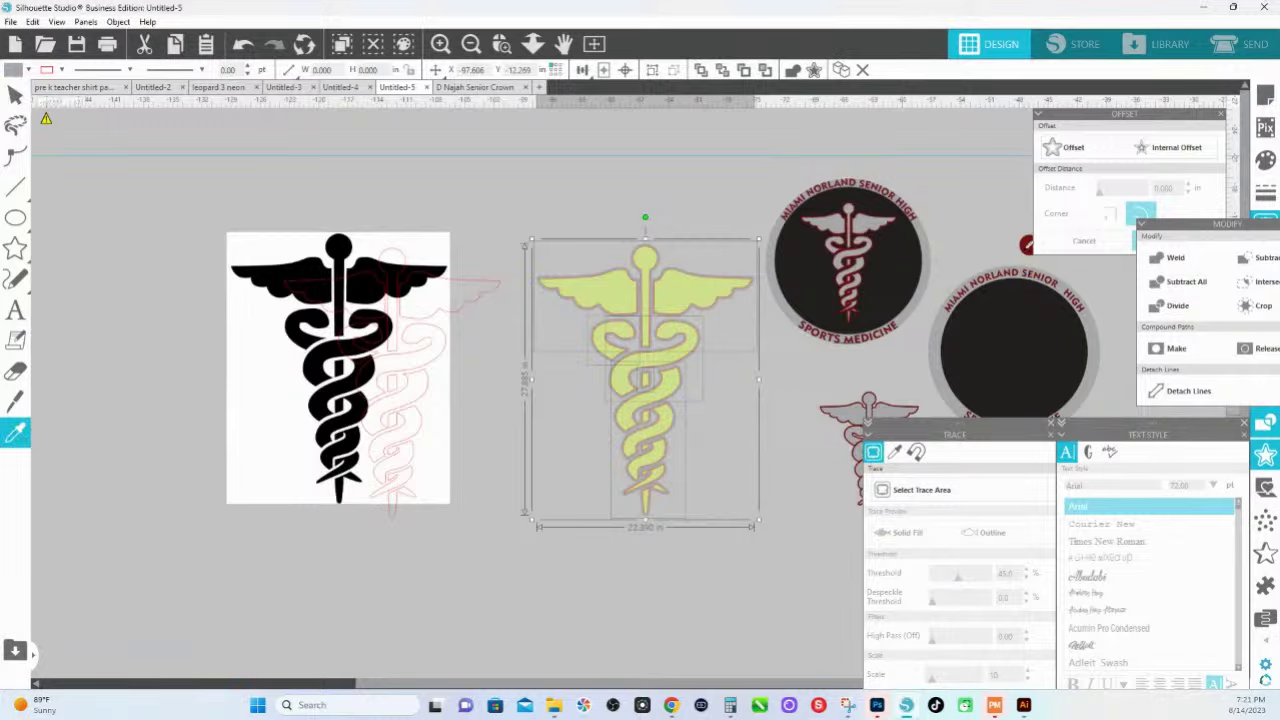
pyautogui.click(1027, 246)
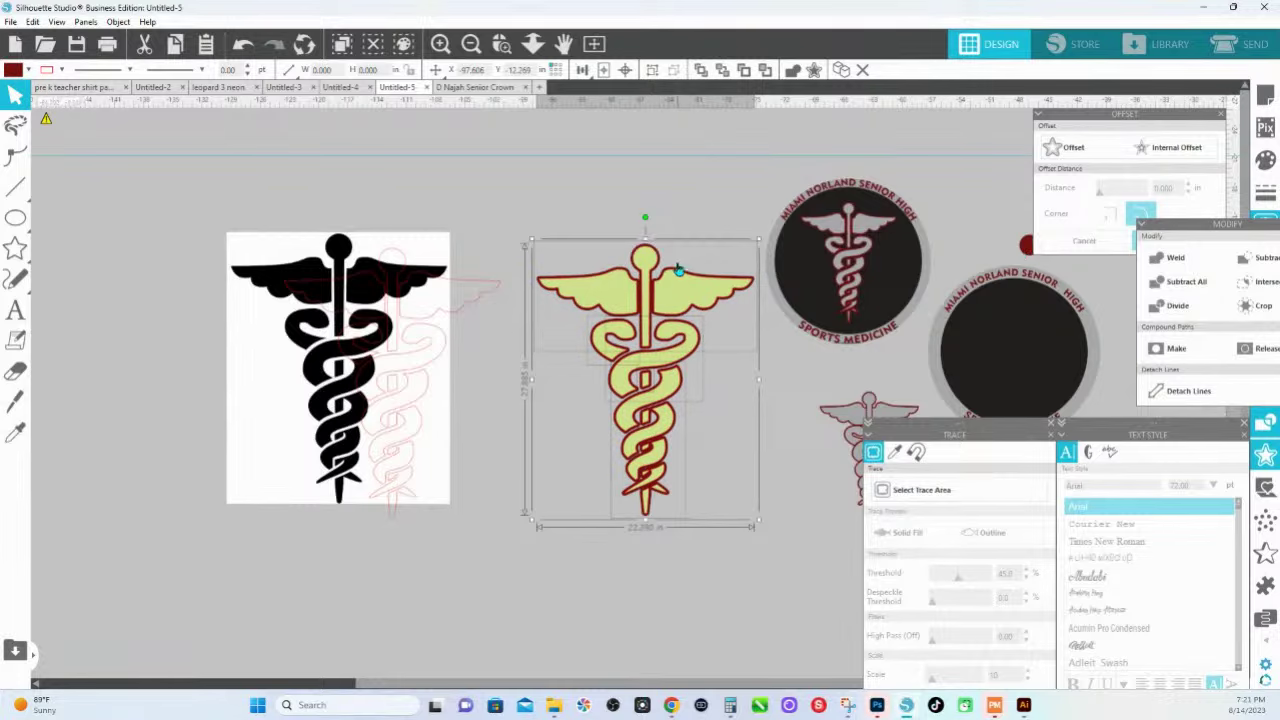
# Fill the inner yellow-green caduceus with the gray sampled from the emblem's outer ring.
pyautogui.press('i')
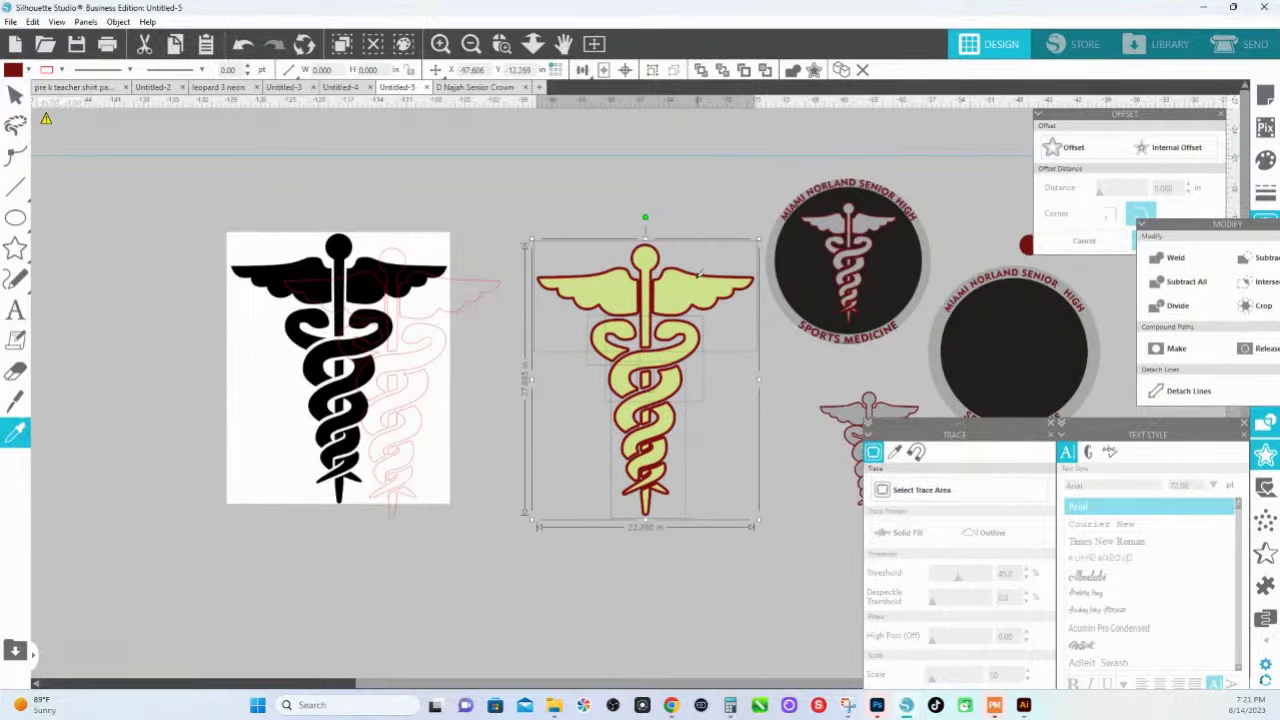
pyautogui.click(697, 274)
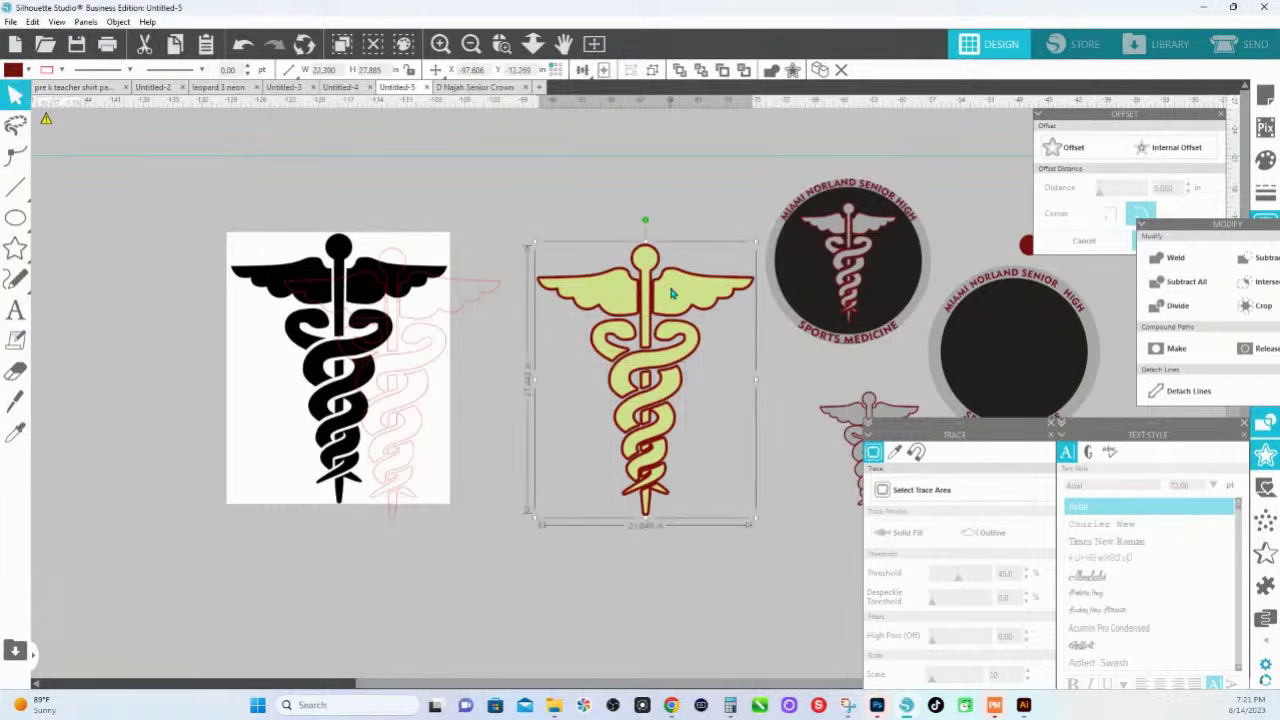
pyautogui.press('i')
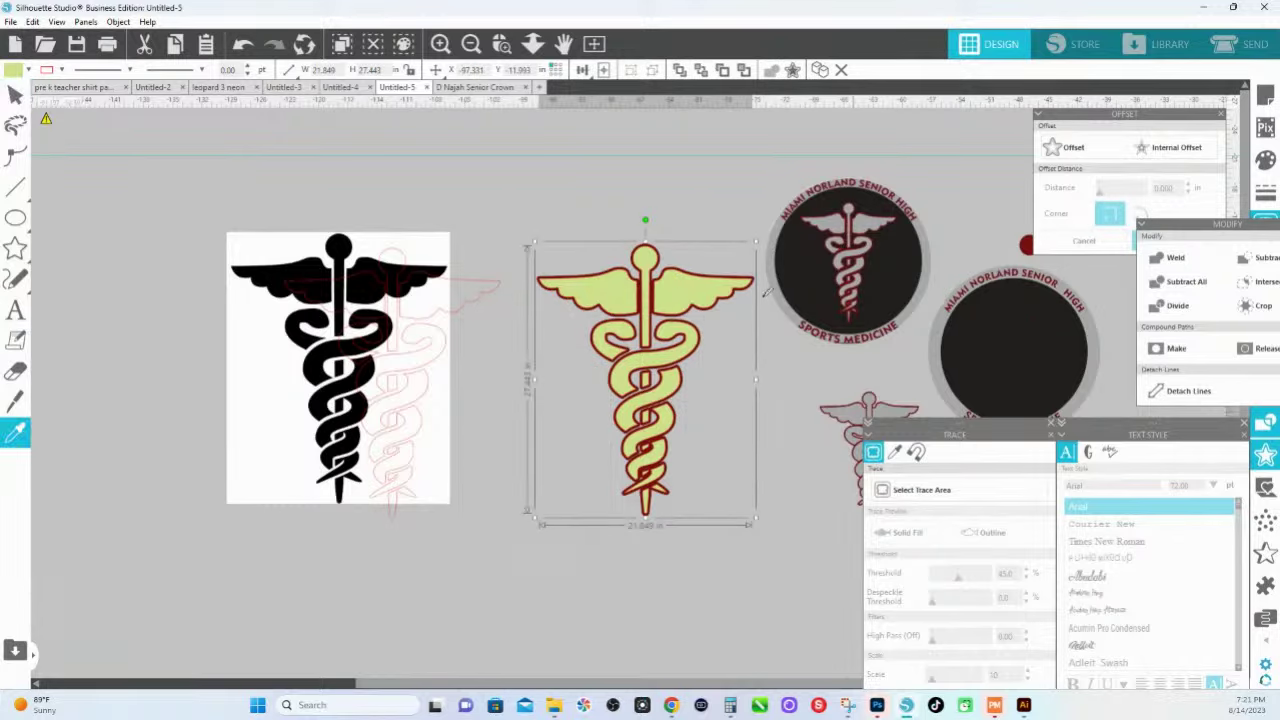
pyautogui.click(938, 337)
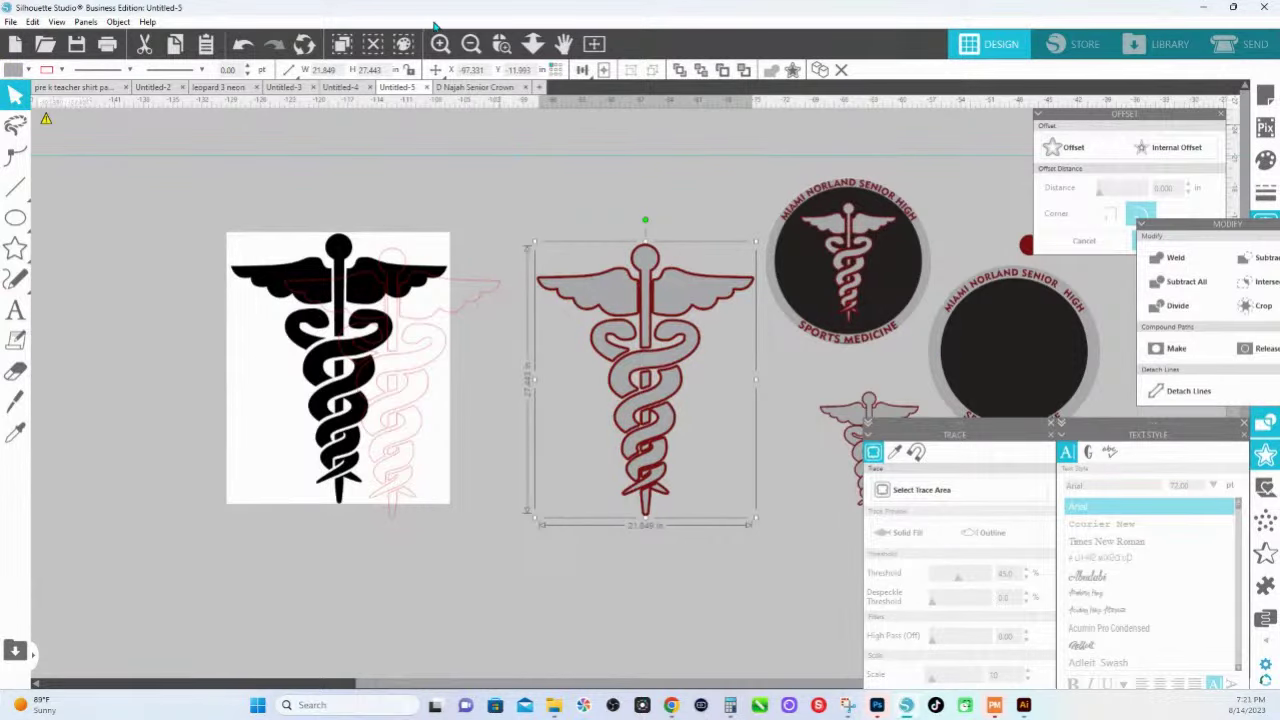
# Offset the dark red caduceus outline outward by about 0.06 in with rounded corners.
pyautogui.click(501, 45)
pyautogui.moveTo(583, 283); pyautogui.dragTo(773, 381)
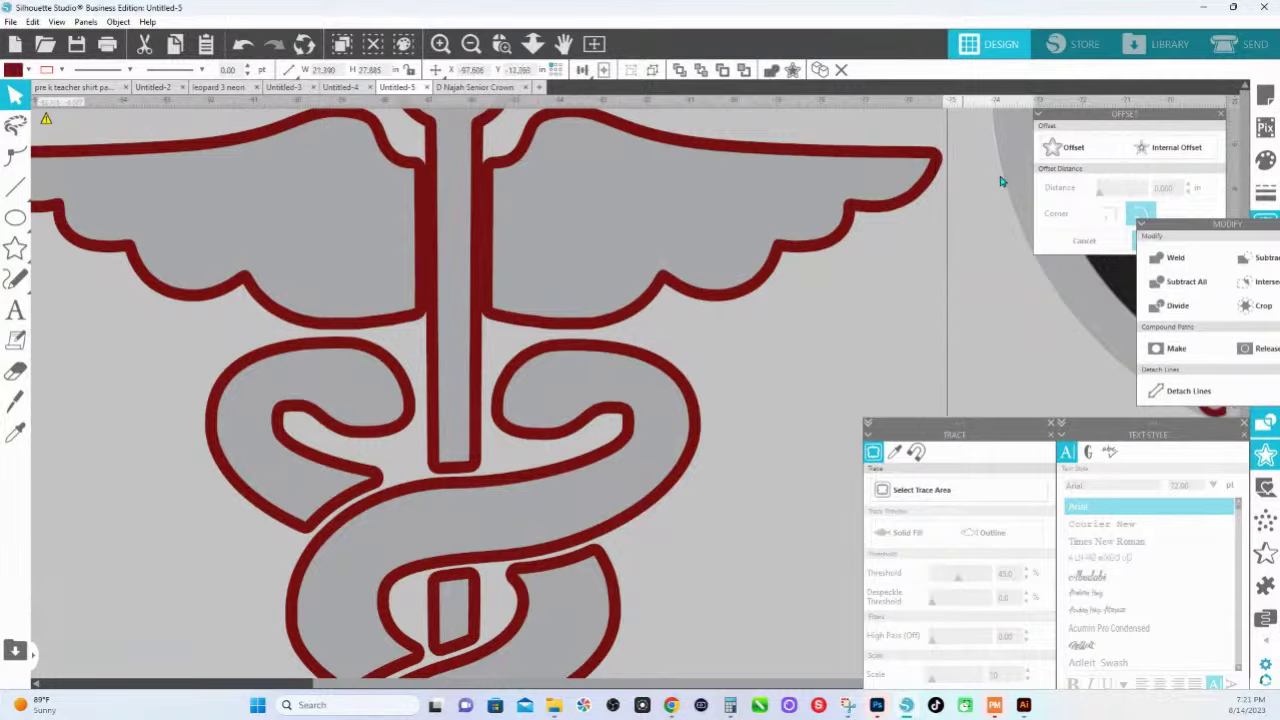
pyautogui.click(1062, 148)
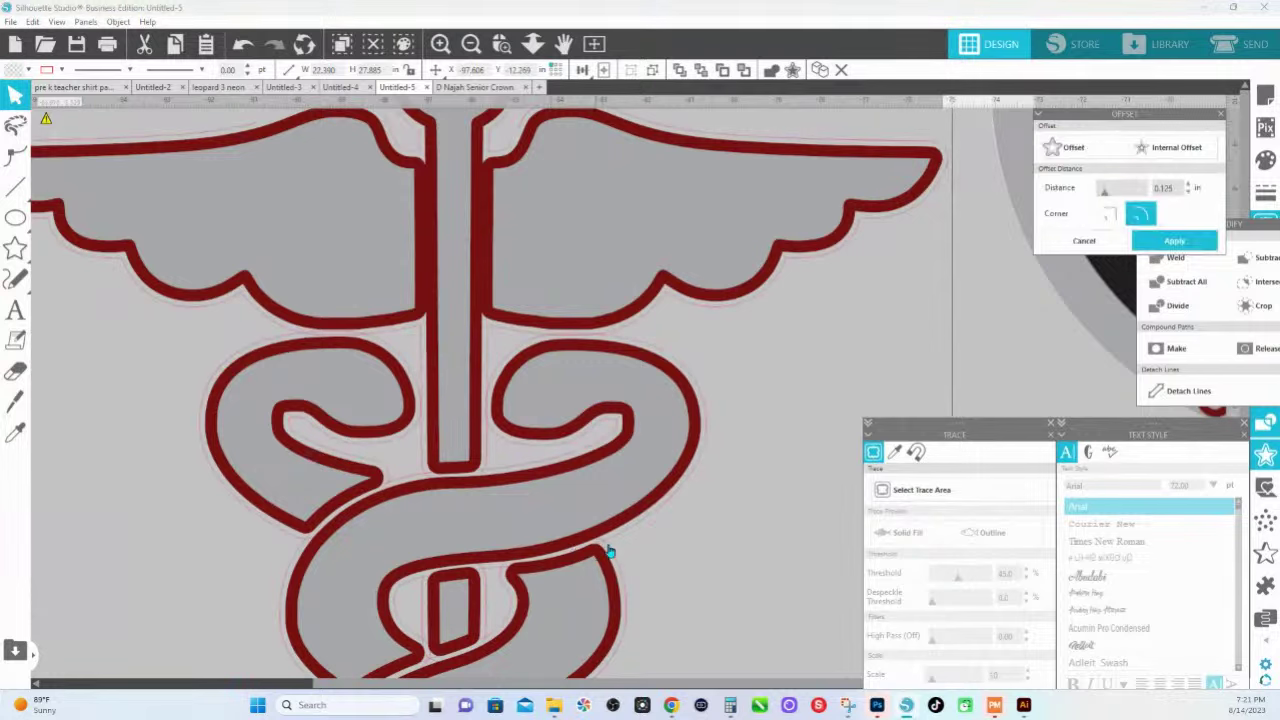
pyautogui.moveTo(1180, 187); pyautogui.dragTo(1132, 178)
pyautogui.write('0.05')
pyautogui.press('Return')
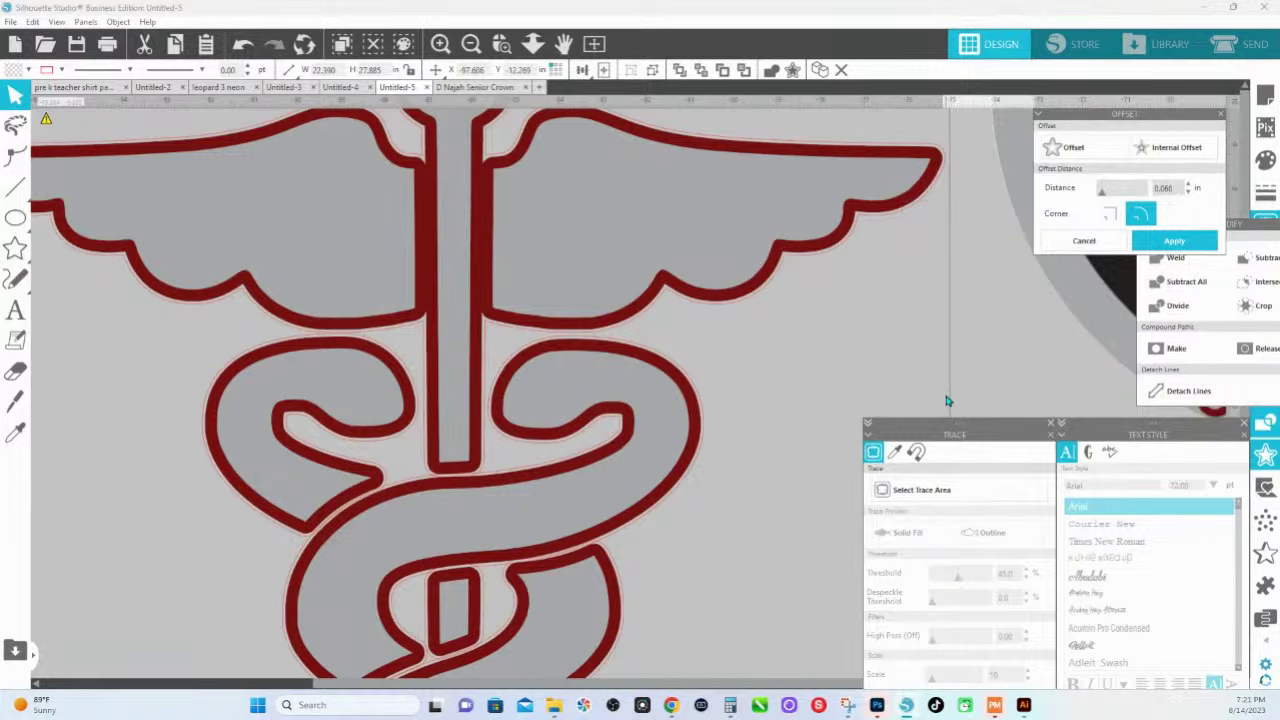
pyautogui.click(1203, 242)
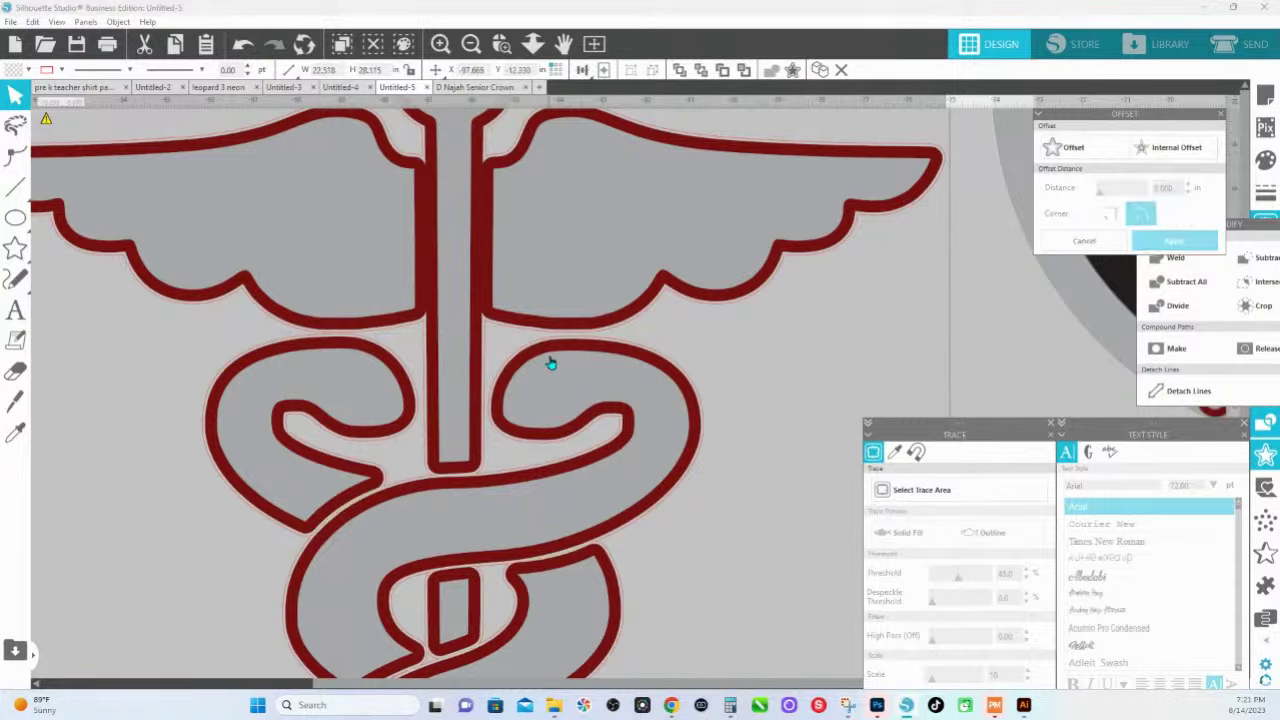
# Weld the new offset to the dark red outline and group it with the gray caduceus.
pyautogui.click(608, 336)
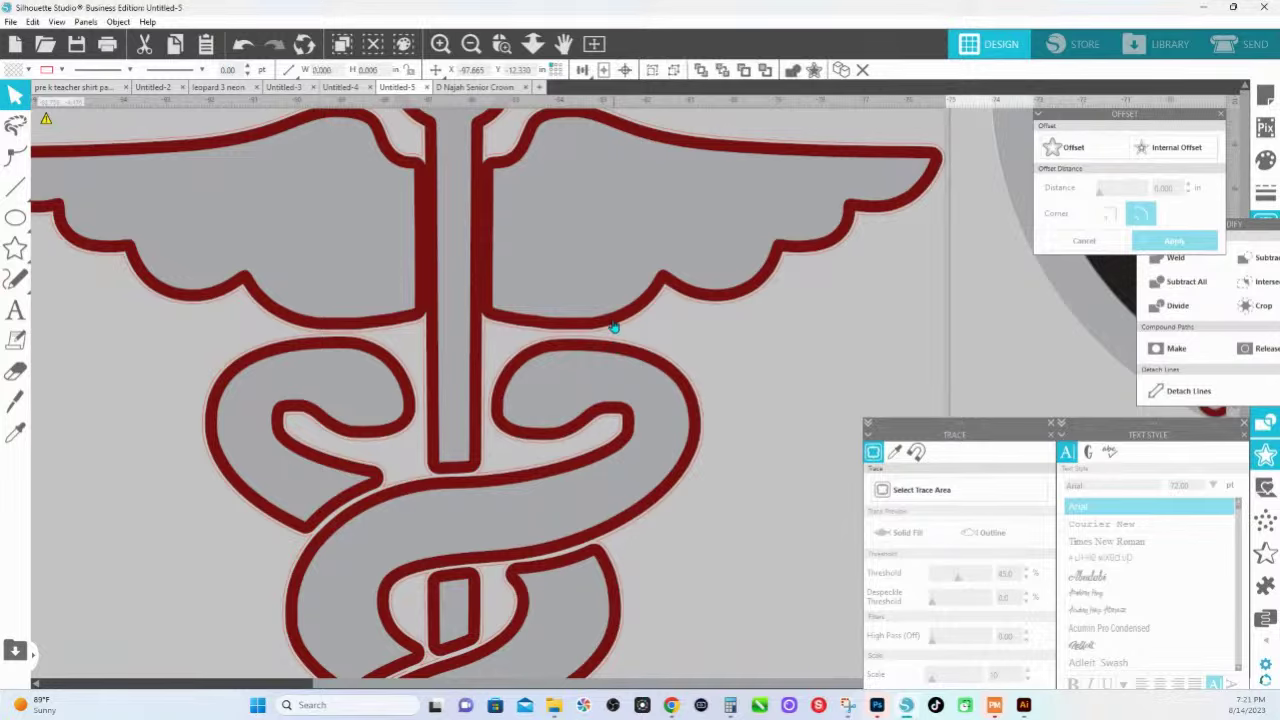
pyautogui.click(791, 70)
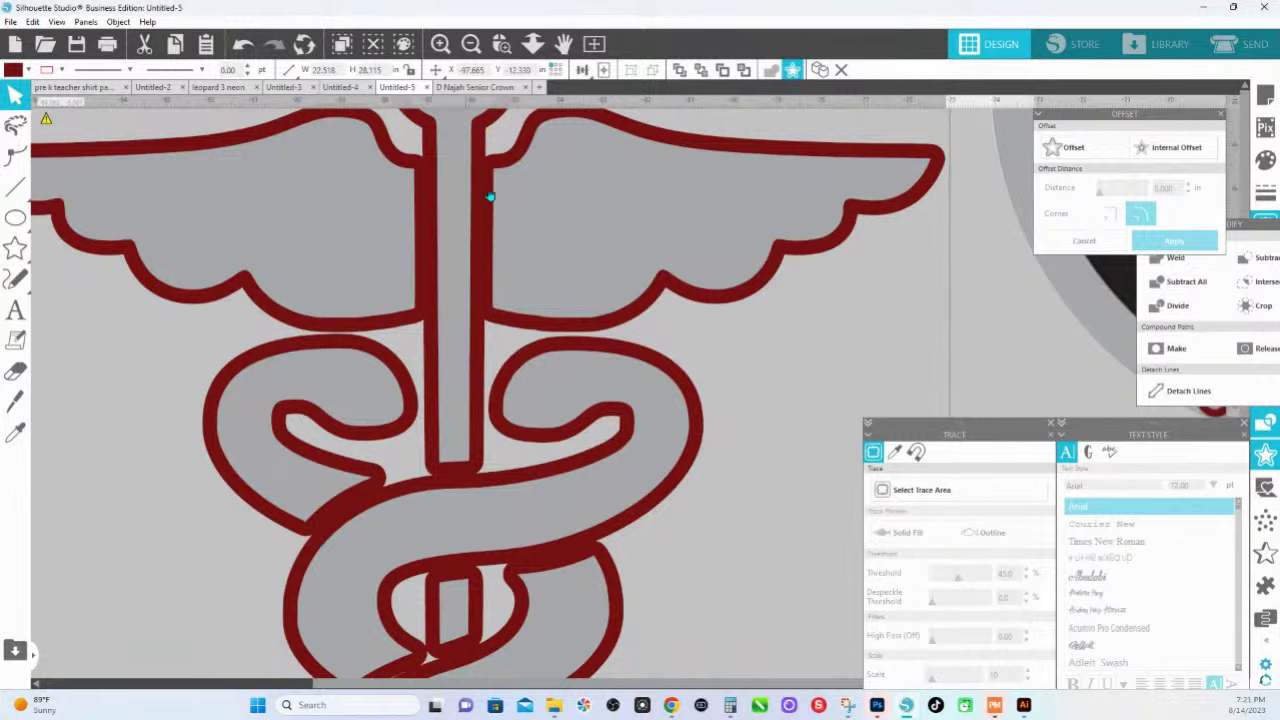
pyautogui.click(533, 43)
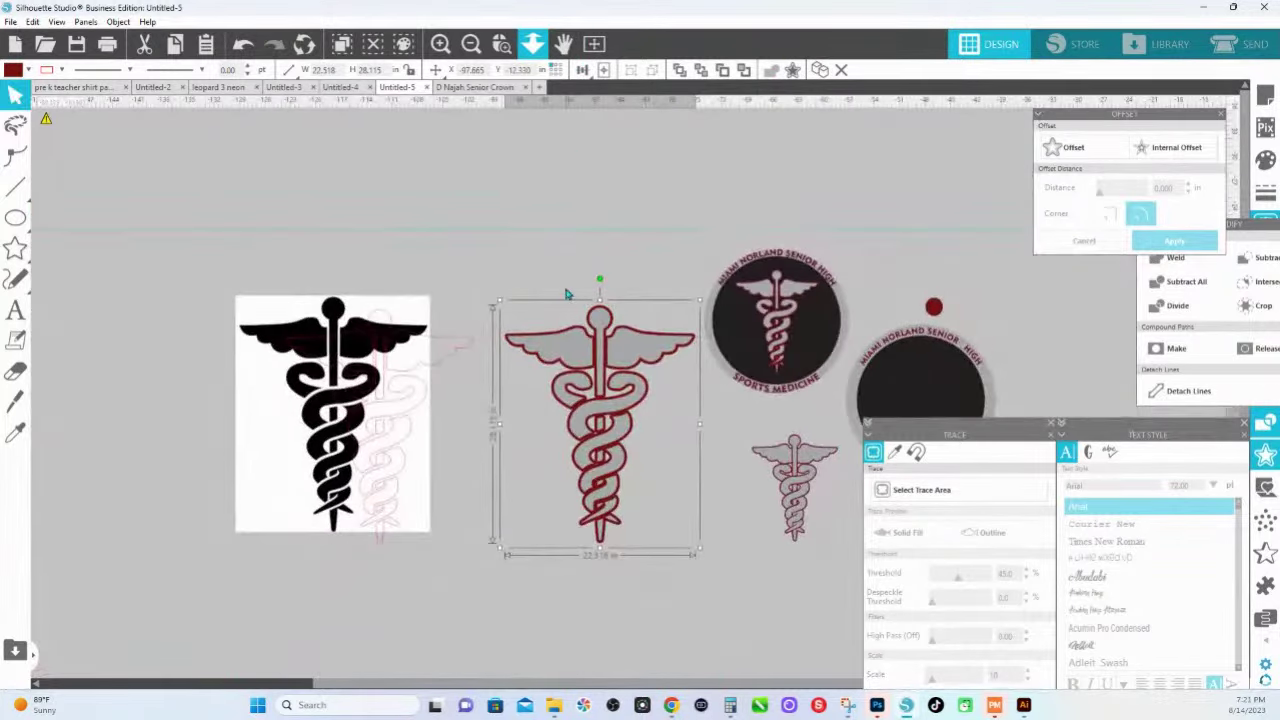
pyautogui.rightClick(582, 460)
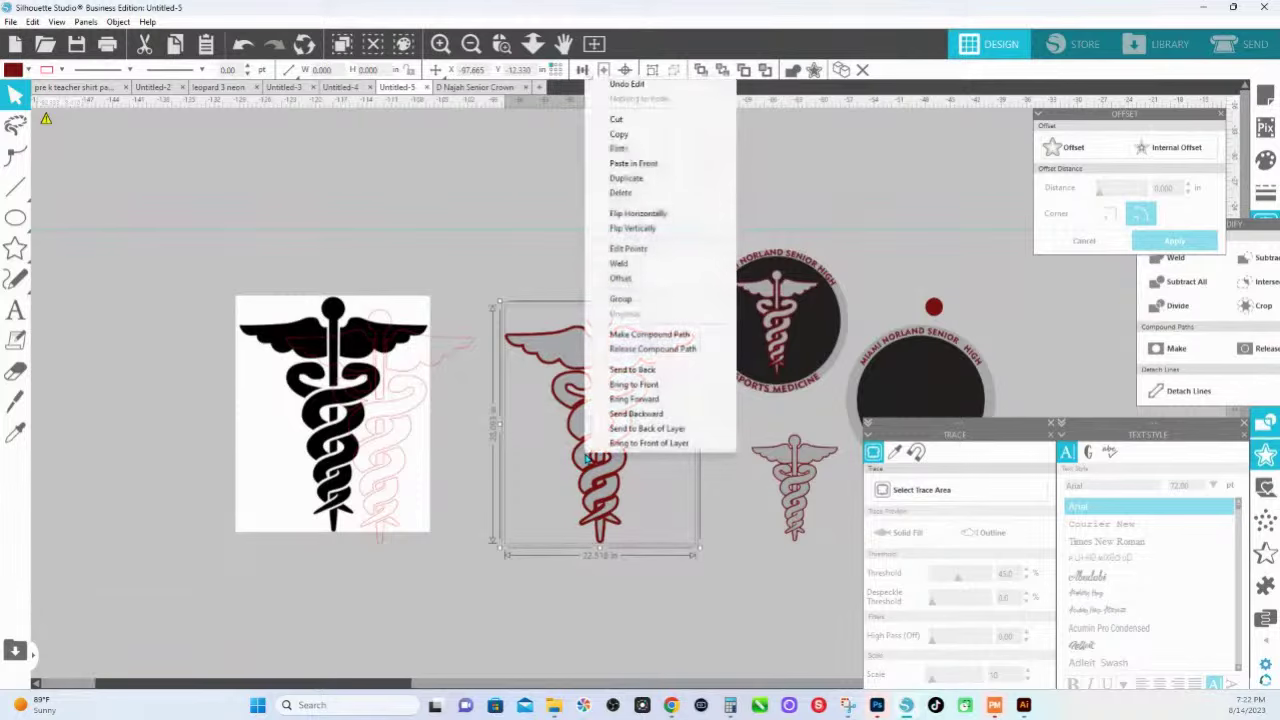
pyautogui.click(636, 304)
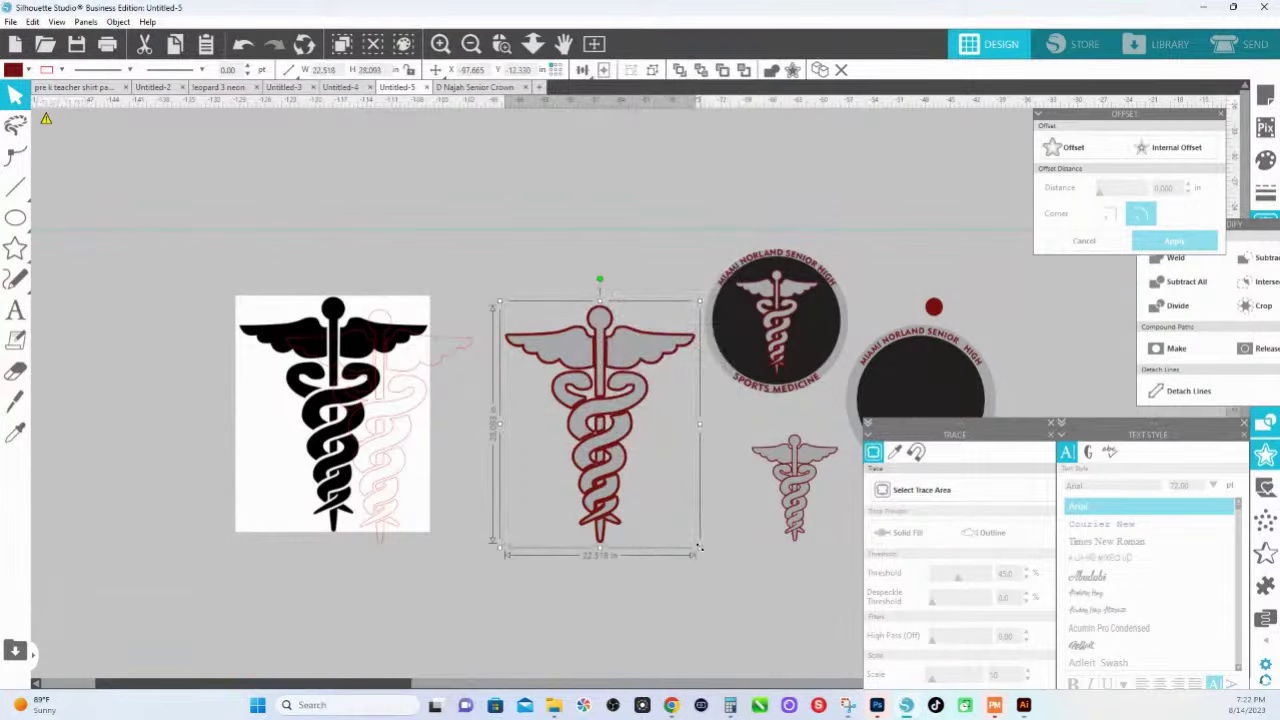
# Scale the grouped caduceus to about 9.8 by 12.3 in against the reference emblem and place it on the recreated emblem's black circle.
pyautogui.moveTo(698, 548); pyautogui.dragTo(545, 372)
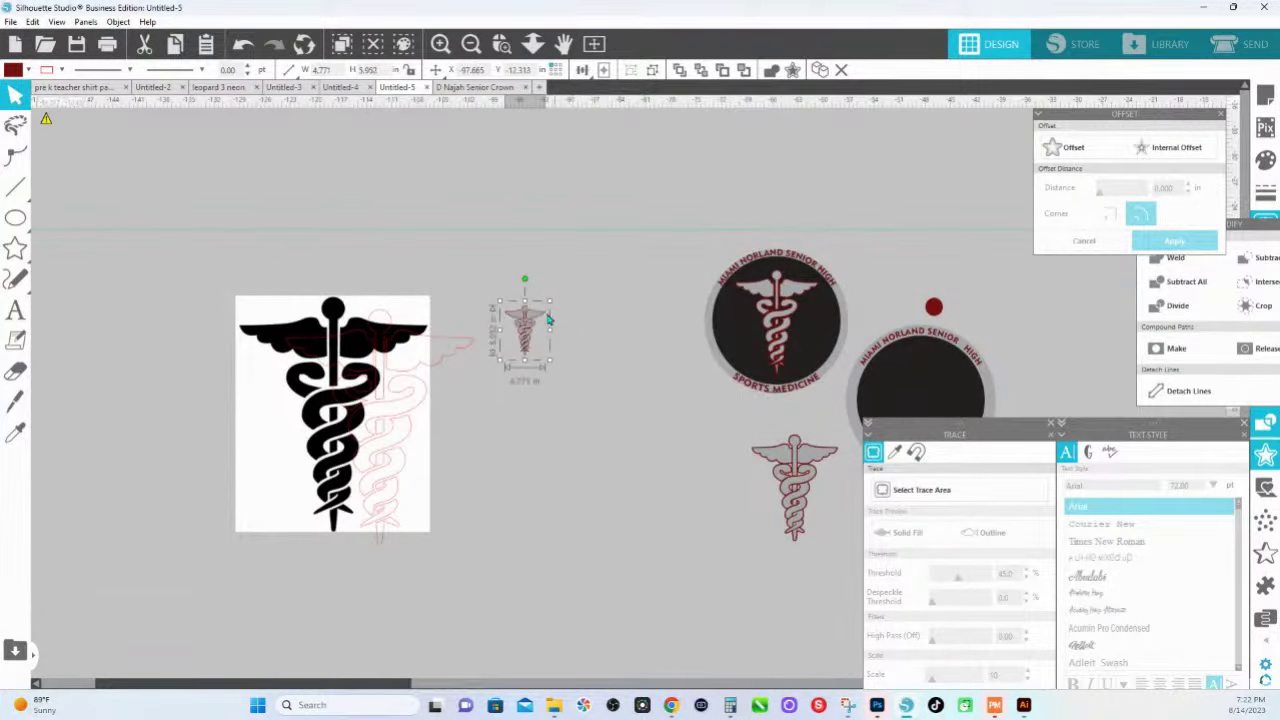
pyautogui.moveTo(537, 323); pyautogui.dragTo(823, 383)
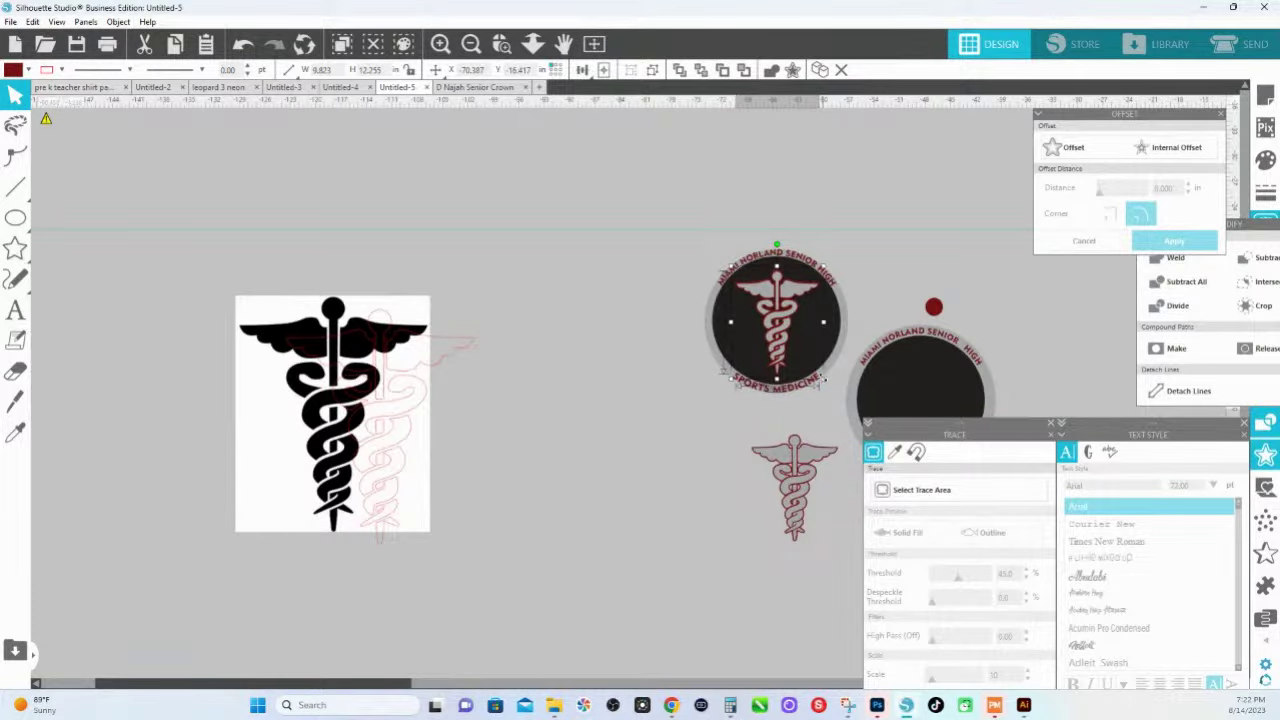
pyautogui.hscroll(5, 752, 511)
pyautogui.scroll(-1, 686, 471)
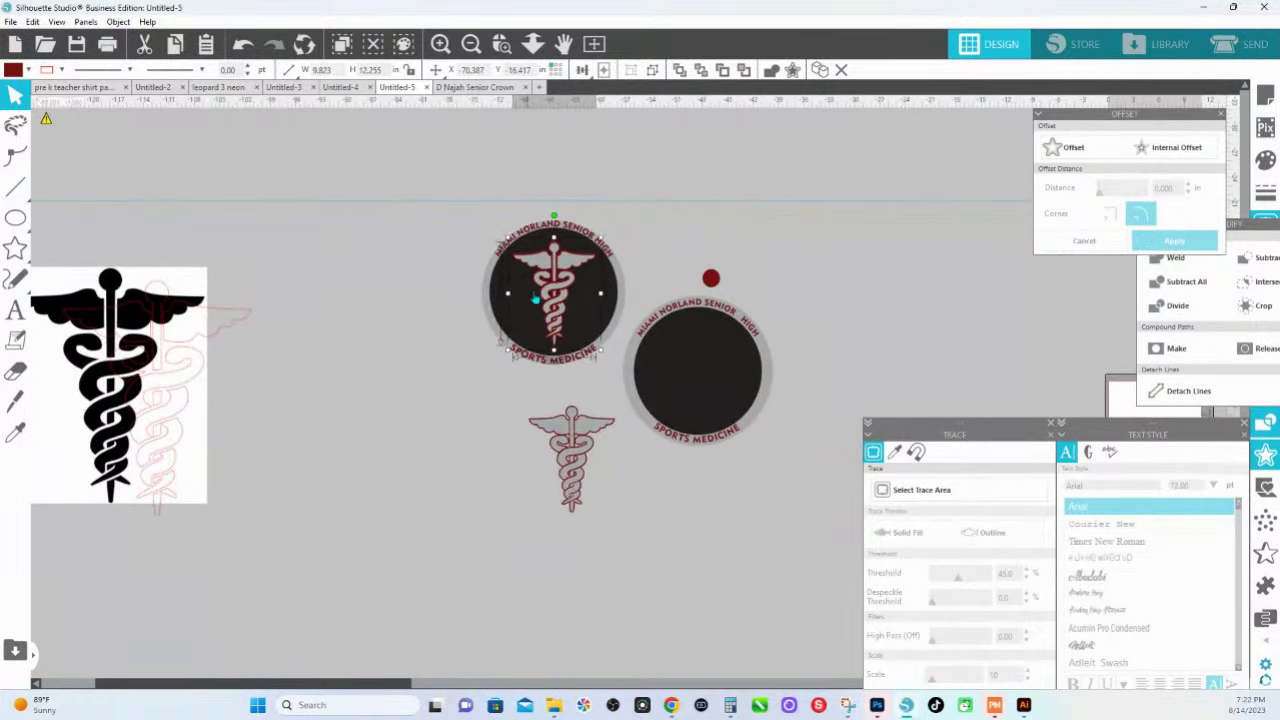
pyautogui.moveTo(583, 268); pyautogui.dragTo(727, 343)
pyautogui.hscroll(5, 737, 449)
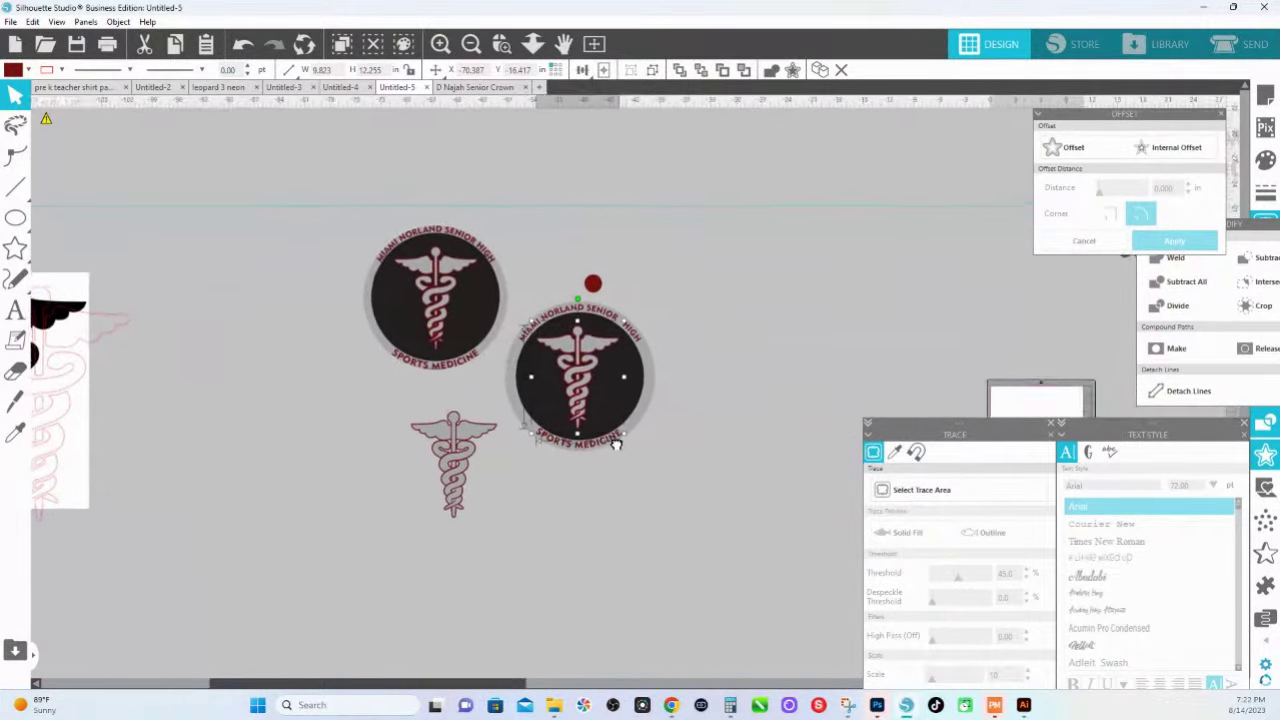
pyautogui.scroll(-1, 614, 437)
pyautogui.moveTo(499, 326); pyautogui.dragTo(503, 320)
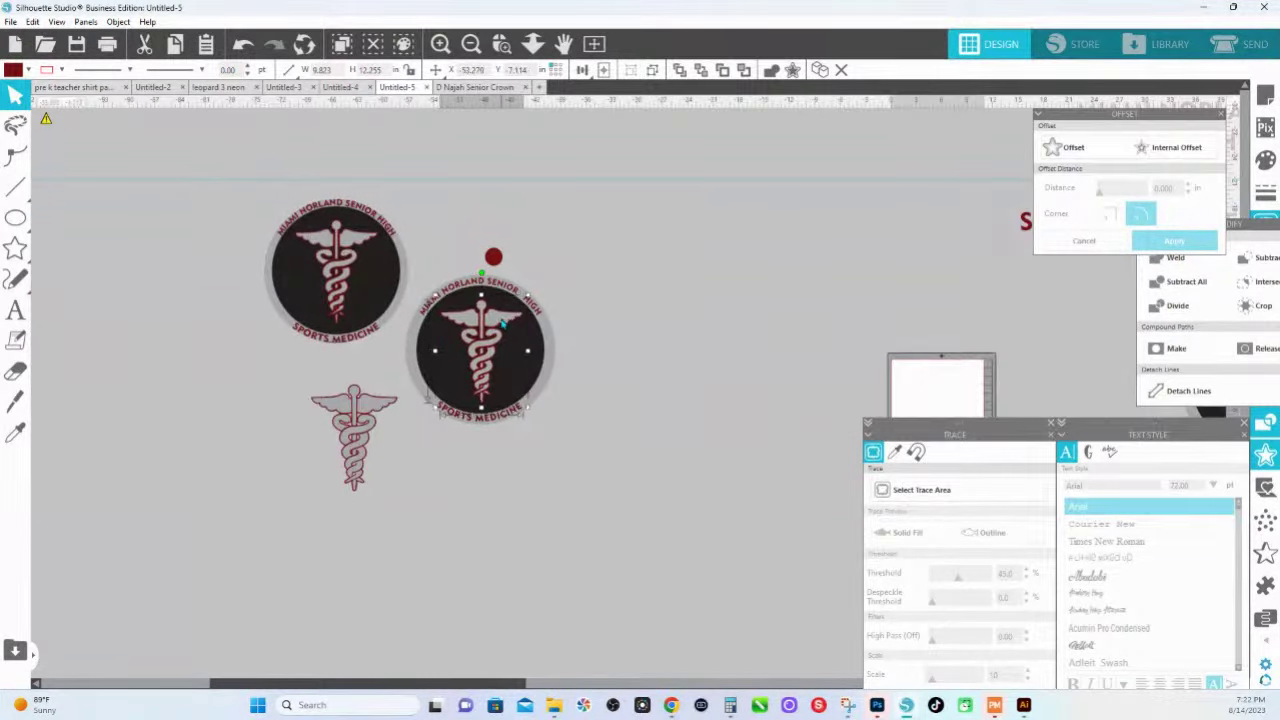
# Select the caduceus together with the recreated emblem's circular background and center them on each other.
pyautogui.hscroll(5, 503, 320)
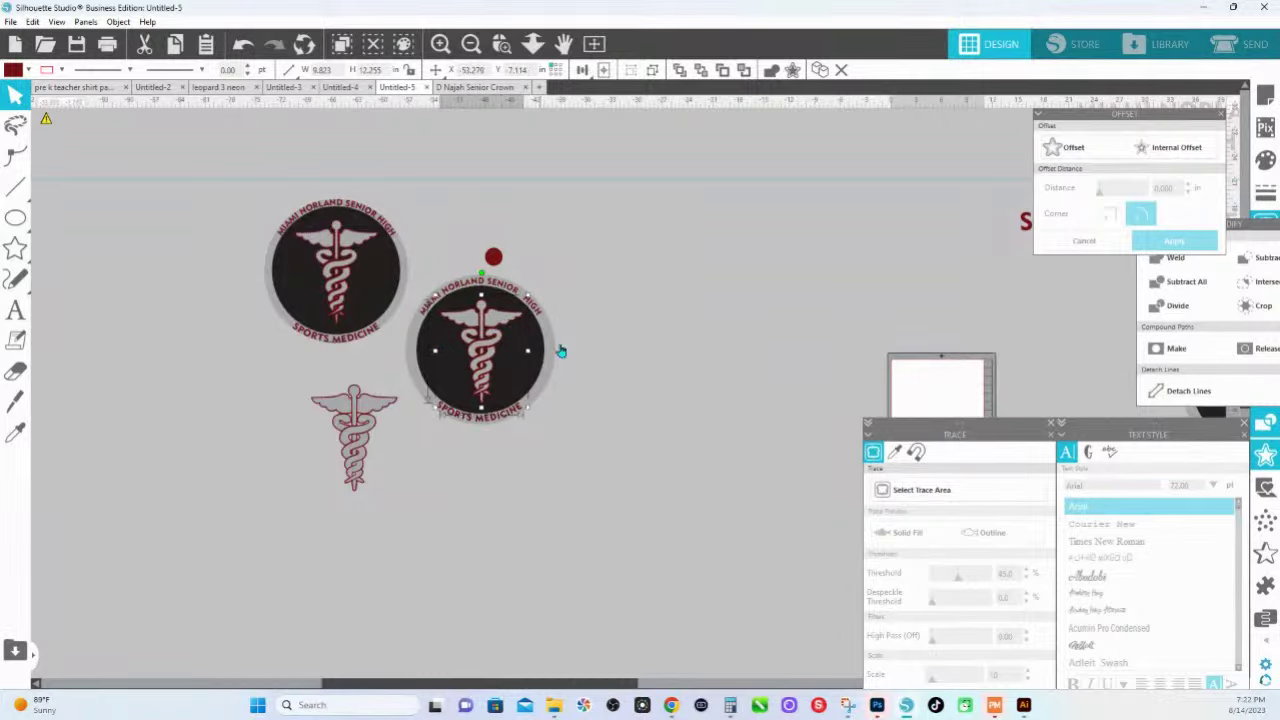
pyautogui.click(545, 357)
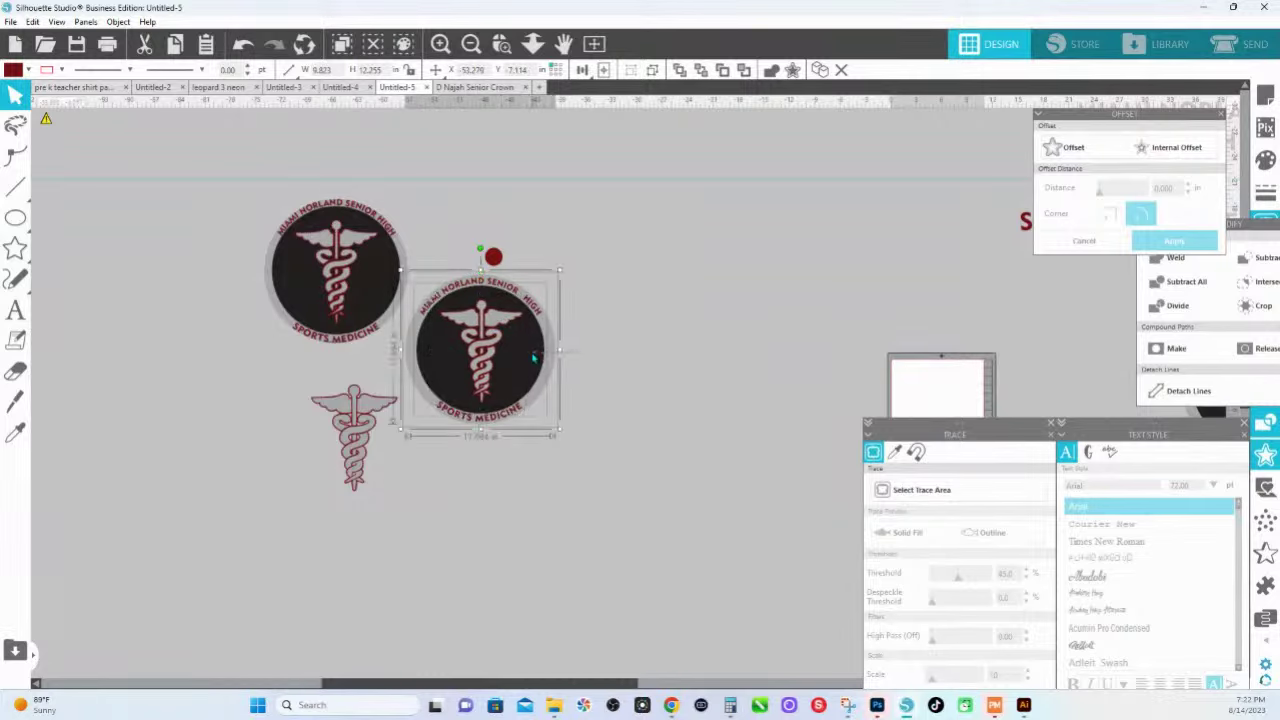
pyautogui.click(624, 70)
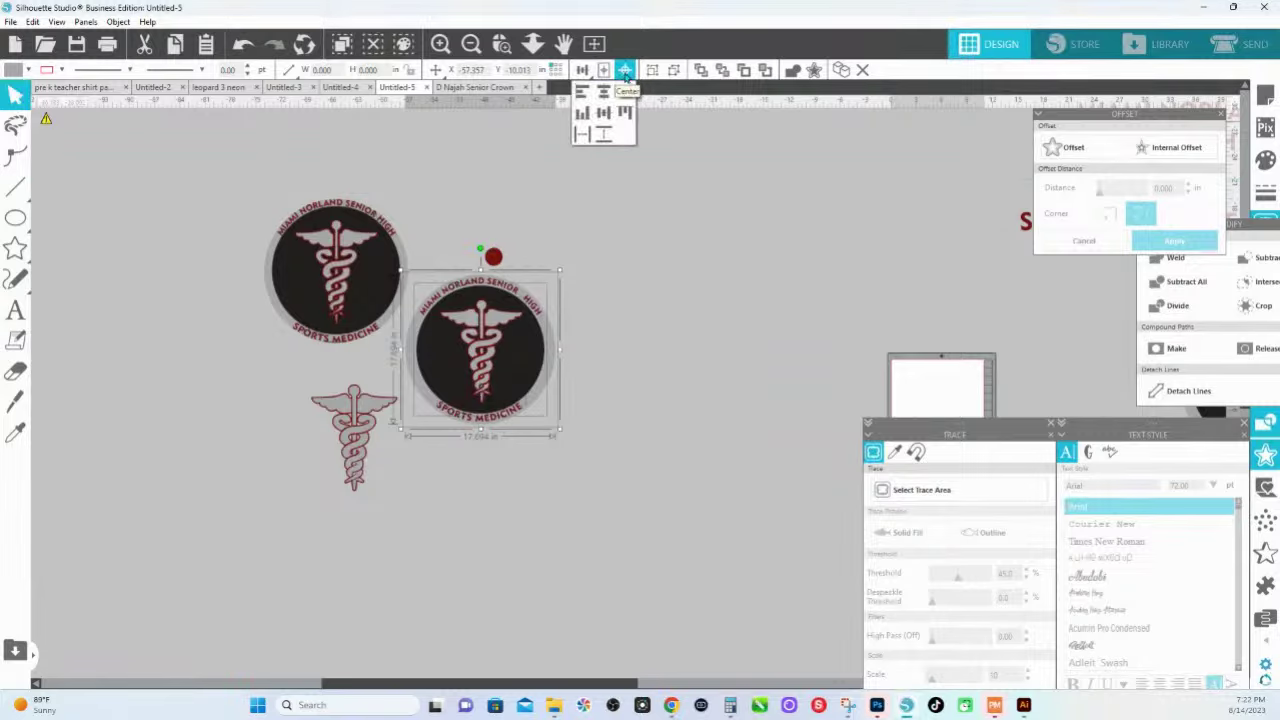
pyautogui.click(624, 75)
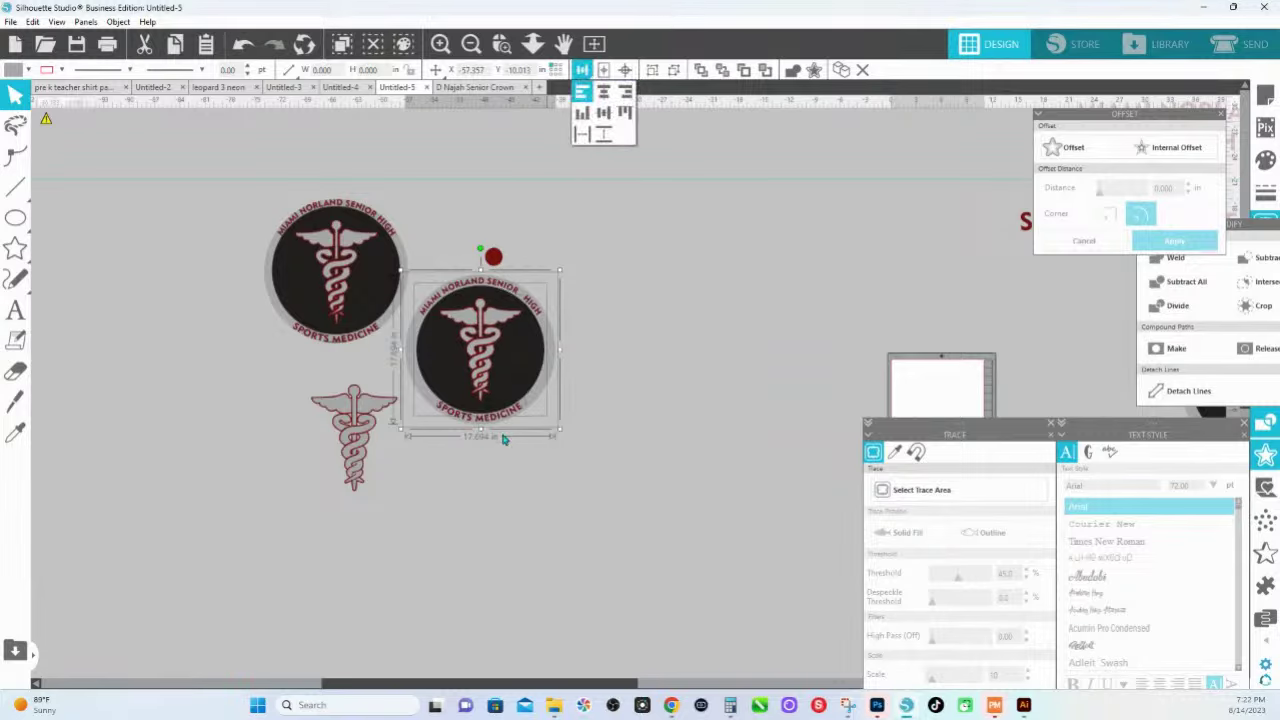
# Group the recreated emblem's circles, caduceus and SPORTS MEDICINE text, and move the group away from the curved MIAMI NORLAND SENIOR HIGH text.
pyautogui.click(581, 427)
pyautogui.click(429, 337)
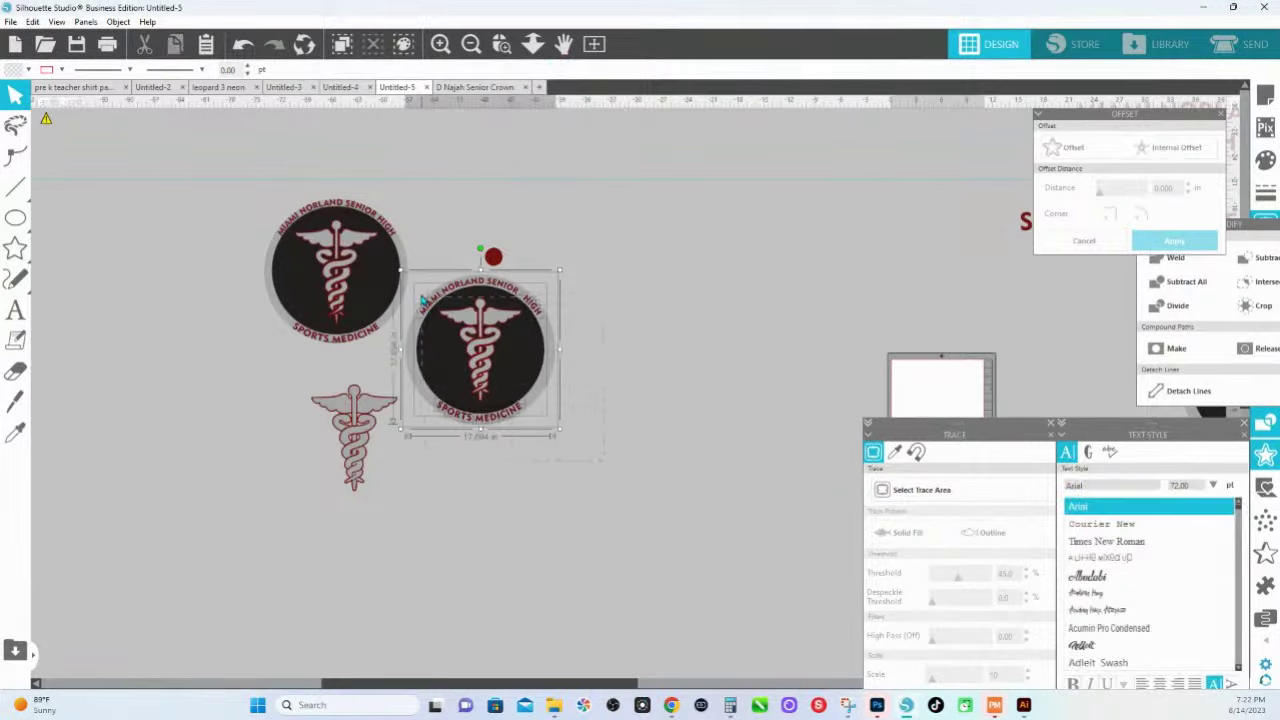
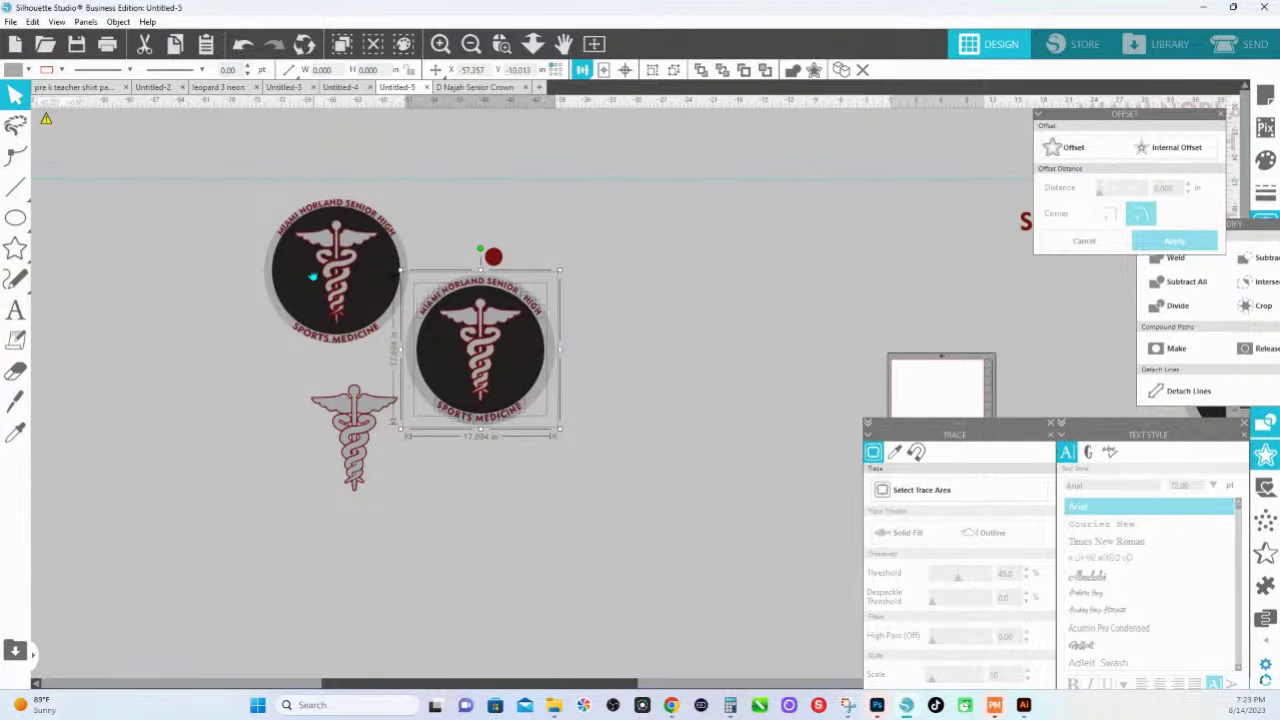
pyautogui.click(580, 260)
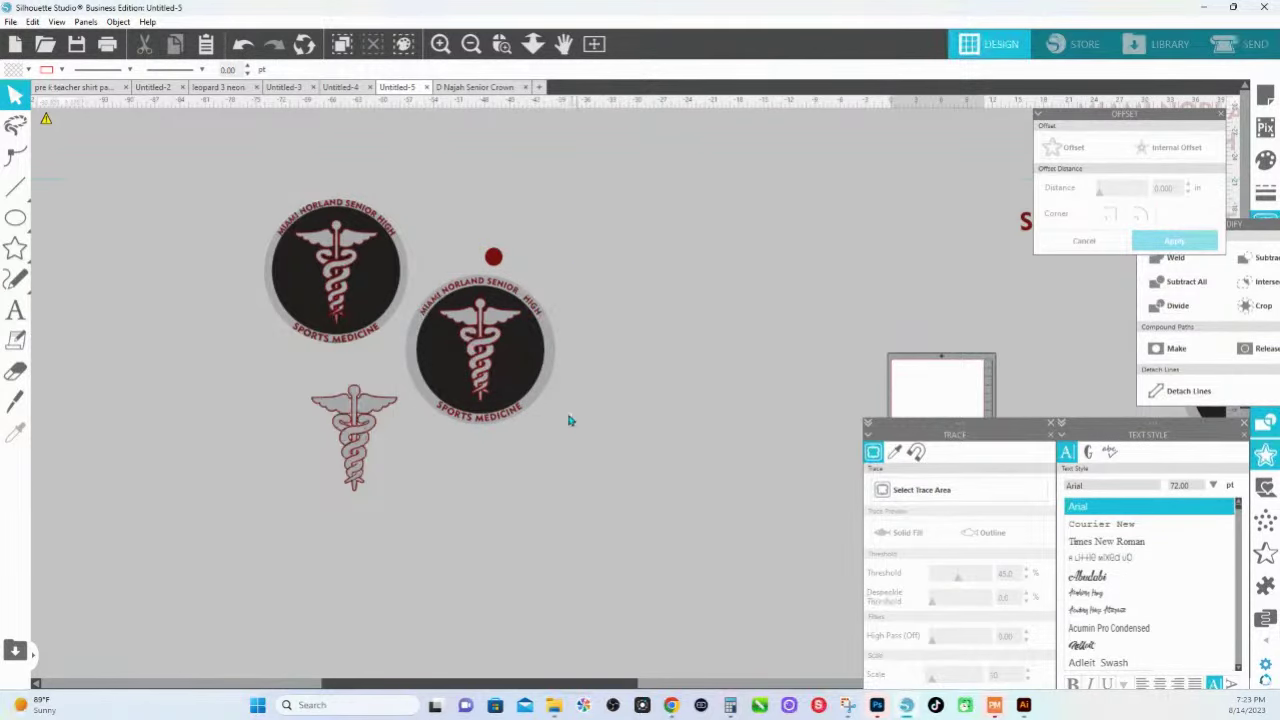
pyautogui.click(435, 374)
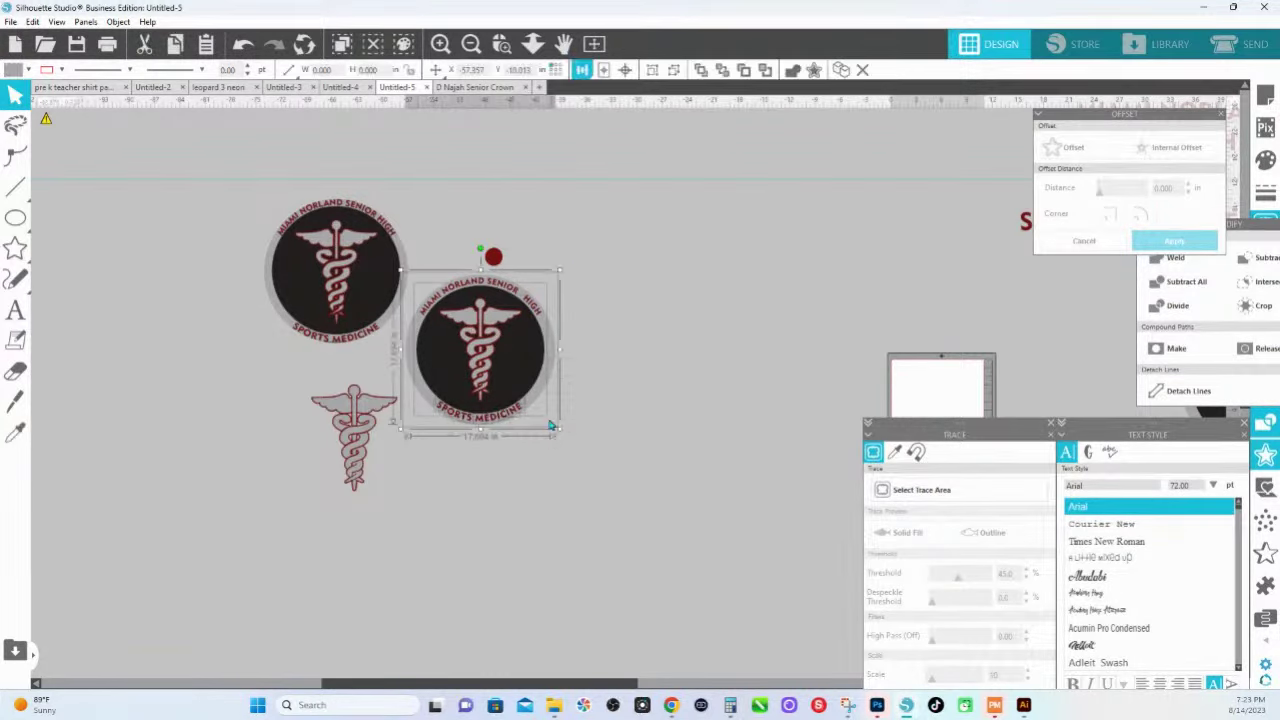
pyautogui.click(500, 376)
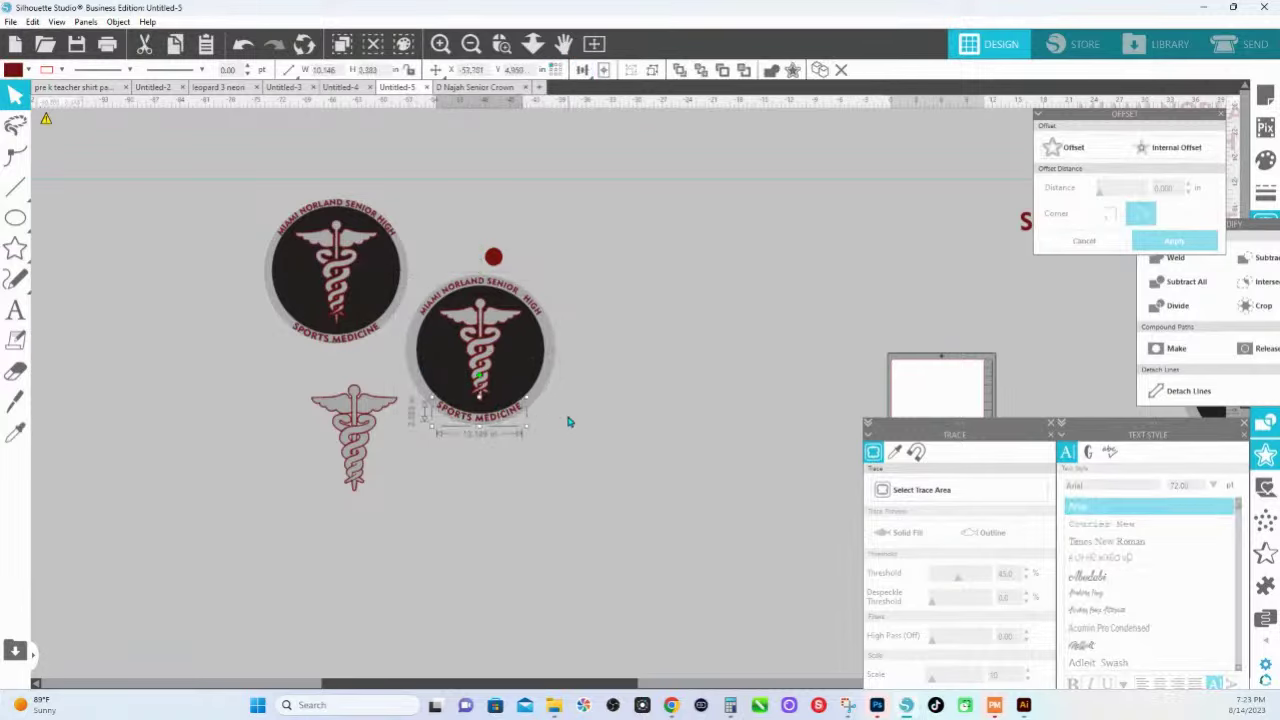
pyautogui.click(476, 372)
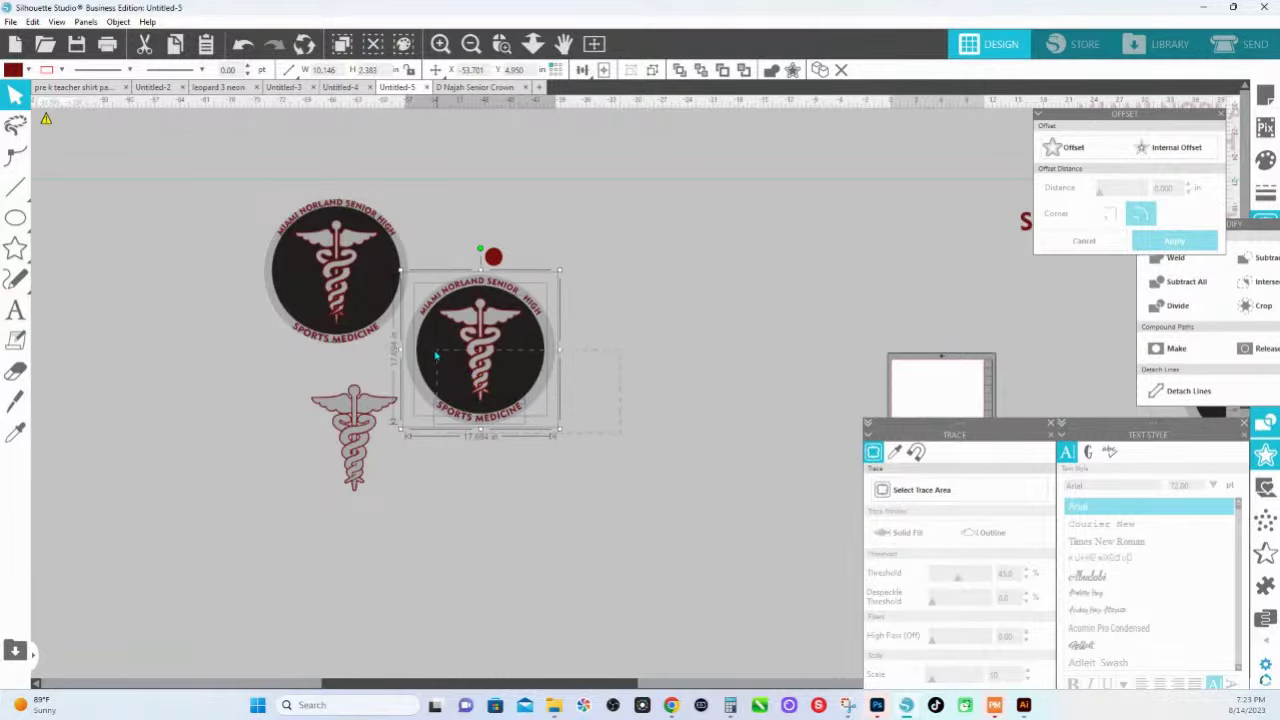
pyautogui.press('Delete')
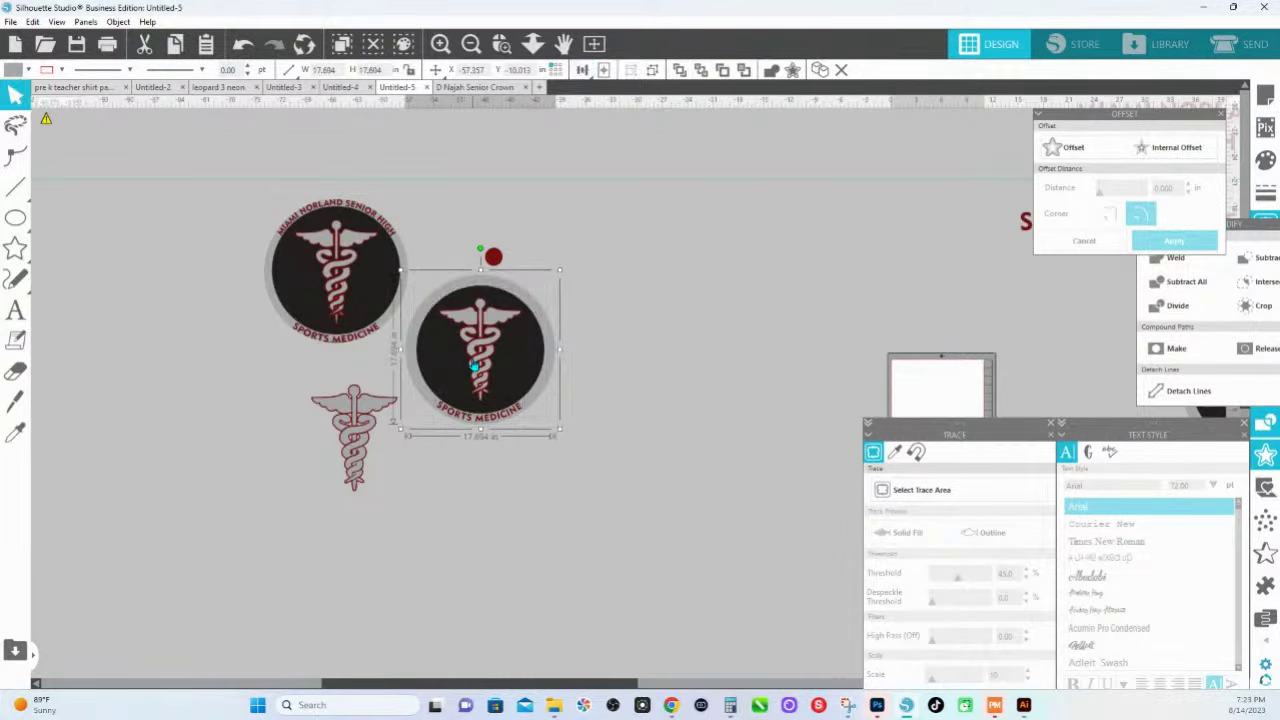
pyautogui.moveTo(474, 368); pyautogui.dragTo(618, 405)
# Duplicate the straight MIAMI NORLAND SENIOR HIGH text, scale the copy to about 78 pt and place it over the curved version.
pyautogui.moveTo(831, 258); pyautogui.dragTo(679, 243)
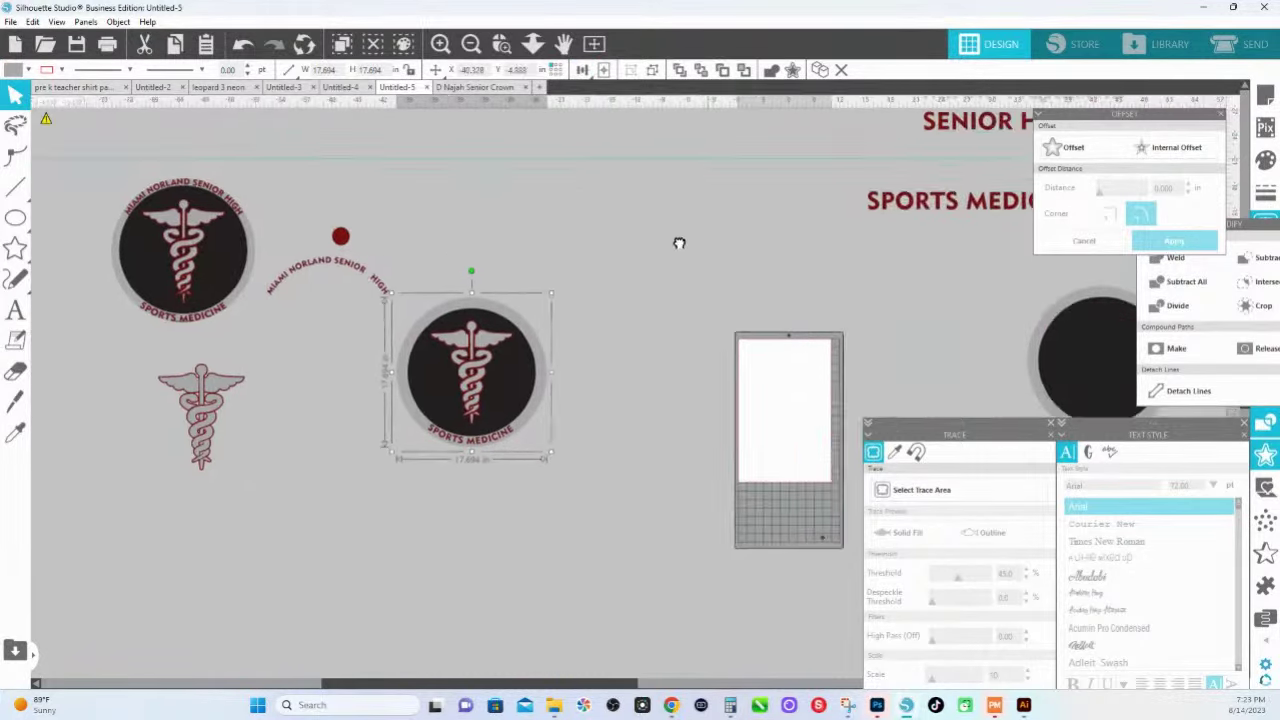
pyautogui.click(824, 153)
pyautogui.hotkey('ctrl', 'v')
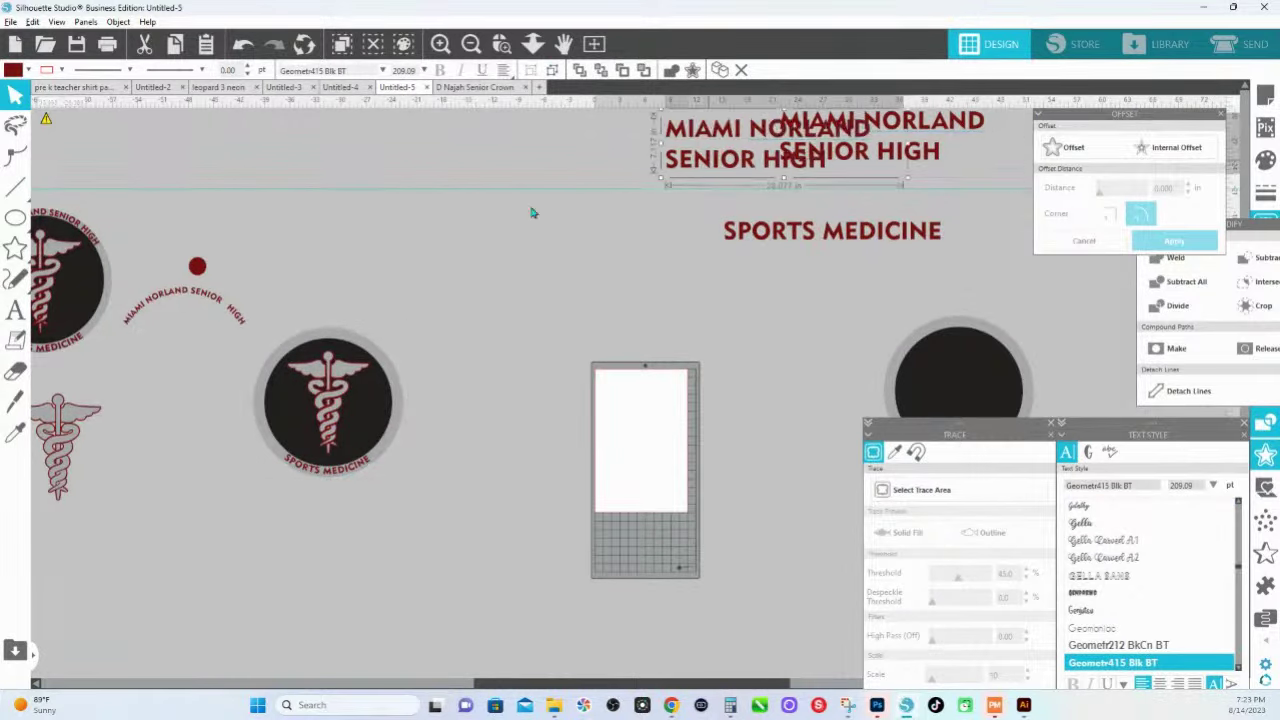
pyautogui.moveTo(886, 167); pyautogui.dragTo(511, 320)
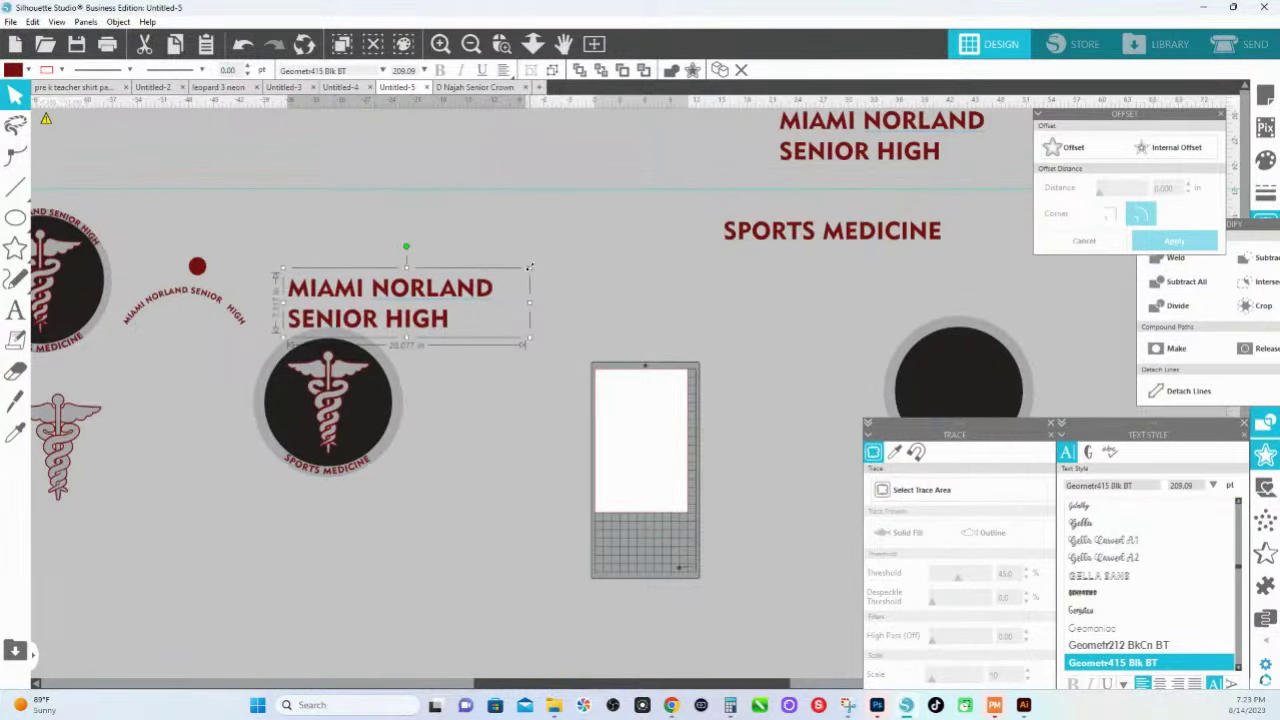
pyautogui.moveTo(529, 267); pyautogui.dragTo(183, 311)
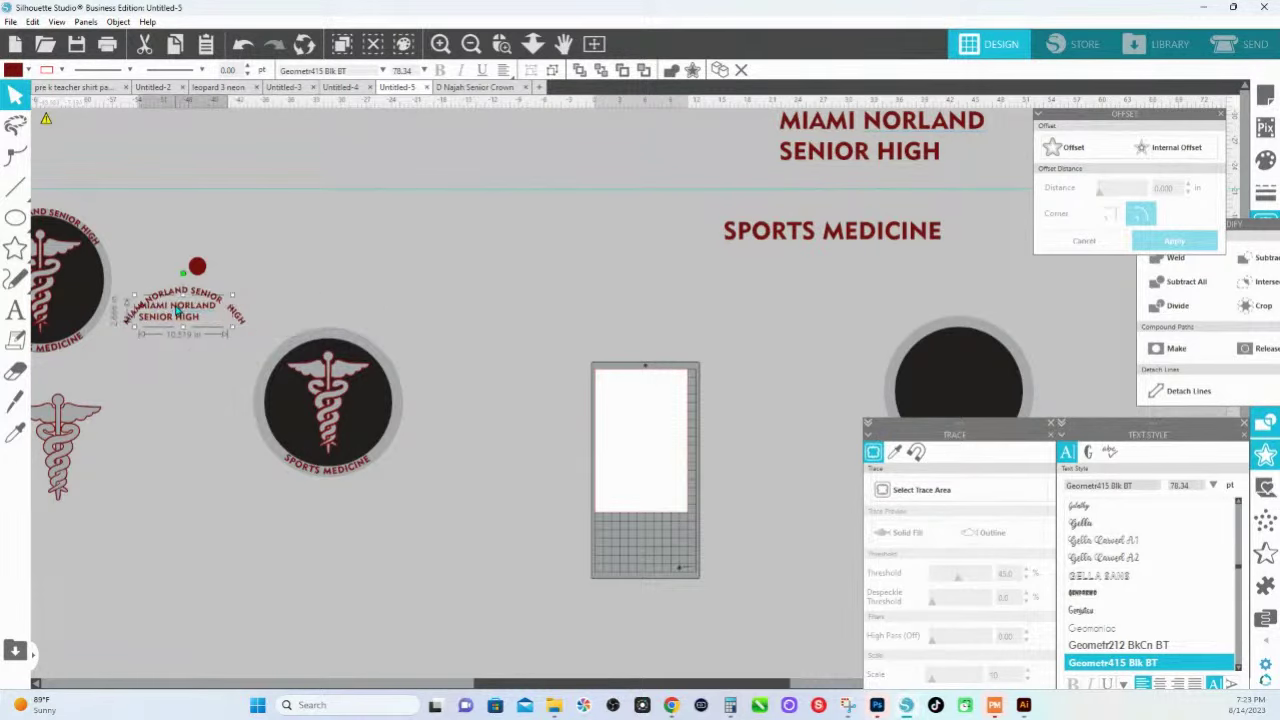
# Reposition the copied MIAMI NORLAND SENIOR HIGH text against the curved lettering and fill it with yellow-orange.
pyautogui.click(501, 43)
pyautogui.moveTo(138, 266); pyautogui.dragTo(318, 375)
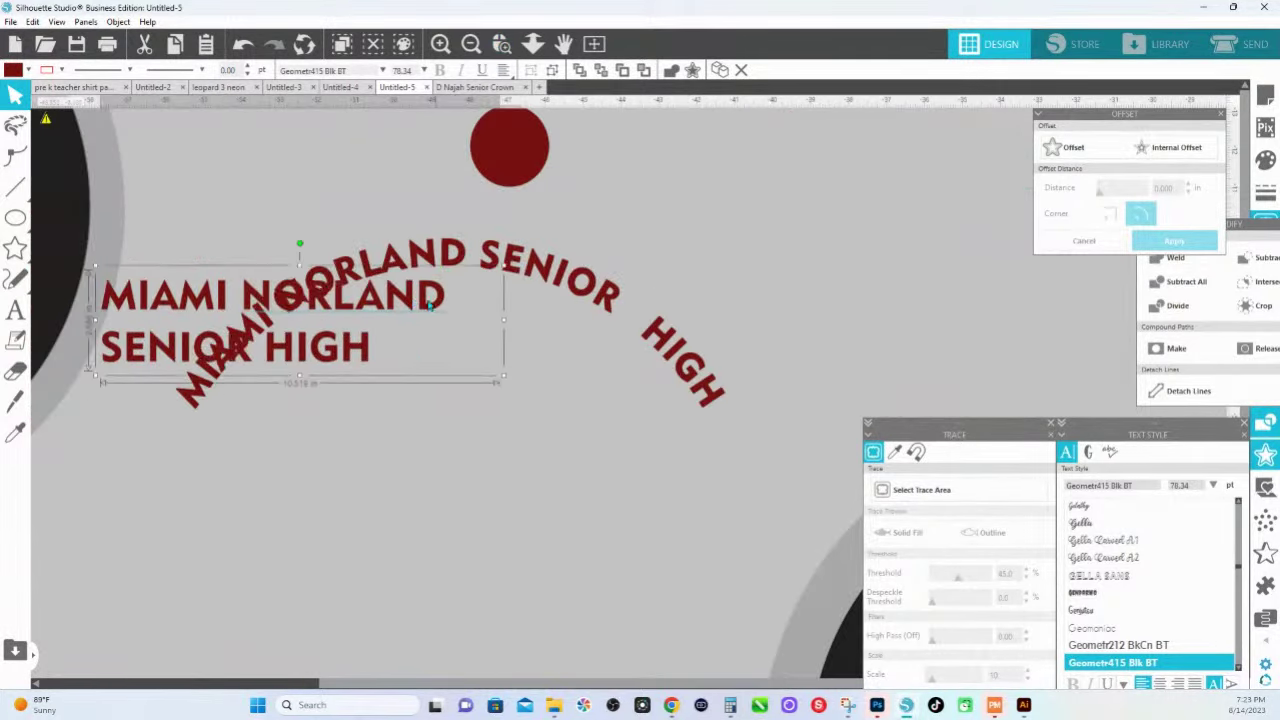
pyautogui.moveTo(429, 304); pyautogui.dragTo(476, 268)
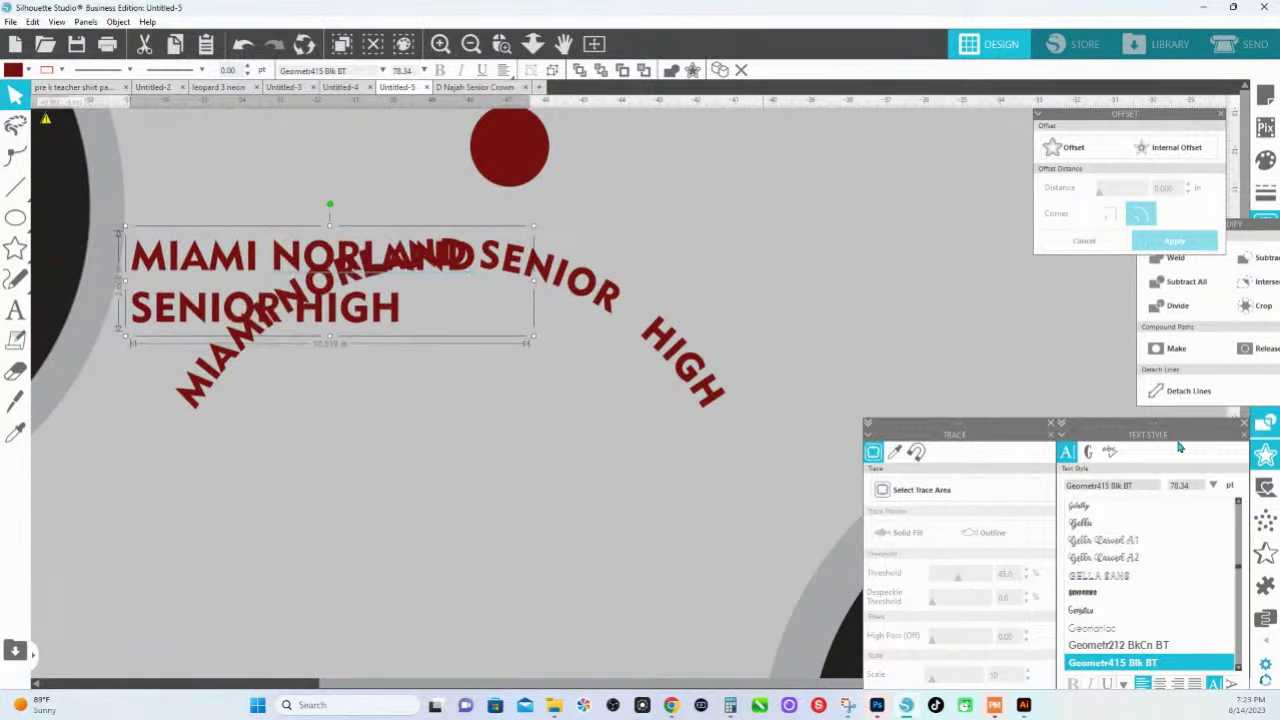
pyautogui.click(1265, 160)
pyautogui.click(1174, 231)
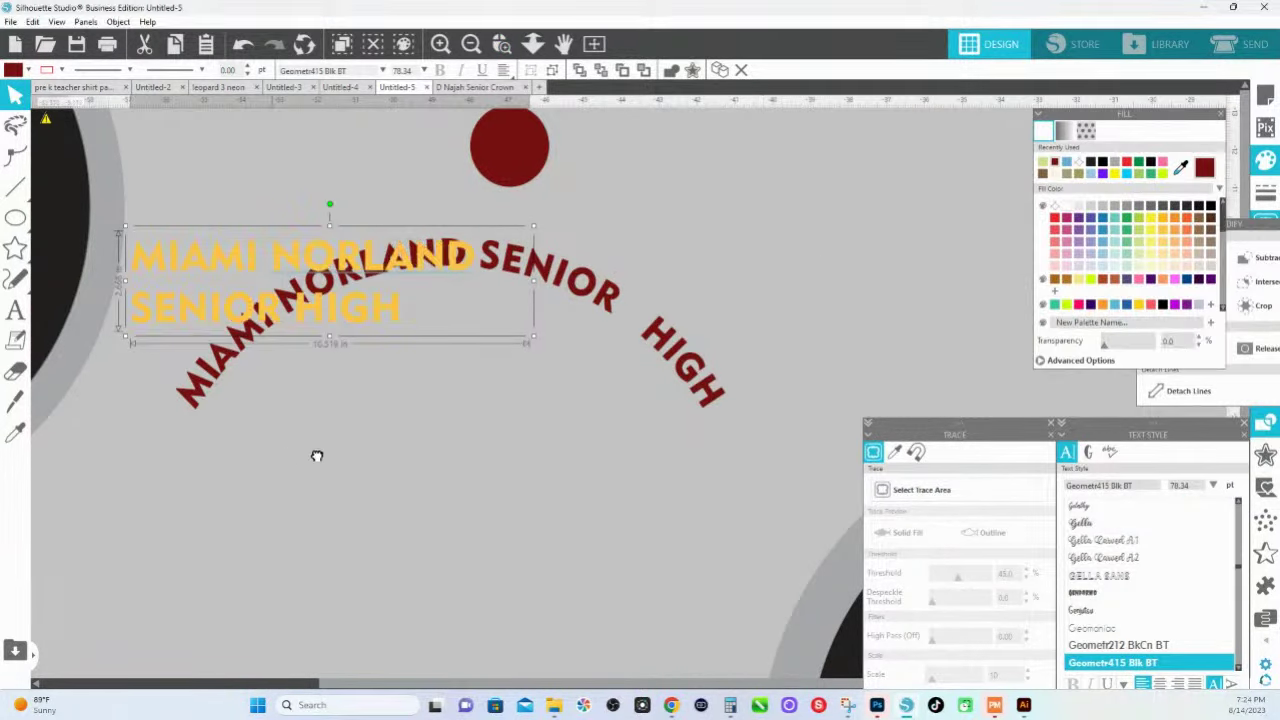
# Move the yellow-orange text to the upper edge of the reference emblem and scale it to about 75.9 pt.
pyautogui.moveTo(300, 290); pyautogui.dragTo(320, 230)
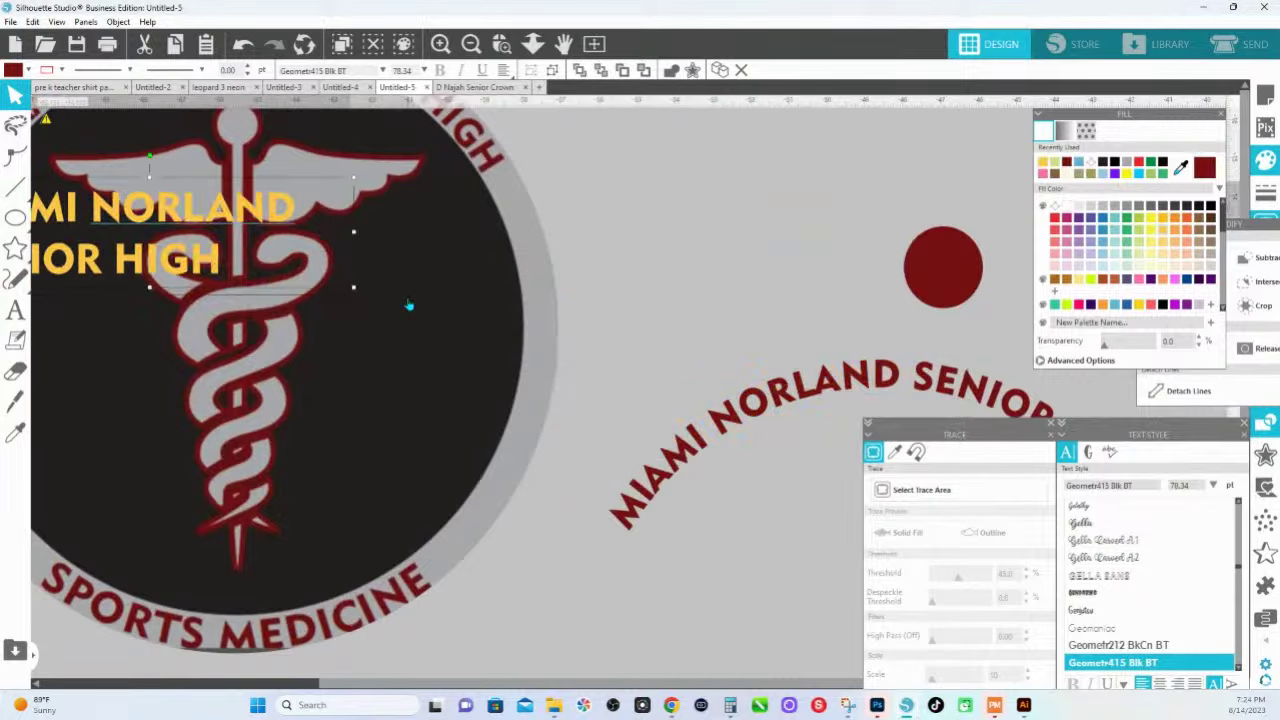
pyautogui.scroll(3, 403, 317)
pyautogui.hscroll(-5, 331, 416)
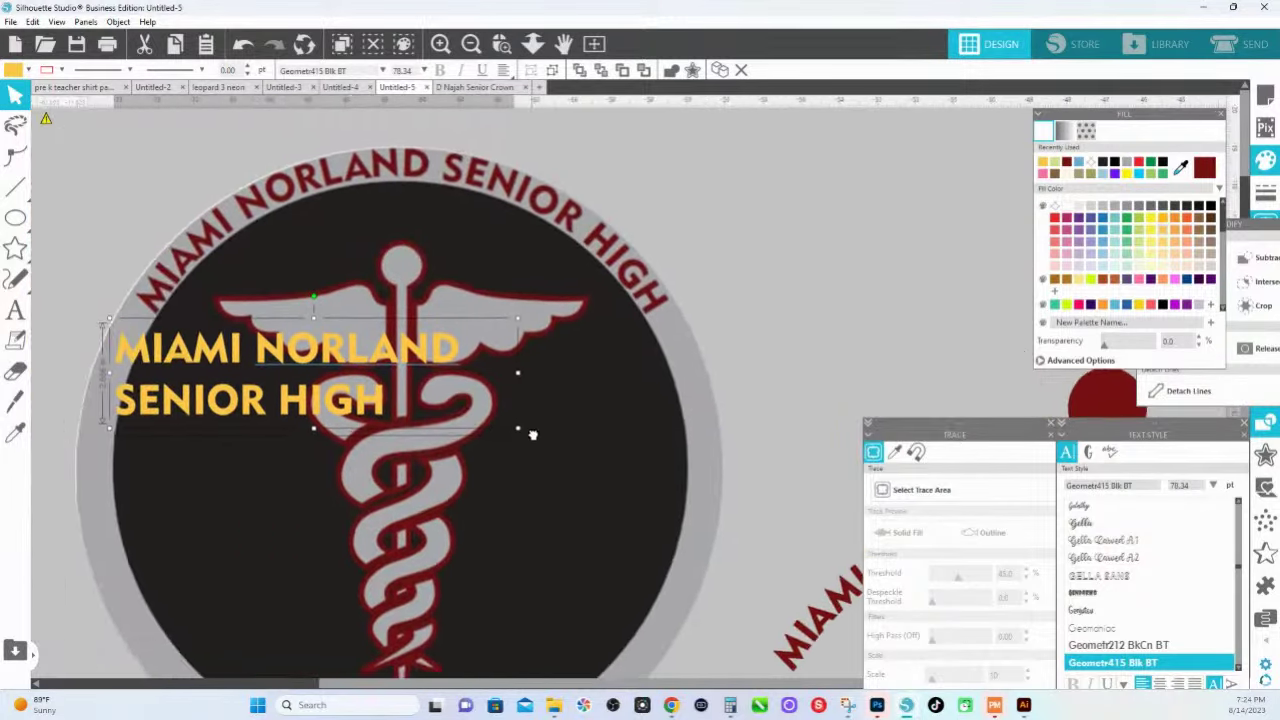
pyautogui.moveTo(430, 388); pyautogui.dragTo(408, 199)
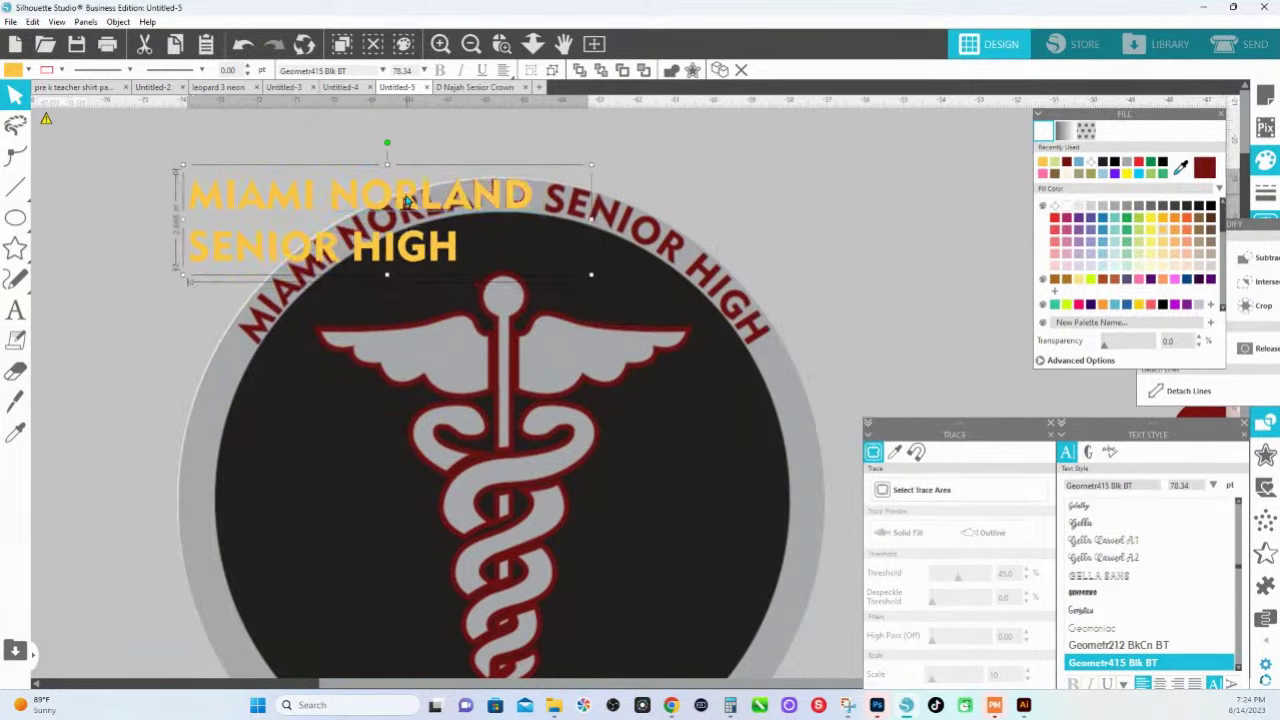
pyautogui.moveTo(181, 279); pyautogui.dragTo(195, 272)
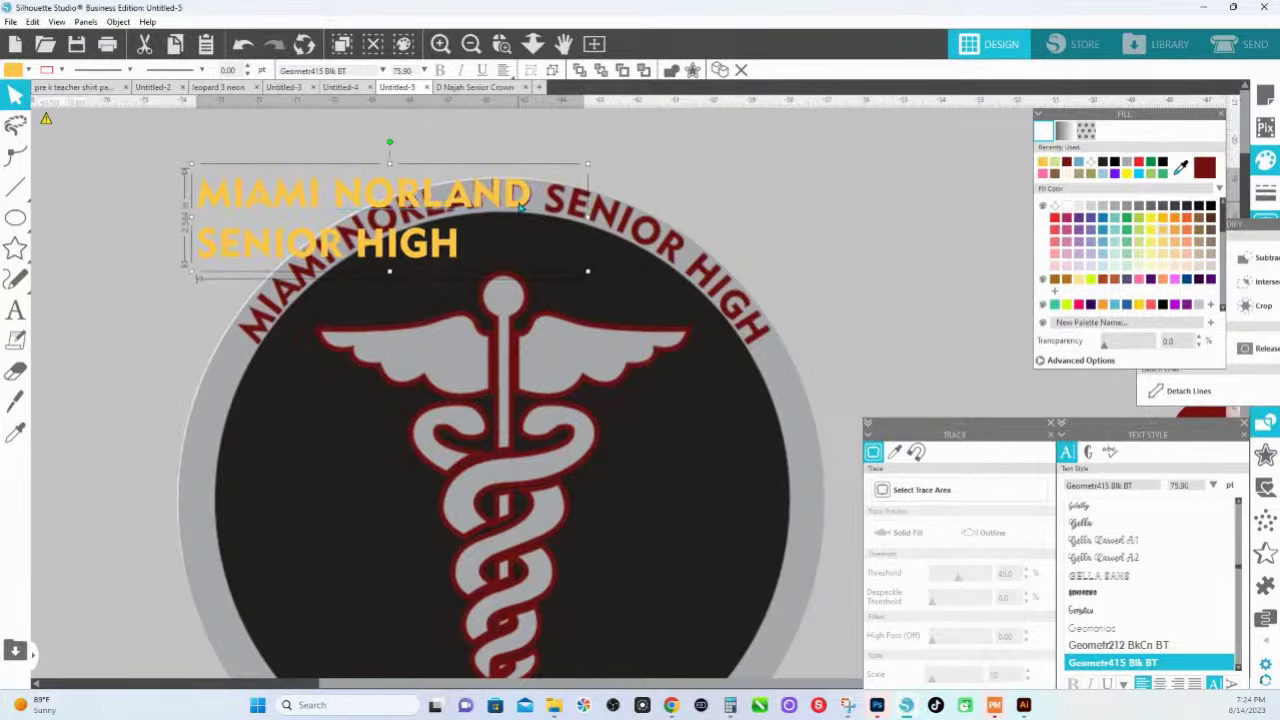
# Curve the yellow-orange text along the reference emblem's outer circle with 110% character spacing, aligning its start with the reference lettering.
pyautogui.doubleClick(518, 207)
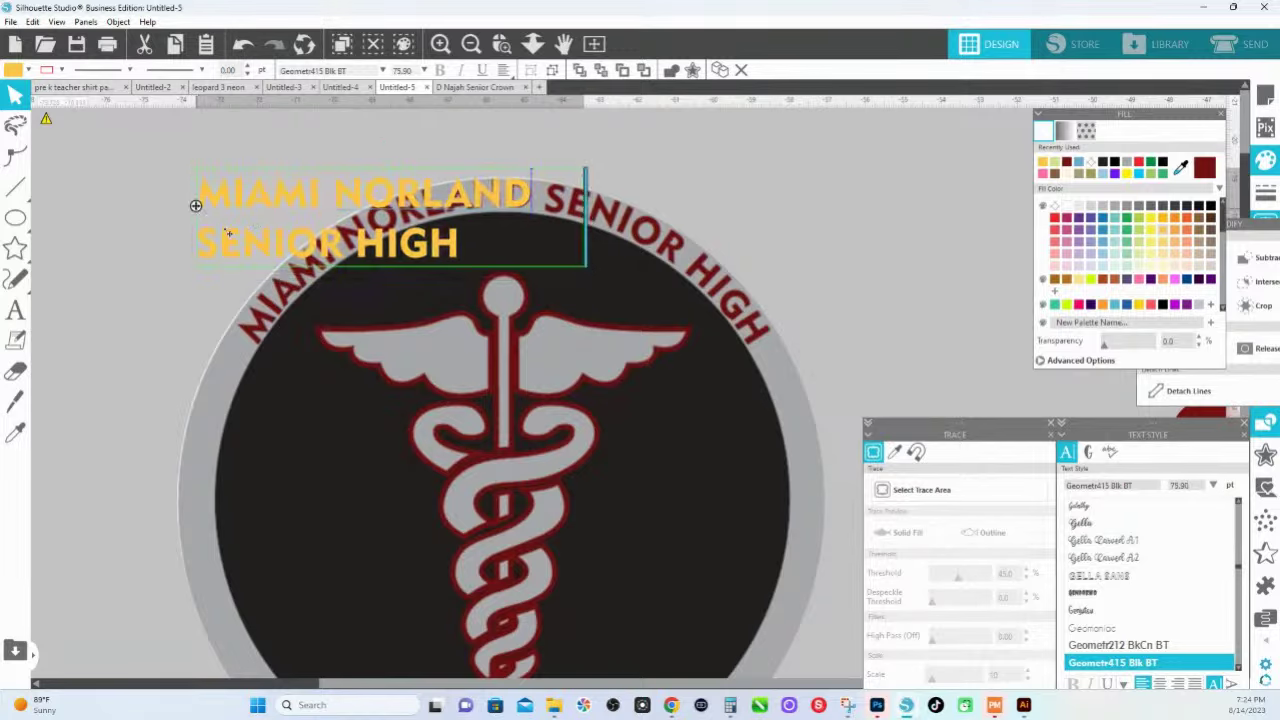
pyautogui.moveTo(196, 205); pyautogui.dragTo(208, 309)
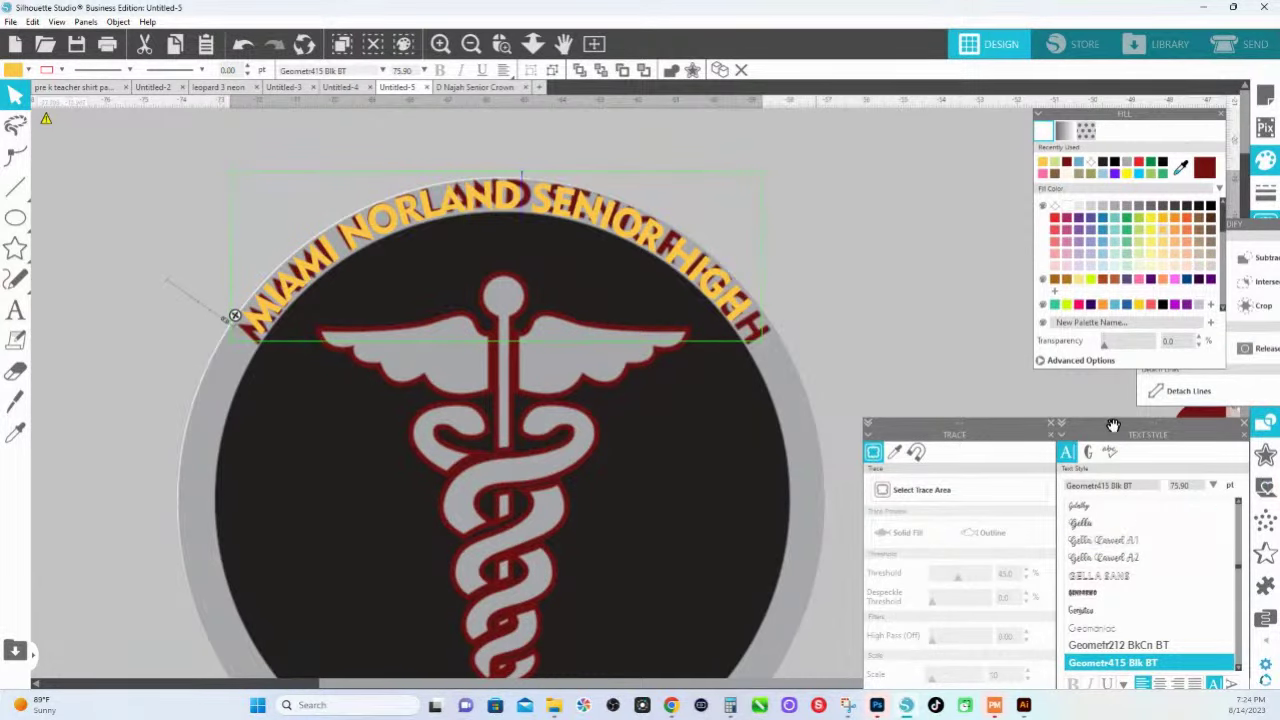
pyautogui.moveTo(1120, 436)
pyautogui.mouseDown()
pyautogui.moveTo(879, 217)
pyautogui.moveTo(857, 175)
pyautogui.mouseUp()
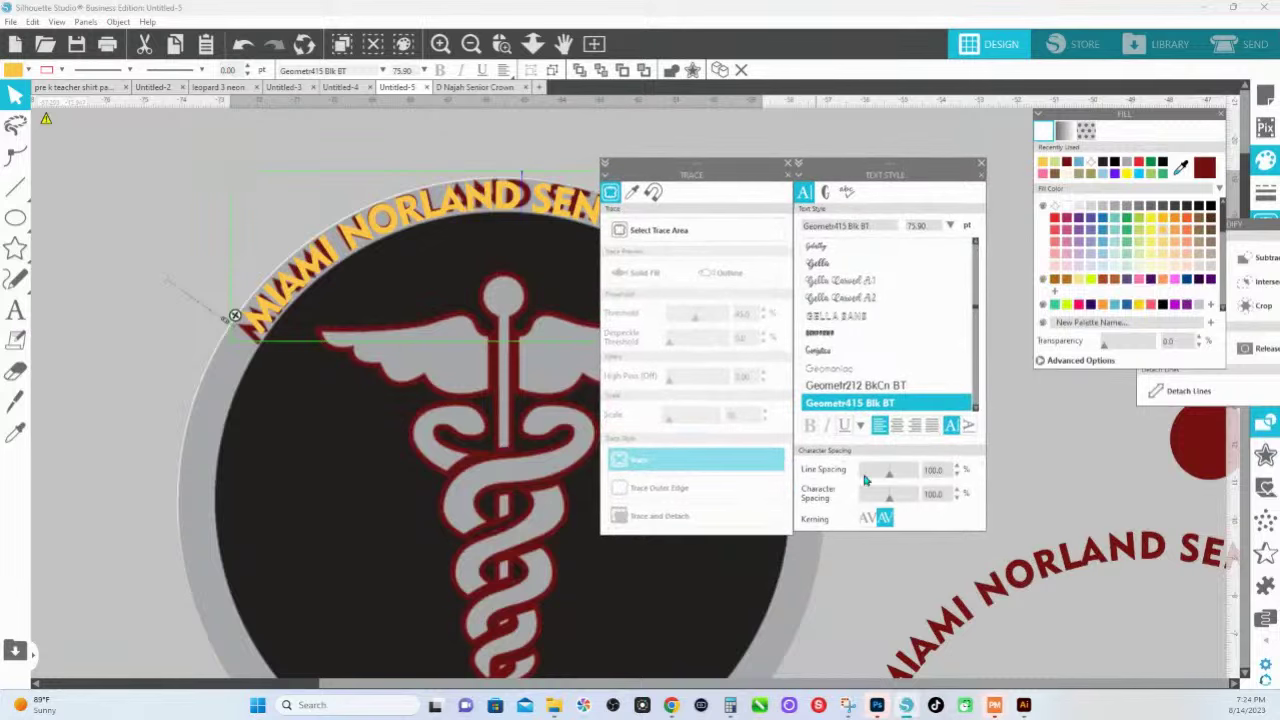
pyautogui.click(957, 490)
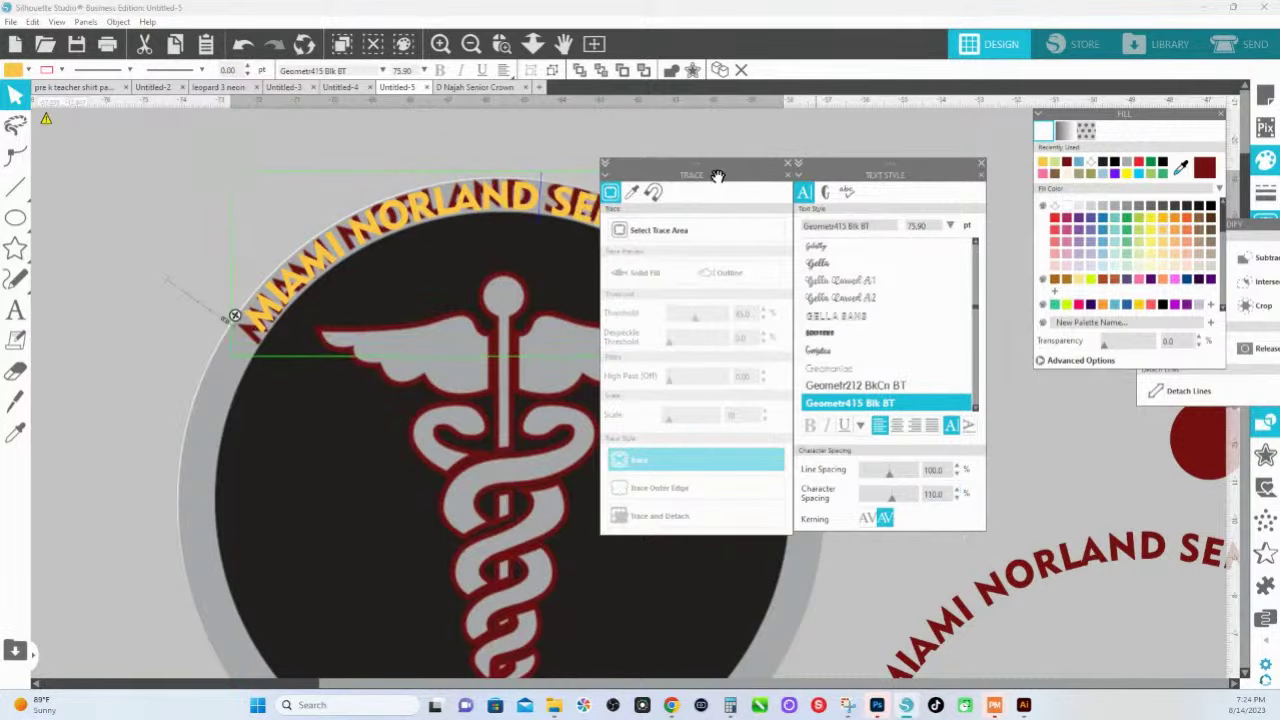
pyautogui.moveTo(735, 168); pyautogui.dragTo(906, 170)
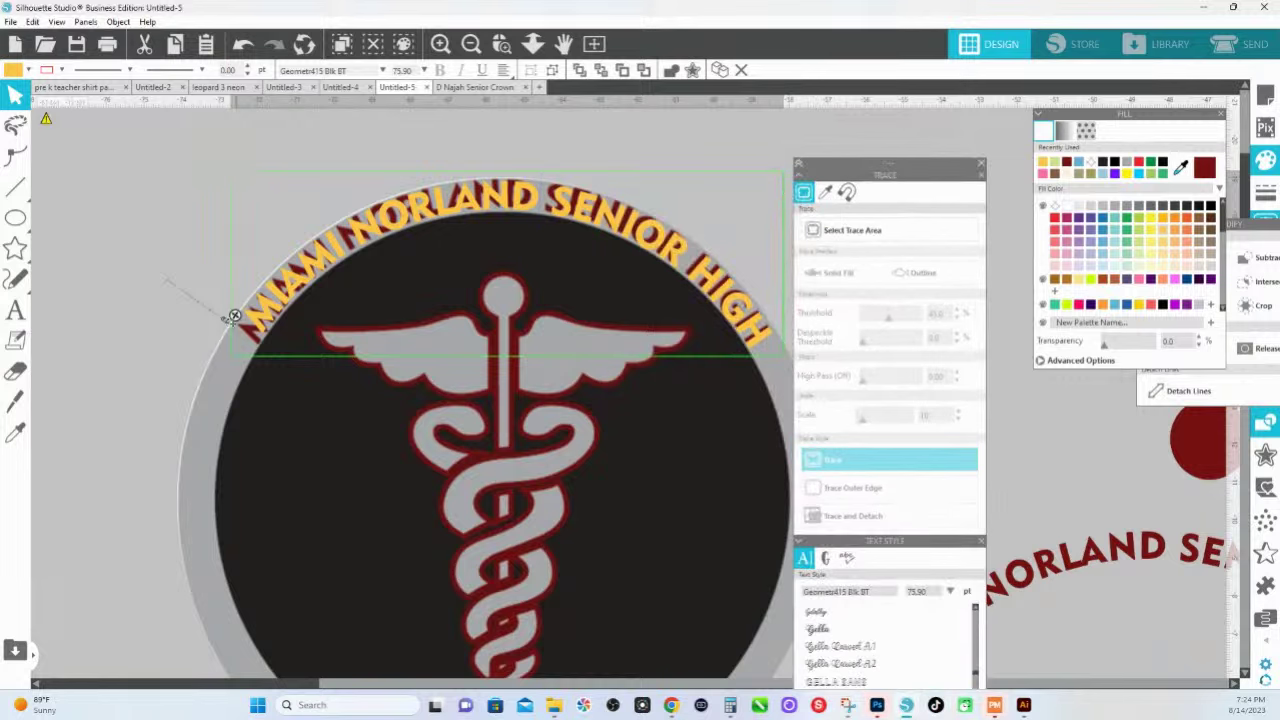
pyautogui.moveTo(233, 316); pyautogui.dragTo(227, 326)
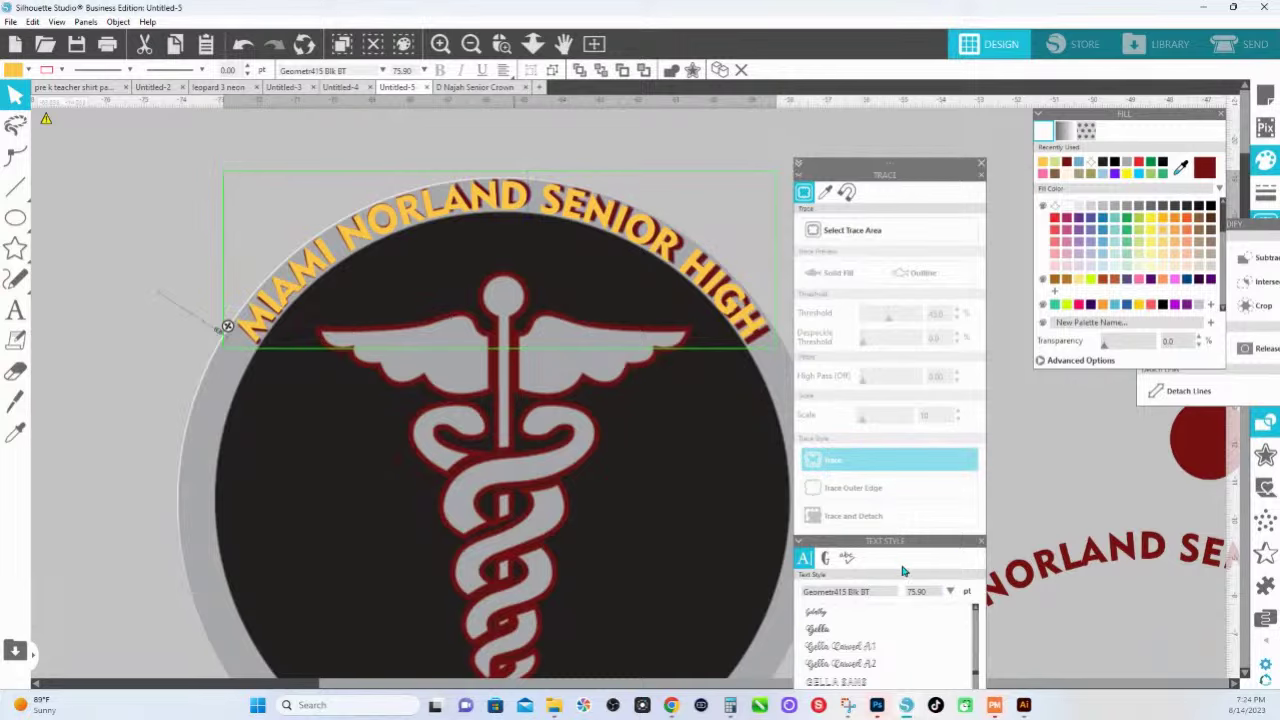
# Set the curved yellow-orange text's character spacing to 115% and realign its start along the circle with the reference lettering.
pyautogui.moveTo(925, 544); pyautogui.dragTo(934, 421)
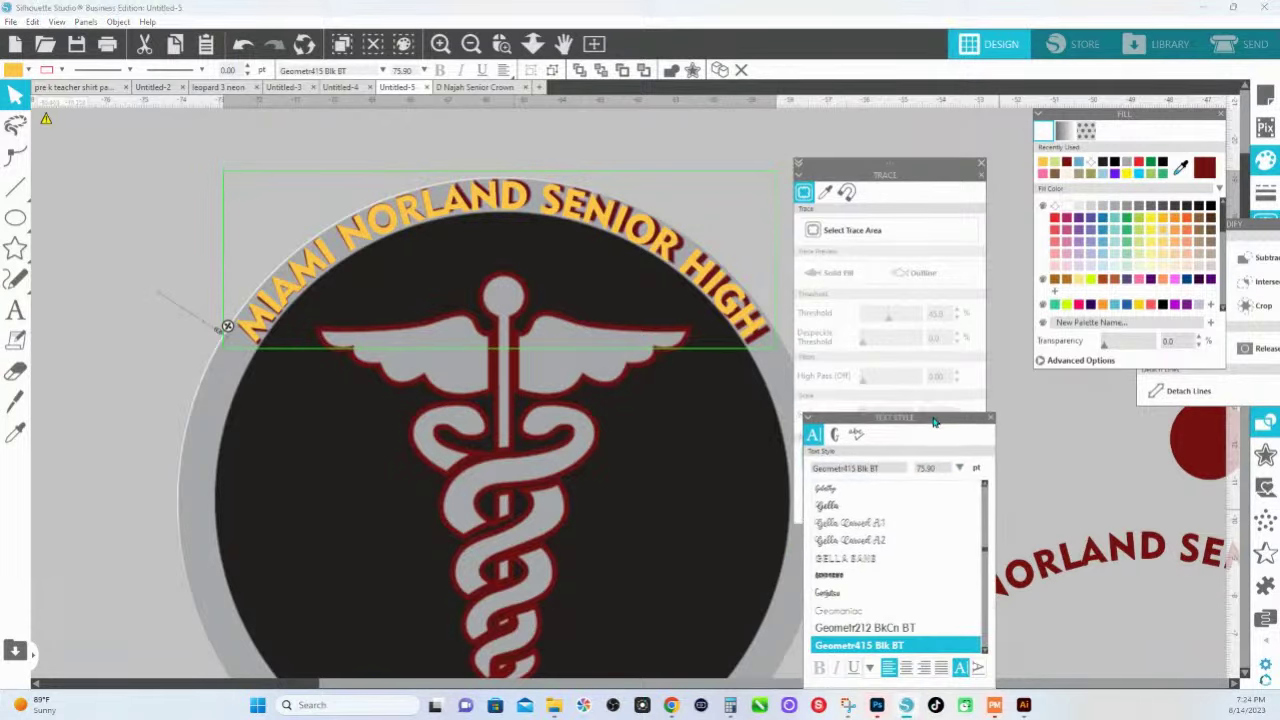
pyautogui.click(963, 601)
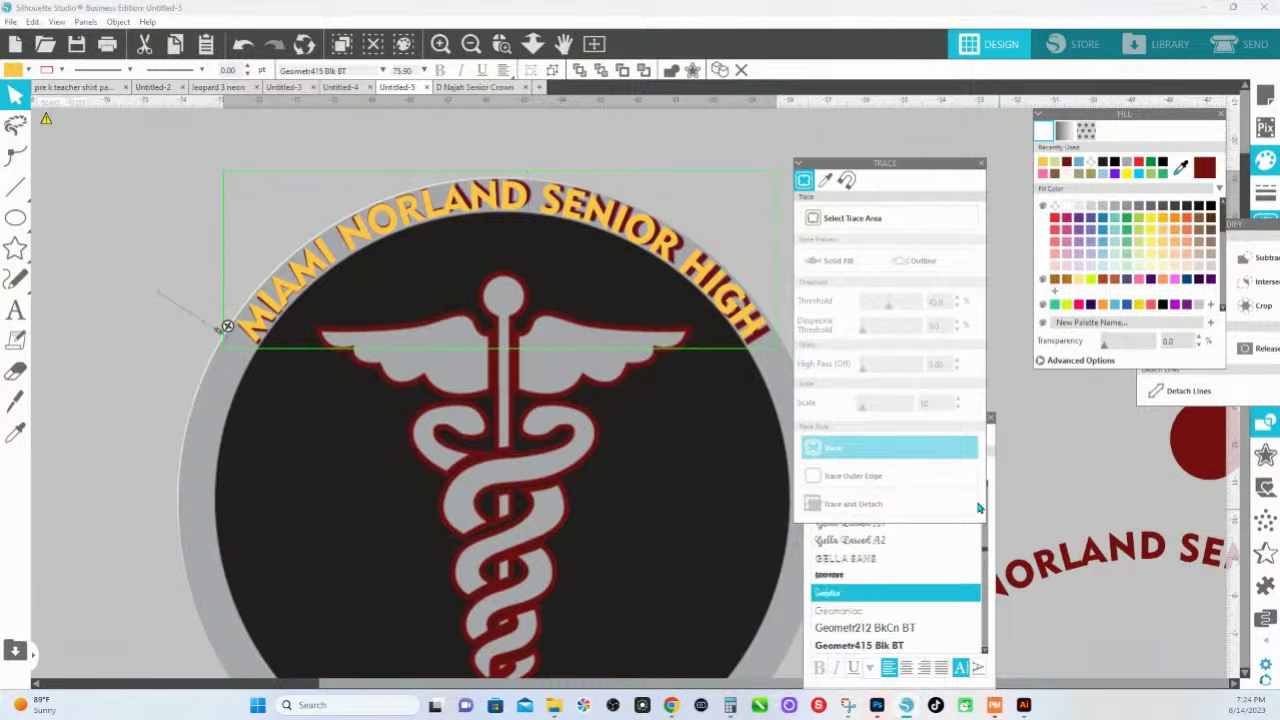
pyautogui.click(1036, 462)
pyautogui.moveTo(860, 163); pyautogui.dragTo(1142, 196)
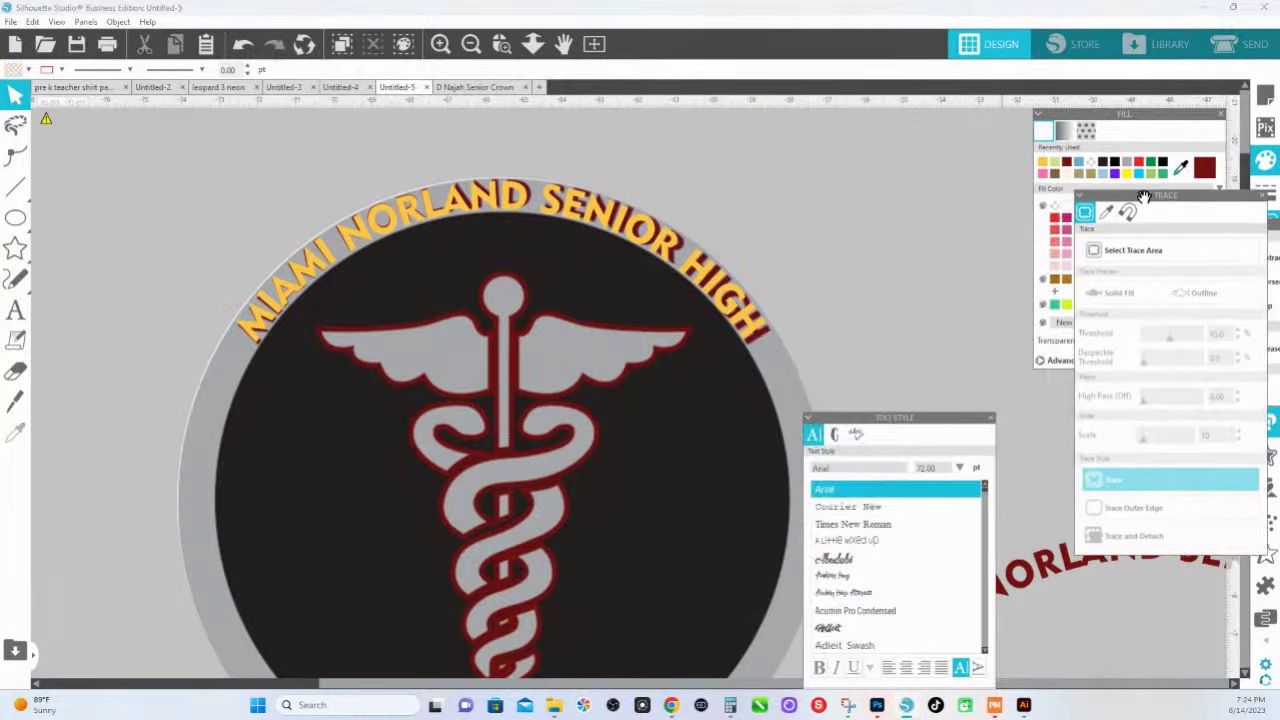
pyautogui.click(894, 420)
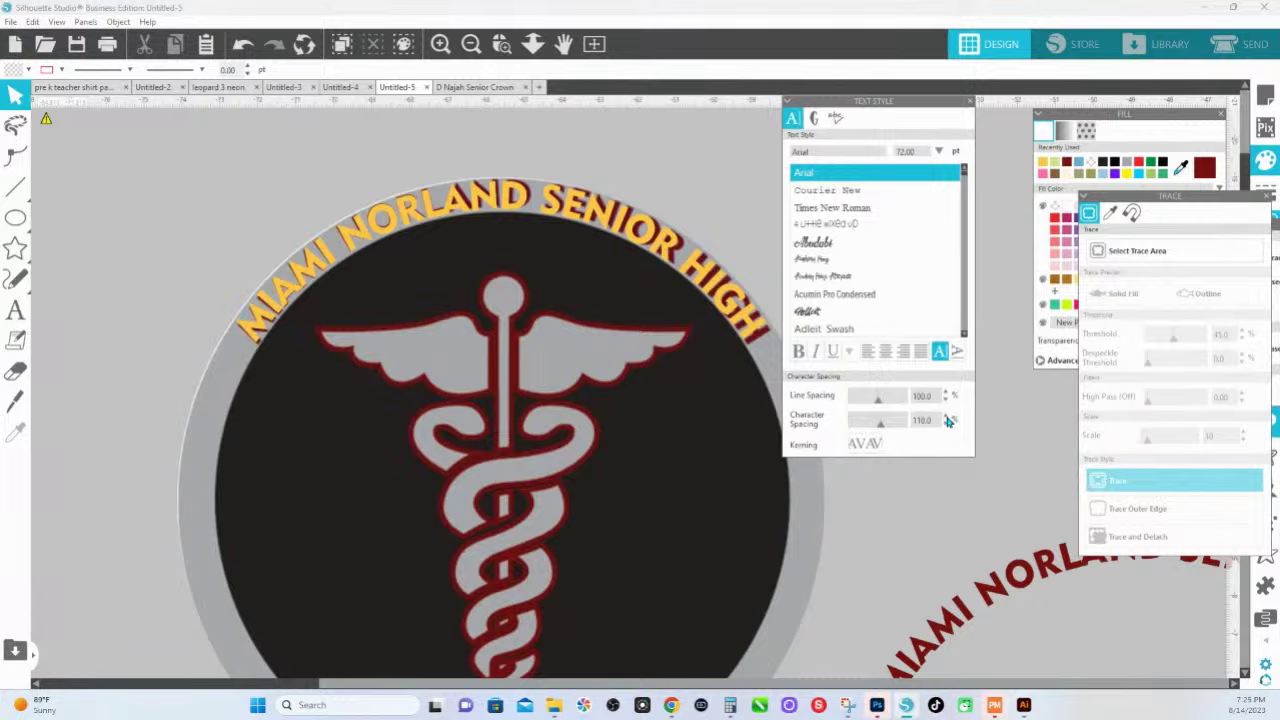
pyautogui.click(272, 325)
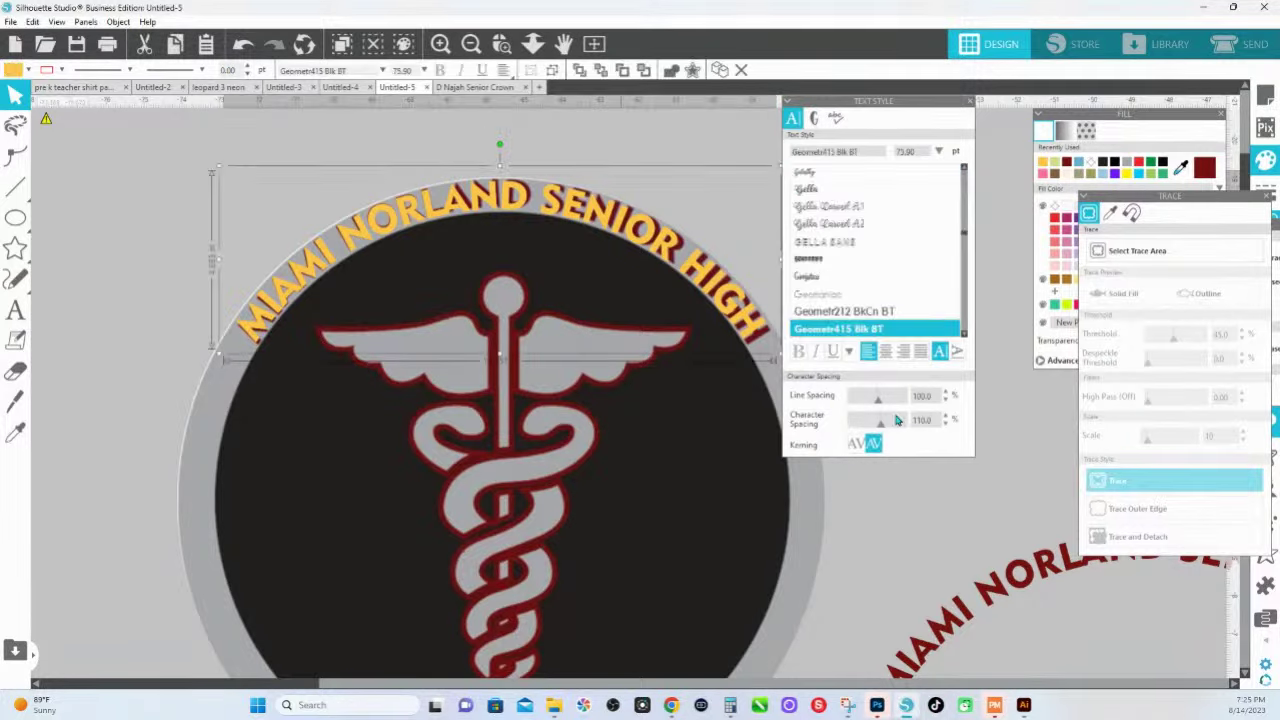
pyautogui.doubleClick(928, 419)
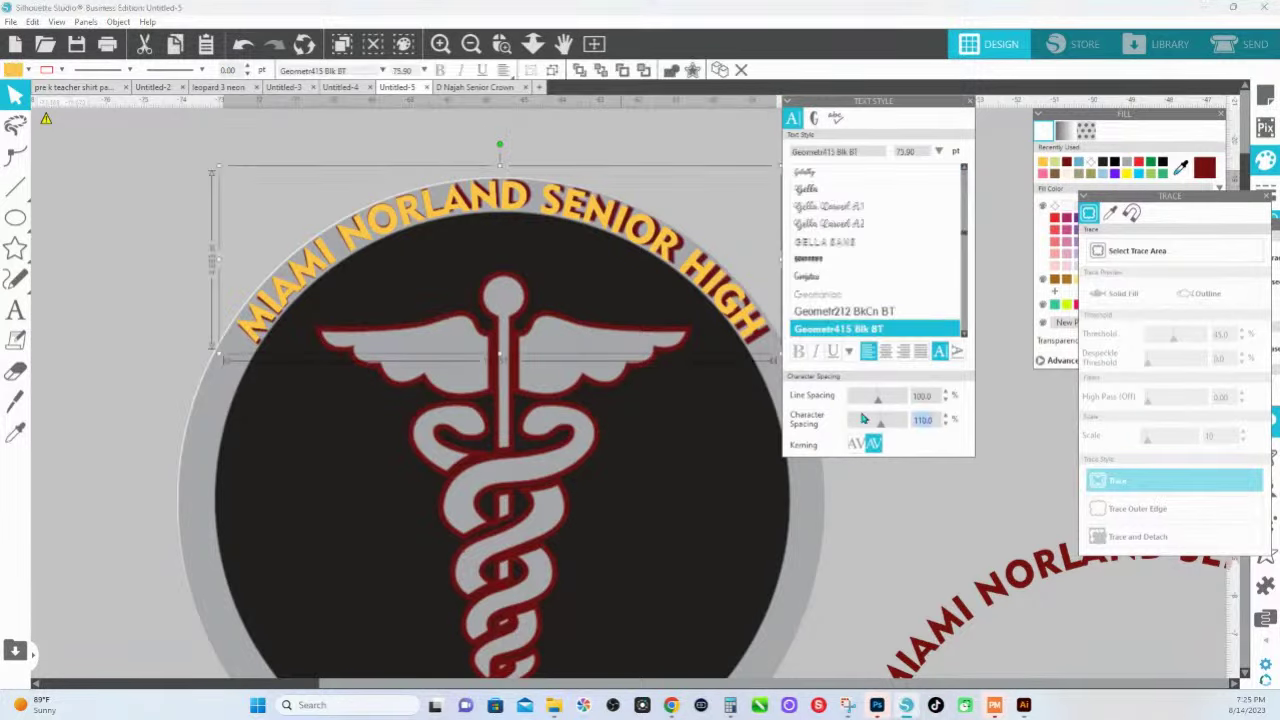
pyautogui.write('115')
pyautogui.press('Return')
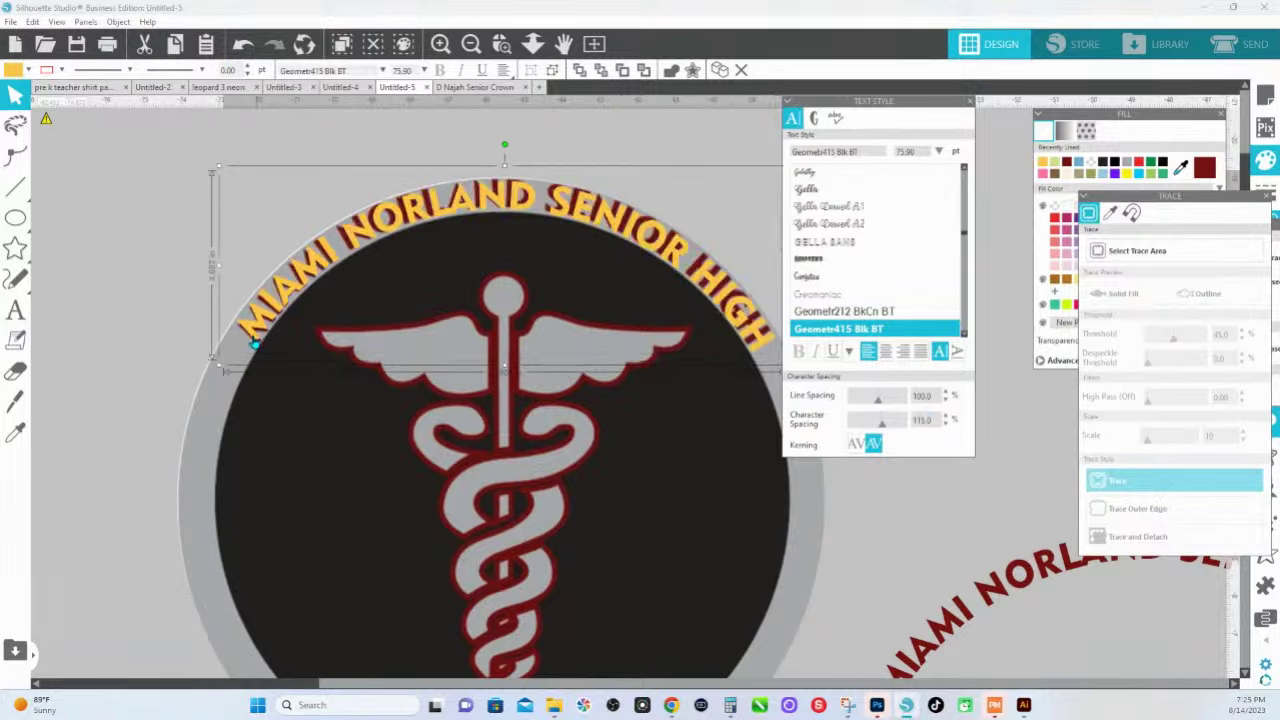
pyautogui.moveTo(255, 344); pyautogui.dragTo(226, 330)
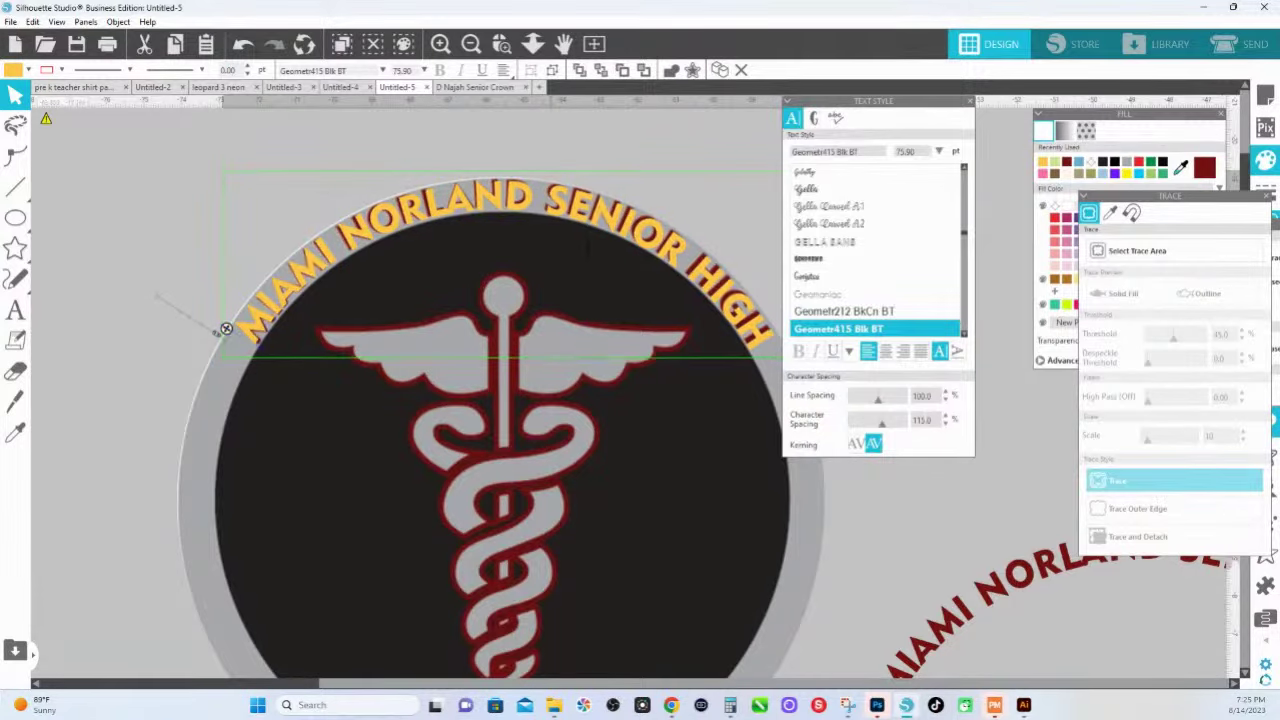
pyautogui.click(525, 159)
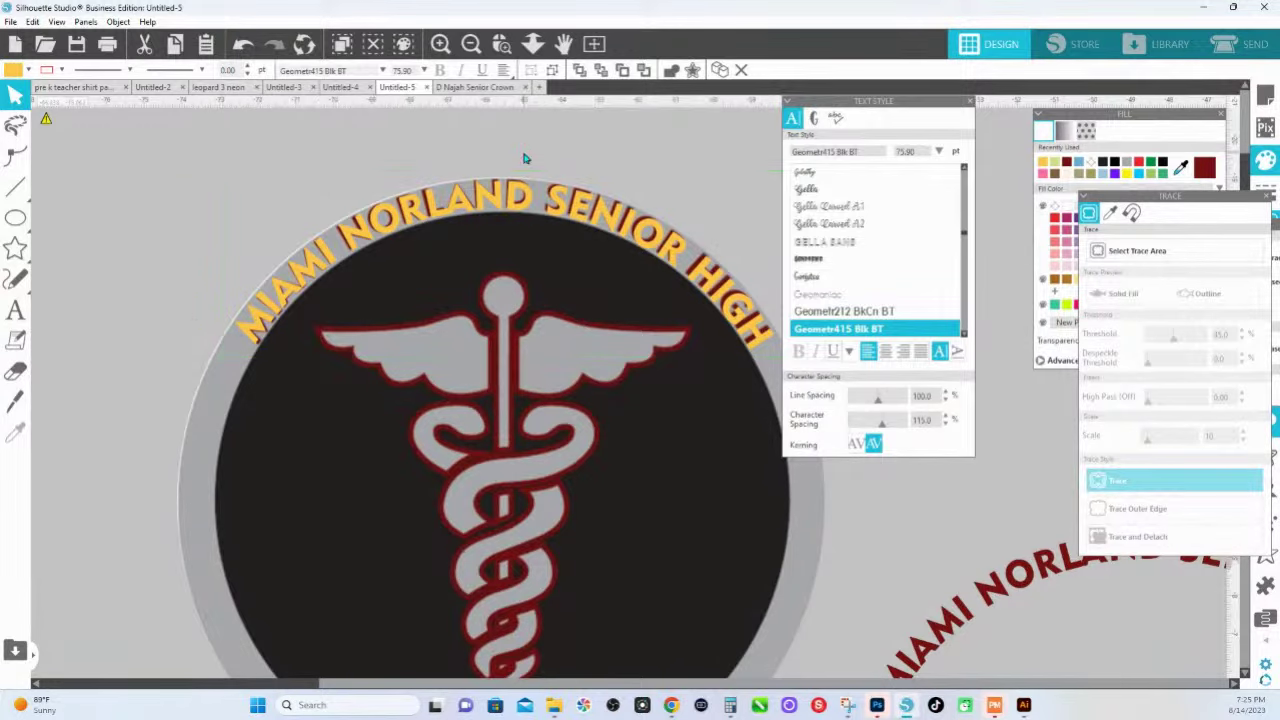
# Convert the curved yellow-orange MIAMI NORLAND SENIOR HIGH text to a path and move it onto the upper rim of the rebuilt emblem.
pyautogui.click(527, 205)
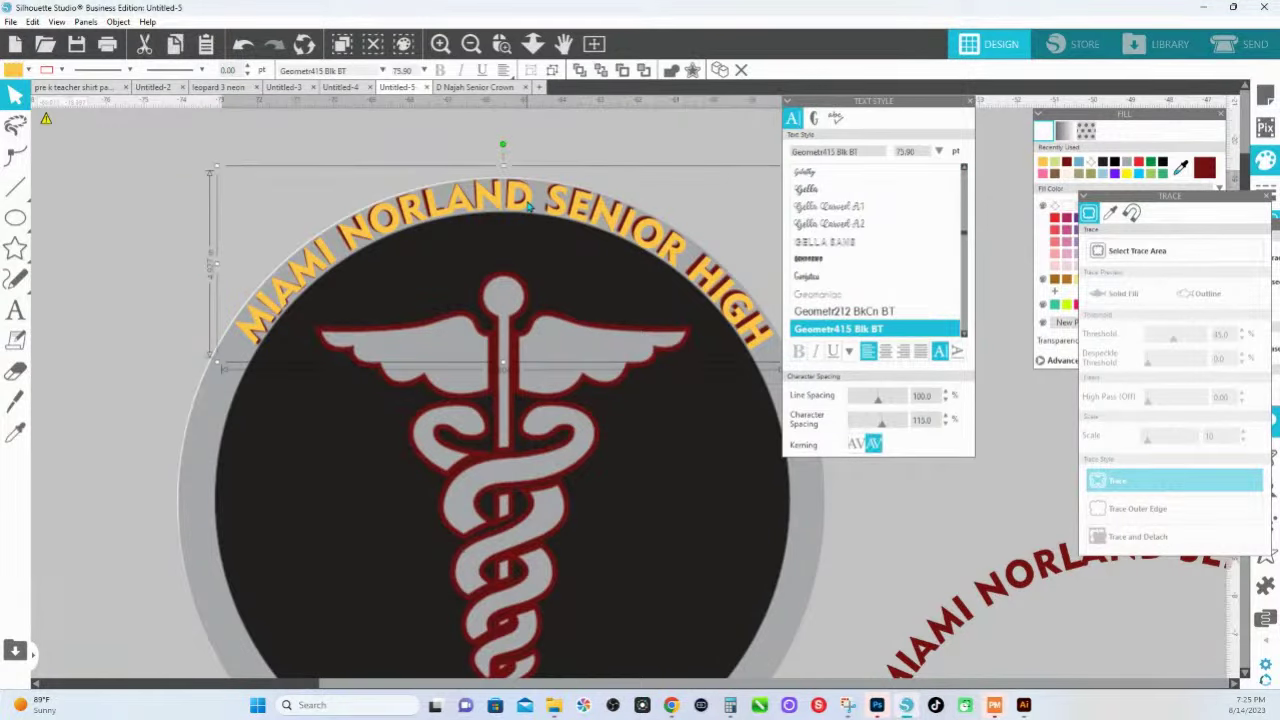
pyautogui.rightClick(527, 204)
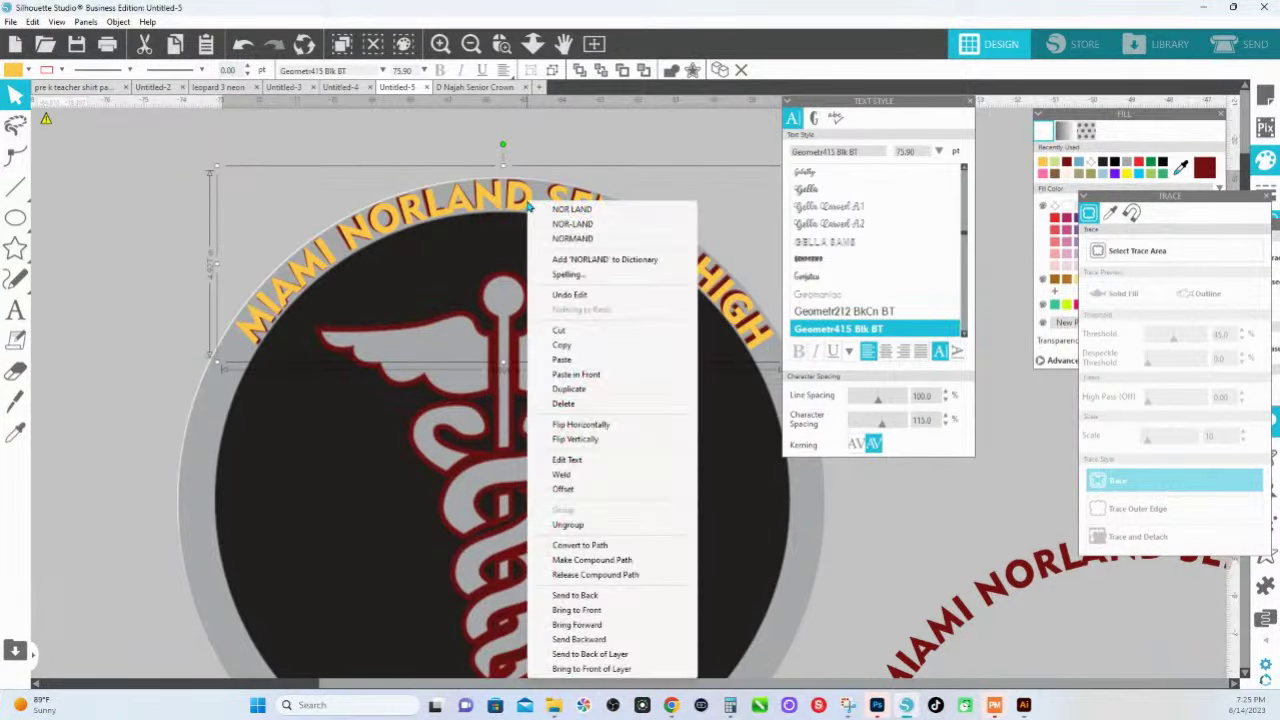
pyautogui.click(580, 545)
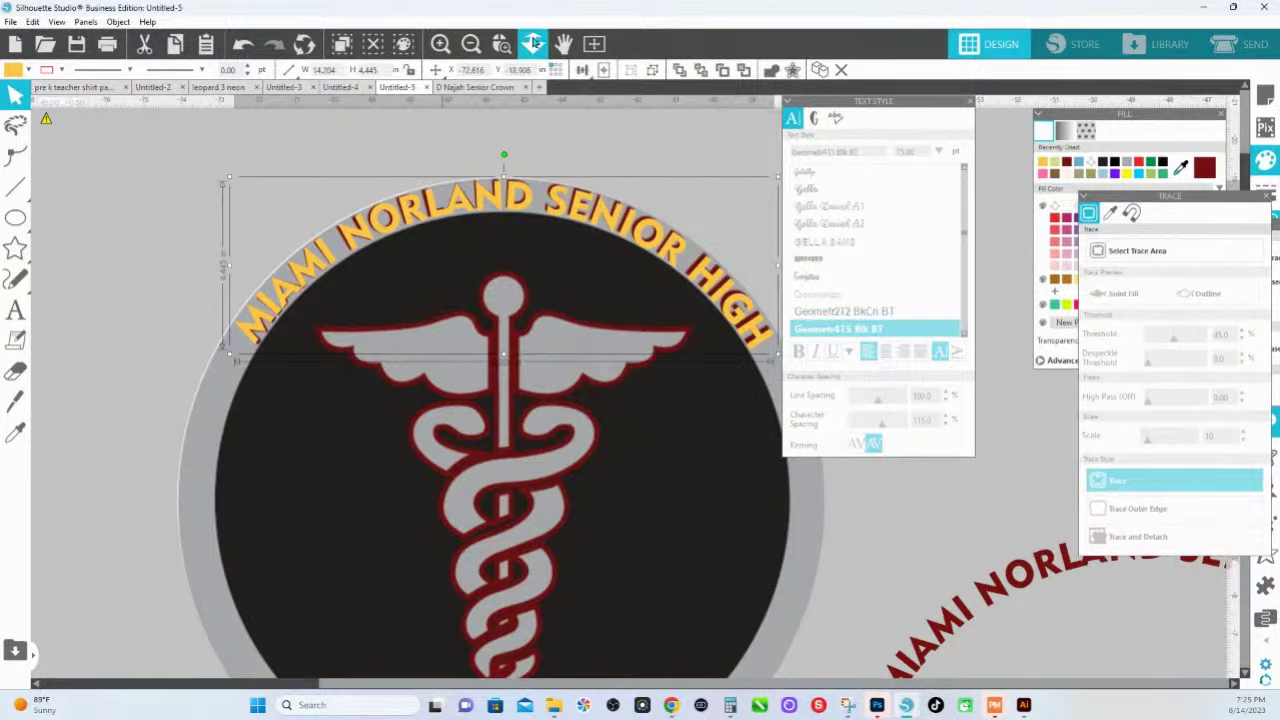
pyautogui.scroll(-5, 554, 355)
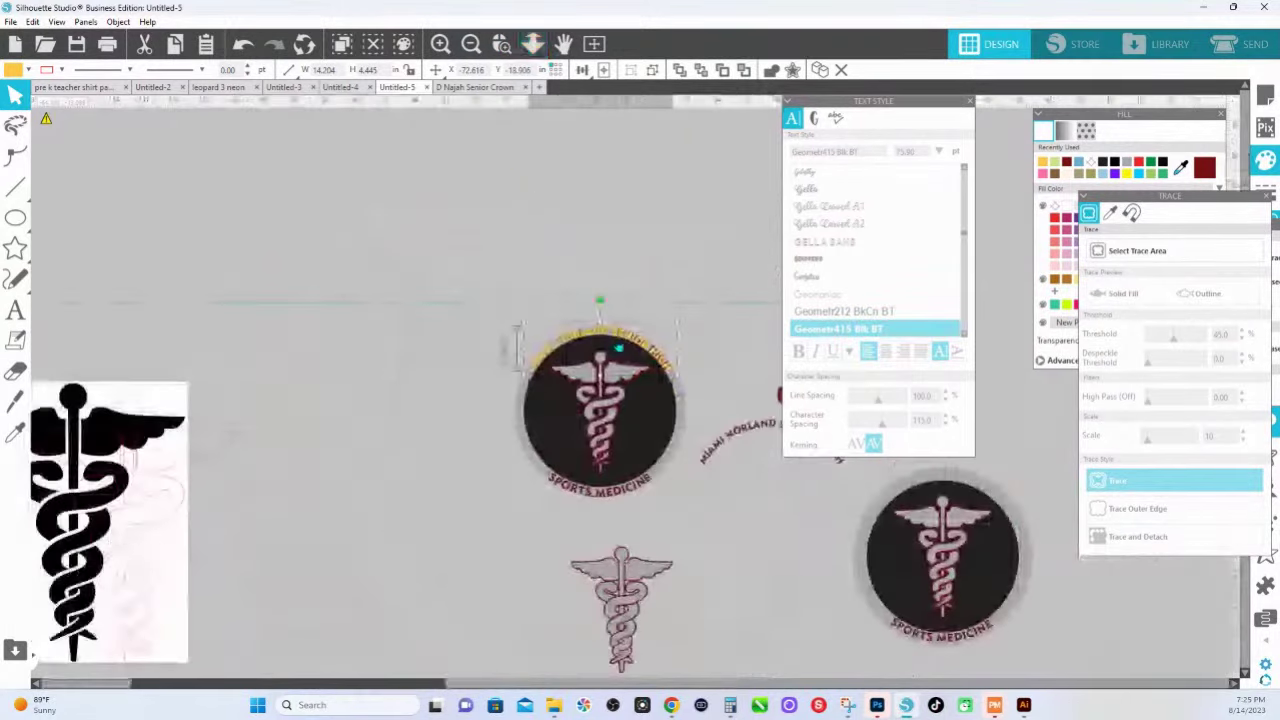
pyautogui.moveTo(955, 470); pyautogui.dragTo(965, 485)
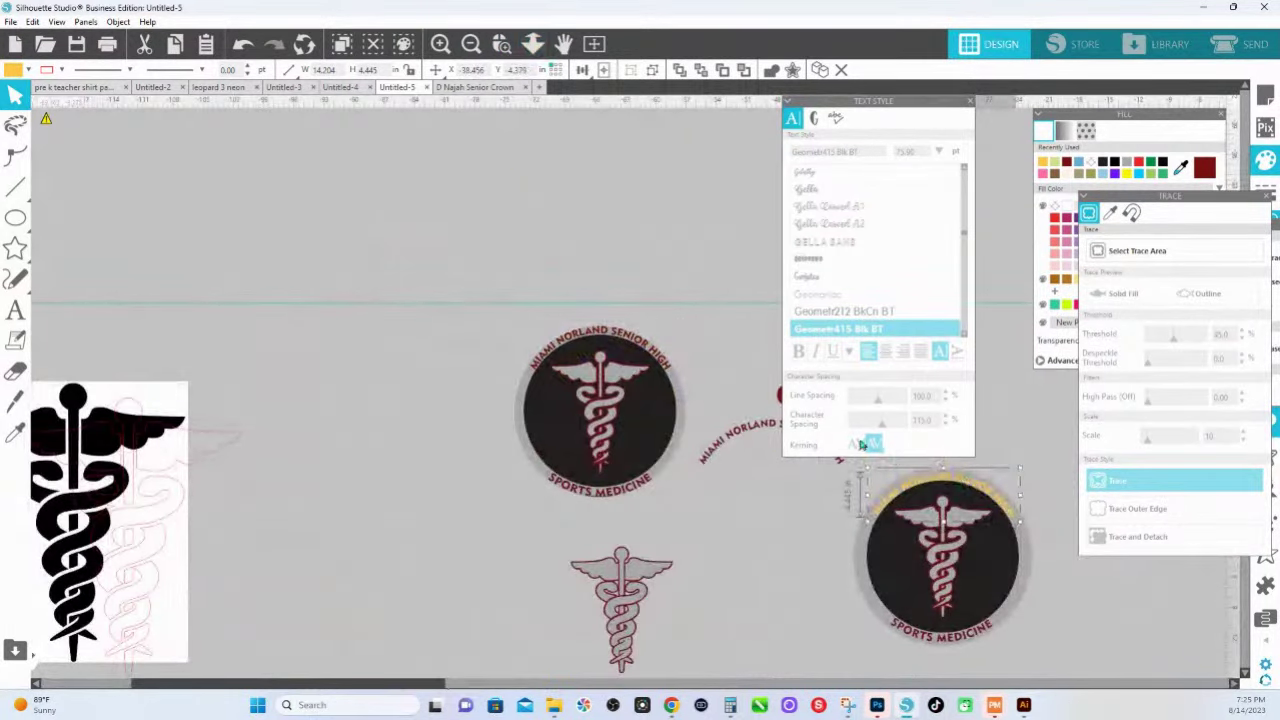
# Recolour the moved top lettering with the dark red sampled from the small solid circle and inspect its fit on the rim.
pyautogui.press('i')
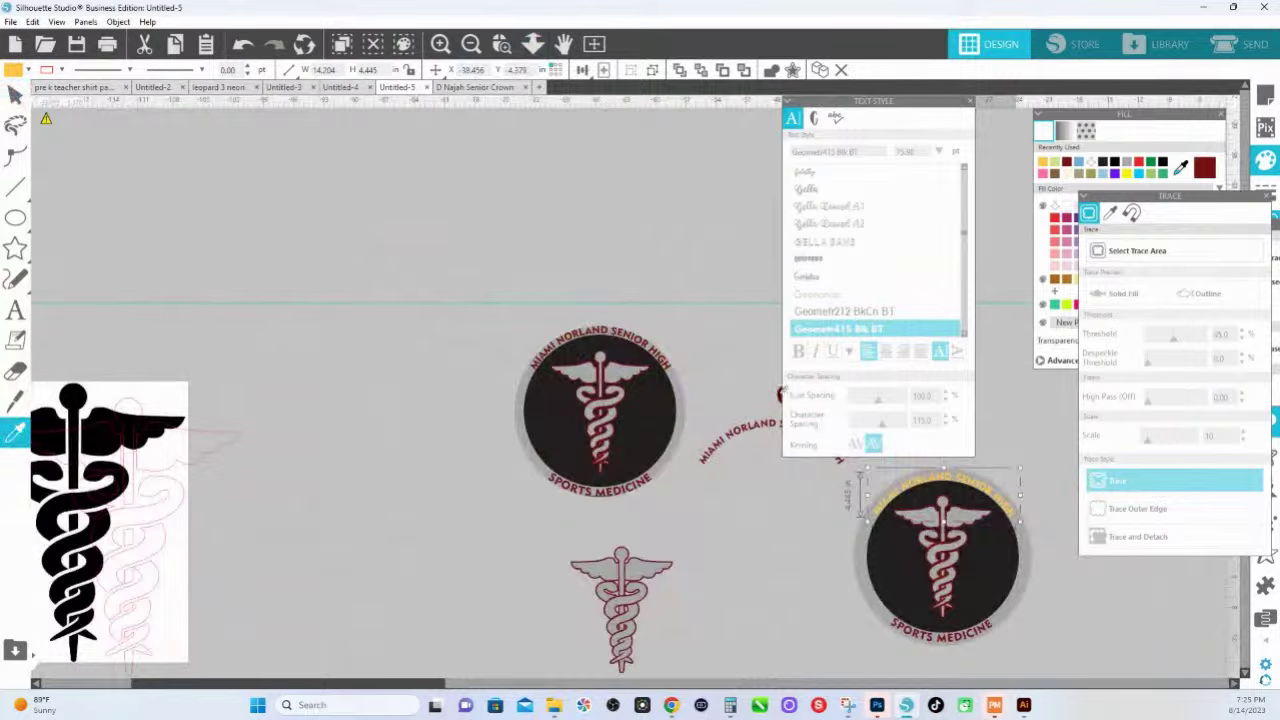
pyautogui.click(781, 393)
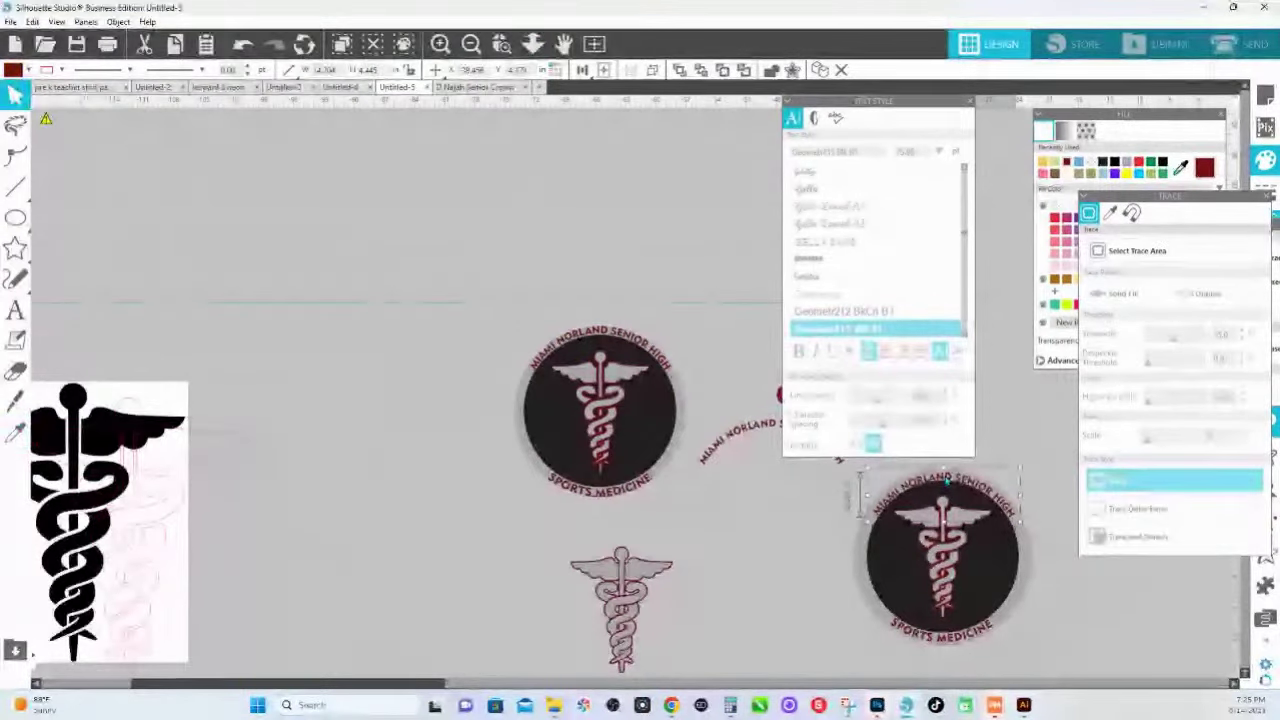
pyautogui.press('z')
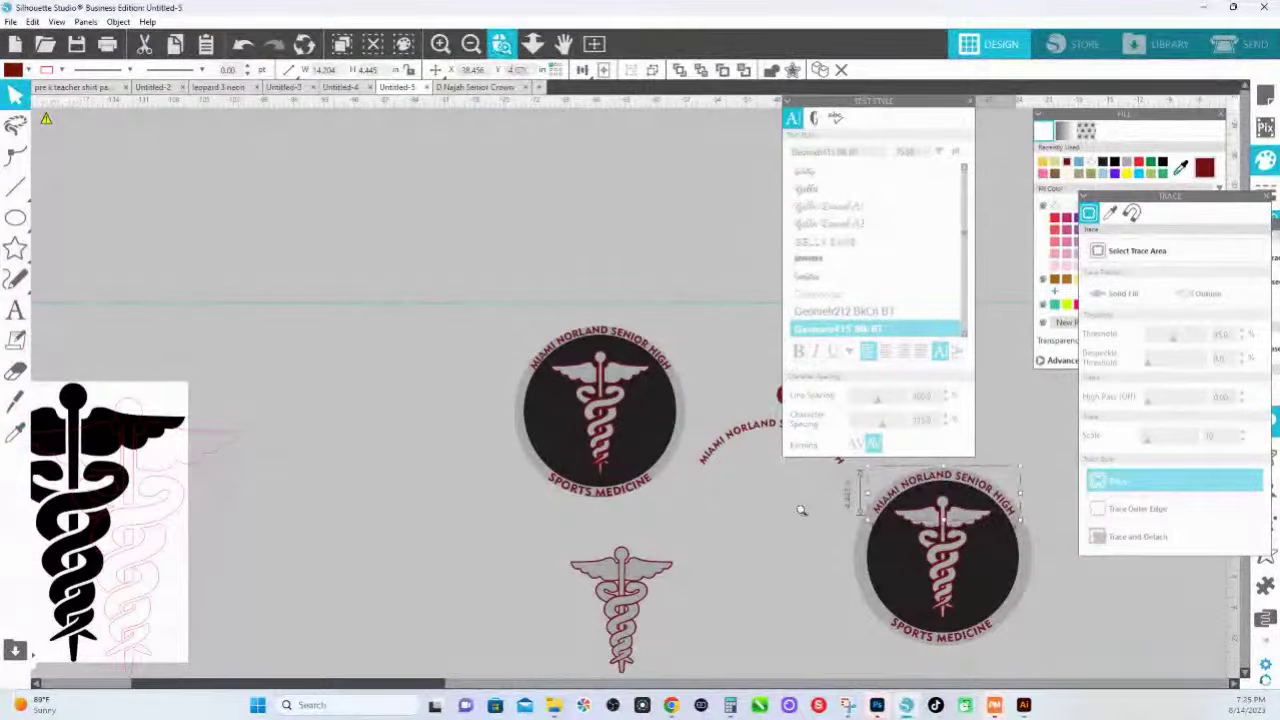
pyautogui.moveTo(884, 482); pyautogui.dragTo(1039, 518)
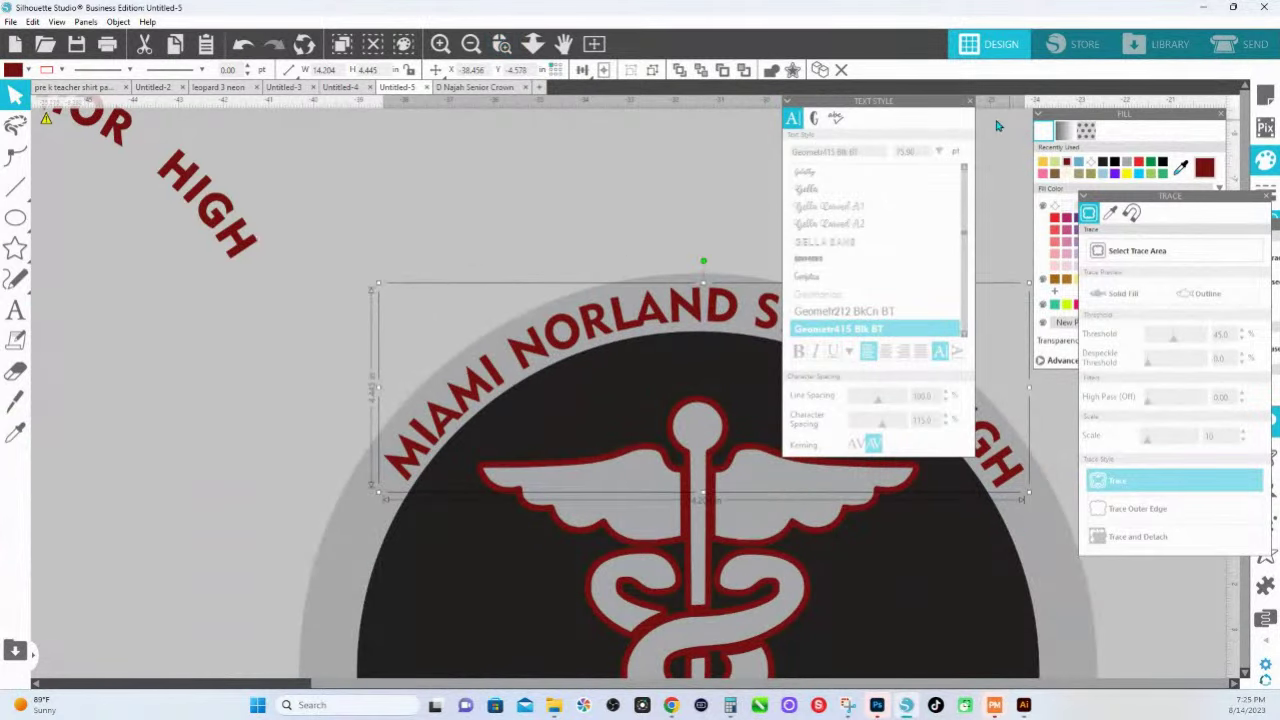
pyautogui.moveTo(898, 113); pyautogui.dragTo(988, 126)
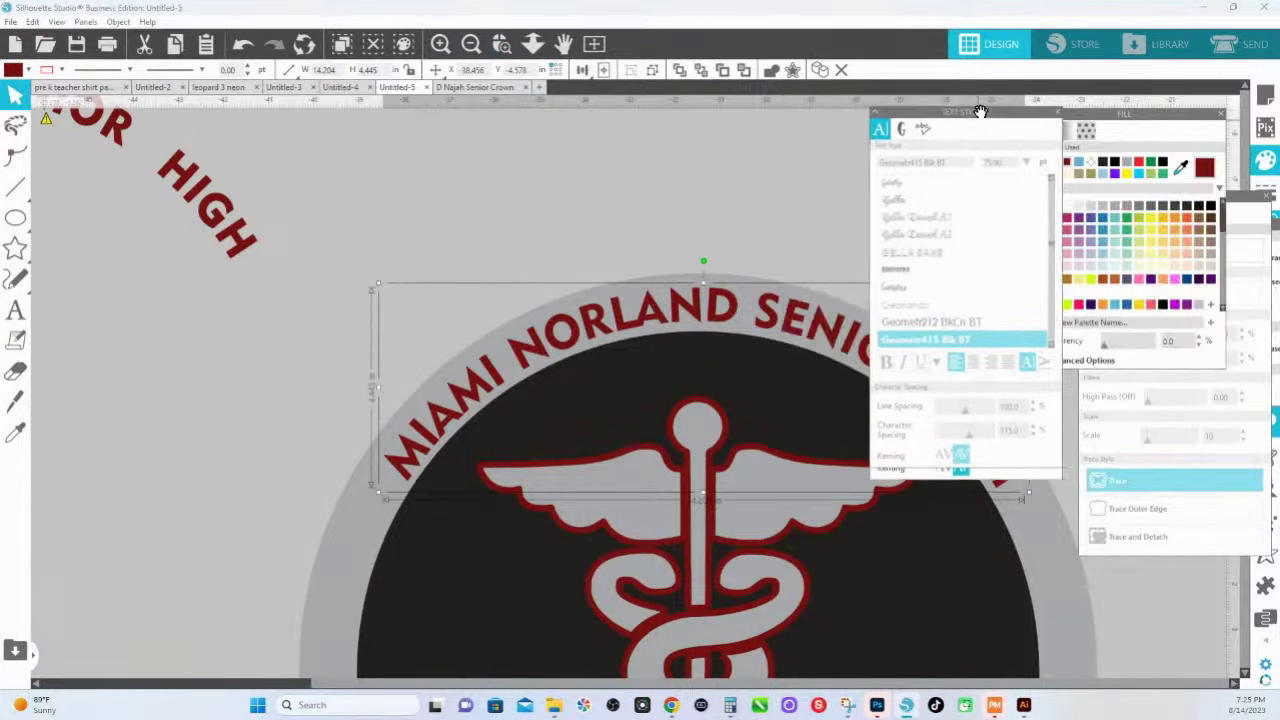
pyautogui.click(532, 43)
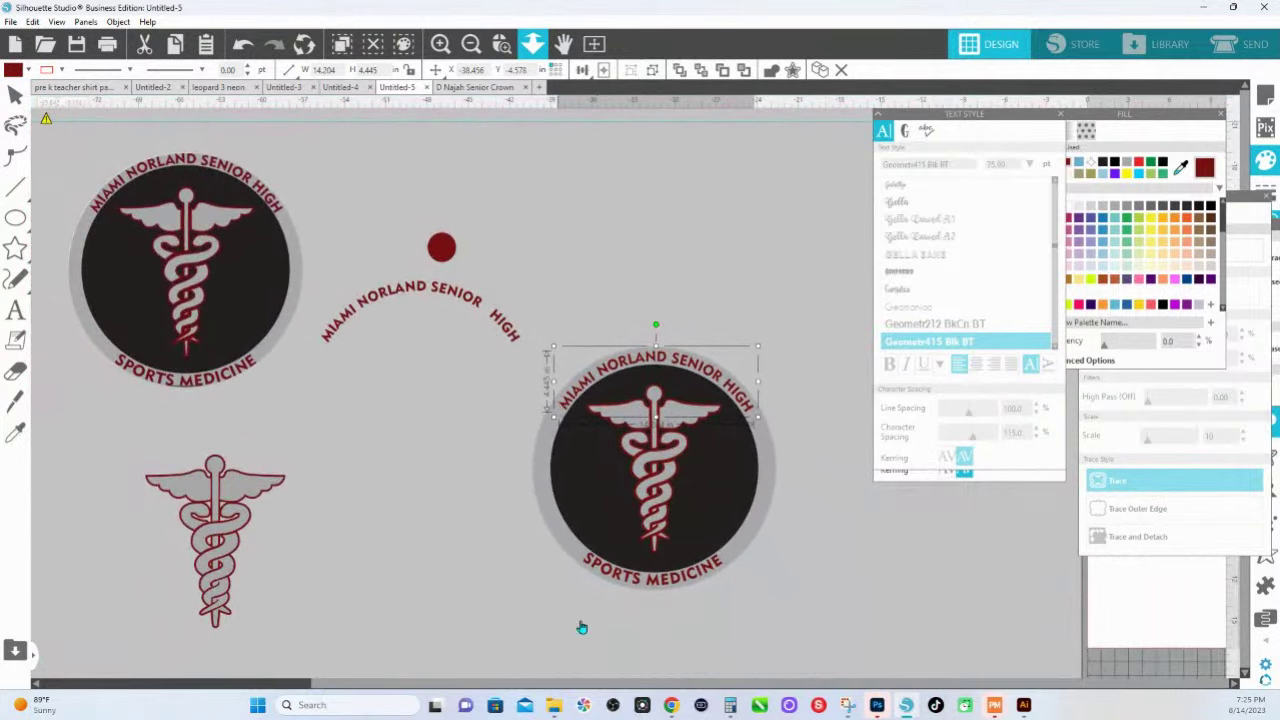
# Ungroup the rebuilt emblem so its ring, circle, caduceus and lettering can be selected separately.
pyautogui.click(618, 394)
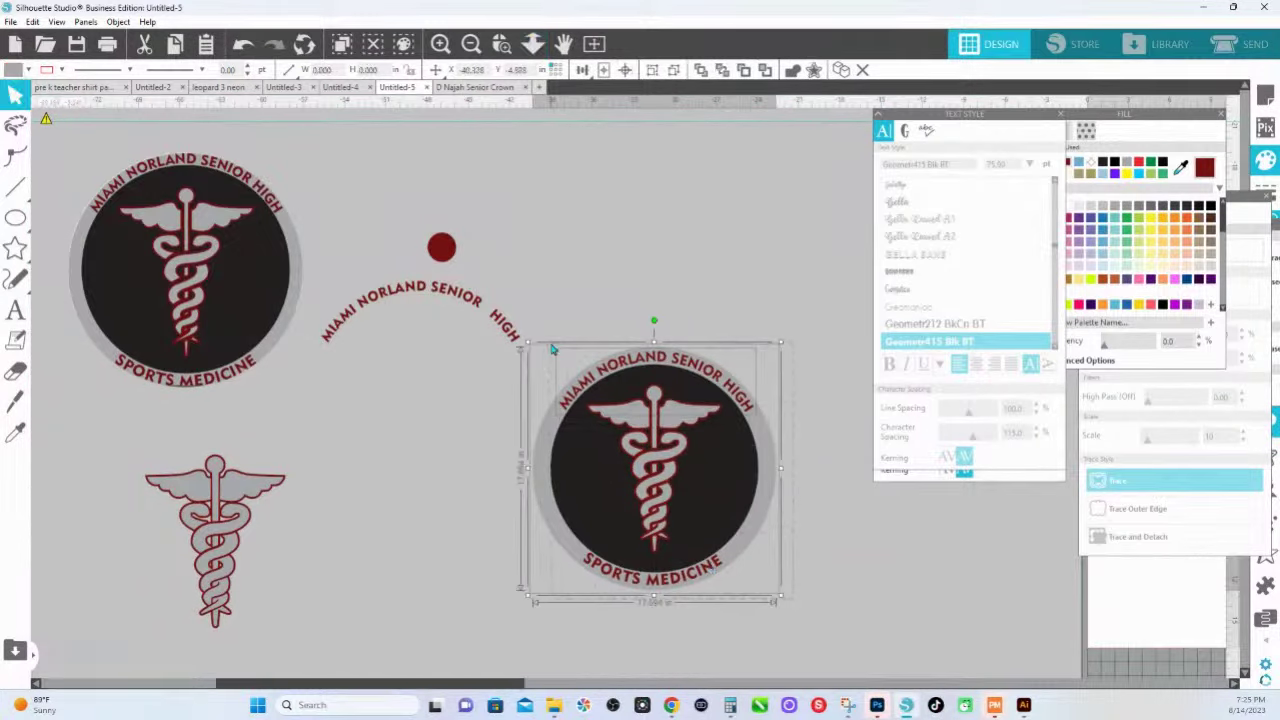
pyautogui.rightClick(632, 408)
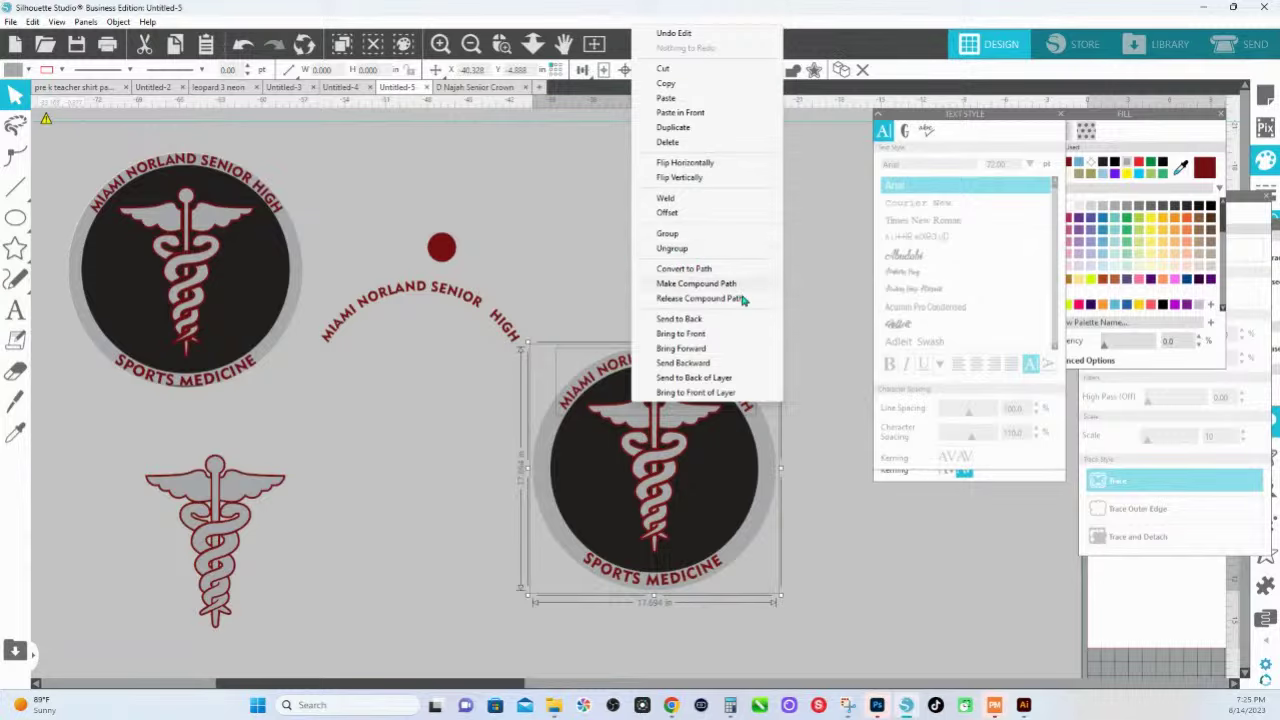
pyautogui.click(815, 288)
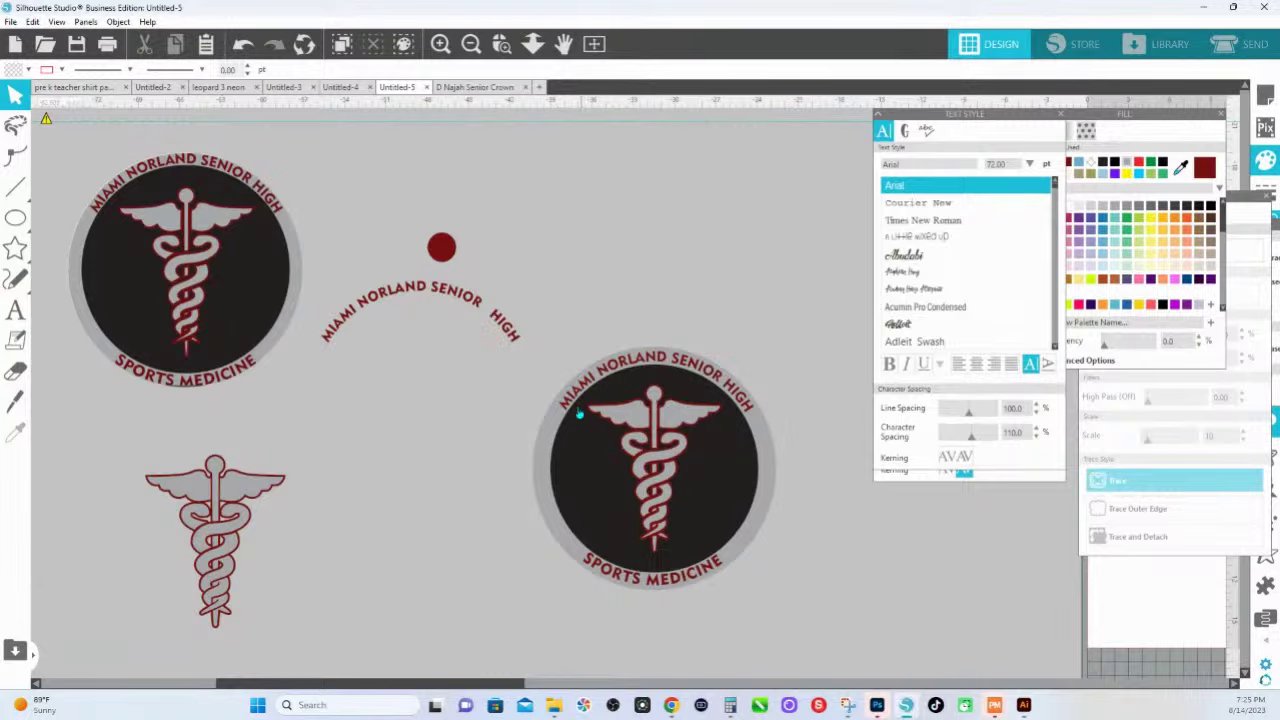
pyautogui.click(610, 377)
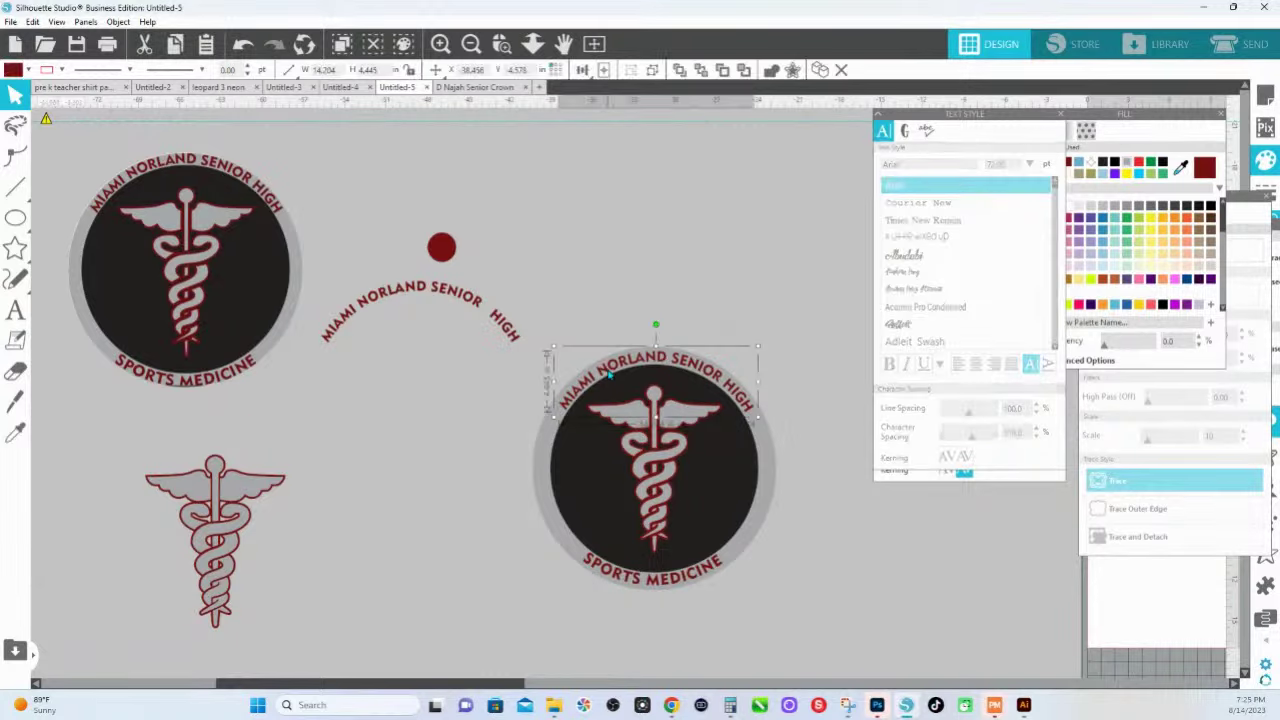
pyautogui.rightClick(660, 432)
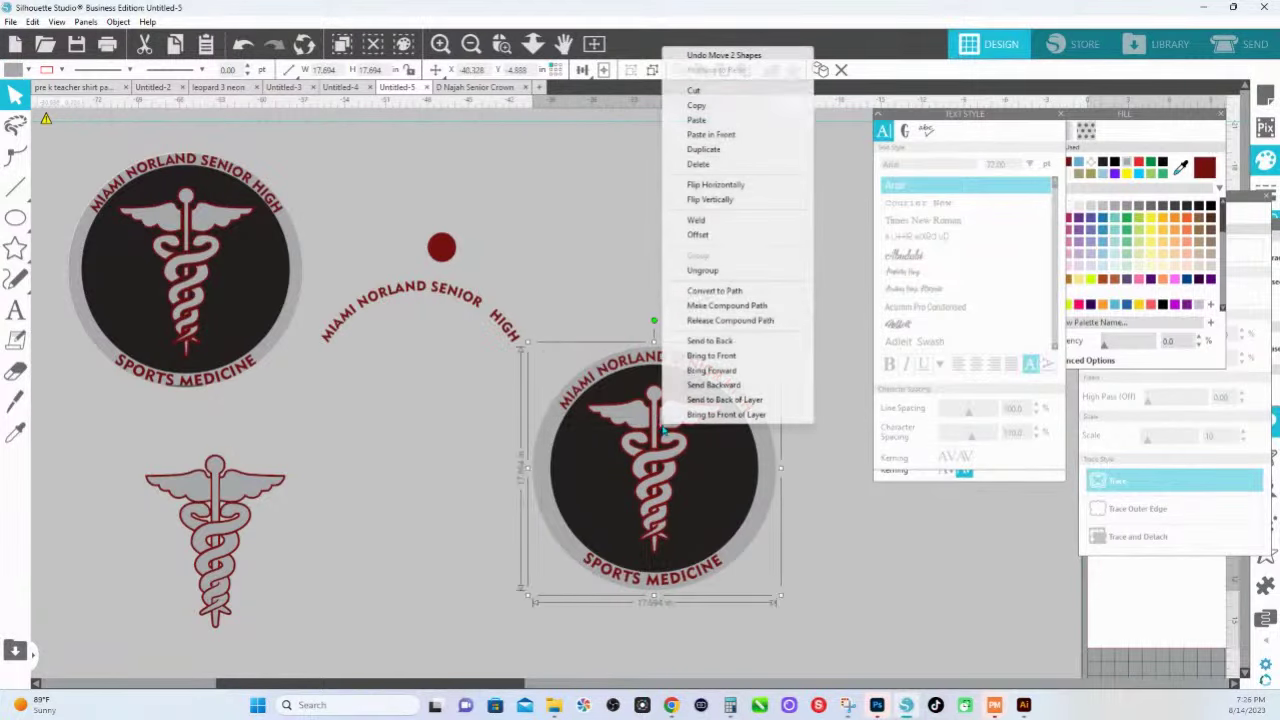
pyautogui.click(705, 298)
pyautogui.click(597, 257)
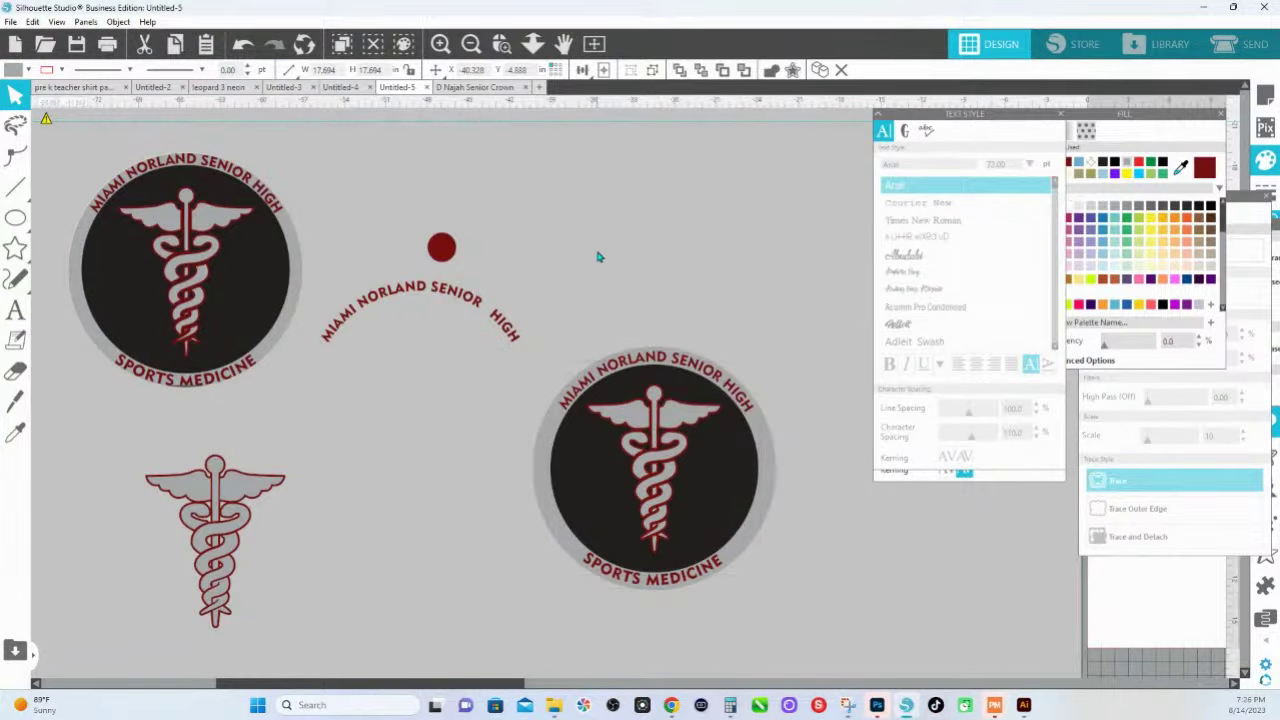
# Fill the rebuilt emblem's top and bottom lettering, inner circle and caduceus with dark purple, leaving out the gray outer ring.
pyautogui.click(613, 377)
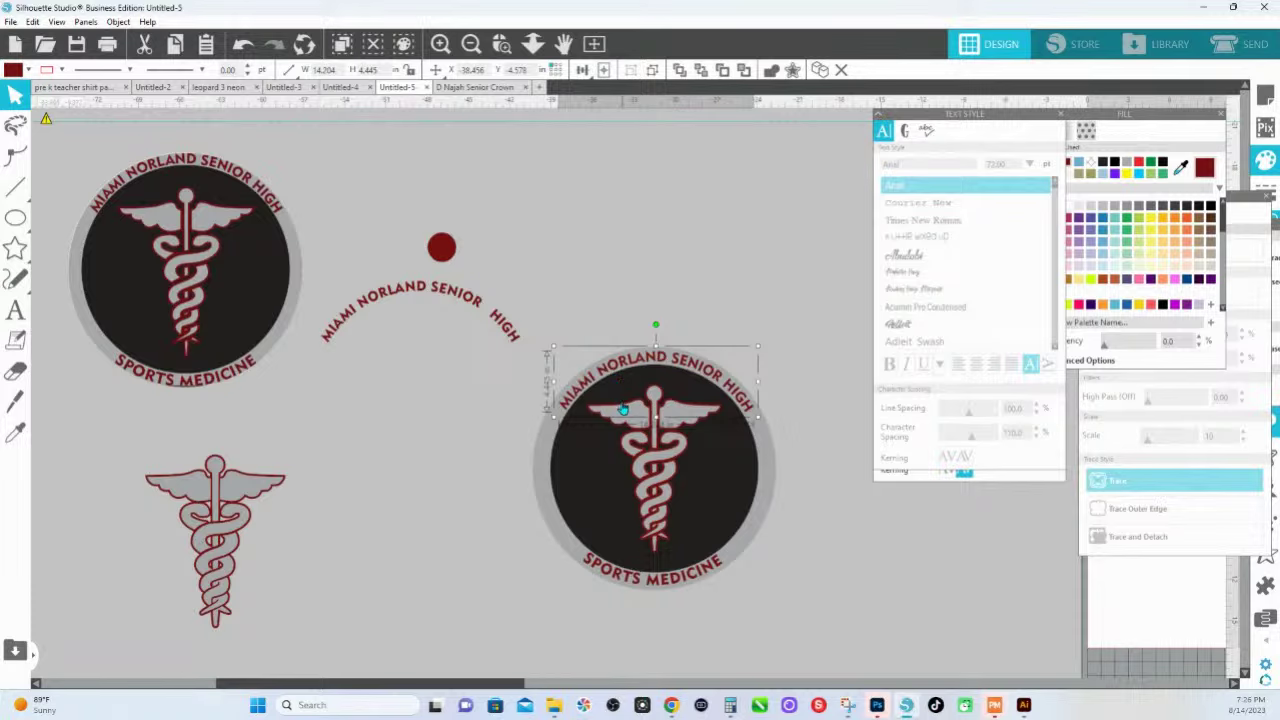
pyautogui.click(622, 410)
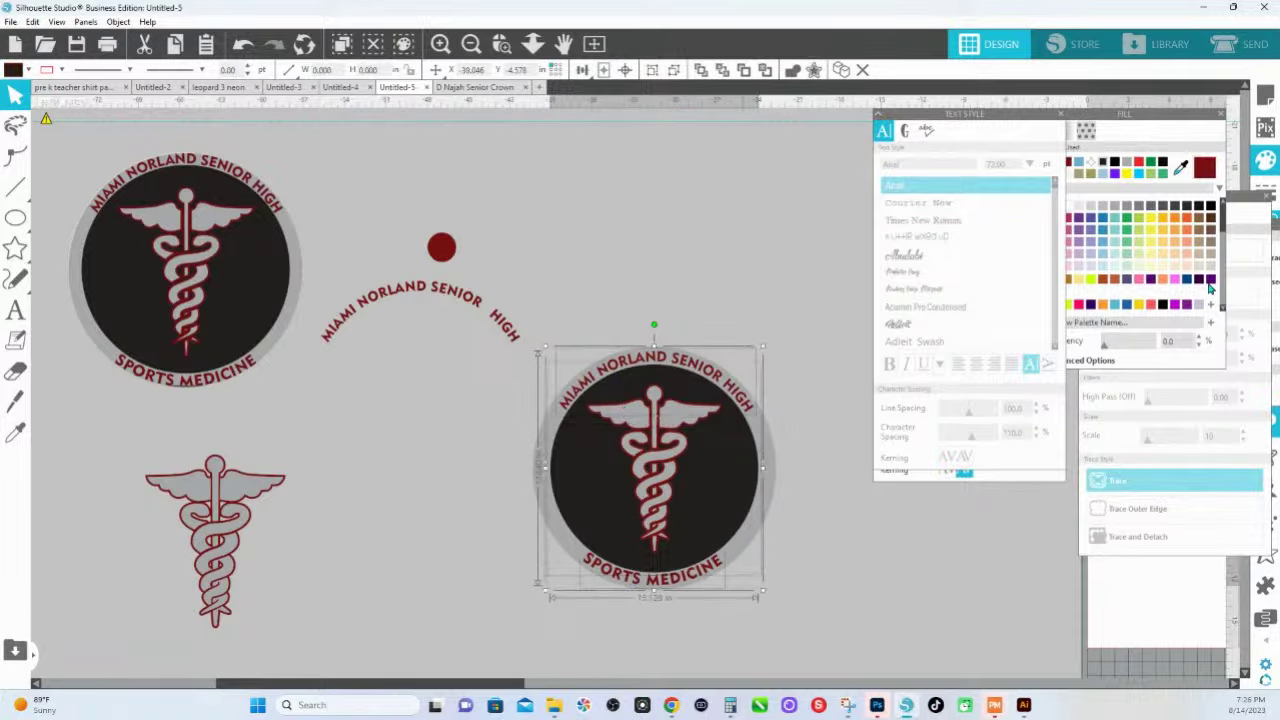
pyautogui.click(1209, 281)
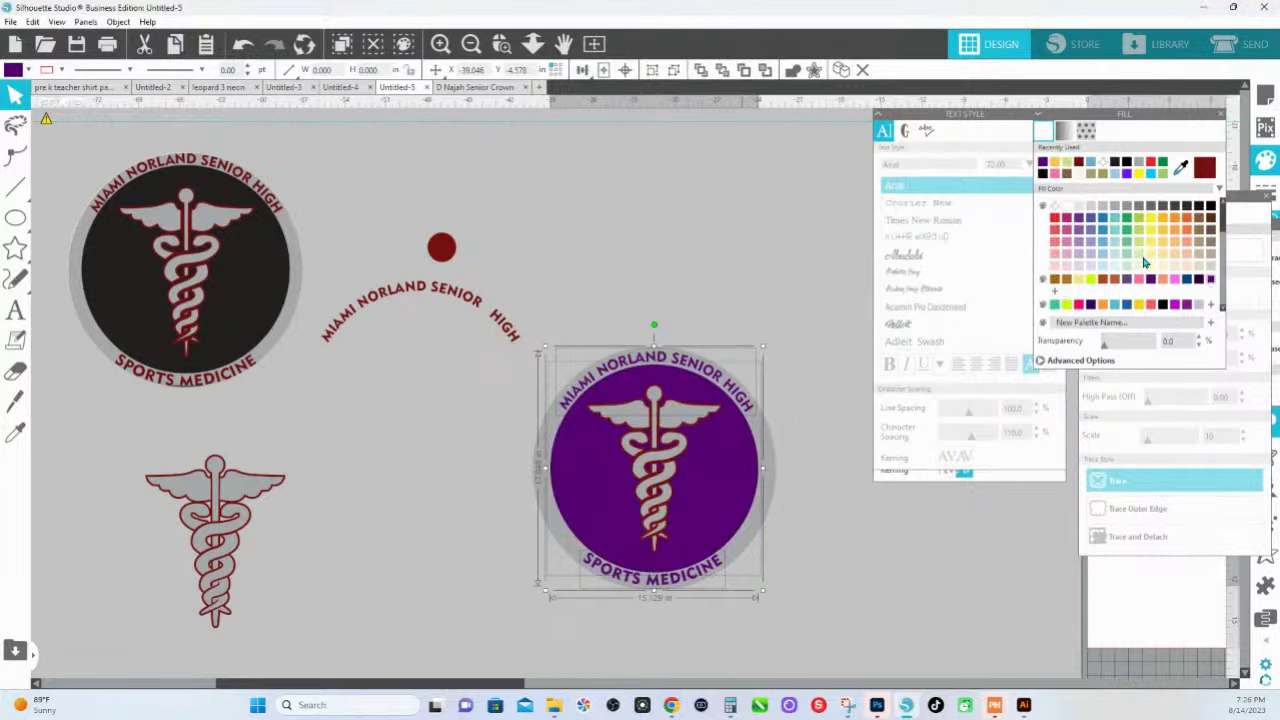
pyautogui.click(1197, 281)
pyautogui.click(752, 275)
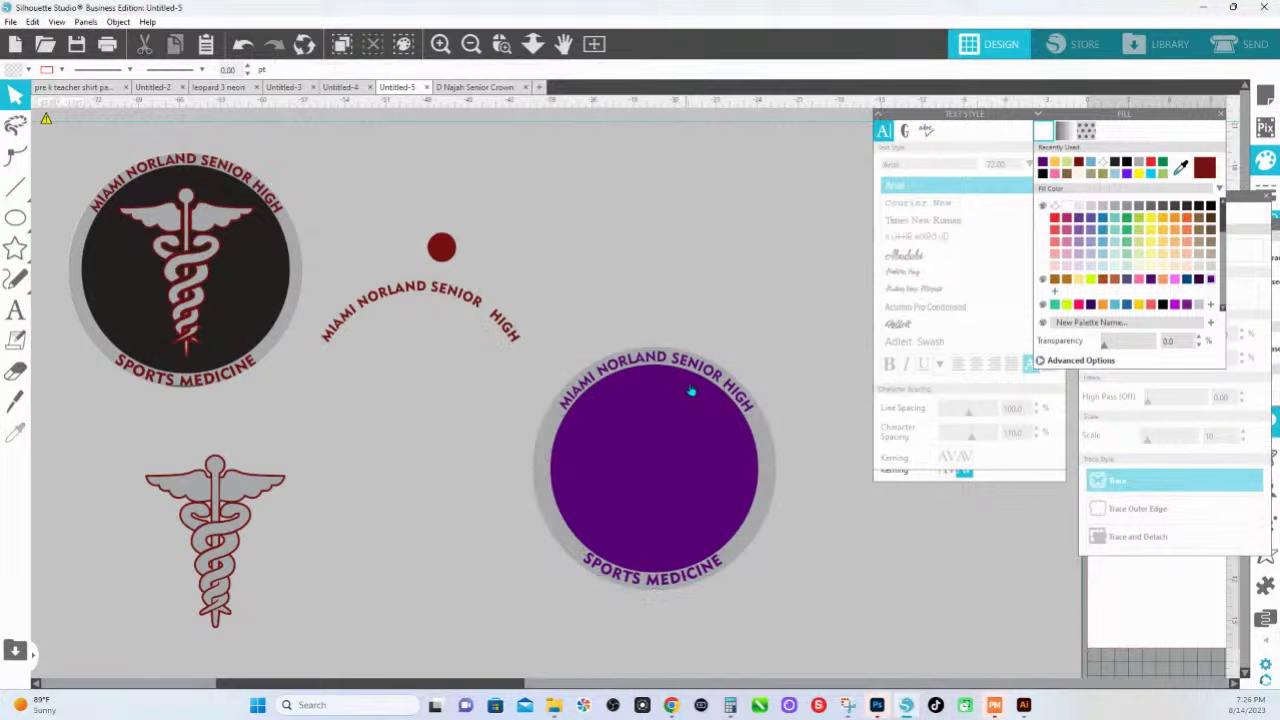
# Fill the rebuilt emblem's inner circle with black.
pyautogui.click(691, 378)
pyautogui.click(1210, 206)
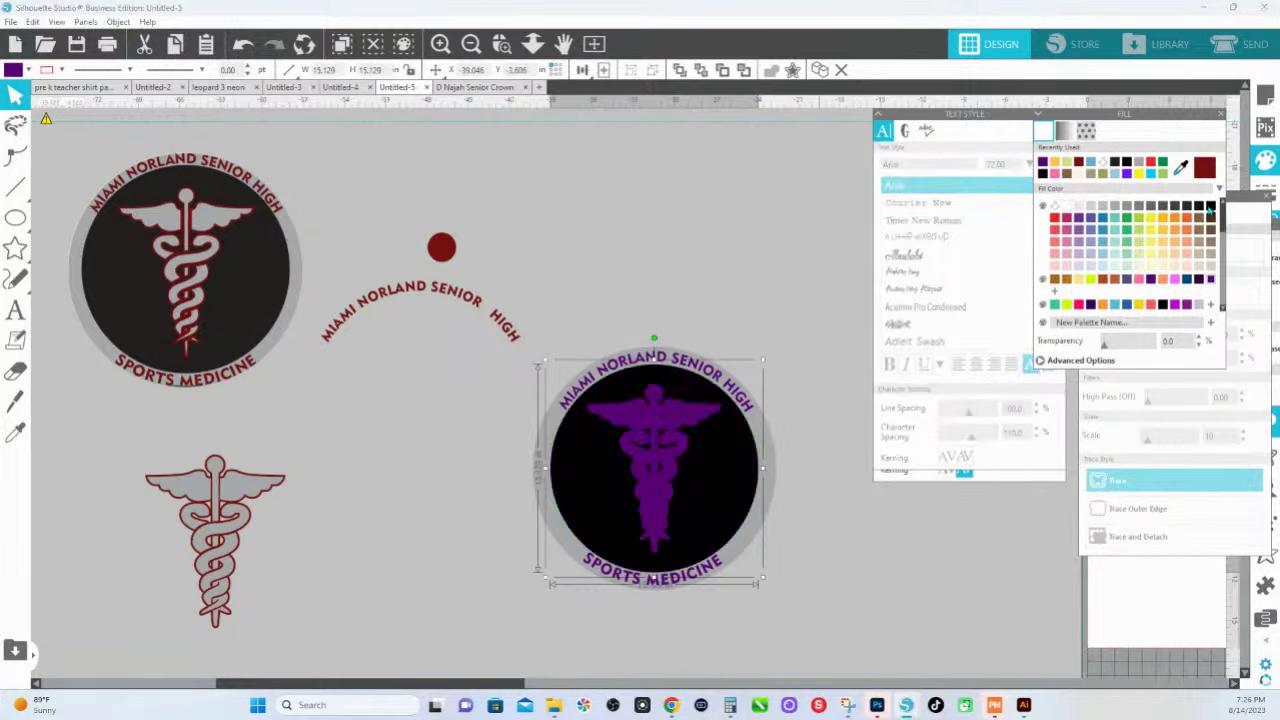
pyautogui.click(749, 248)
pyautogui.click(686, 416)
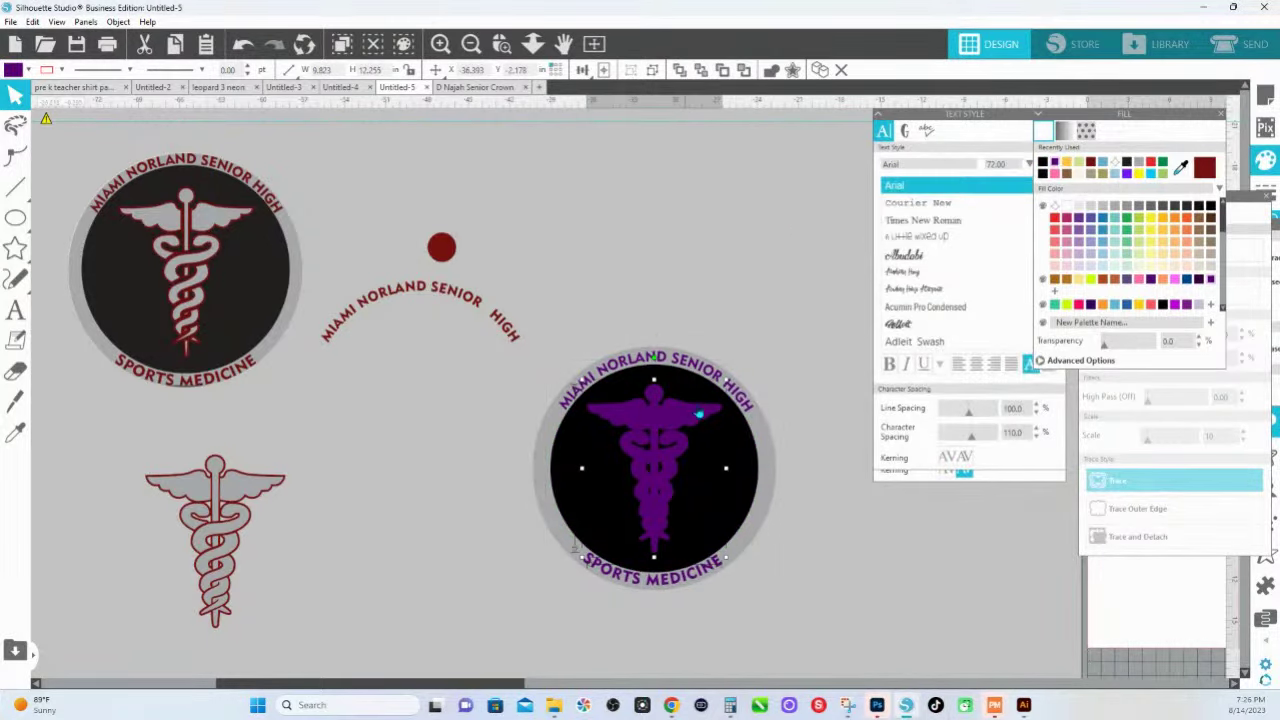
pyautogui.press('i')
pyautogui.click(768, 452)
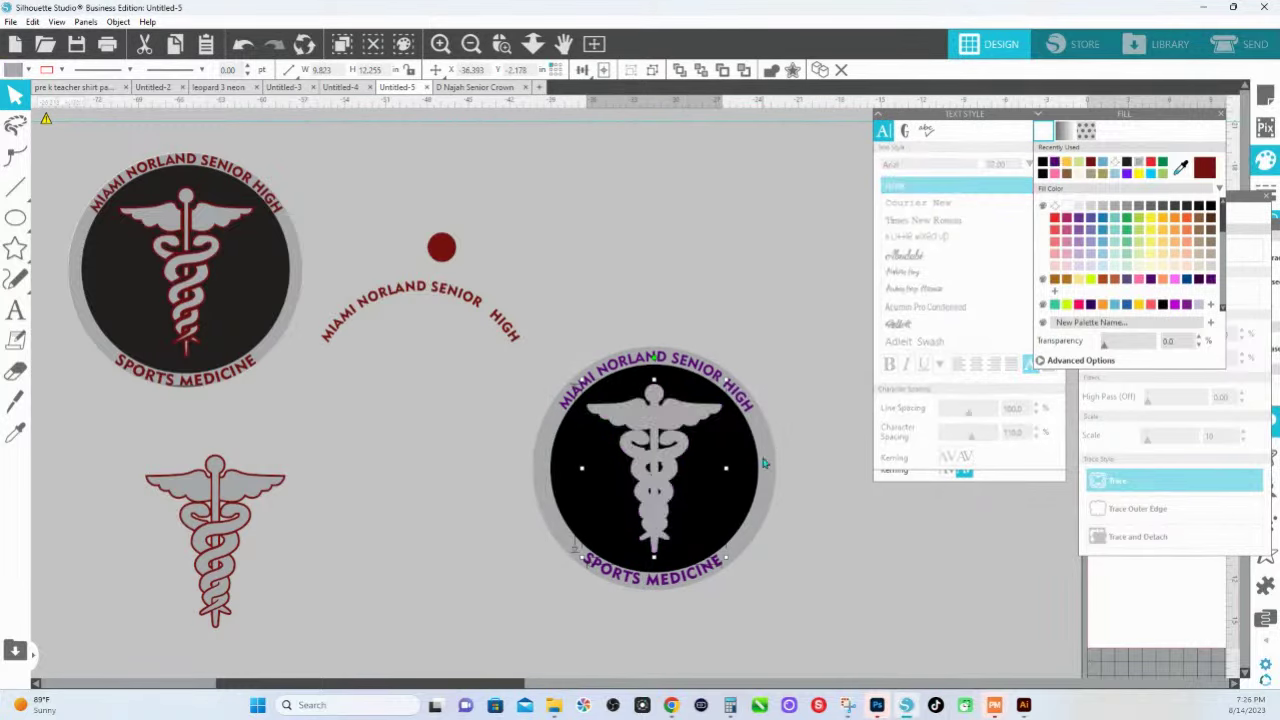
pyautogui.hotkey('ctrl', 'z')
# Ungroup the purple caduceus and fill its inner shape with the gray sampled from the outer ring.
pyautogui.rightClick(657, 428)
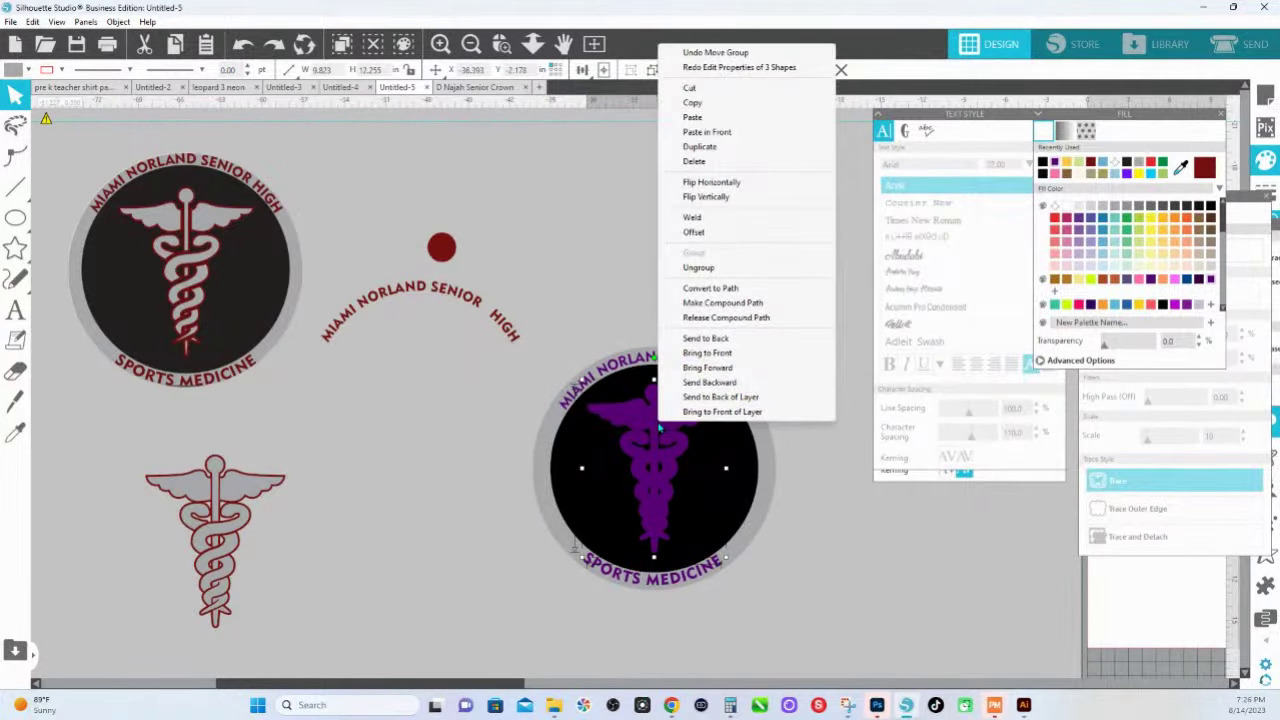
pyautogui.click(698, 268)
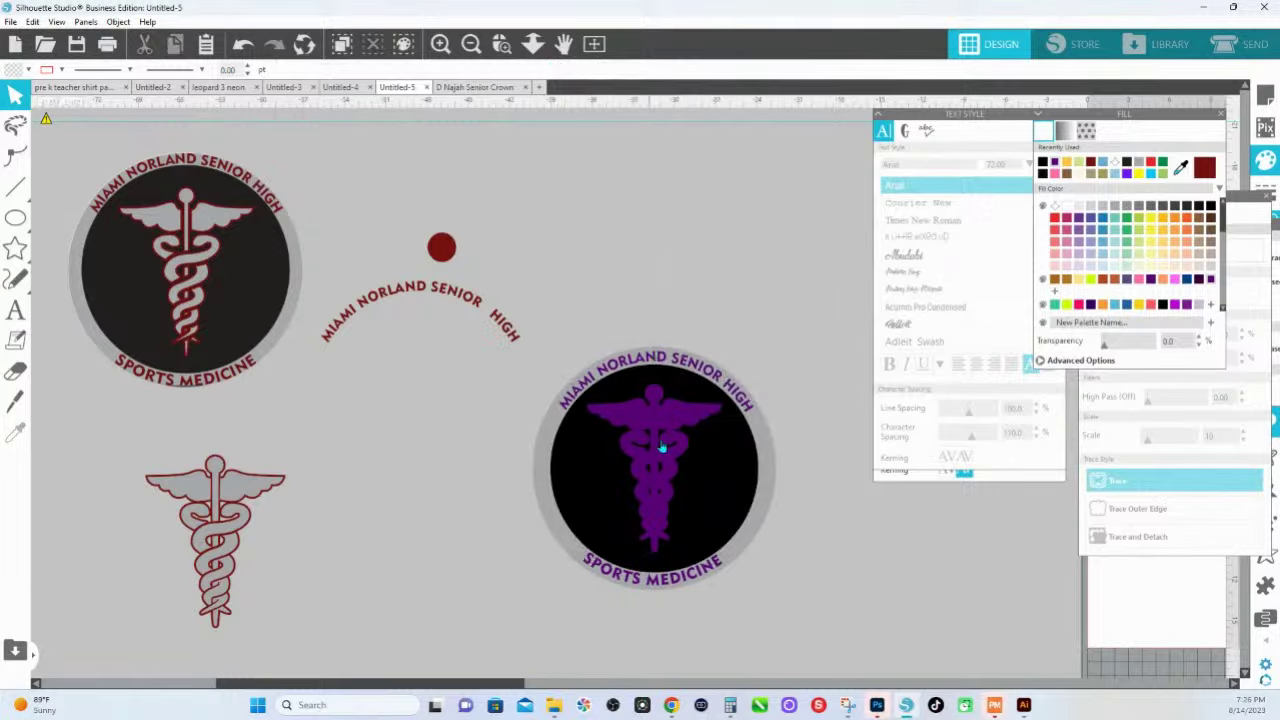
pyautogui.press('i')
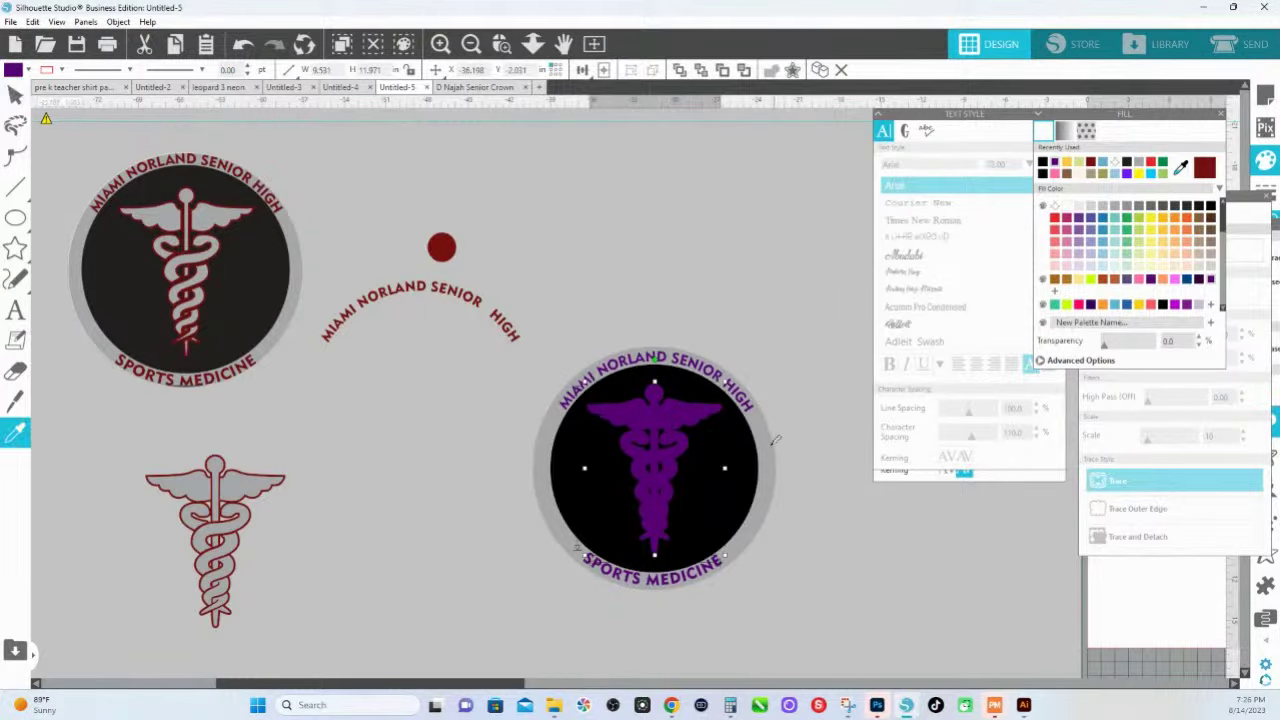
pyautogui.click(766, 440)
pyautogui.click(770, 335)
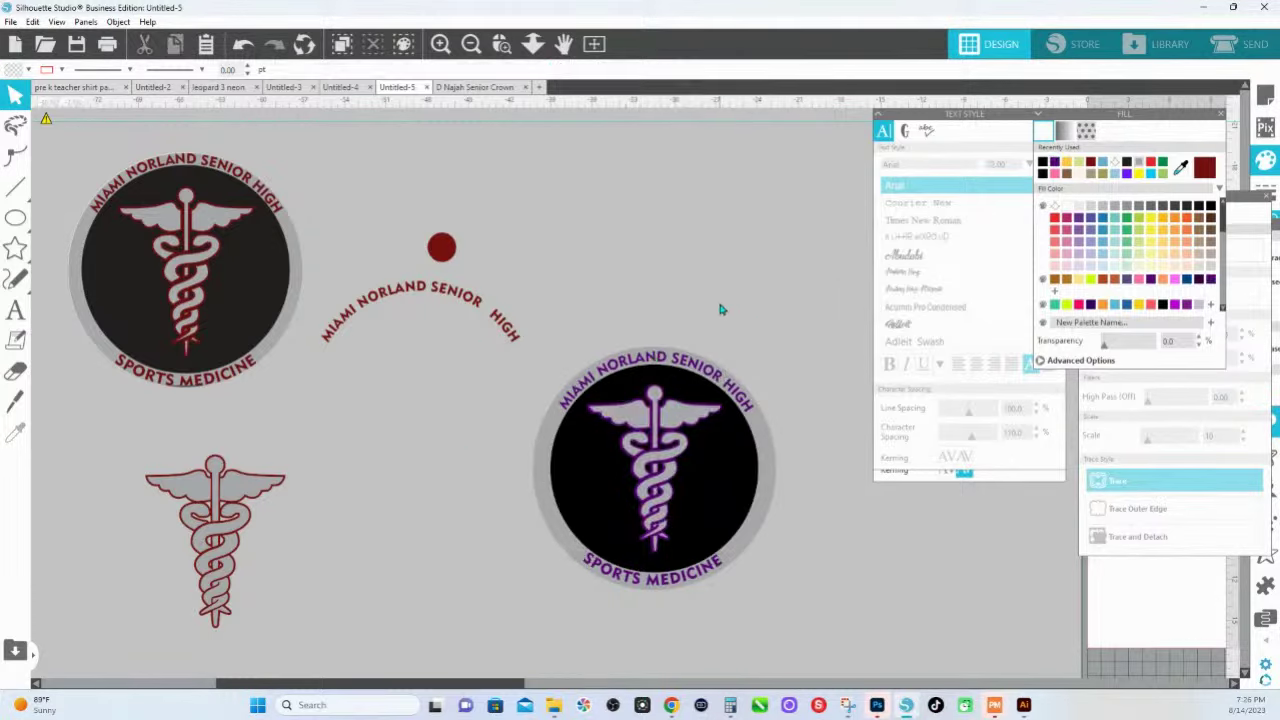
# Duplicate the purple-and-black emblem above the original and fill the copy's inner circle with dark purple.
pyautogui.click(650, 480)
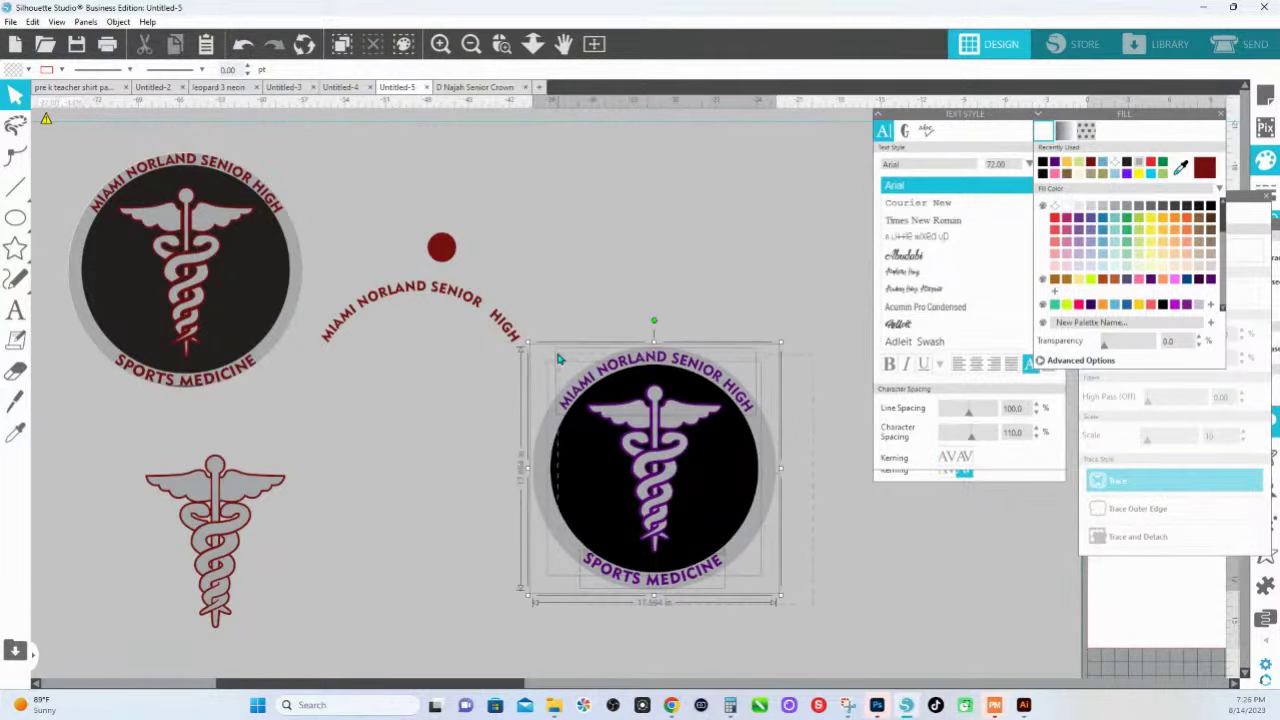
pyautogui.moveTo(648, 476); pyautogui.dragTo(682, 177)
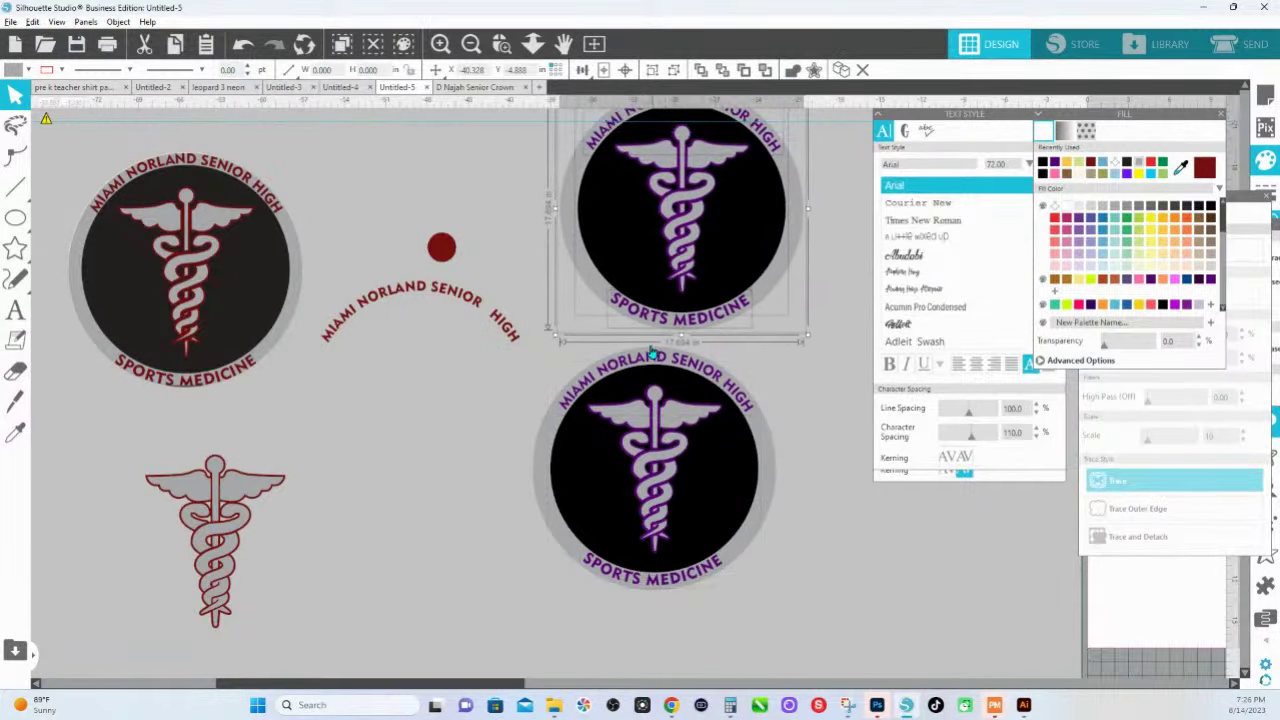
pyautogui.scroll(3, 700, 447)
pyautogui.click(705, 328)
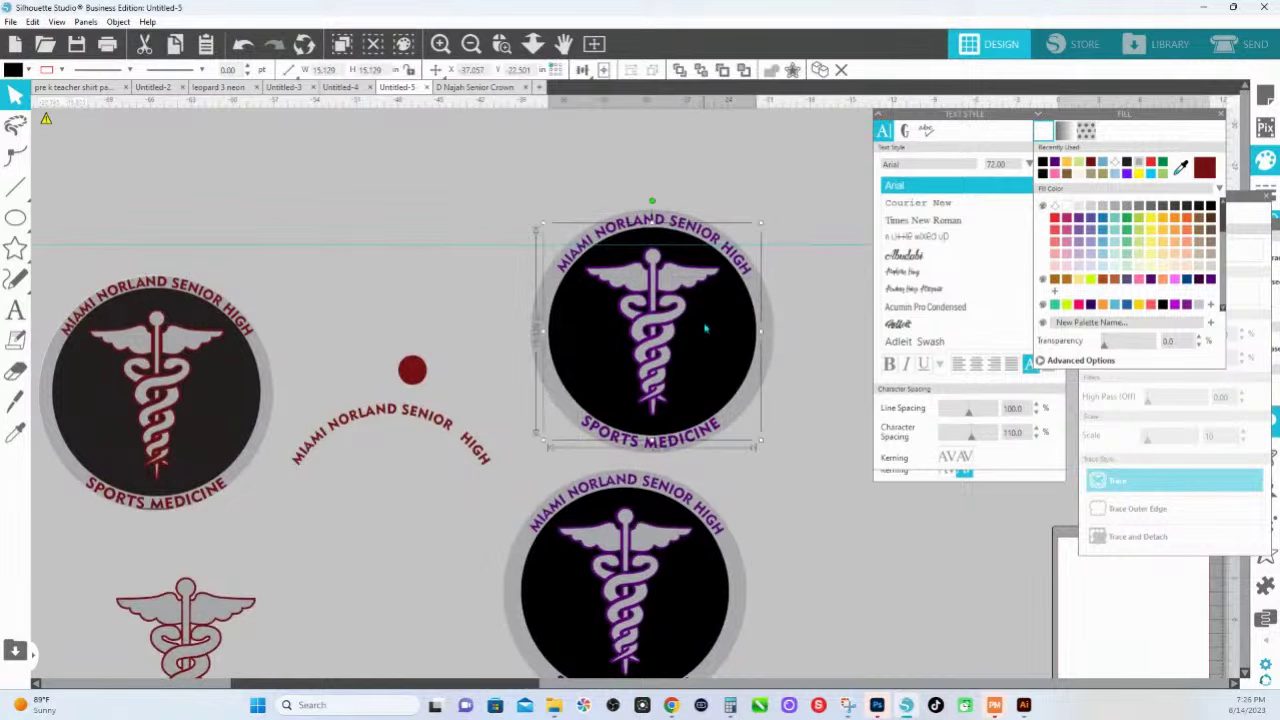
pyautogui.click(1054, 161)
# Fill the copy's caduceus backing shape with black and try the gray sampled from the emblem on it instead.
pyautogui.click(684, 271)
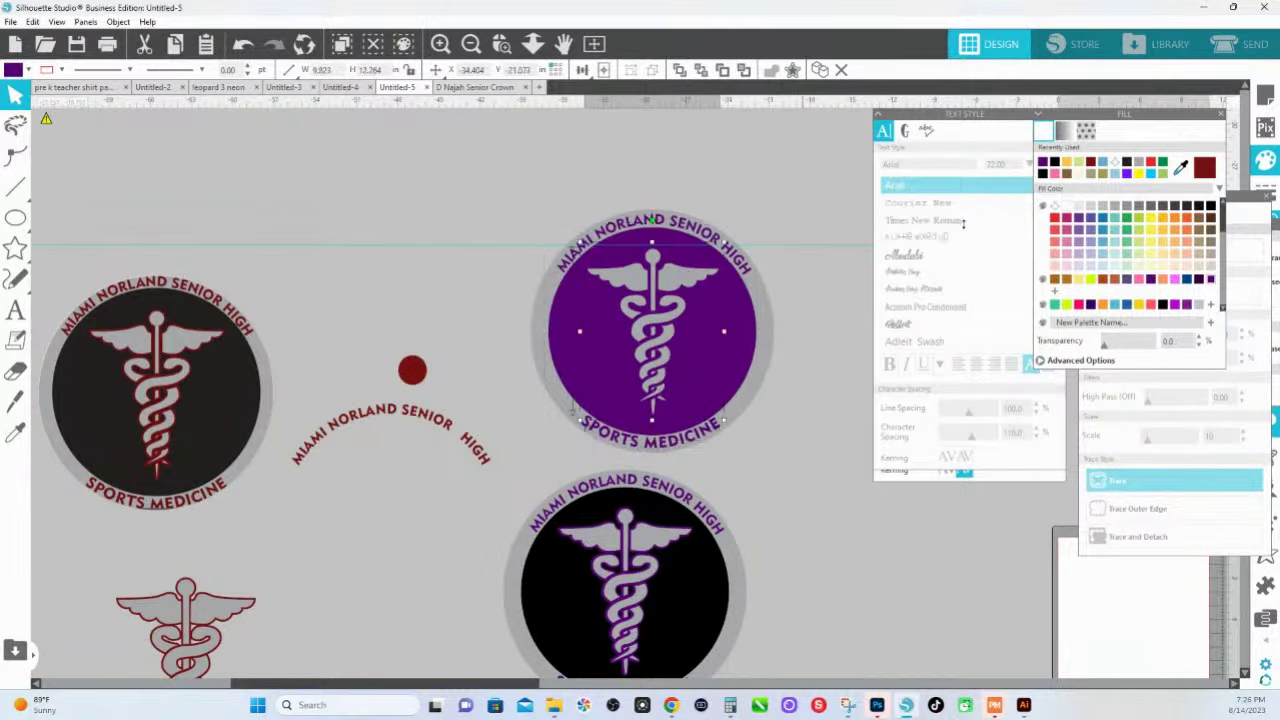
pyautogui.click(1210, 206)
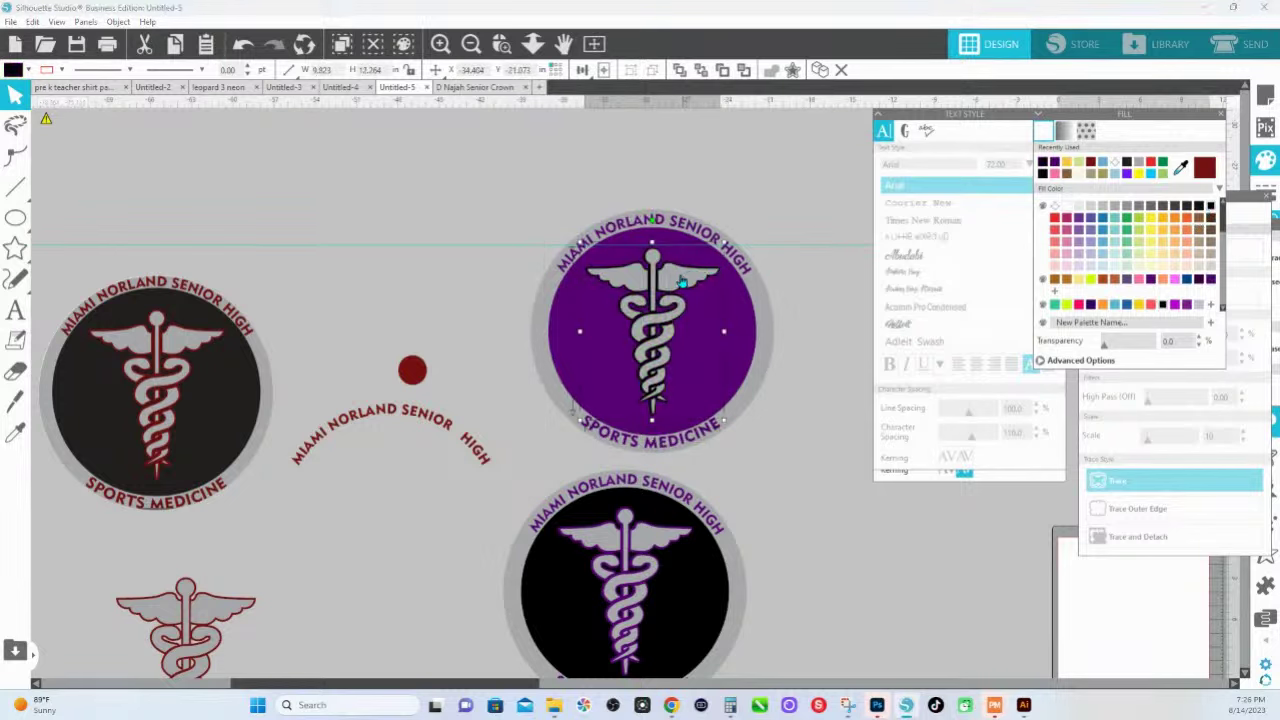
pyautogui.click(17, 432)
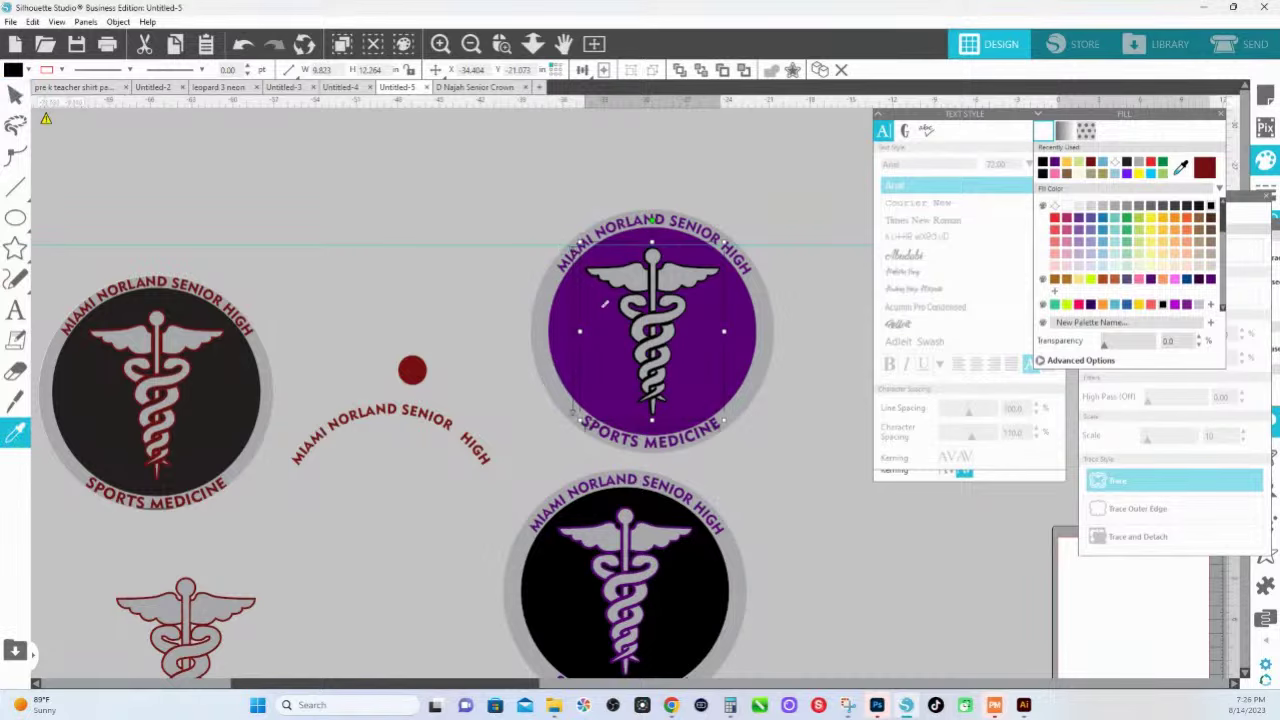
pyautogui.click(706, 268)
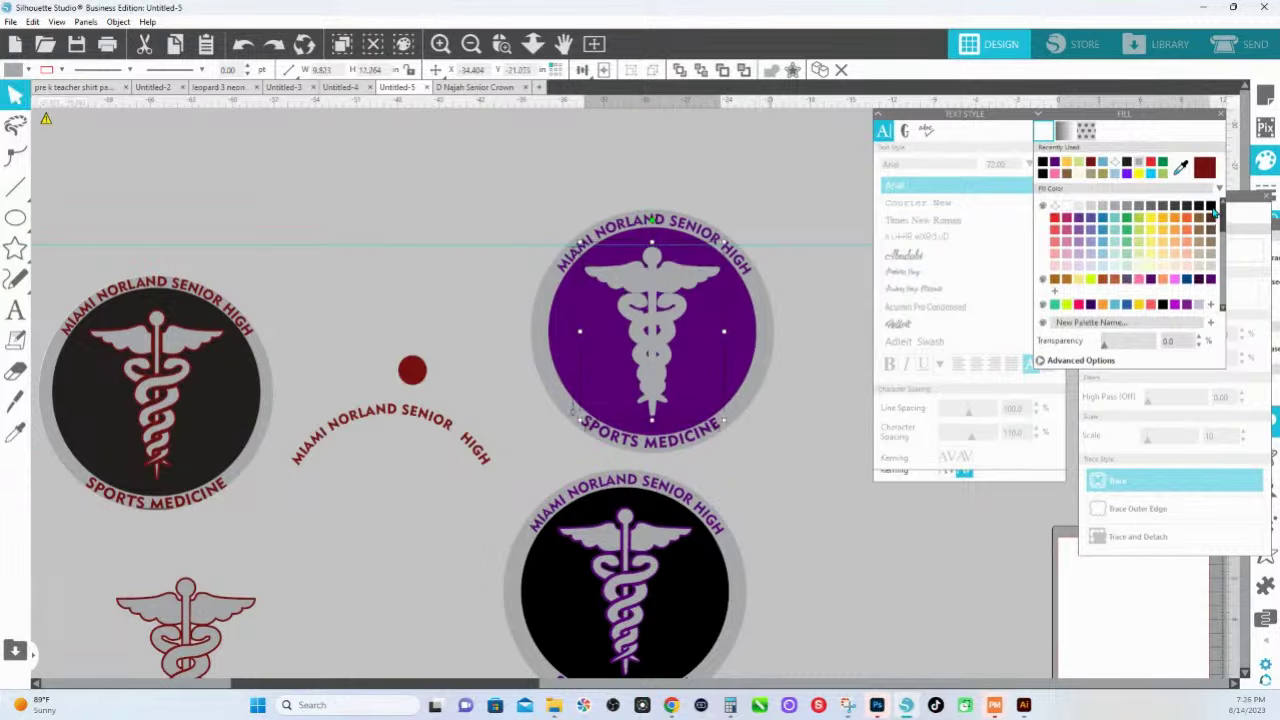
# Try black on the upper emblem copy's caduceus backing shape, restoring its fill with the sampled gray.
pyautogui.click(1212, 207)
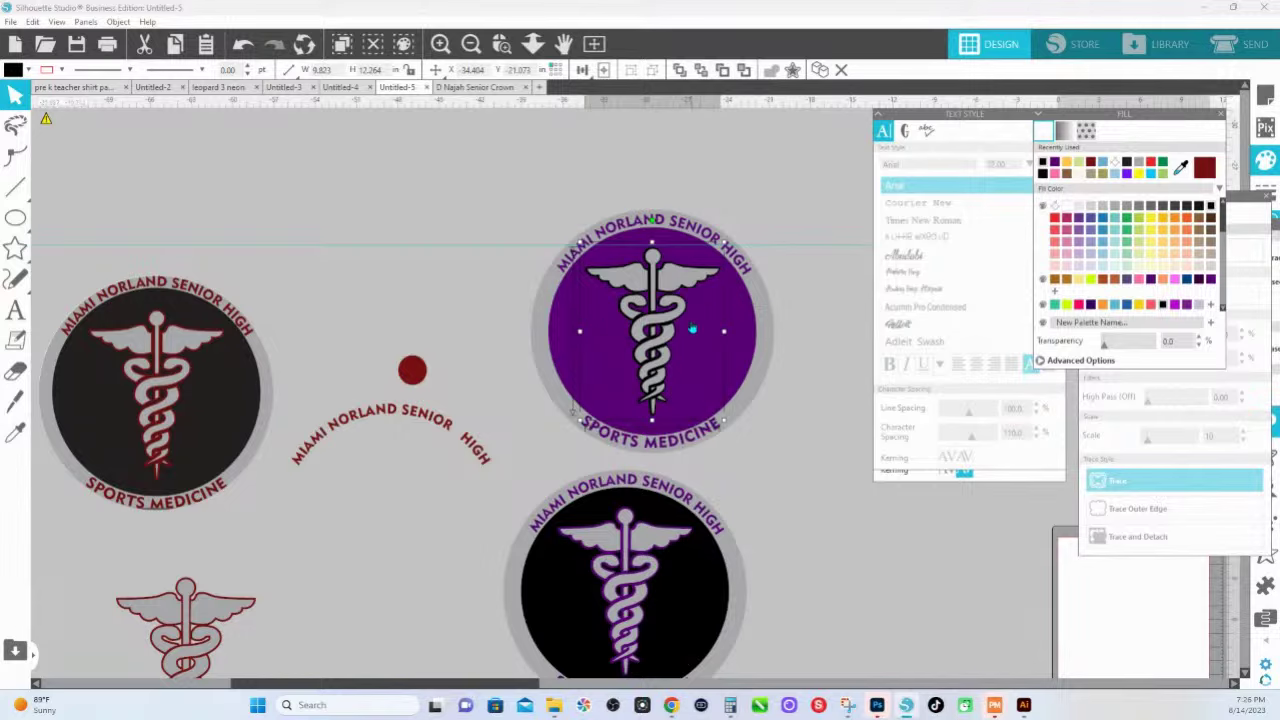
pyautogui.click(15, 432)
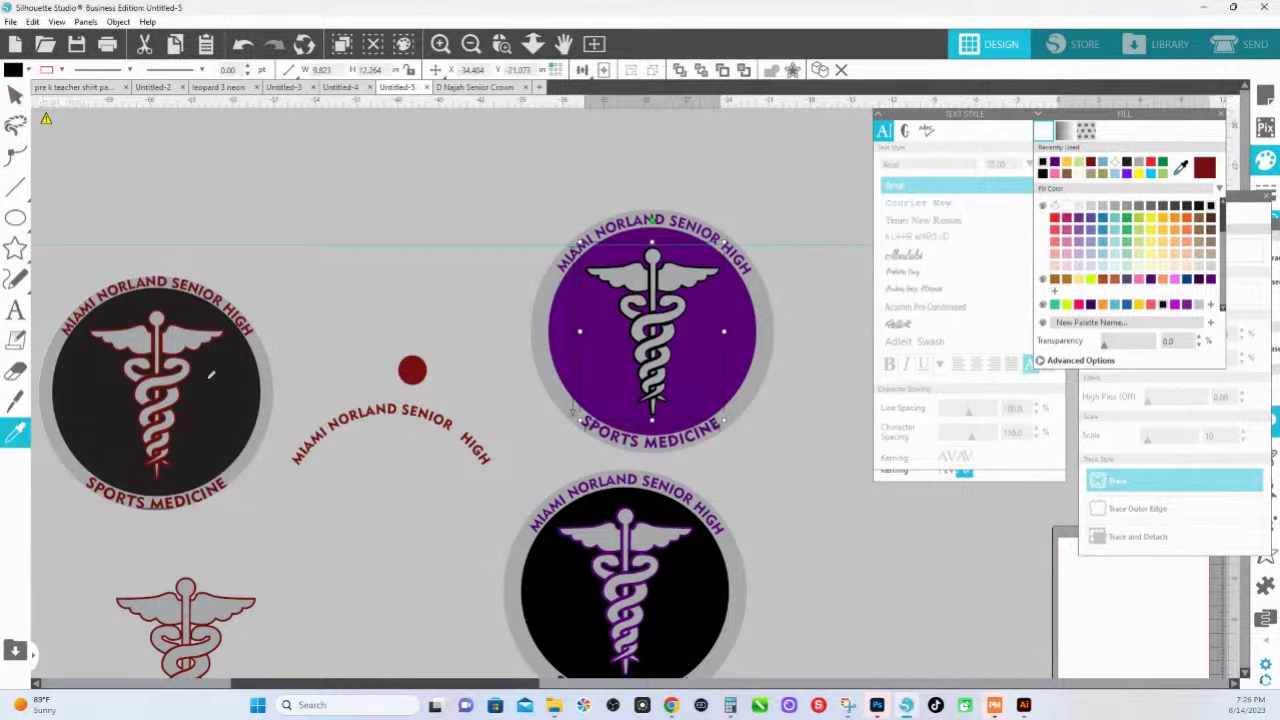
pyautogui.click(680, 268)
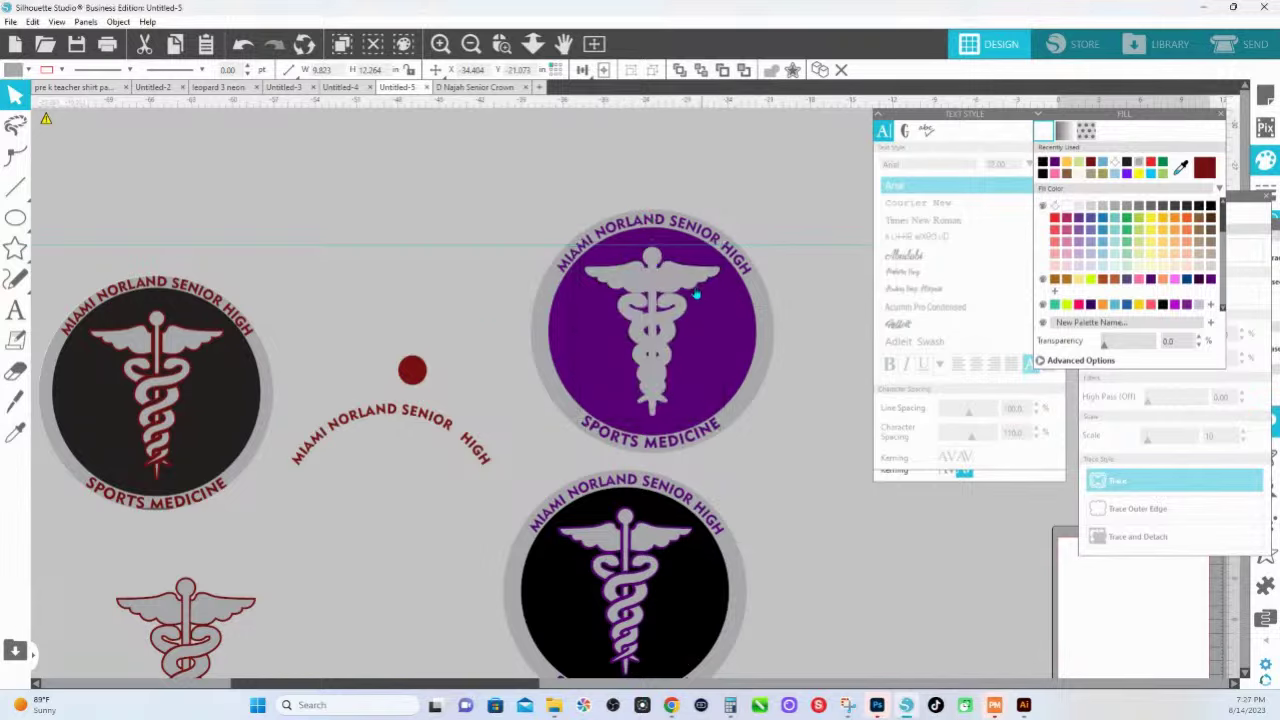
# Try black on the upper copy's inner caduceus shape, replacing it with the dark purple sampled from the circle.
pyautogui.click(1210, 205)
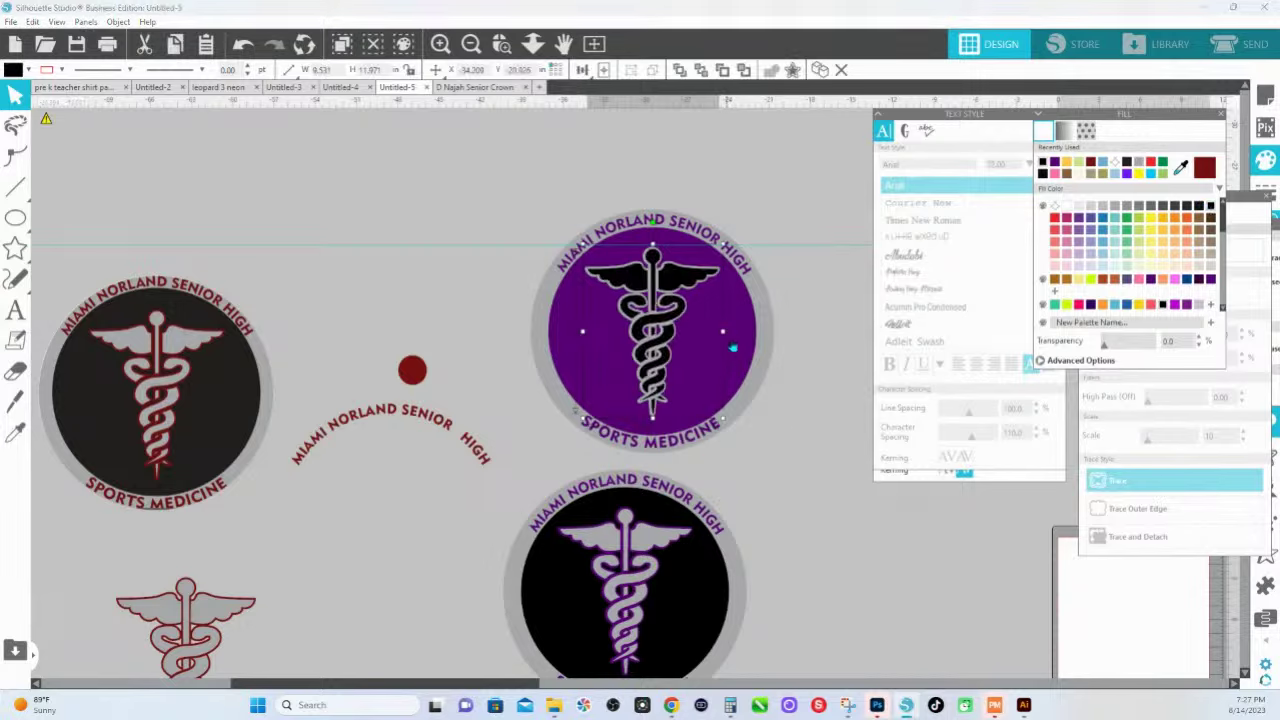
pyautogui.click(15, 432)
pyautogui.click(708, 357)
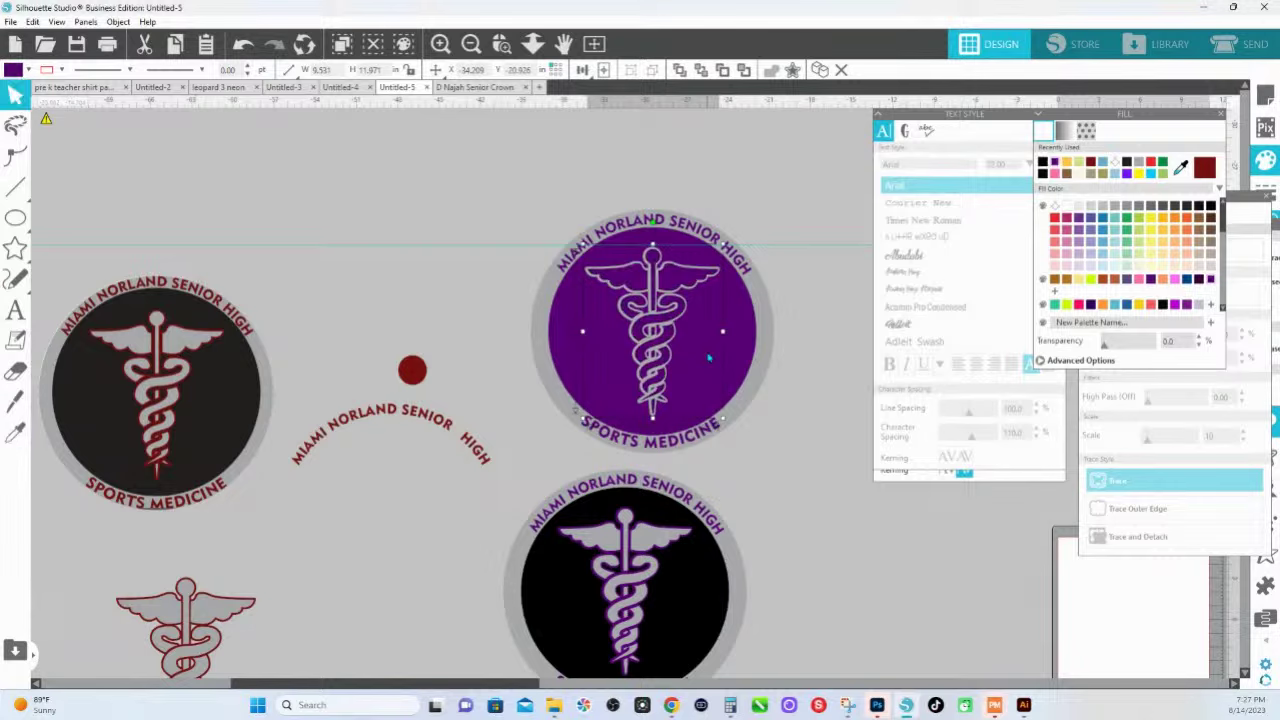
# Fill the upper copy's curved MIAMI NORLAND SENIOR HIGH and SPORTS MEDICINE lettering with the emblem's gray.
pyautogui.click(706, 240)
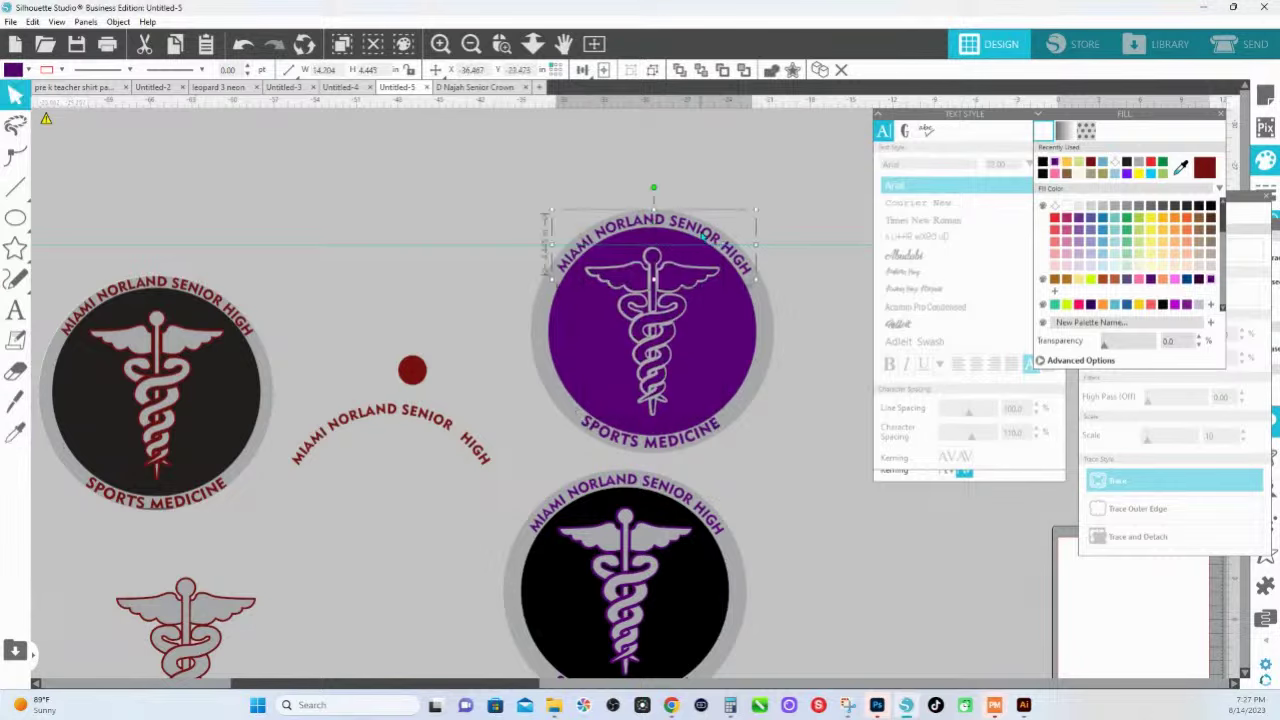
pyautogui.keyDown('shift'); pyautogui.click(700, 437); pyautogui.keyUp('shift')
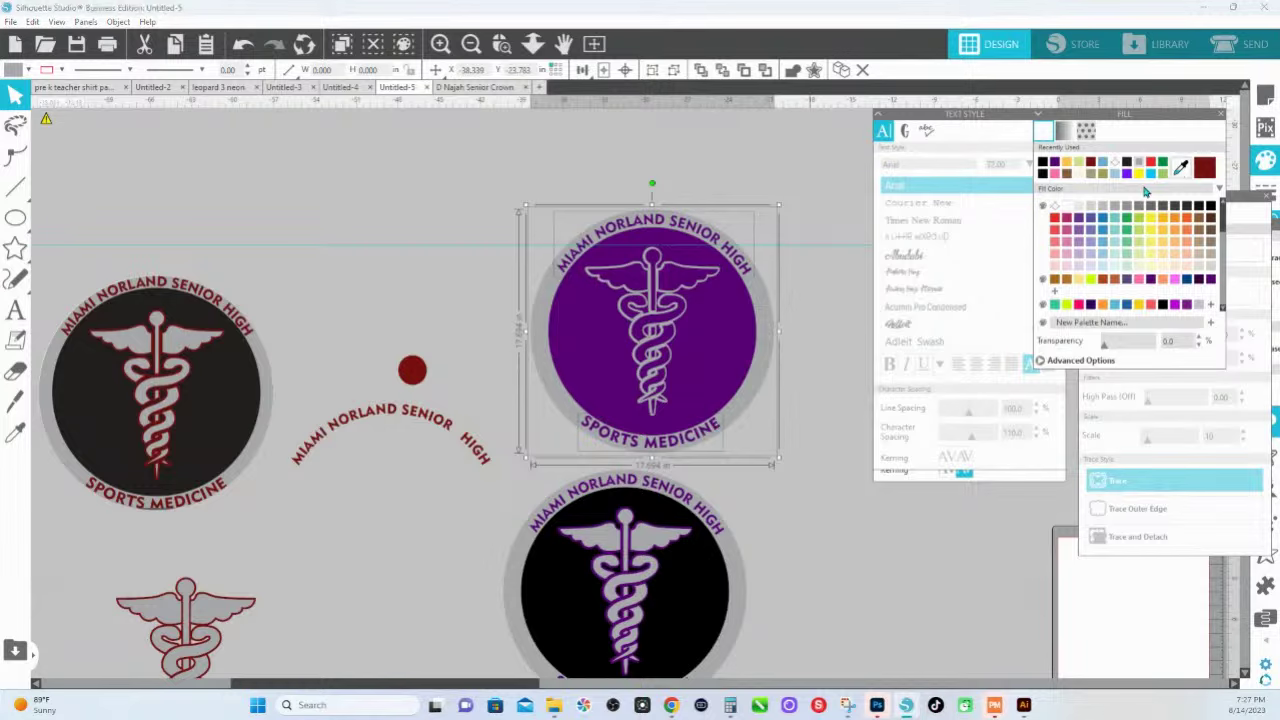
pyautogui.press('Delete')
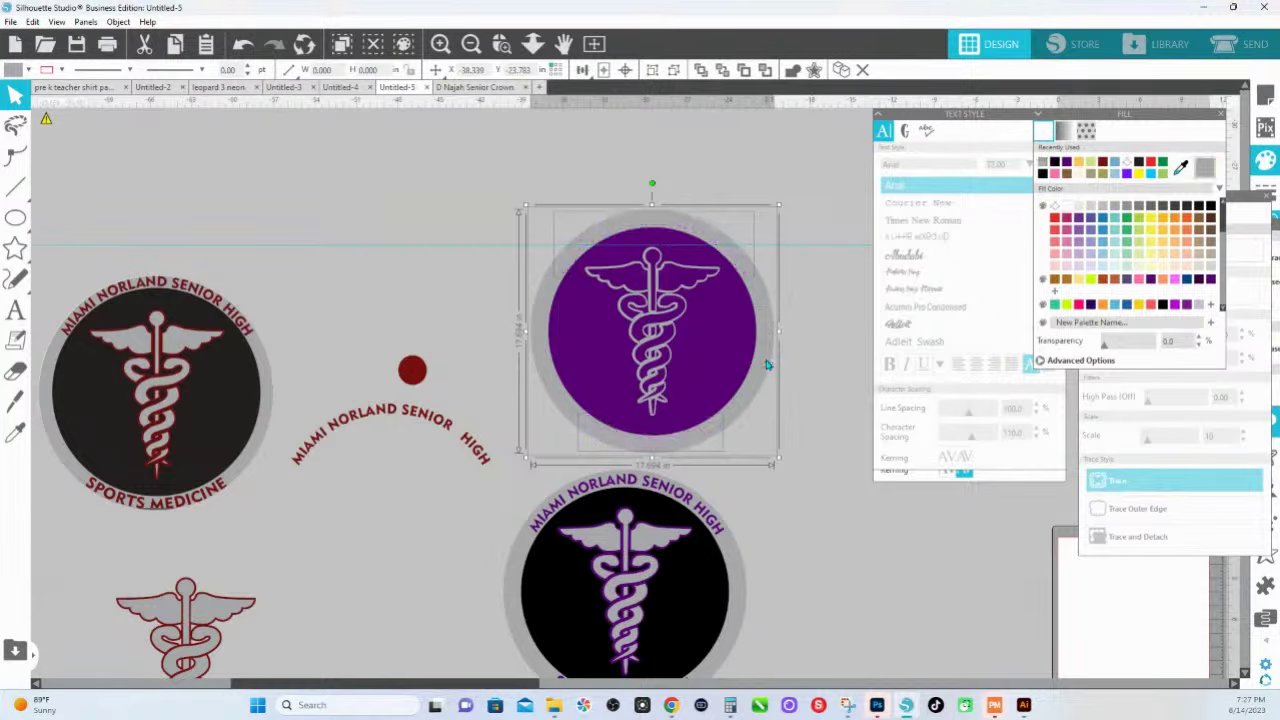
# Fill only the upper copy's outer ring with black, undoing the black fill that also covers the lettering.
pyautogui.click(1210, 206)
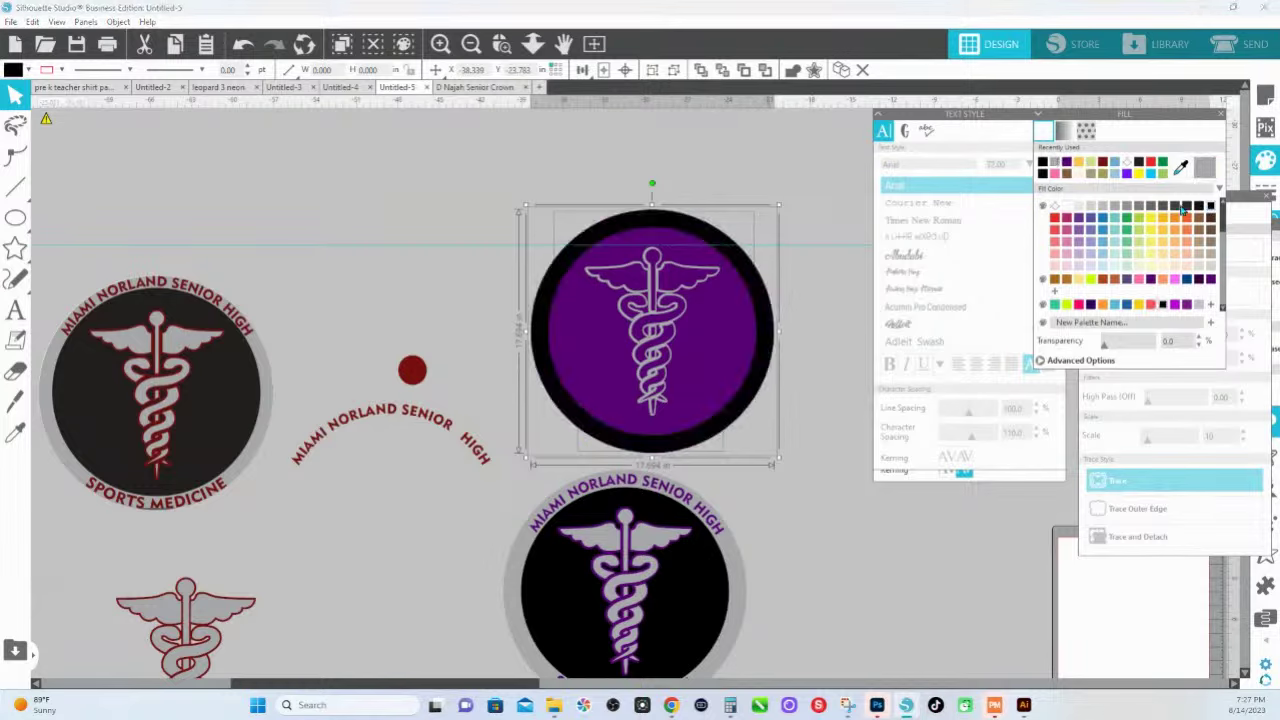
pyautogui.hotkey('ctrl', 'z')
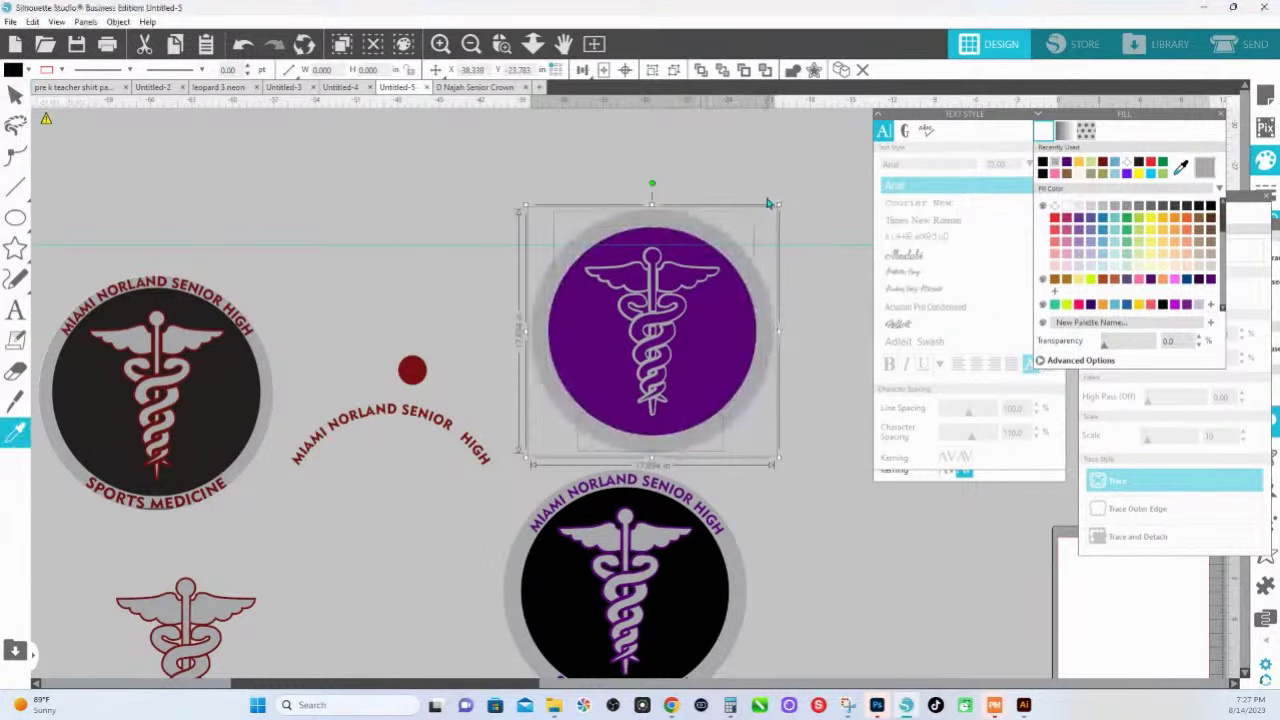
pyautogui.click(777, 343)
pyautogui.click(766, 343)
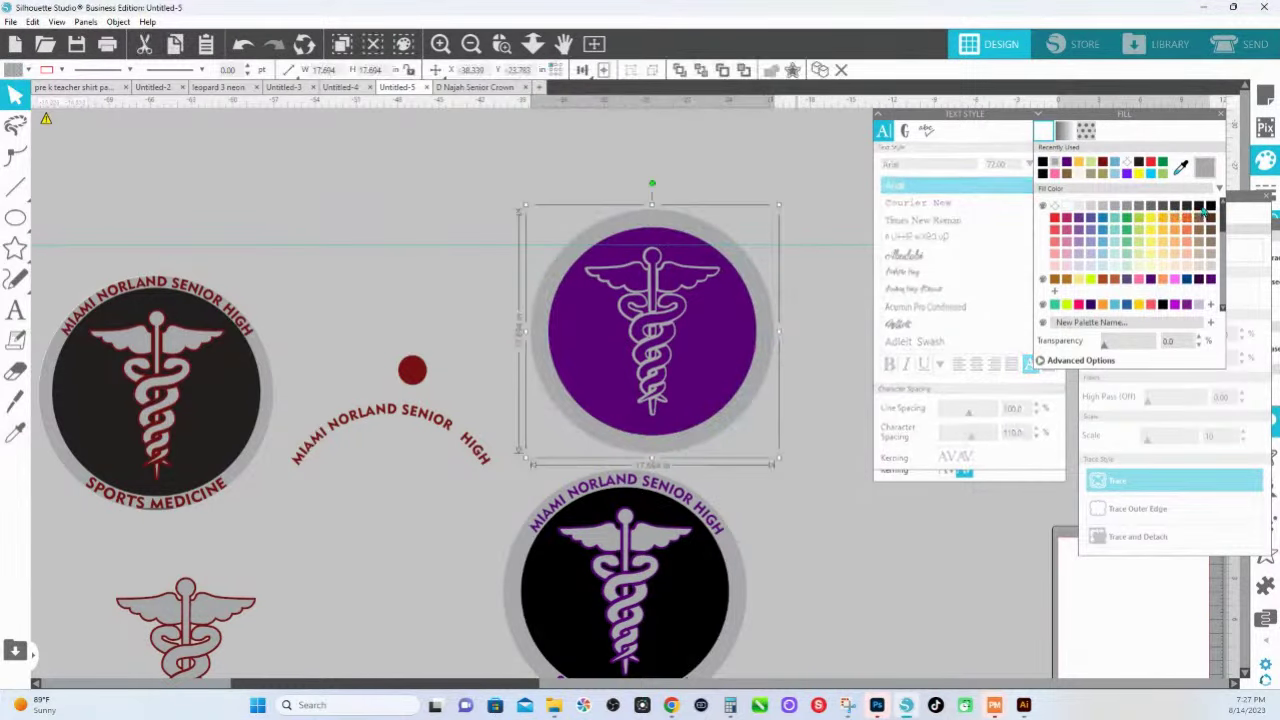
pyautogui.click(1210, 206)
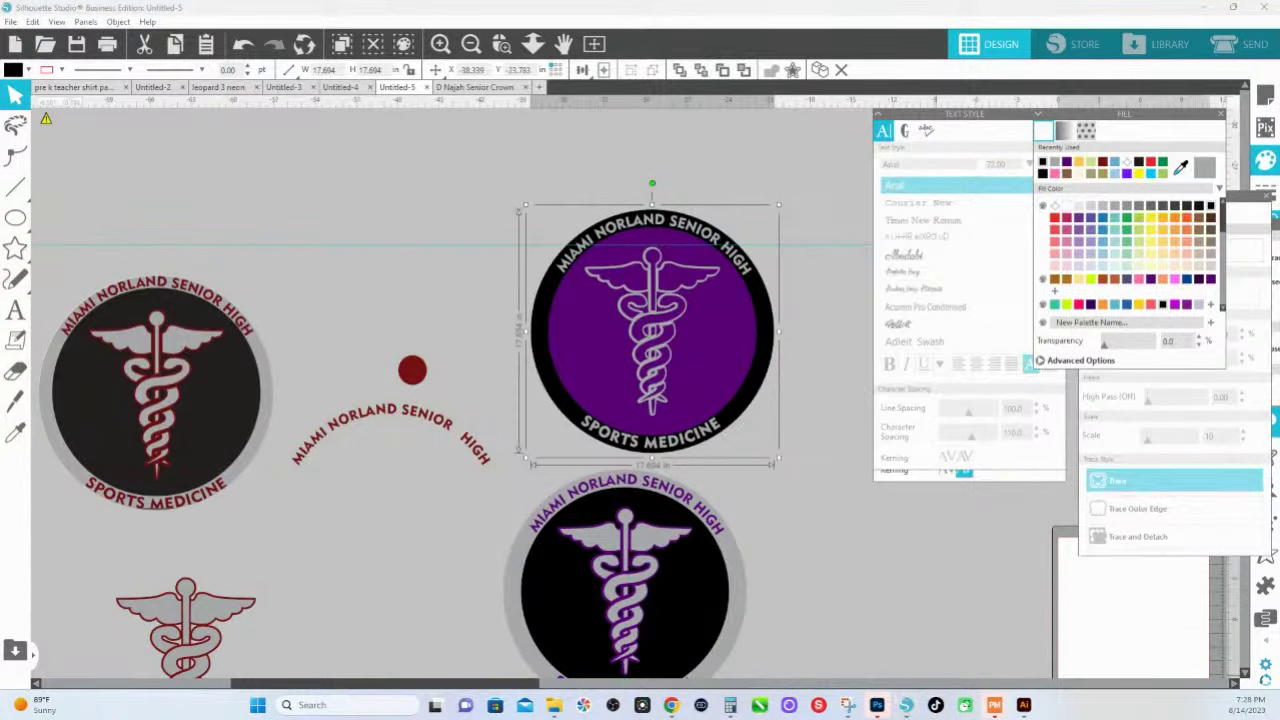
# Switch to the browser and open the 365 CA Classes and Playbacks collection in the HS INK shop.
pyautogui.hotkey('alt', 'Tab')
pyautogui.click(133, 17)
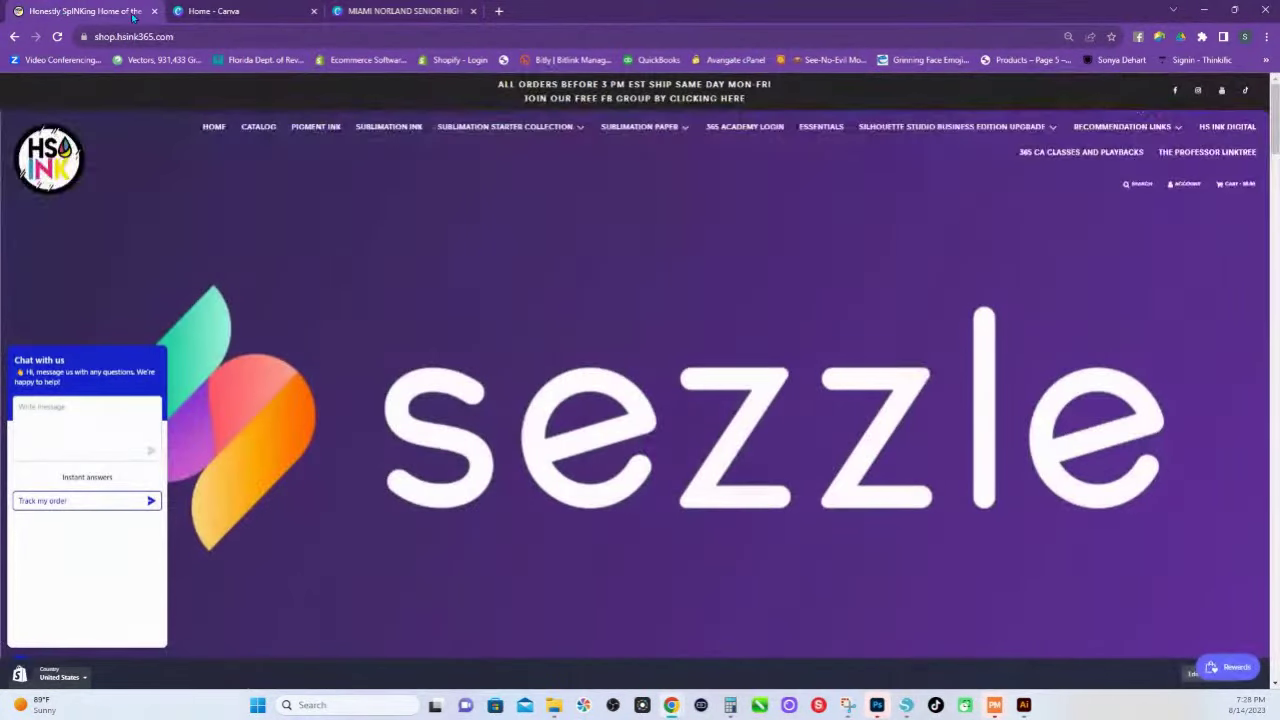
pyautogui.scroll(-1, 987, 212)
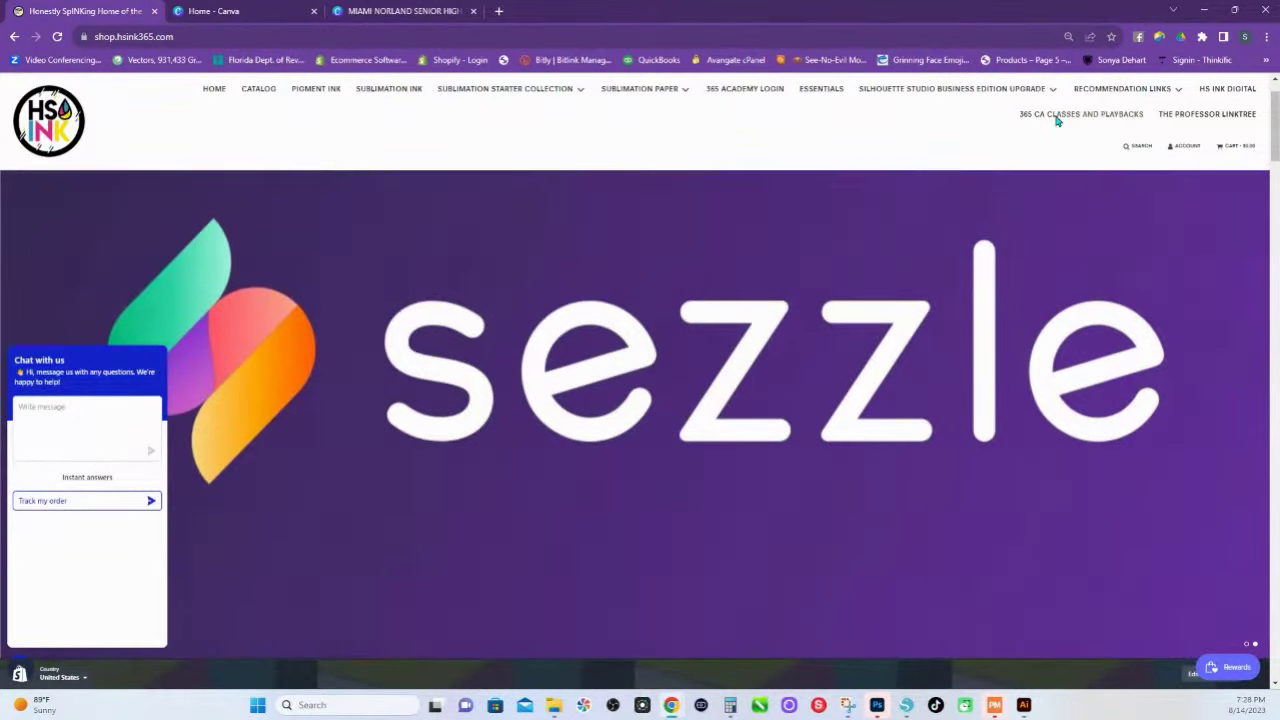
pyautogui.click(1057, 119)
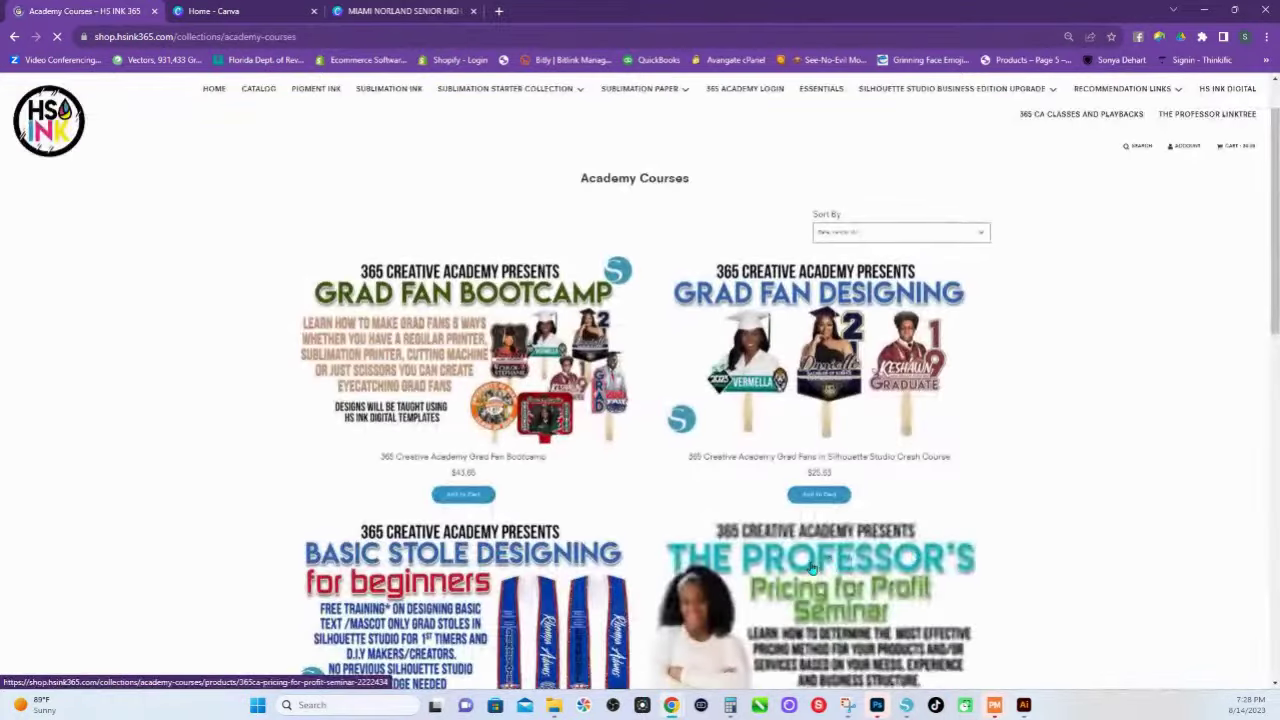
# Look through the Academy Courses, loading the remaining products down to the Silhouette Studio and memorial designing classes.
pyautogui.scroll(-8, 645, 392)
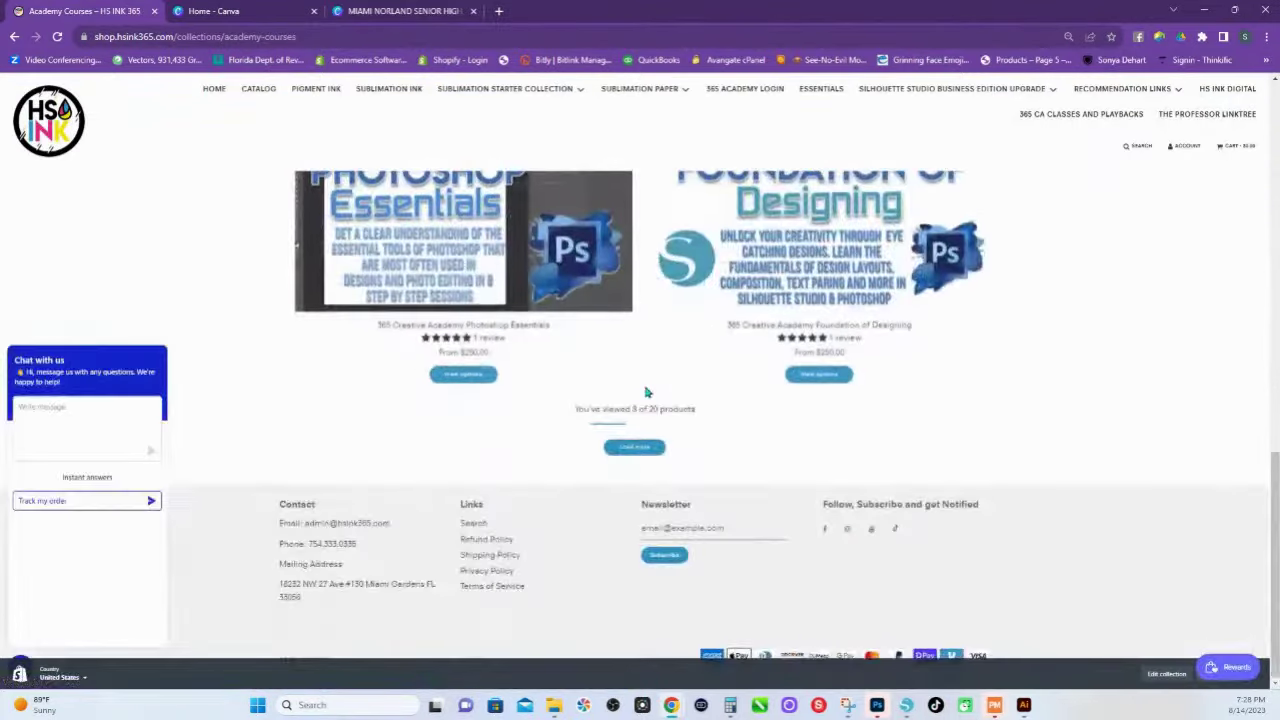
pyautogui.click(646, 449)
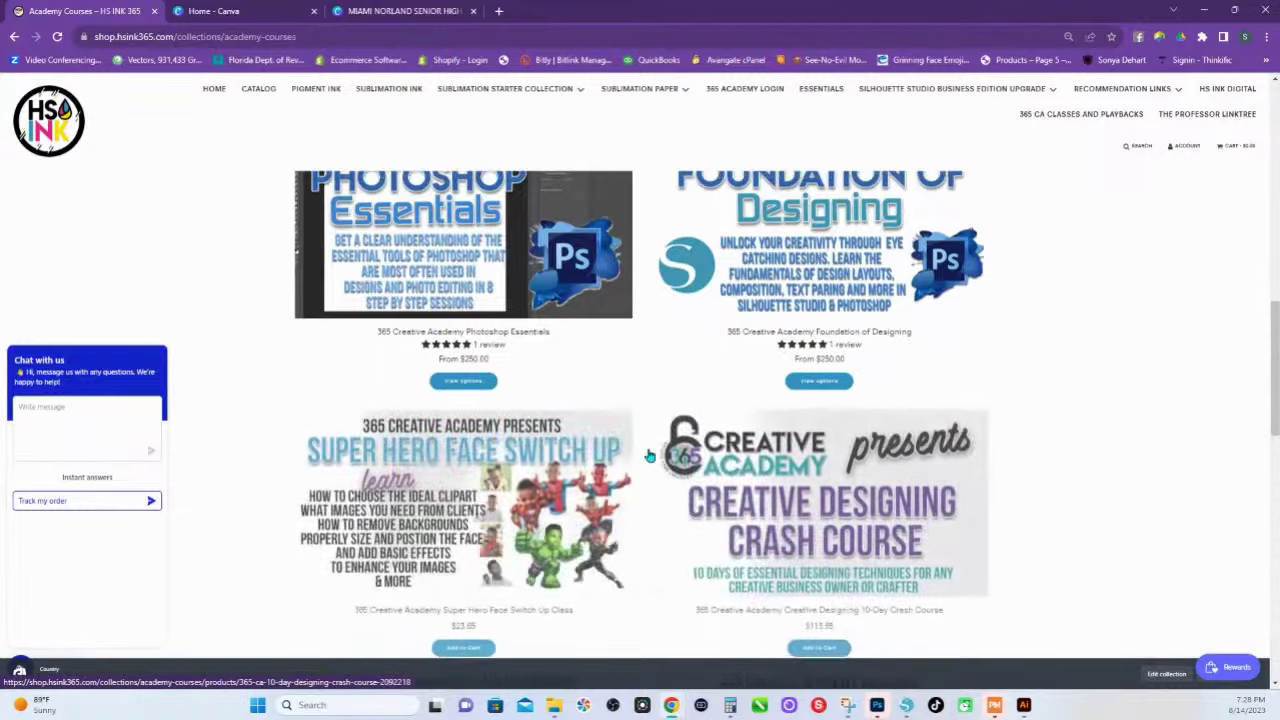
pyautogui.scroll(-8, 648, 455)
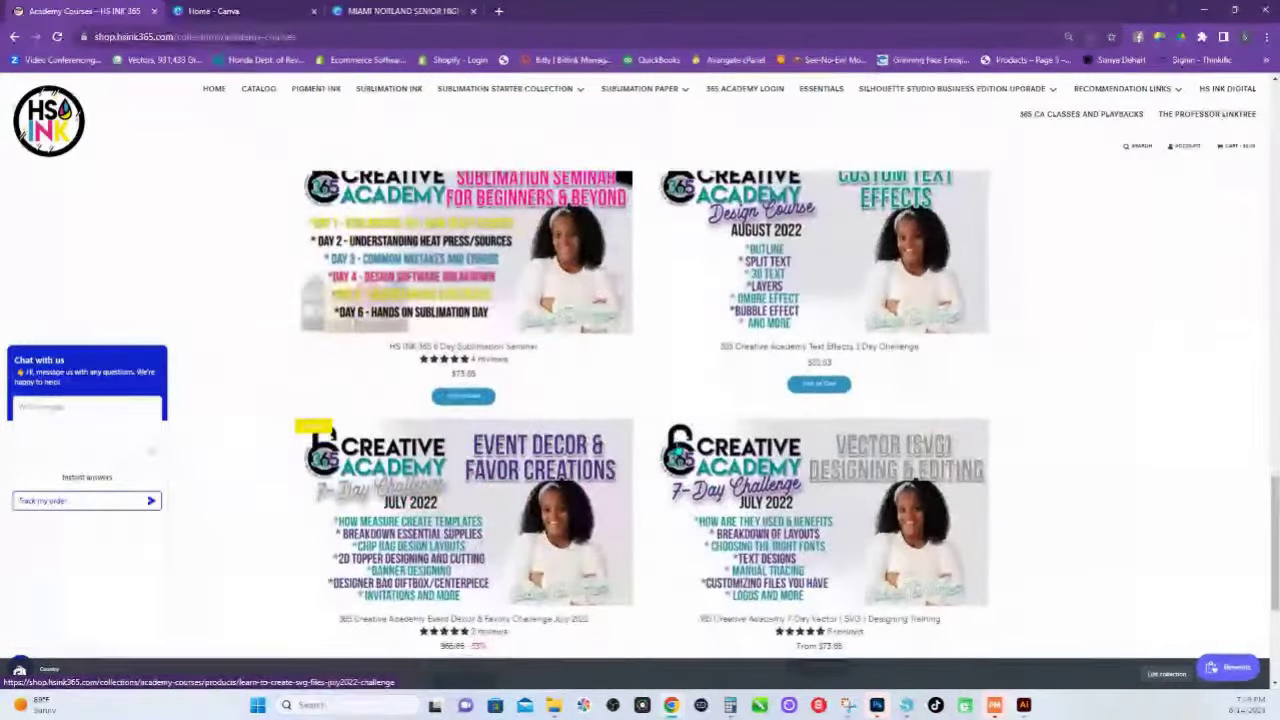
pyautogui.scroll(-5, 648, 455)
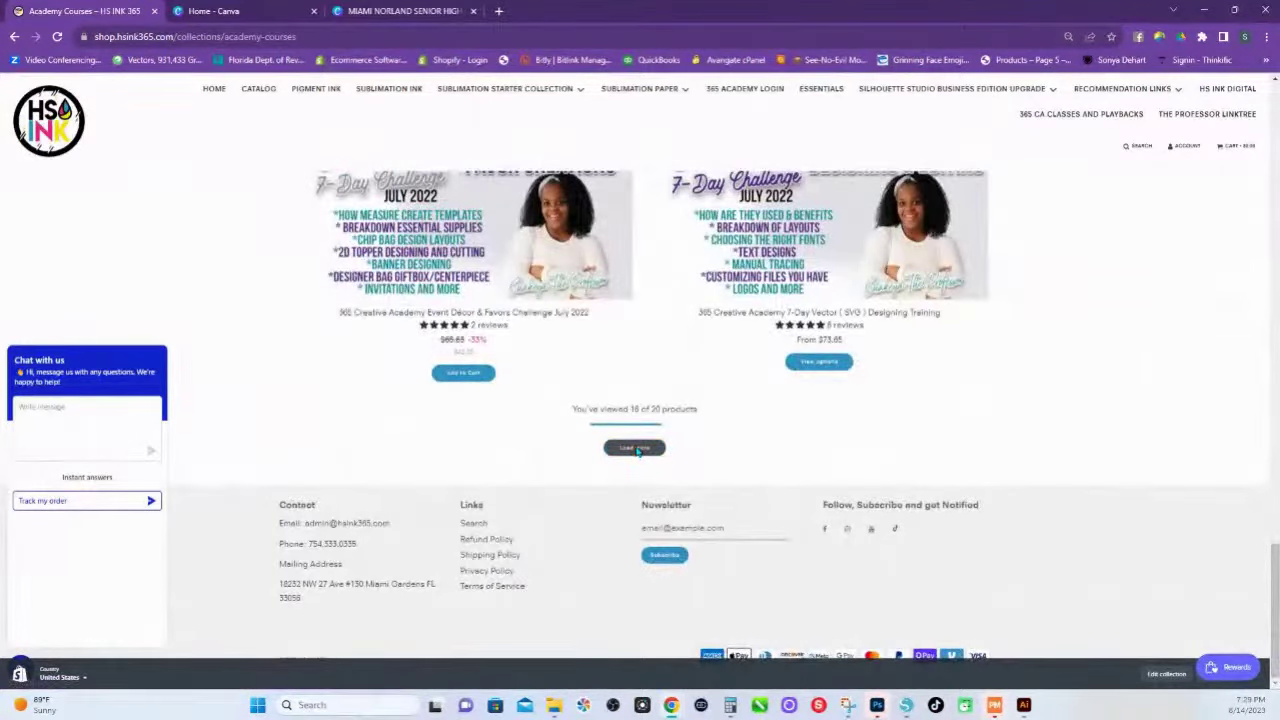
pyautogui.click(637, 449)
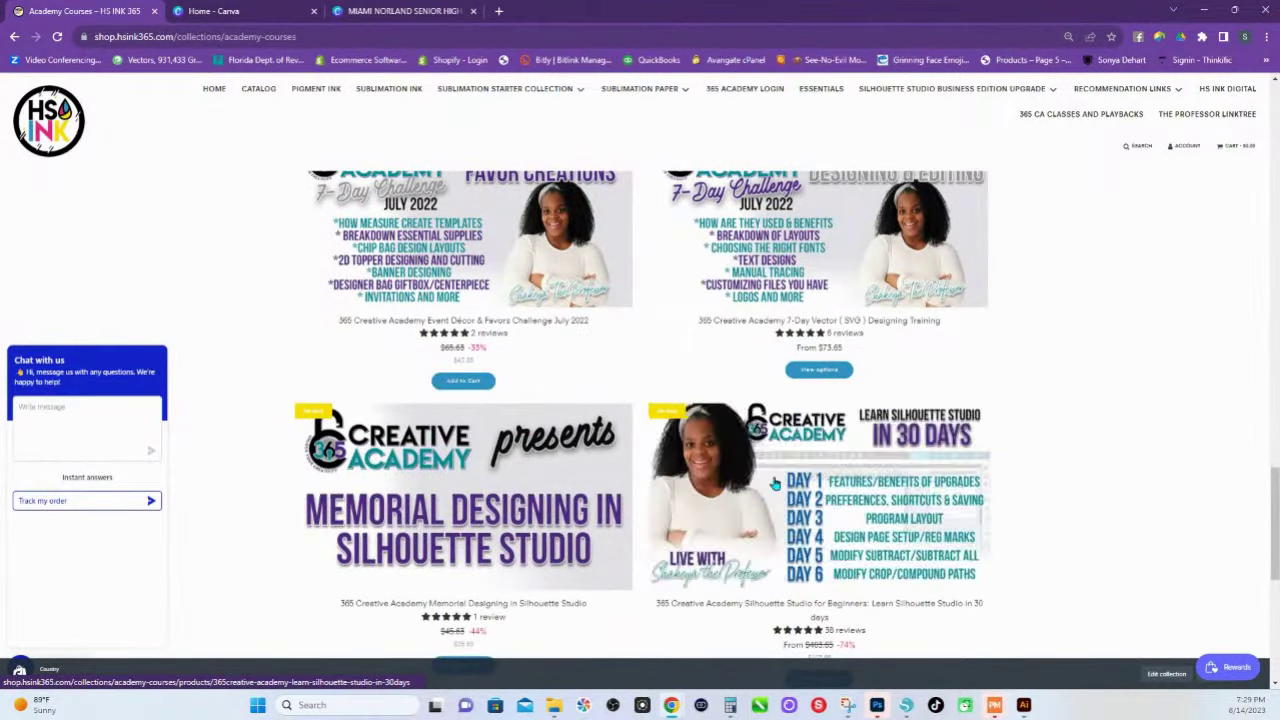
pyautogui.scroll(-1, 820, 488)
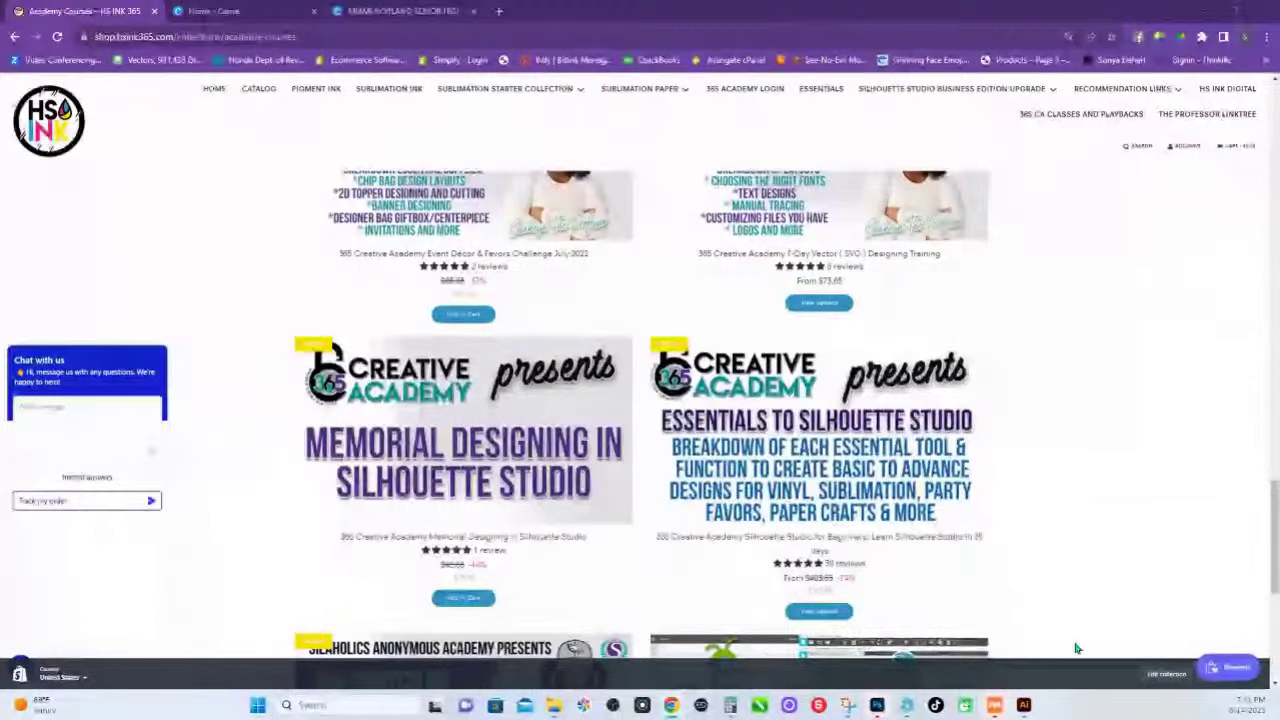
# Switch back to Silhouette Studio to view the recoloured emblem variations.
pyautogui.click(906, 706)
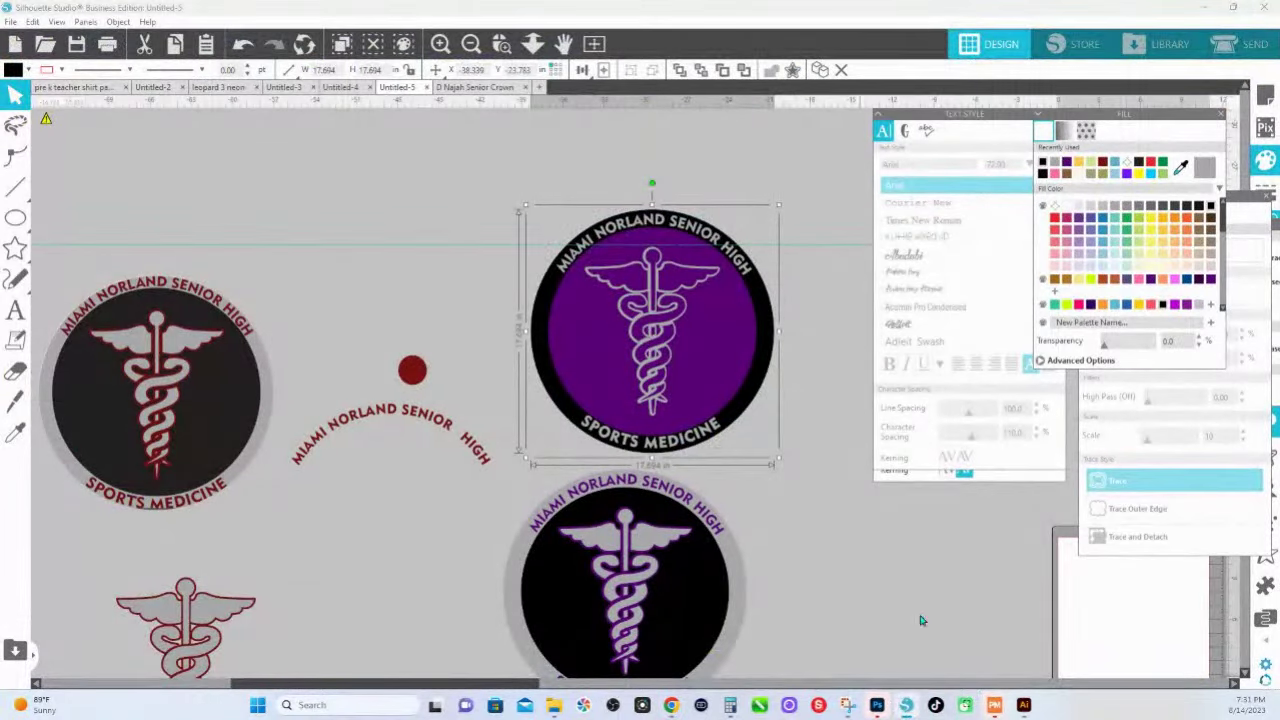
pyautogui.scroll(-1, 818, 563)
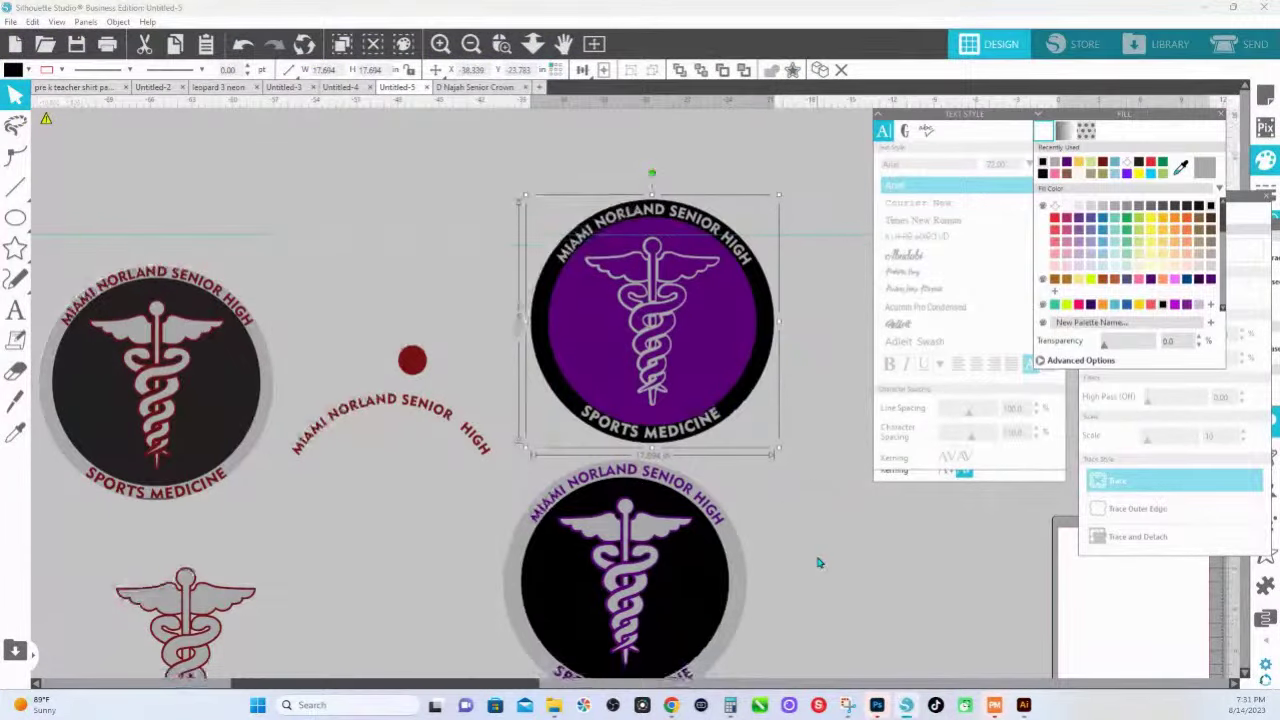